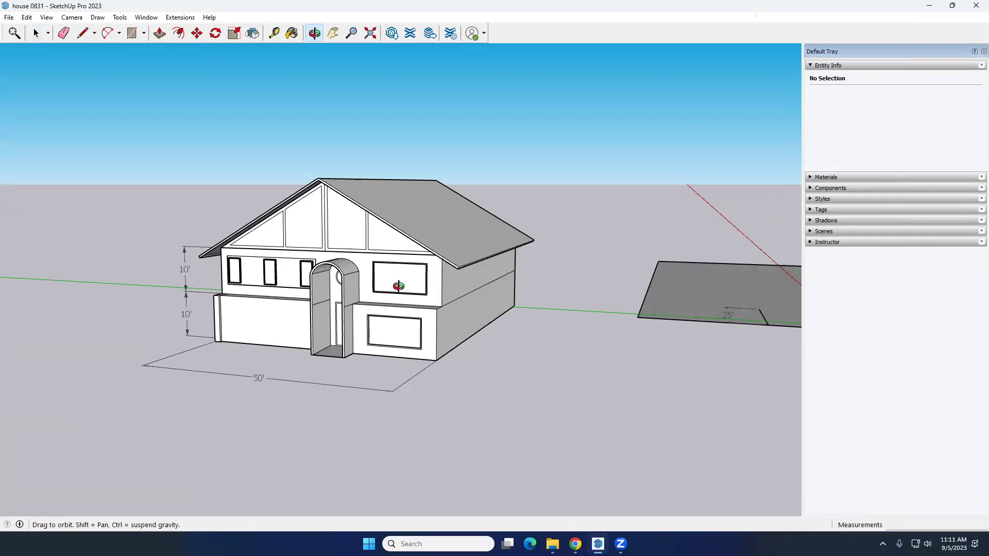
Show the Large Tool Set in the workspace
{"action": "key", "text": "space"}
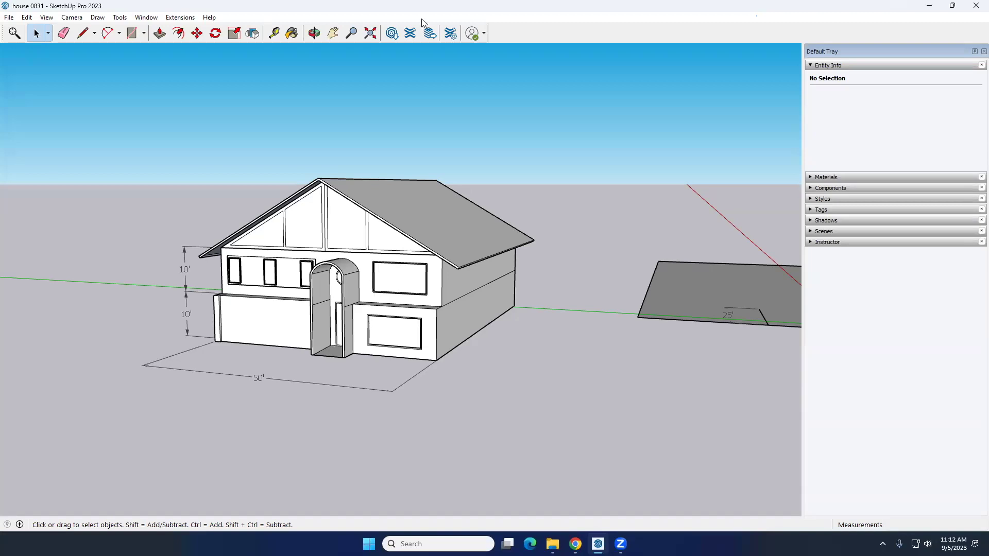
{"action": "right_click", "coordinate": [653, 37]}
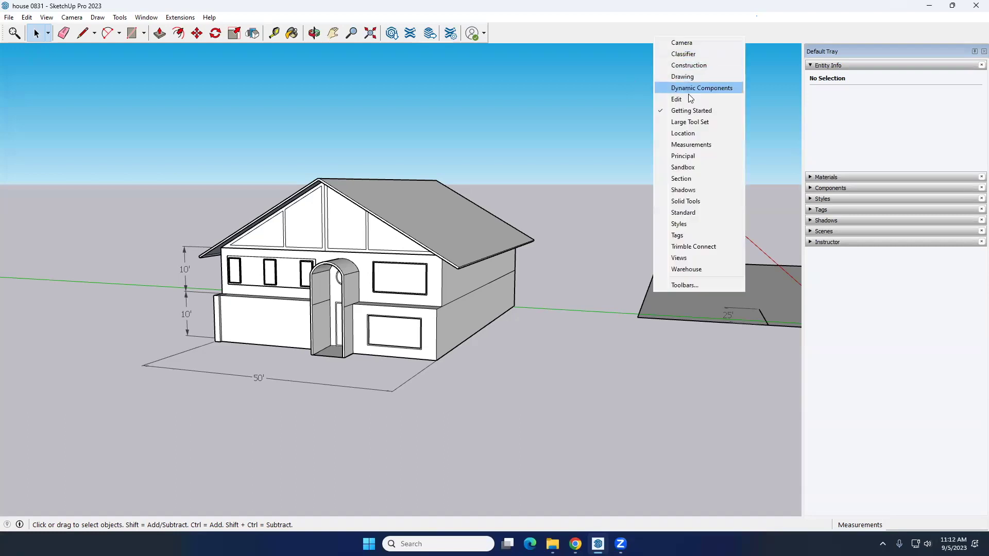
{"action": "left_click", "coordinate": [691, 127]}
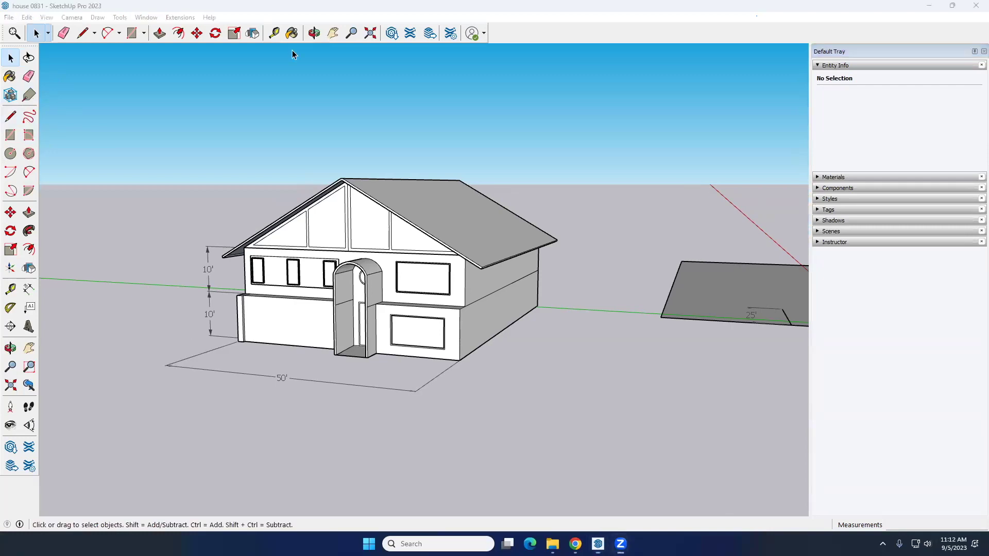
{"action": "mouse_move", "coordinate": [34, 110]}
{"action": "left_mouse_down"}
{"action": "mouse_move", "coordinate": [25, 196]}
{"action": "mouse_move", "coordinate": [6, 130]}
{"action": "mouse_move", "coordinate": [18, 106]}
{"action": "mouse_move", "coordinate": [39, 121]}
{"action": "left_mouse_up"}
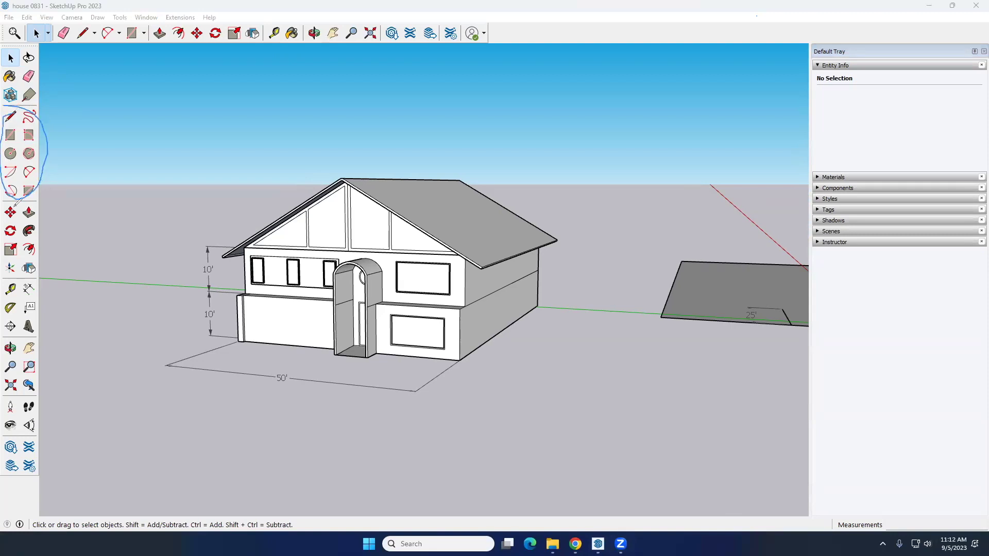
{"action": "mouse_move", "coordinate": [19, 212]}
{"action": "left_mouse_down"}
{"action": "mouse_move", "coordinate": [6, 216]}
{"action": "mouse_move", "coordinate": [33, 216]}
{"action": "mouse_move", "coordinate": [15, 206]}
{"action": "mouse_move", "coordinate": [7, 221]}
{"action": "mouse_move", "coordinate": [26, 228]}
{"action": "mouse_move", "coordinate": [7, 253]}
{"action": "mouse_move", "coordinate": [16, 260]}
{"action": "mouse_move", "coordinate": [32, 241]}
{"action": "left_mouse_up"}
{"action": "mouse_move", "coordinate": [27, 283]}
{"action": "left_mouse_down"}
{"action": "mouse_move", "coordinate": [25, 298]}
{"action": "mouse_move", "coordinate": [37, 285]}
{"action": "left_mouse_up"}
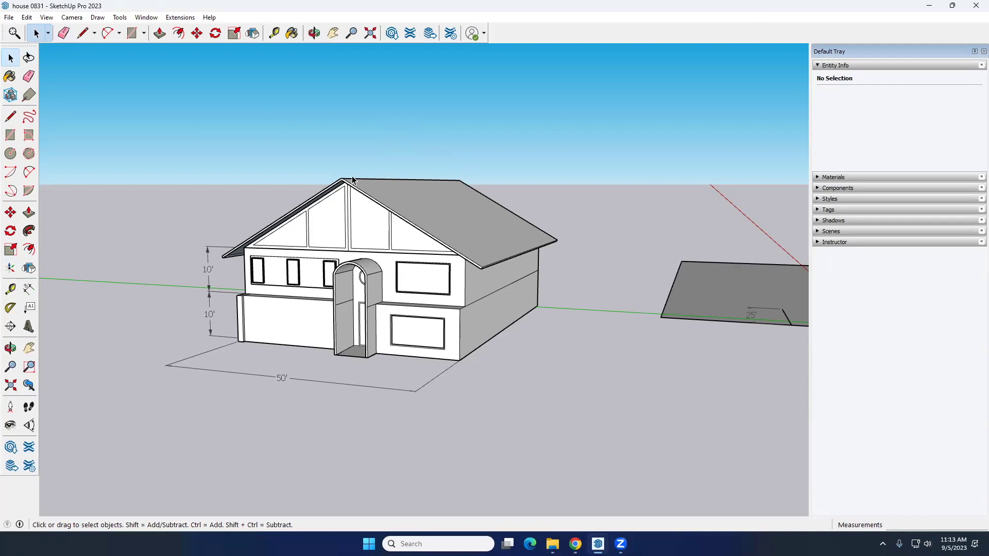
Open the roof group for editing at the back gable of the house
{"action": "middle_click_drag", "start_coordinate": [325, 269], "coordinate": [456, 314]}
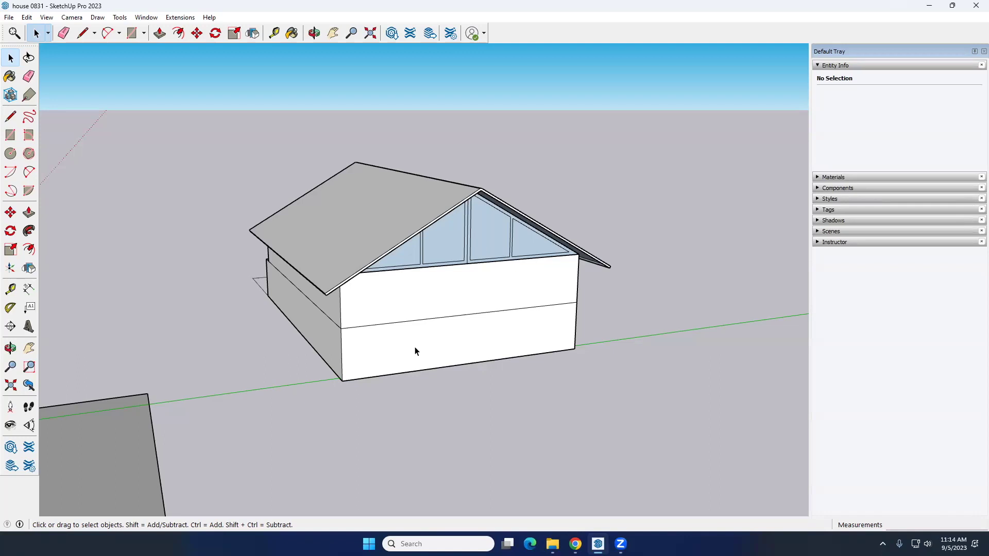
{"action": "middle_click_drag", "start_coordinate": [313, 247], "coordinate": [270, 234]}
{"action": "scroll", "coordinate": [245, 240], "scroll_direction": "up", "scroll_amount": 5}
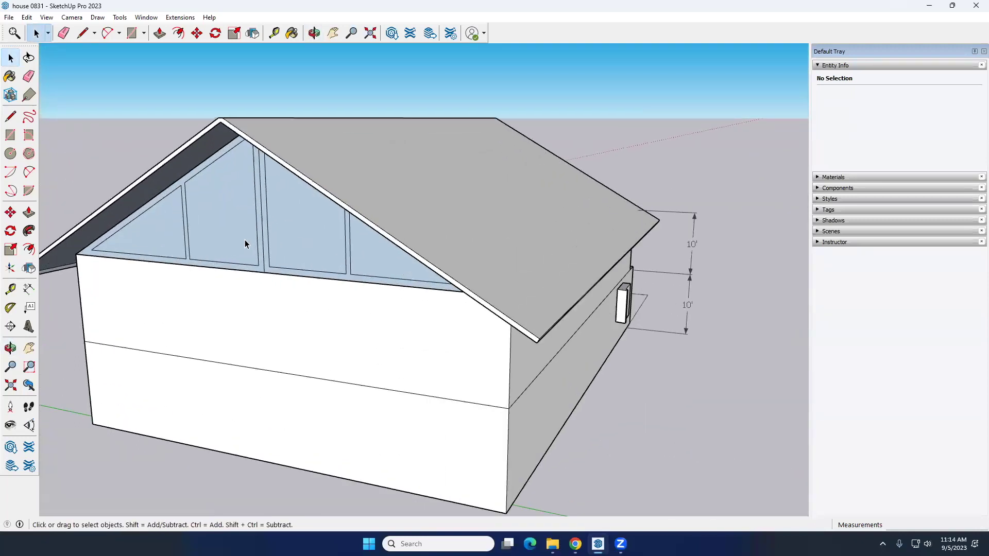
{"action": "middle_click_drag", "start_coordinate": [450, 242], "coordinate": [535, 181]}
{"action": "left_click", "coordinate": [536, 181]}
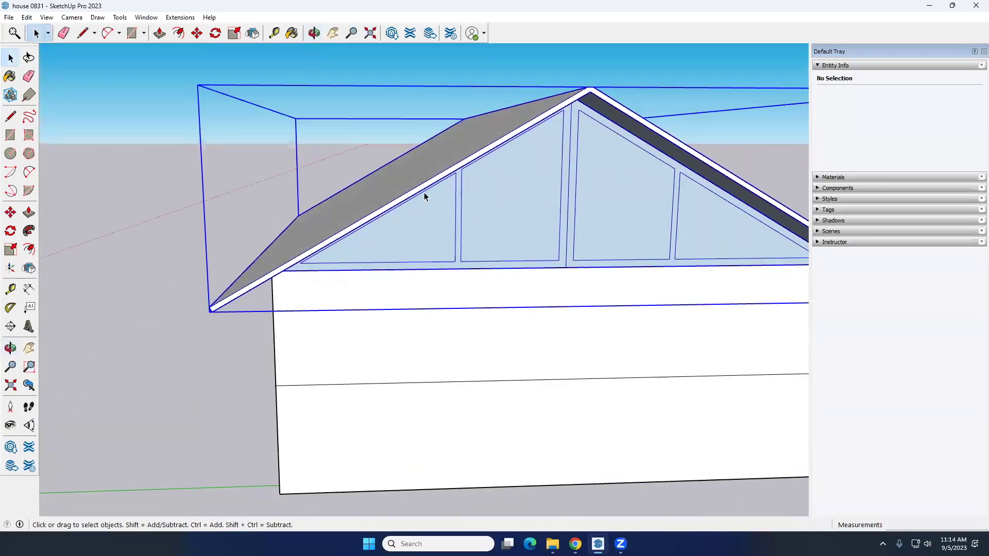
{"action": "middle_click_drag", "start_coordinate": [458, 202], "coordinate": [442, 210]}
{"action": "scroll", "coordinate": [499, 198], "scroll_direction": "down", "scroll_amount": 2}
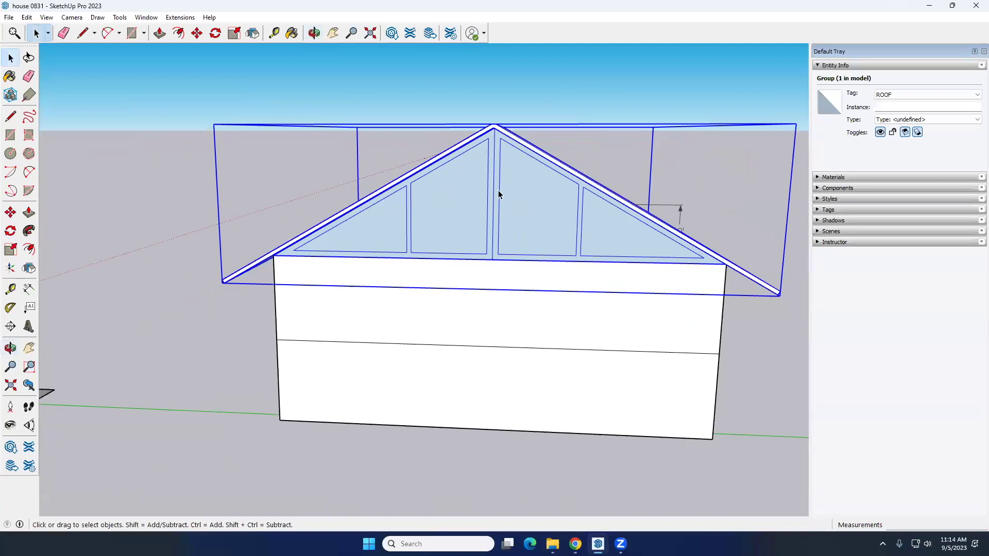
{"action": "double_click", "coordinate": [499, 196]}
{"action": "middle_click_drag", "start_coordinate": [591, 206], "coordinate": [437, 166]}
{"action": "scroll", "coordinate": [412, 220], "scroll_direction": "up", "scroll_amount": 2}
{"action": "triple_click", "coordinate": [412, 220]}
{"action": "scroll", "coordinate": [412, 221], "scroll_direction": "down", "scroll_amount": 2}
{"action": "left_click", "coordinate": [438, 166]}
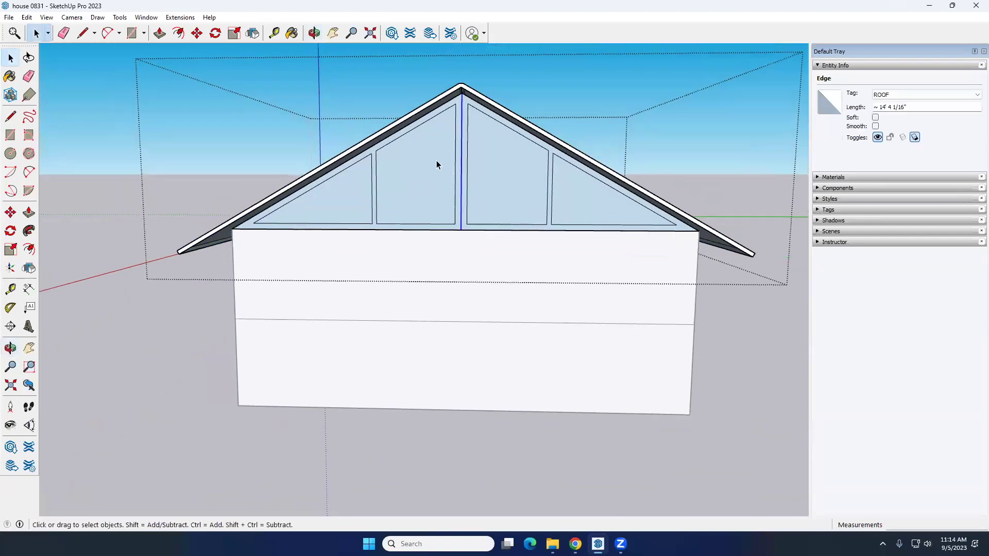
{"action": "scroll", "coordinate": [438, 165], "scroll_direction": "down", "scroll_amount": 2}
{"action": "left_click", "coordinate": [388, 135]}
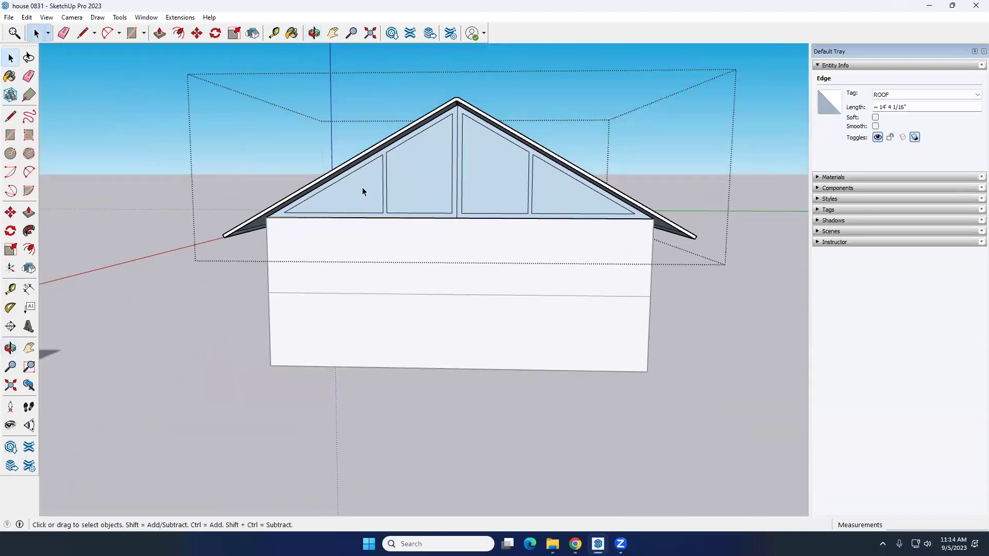
Reverse all the blue-gray faces of the back gable, including the framed panels and their surround
{"action": "scroll", "coordinate": [363, 192], "scroll_direction": "up", "scroll_amount": 2}
{"action": "left_click", "coordinate": [380, 149]}
{"action": "left_click", "coordinate": [386, 148], "text": "shift"}
{"action": "left_click", "coordinate": [419, 158], "text": "shift"}
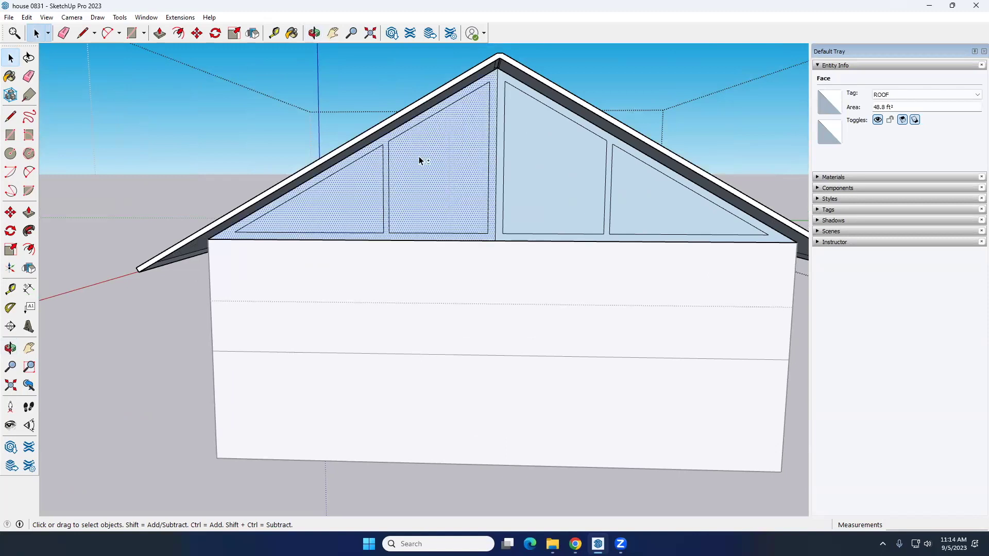
{"action": "left_click", "coordinate": [545, 161], "text": "shift"}
{"action": "left_click", "coordinate": [504, 150], "text": "shift"}
{"action": "left_click", "coordinate": [670, 199], "text": "shift"}
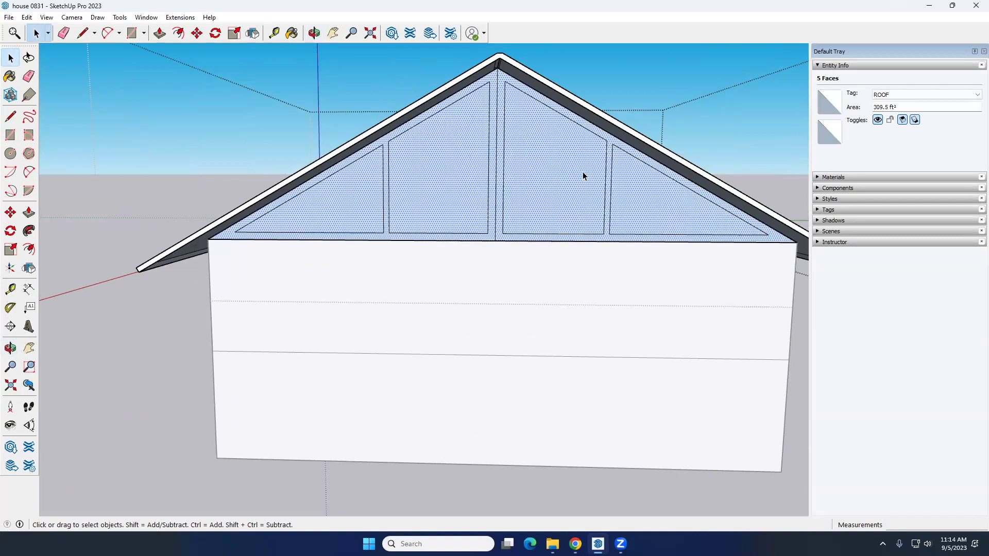
{"action": "right_click", "coordinate": [559, 170]}
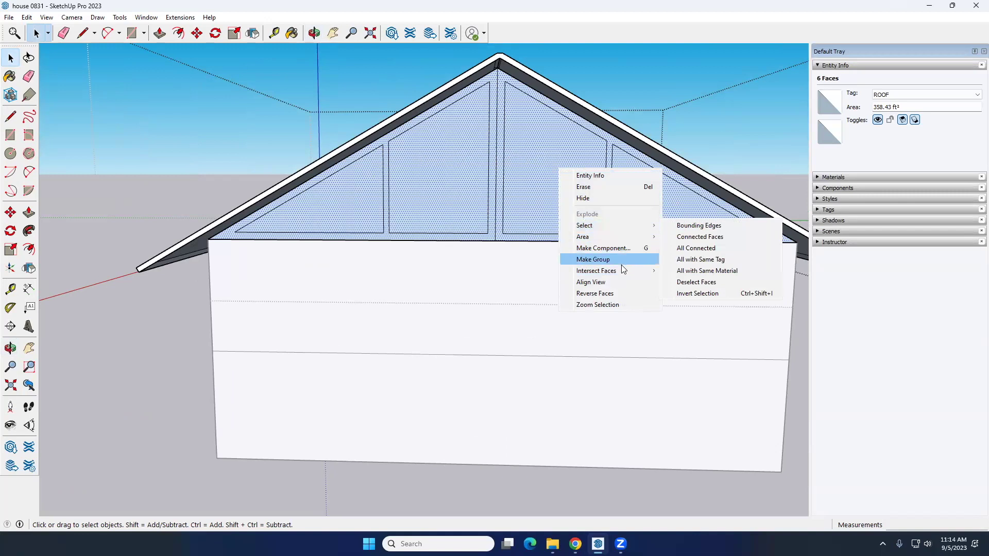
{"action": "left_click", "coordinate": [619, 291]}
{"action": "left_click", "coordinate": [393, 60]}
Draw a rectangle covering the top of the garage ledge, from the house wall corner to the outer corner beside the arched entry
{"action": "middle_click_drag", "start_coordinate": [481, 175], "coordinate": [492, 197]}
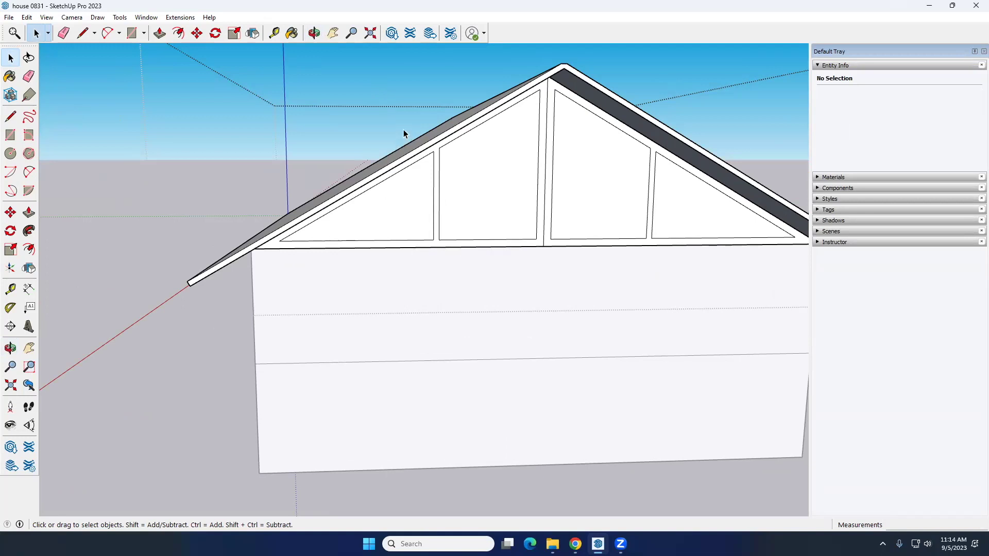
{"action": "scroll", "coordinate": [422, 308], "scroll_direction": "down", "scroll_amount": 5}
{"action": "middle_click_drag", "start_coordinate": [420, 309], "coordinate": [431, 245]}
{"action": "scroll", "coordinate": [475, 329], "scroll_direction": "up", "scroll_amount": 5}
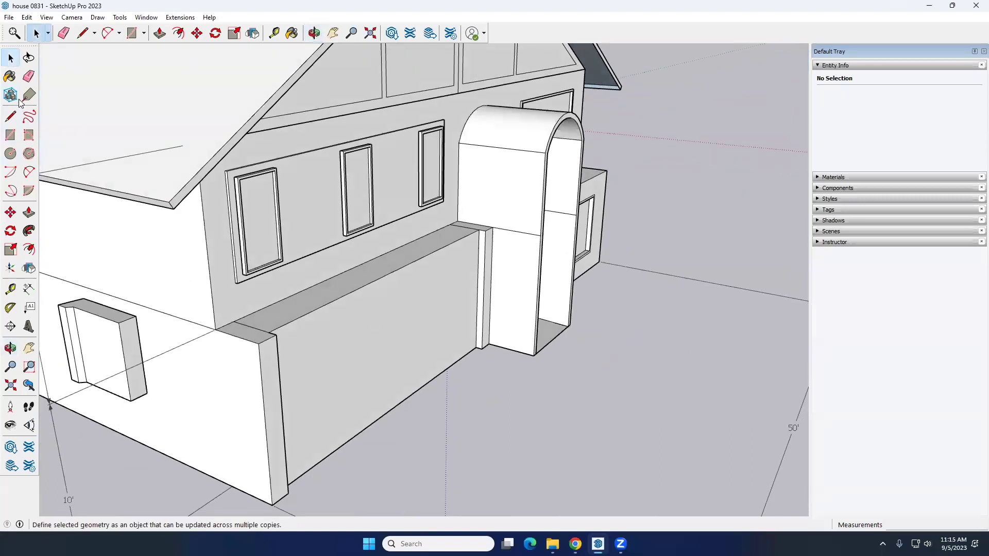
{"action": "left_click", "coordinate": [10, 135]}
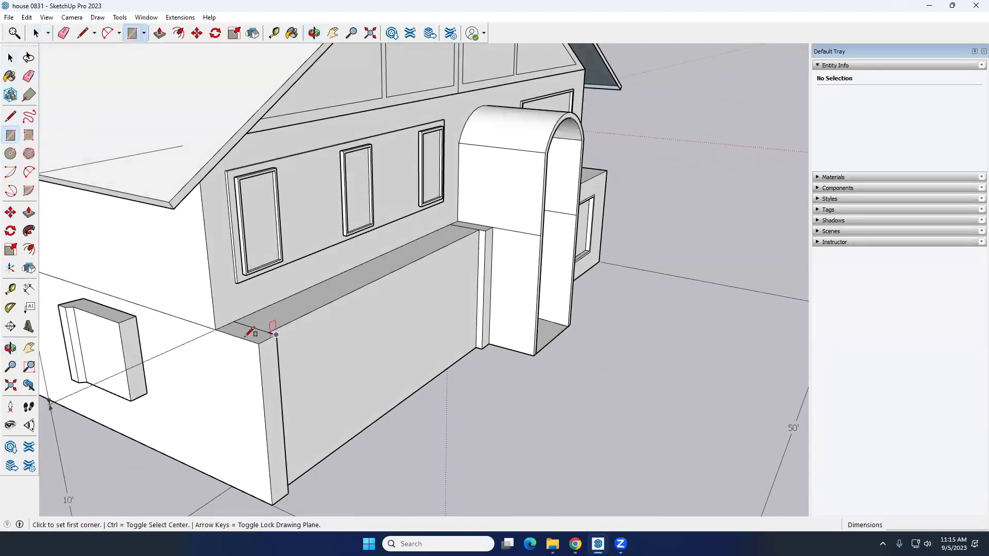
{"action": "left_click", "coordinate": [215, 330]}
{"action": "left_click", "coordinate": [493, 231]}
{"action": "key", "text": "space"}
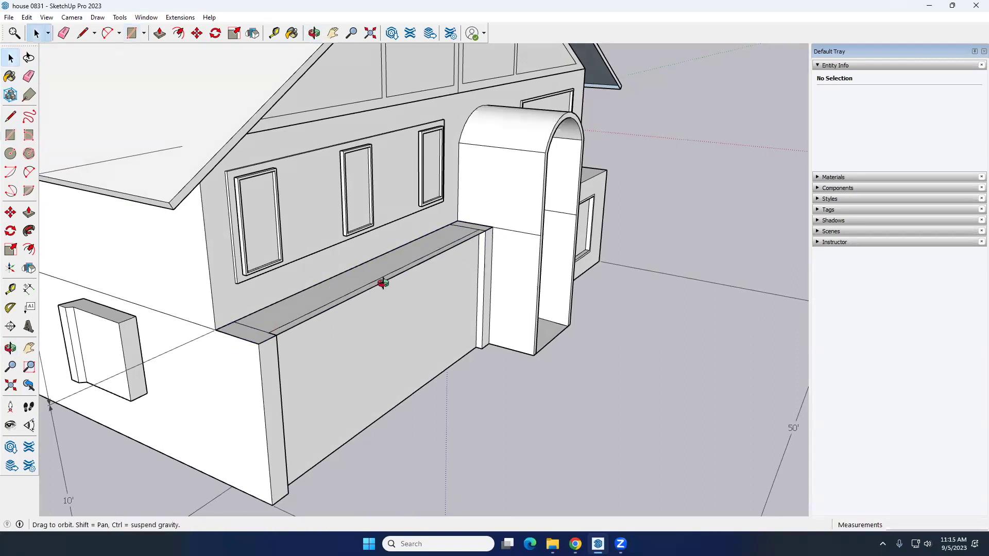
Move the rectangle's wall-side edge straight up to just below the upper windows, forming a sloped awning over the garage
{"action": "middle_click_drag", "start_coordinate": [383, 283], "coordinate": [335, 287]}
{"action": "scroll", "coordinate": [335, 287], "scroll_direction": "up", "scroll_amount": 3}
{"action": "left_click", "coordinate": [334, 284]}
{"action": "key", "text": "m"}
{"action": "left_click", "coordinate": [463, 203]}
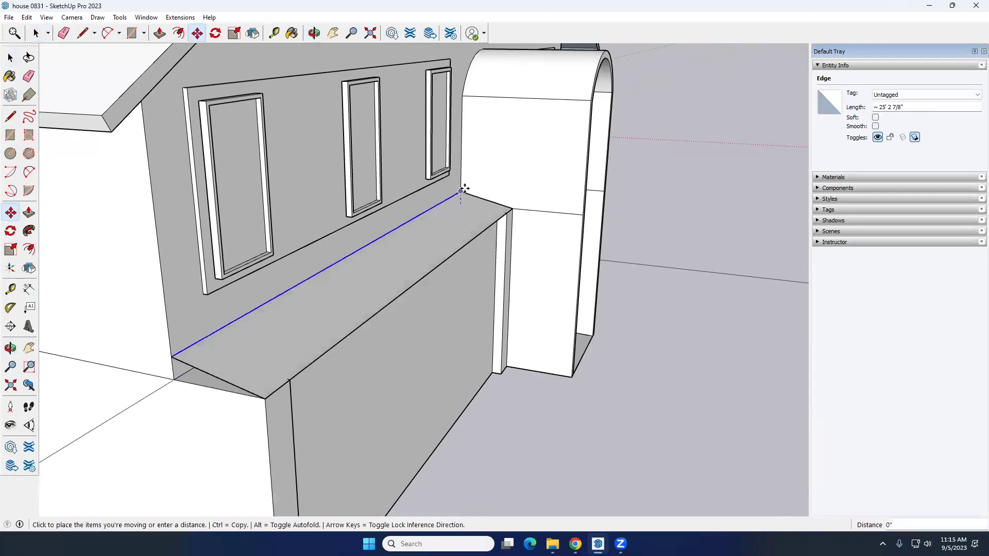
{"action": "left_click", "coordinate": [464, 177]}
{"action": "key", "text": "space"}
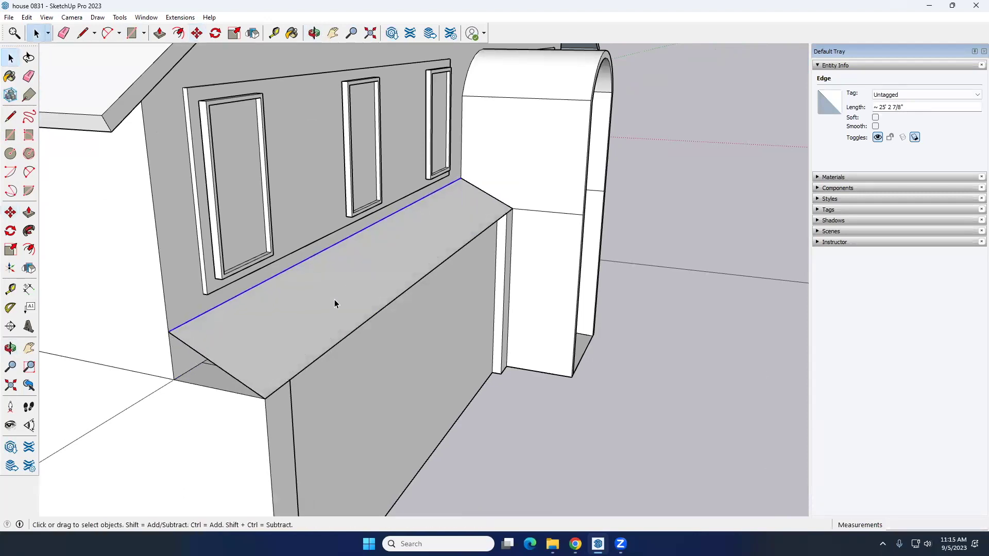
Give the sloped garage awning face a thin slab thickness with Push/Pull
{"action": "key", "text": "p"}
{"action": "scroll", "coordinate": [254, 369], "scroll_direction": "up", "scroll_amount": 3}
{"action": "left_click", "coordinate": [256, 364]}
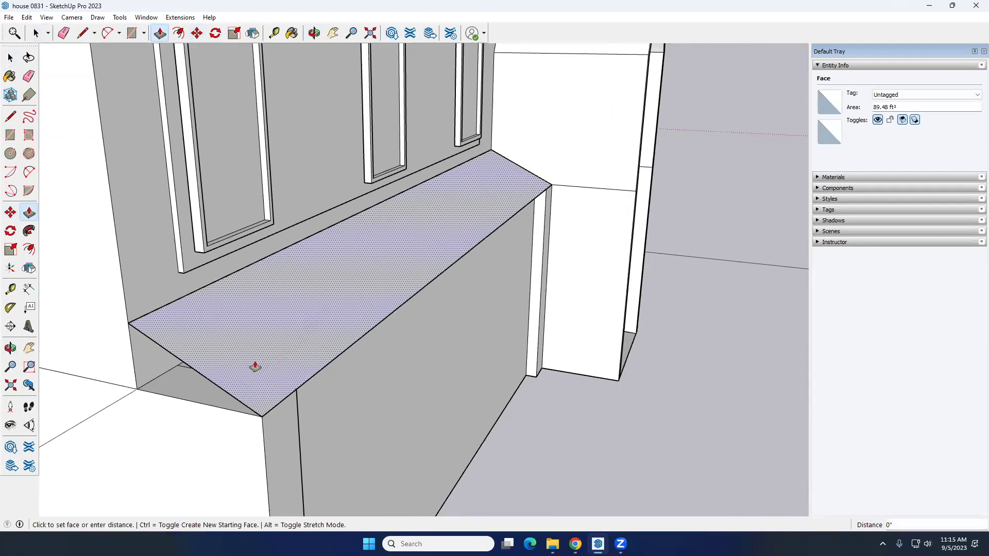
{"action": "left_click", "coordinate": [256, 364]}
Extend the garage awning's front edge outward by about 6 1/16" and its outer side edge slightly past the house wall
{"action": "middle_click_drag", "start_coordinate": [323, 422], "coordinate": [254, 315]}
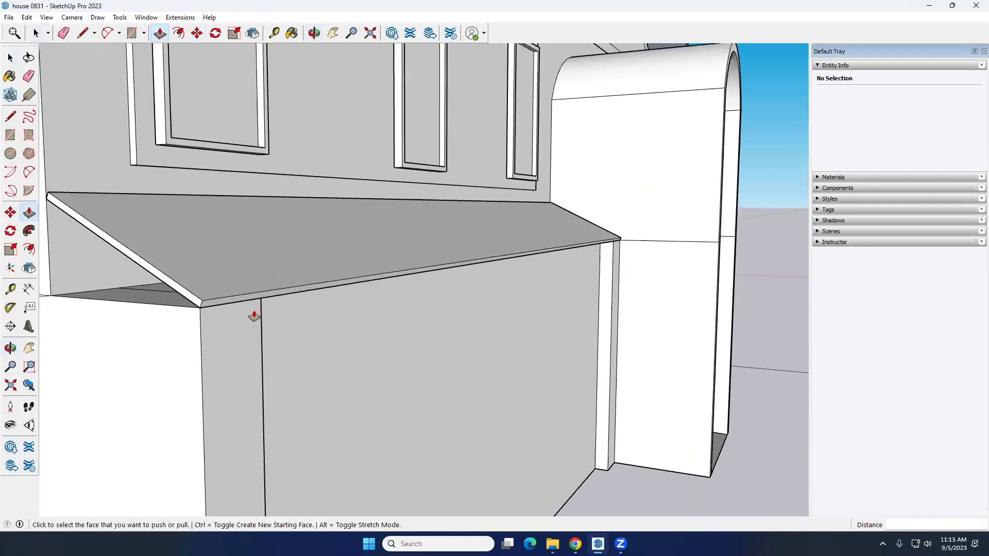
{"action": "left_click", "coordinate": [247, 304]}
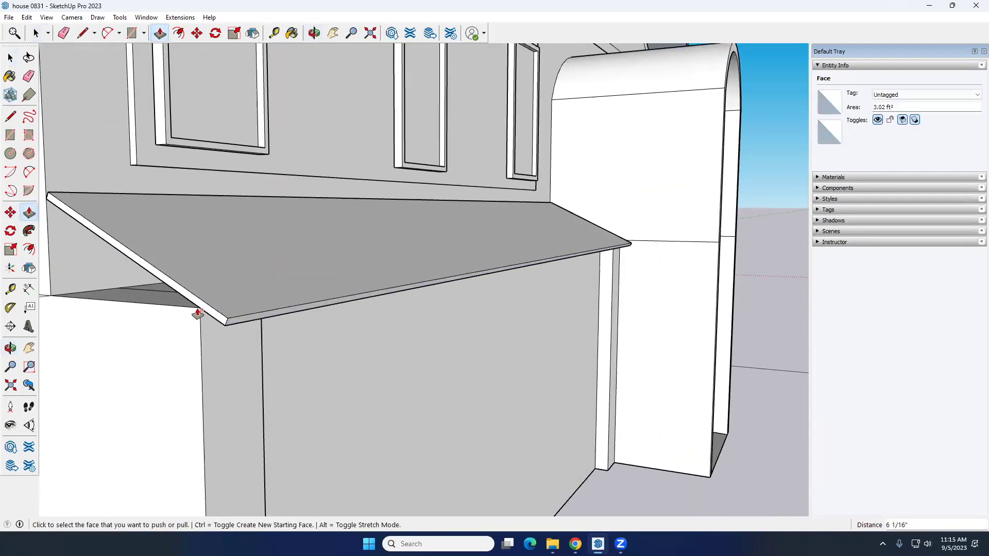
{"action": "left_click", "coordinate": [166, 326]}
{"action": "key", "text": "space"}
Copy the whole garage awning about 33' 2" across to the other side of the arched entry, against the wall between the large windows
{"action": "middle_click_drag", "start_coordinate": [165, 327], "coordinate": [326, 354]}
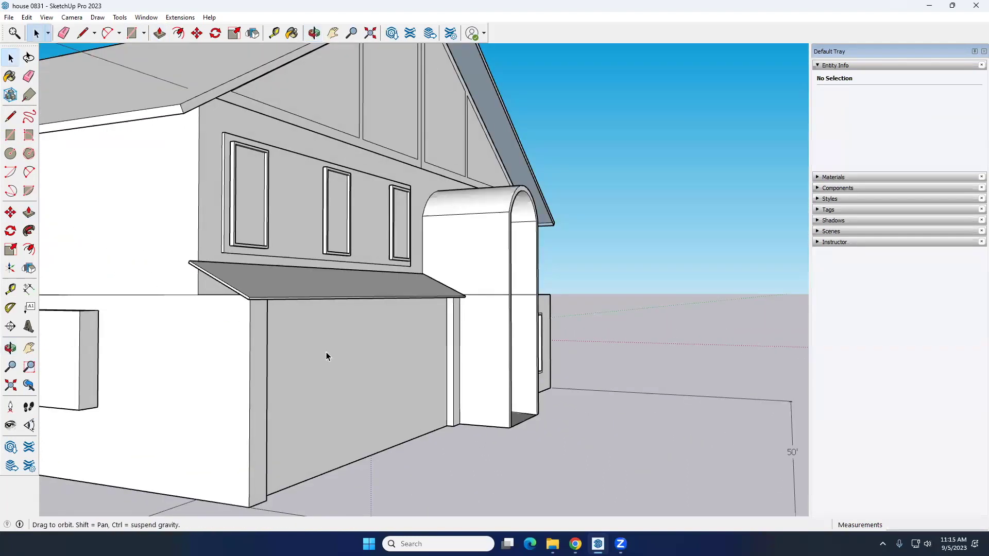
{"action": "scroll", "coordinate": [442, 383], "scroll_direction": "up", "scroll_amount": 5}
{"action": "scroll", "coordinate": [441, 378], "scroll_direction": "down", "scroll_amount": 5}
{"action": "middle_click_drag", "start_coordinate": [469, 371], "coordinate": [438, 340]}
{"action": "scroll", "coordinate": [437, 335], "scroll_direction": "up", "scroll_amount": 5}
{"action": "left_click", "coordinate": [437, 335]}
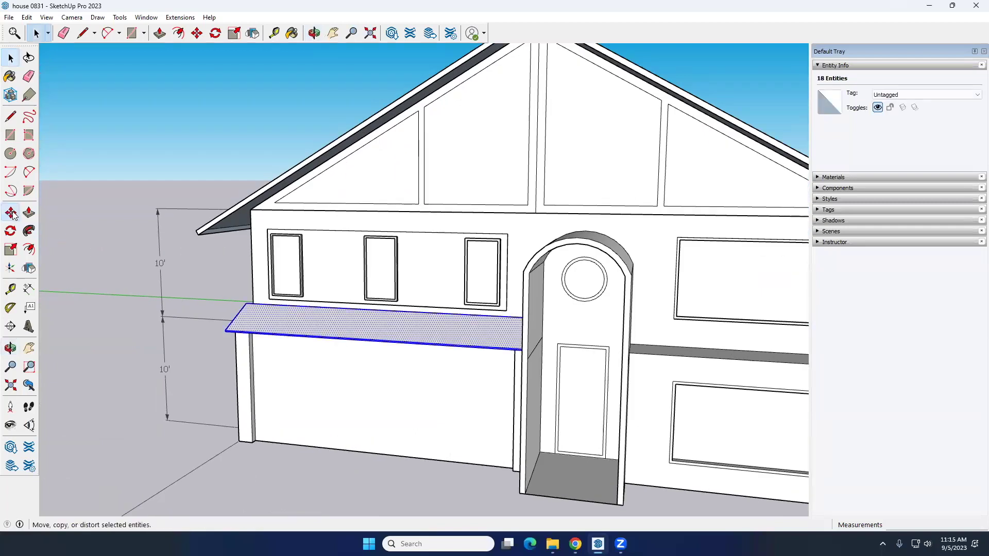
{"action": "scroll", "coordinate": [432, 347], "scroll_direction": "down", "scroll_amount": 3}
{"action": "middle_click_drag", "start_coordinate": [433, 347], "coordinate": [413, 333]}
{"action": "scroll", "coordinate": [580, 331], "scroll_direction": "up", "scroll_amount": 4}
{"action": "middle_click_drag", "start_coordinate": [581, 331], "coordinate": [587, 296]}
{"action": "left_click", "coordinate": [179, 342]}
{"action": "scroll", "coordinate": [261, 346], "scroll_direction": "down", "scroll_amount": 6}
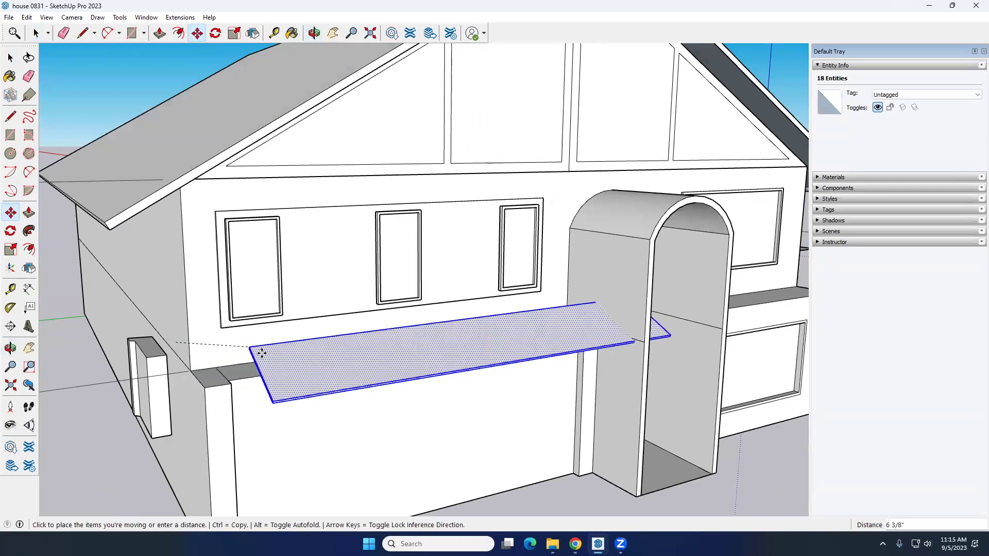
{"action": "key", "text": "ctrl"}
{"action": "middle_click_drag", "start_coordinate": [419, 332], "coordinate": [424, 334]}
{"action": "scroll", "coordinate": [464, 333], "scroll_direction": "up", "scroll_amount": 5}
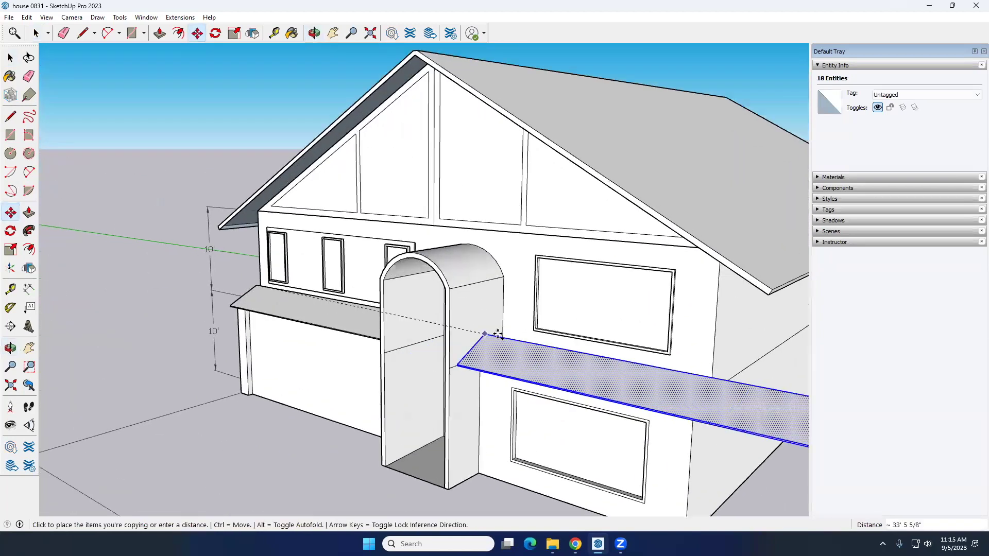
{"action": "scroll", "coordinate": [491, 328], "scroll_direction": "down", "scroll_amount": 6}
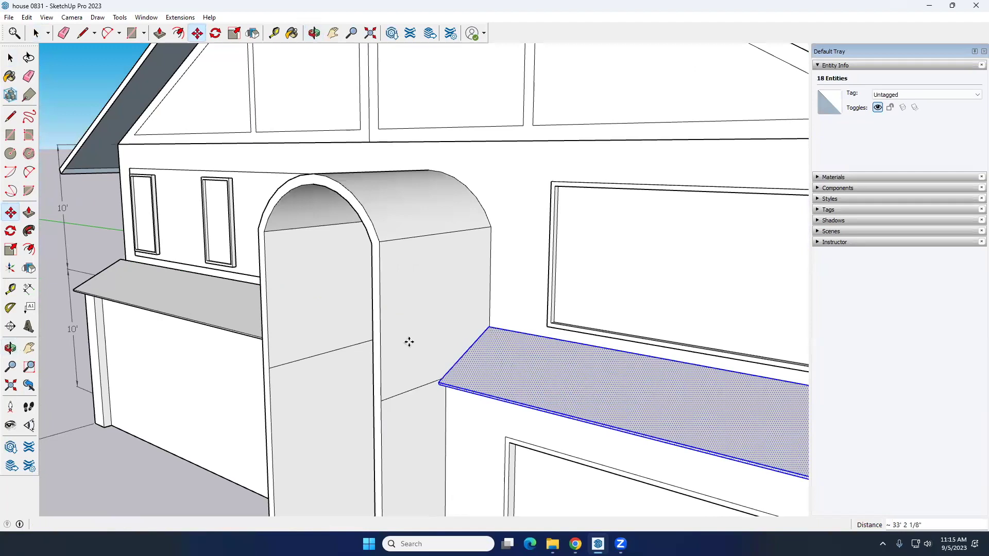
{"action": "mouse_move", "coordinate": [496, 384]}
{"action": "middle_mouse_down"}
{"action": "mouse_move", "coordinate": [408, 366]}
{"action": "mouse_move", "coordinate": [366, 337]}
{"action": "mouse_move", "coordinate": [481, 393]}
{"action": "middle_mouse_up"}
{"action": "key", "text": "space"}
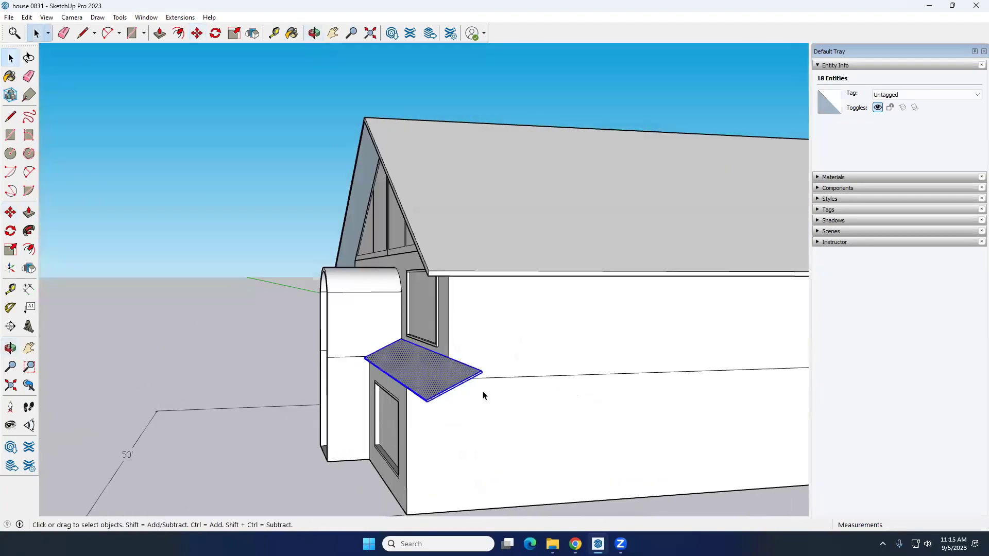
Shorten the copied awning's outer end with Push/Pull so it ends flush with the house corner
{"action": "scroll", "coordinate": [304, 346], "scroll_direction": "up", "scroll_amount": 5}
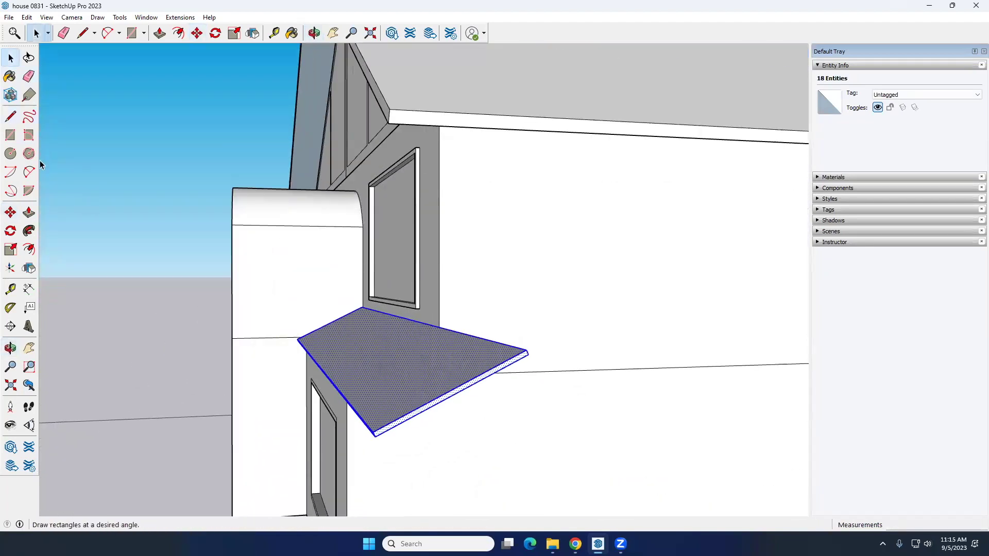
{"action": "key", "text": "p"}
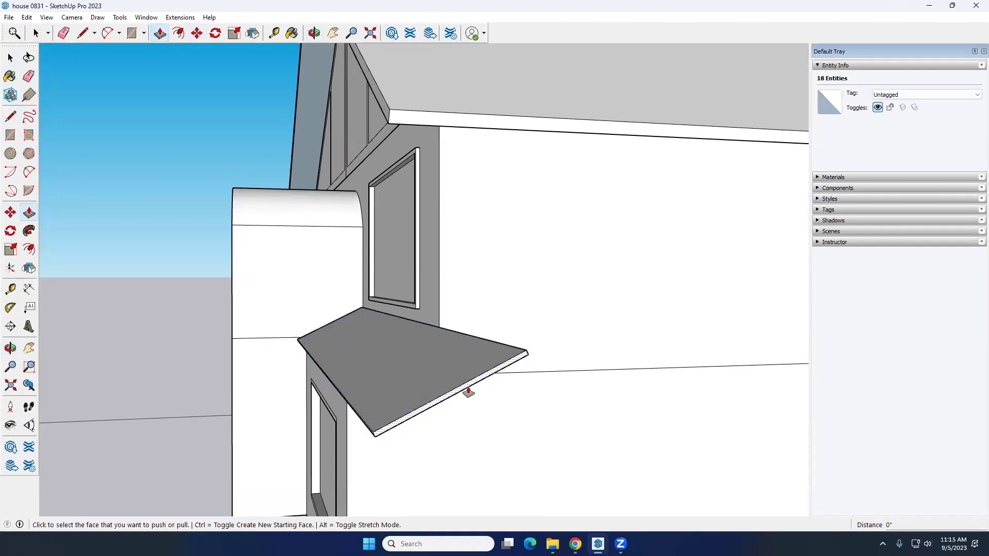
{"action": "left_click", "coordinate": [467, 390]}
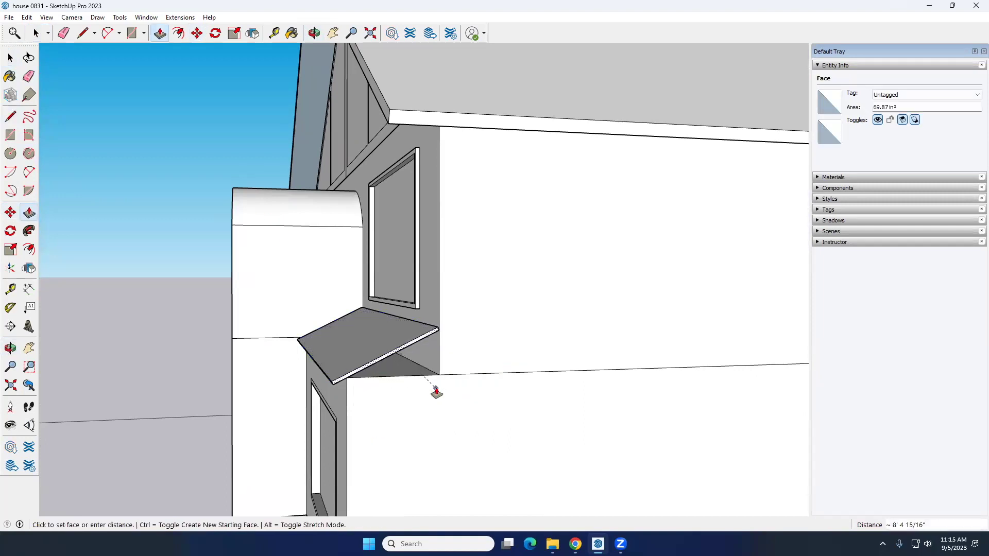
{"action": "scroll", "coordinate": [435, 391], "scroll_direction": "up", "scroll_amount": 2}
{"action": "left_click", "coordinate": [403, 366]}
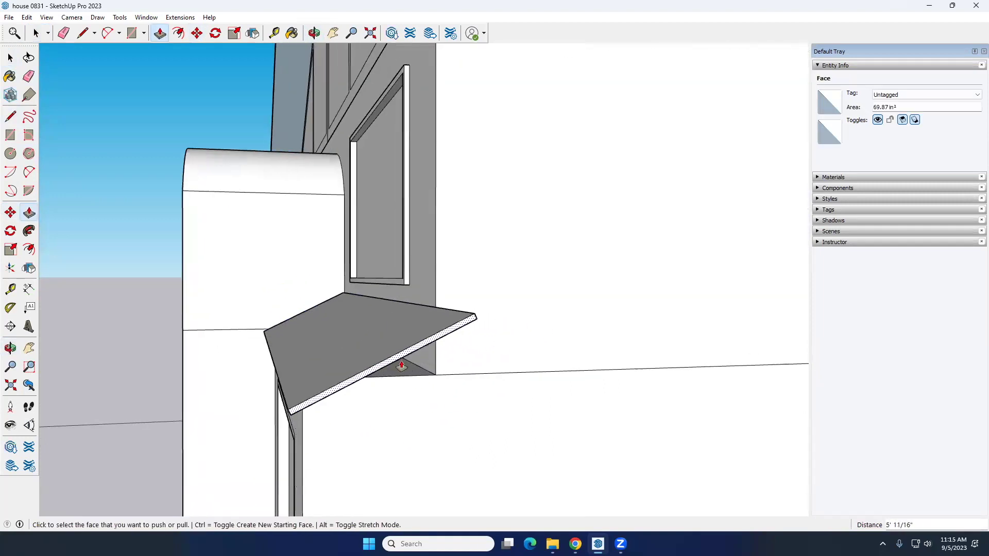
{"action": "middle_click_drag", "start_coordinate": [421, 400], "coordinate": [208, 393]}
{"action": "left_click", "coordinate": [247, 376]}
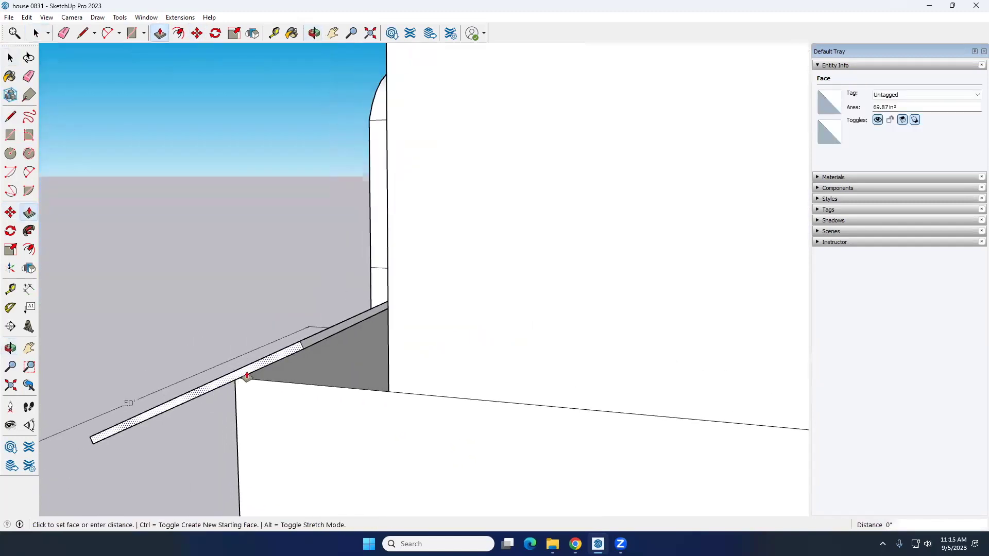
{"action": "left_click", "coordinate": [314, 400]}
{"action": "key", "text": "space"}
{"action": "mouse_move", "coordinate": [283, 419]}
{"action": "middle_mouse_down"}
{"action": "mouse_move", "coordinate": [323, 380]}
{"action": "mouse_move", "coordinate": [257, 432]}
{"action": "mouse_move", "coordinate": [283, 417]}
{"action": "middle_mouse_up"}
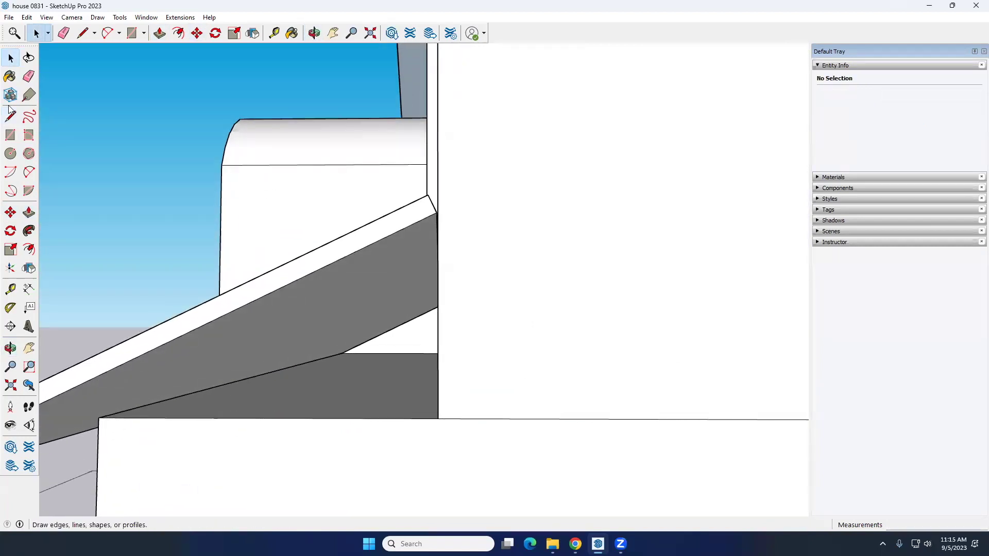
Draw lines closing the triangular opening beneath the outer end of the copied awning at the house corner
{"action": "left_click", "coordinate": [16, 121]}
{"action": "left_click", "coordinate": [99, 418]}
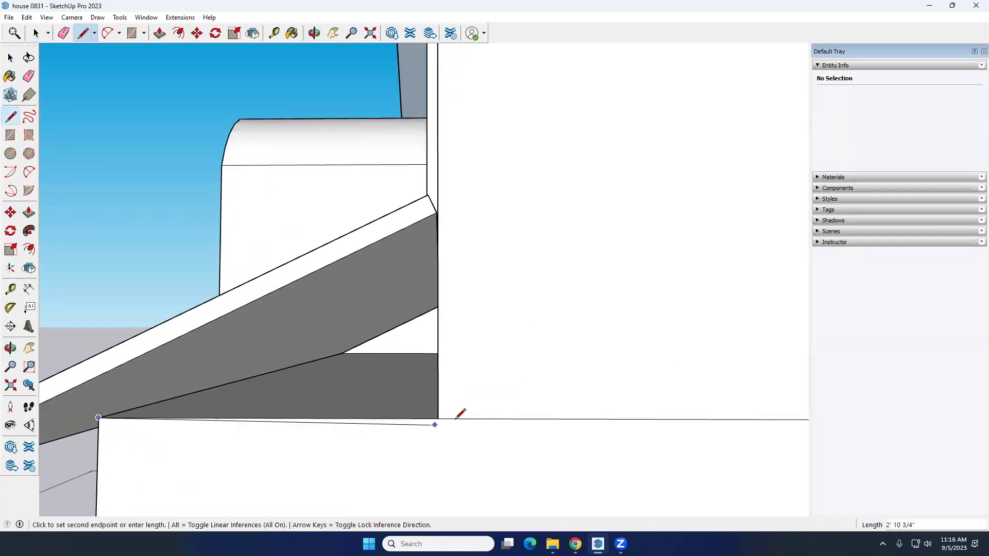
{"action": "left_click", "coordinate": [438, 419]}
{"action": "middle_click_drag", "start_coordinate": [439, 222], "coordinate": [541, 210]}
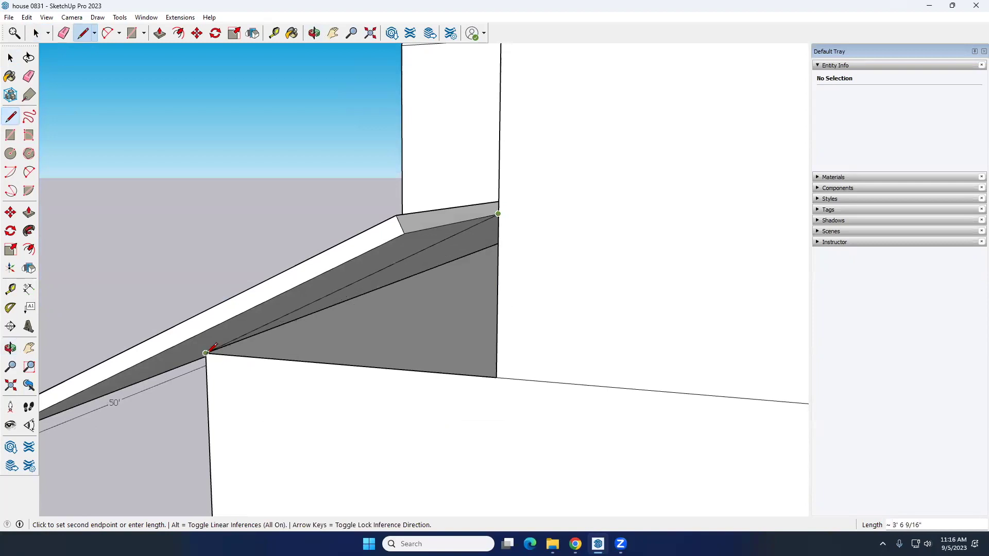
{"action": "key", "text": "Escape"}
{"action": "key", "text": "space"}
Close the triangular opening beneath the garage awning's outer end with a line between the wall corners along its underside
{"action": "middle_click_drag", "start_coordinate": [334, 344], "coordinate": [503, 315]}
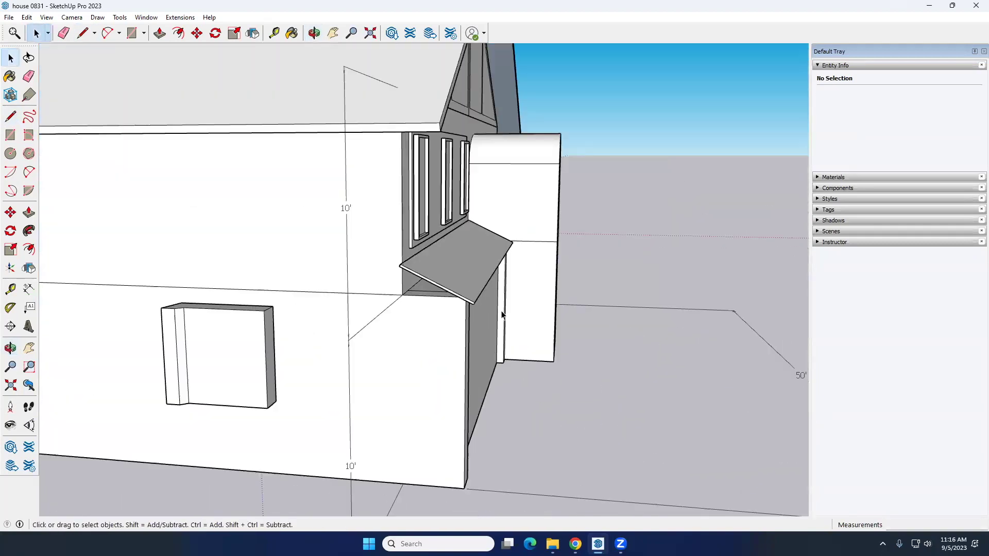
{"action": "scroll", "coordinate": [415, 304], "scroll_direction": "up", "scroll_amount": 3}
{"action": "middle_click_drag", "start_coordinate": [415, 304], "coordinate": [421, 255]}
{"action": "scroll", "coordinate": [421, 255], "scroll_direction": "up", "scroll_amount": 2}
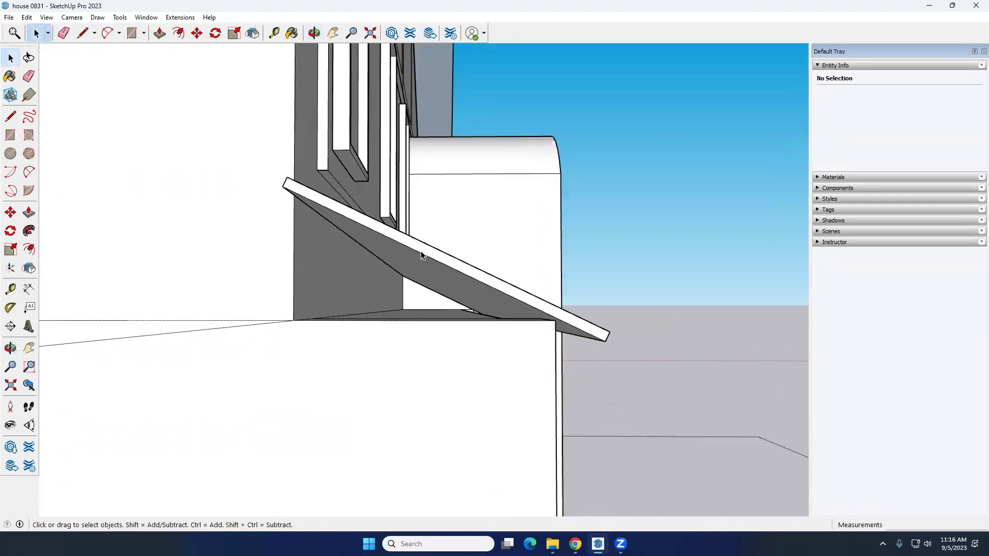
{"action": "scroll", "coordinate": [422, 255], "scroll_direction": "up", "scroll_amount": 2}
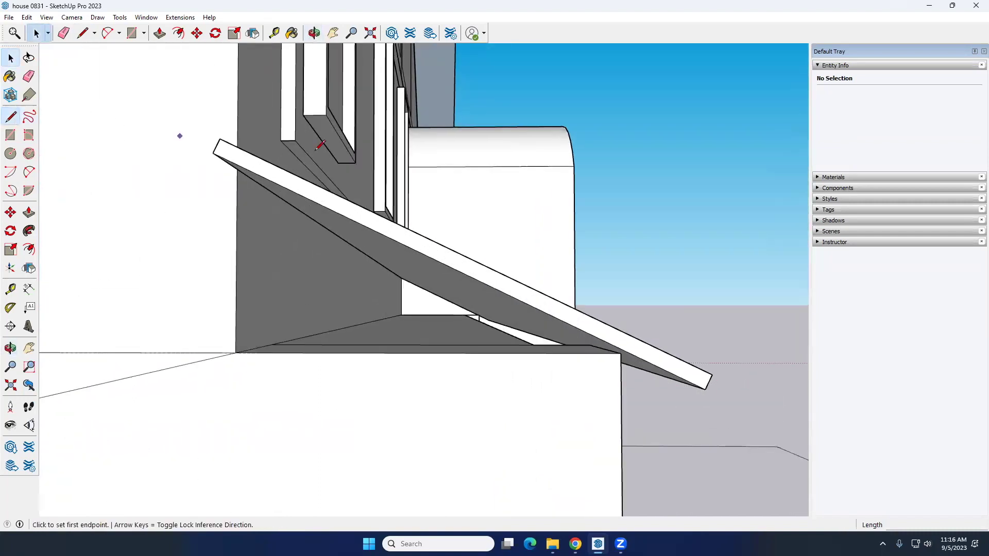
{"action": "left_click", "coordinate": [237, 169]}
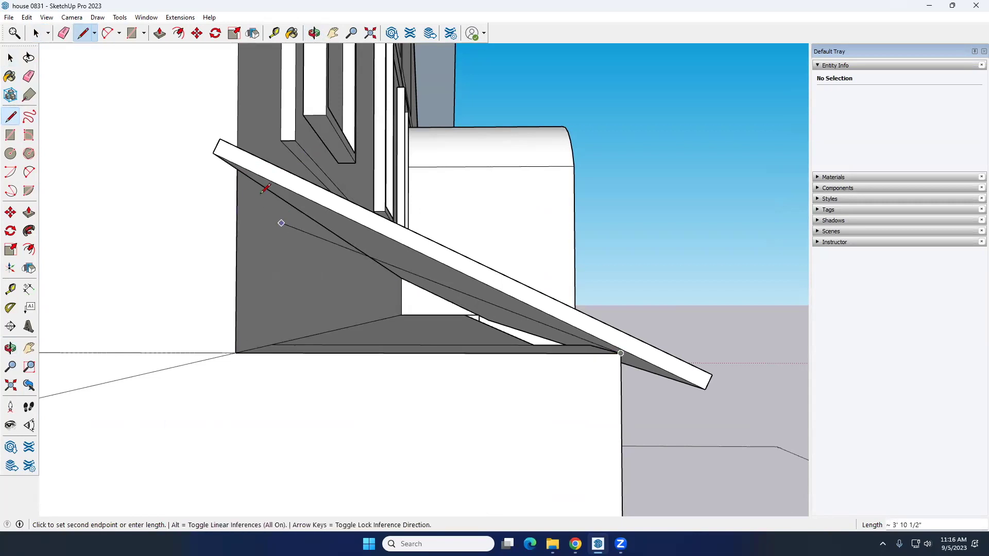
{"action": "key", "text": "space"}
Select the sloped top and triangular end pieces of both awnings and assign them the ROOF tag
{"action": "scroll", "coordinate": [314, 258], "scroll_direction": "down", "scroll_amount": 3}
{"action": "middle_click_drag", "start_coordinate": [314, 259], "coordinate": [372, 270]}
{"action": "scroll", "coordinate": [314, 283], "scroll_direction": "down", "scroll_amount": 5}
{"action": "scroll", "coordinate": [372, 270], "scroll_direction": "up", "scroll_amount": 5}
{"action": "scroll", "coordinate": [372, 270], "scroll_direction": "down", "scroll_amount": 5}
{"action": "scroll", "coordinate": [324, 245], "scroll_direction": "up", "scroll_amount": 5}
{"action": "double_click", "coordinate": [325, 245]}
{"action": "middle_click_drag", "start_coordinate": [324, 245], "coordinate": [277, 245]}
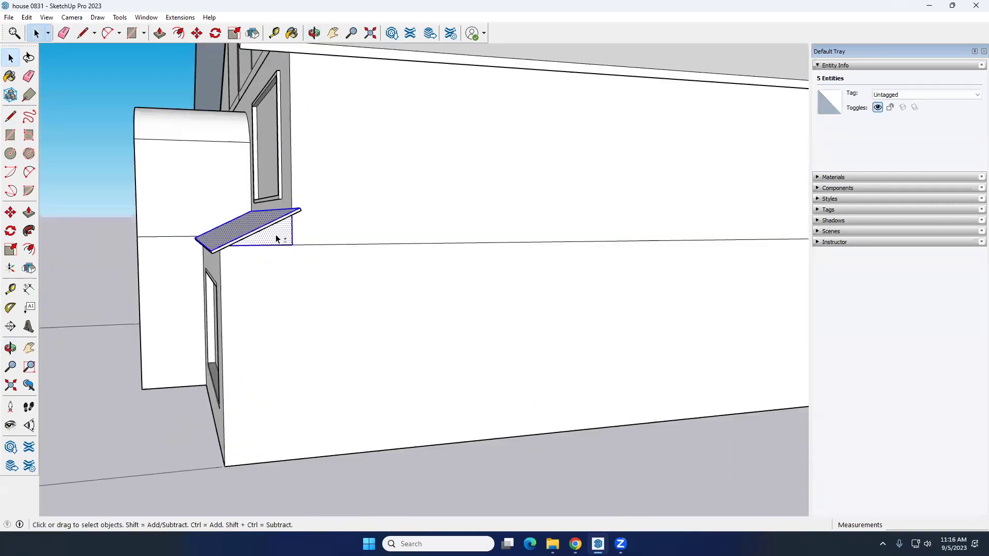
{"action": "scroll", "coordinate": [327, 308], "scroll_direction": "down", "scroll_amount": 5}
{"action": "middle_click_drag", "start_coordinate": [326, 308], "coordinate": [304, 308]}
{"action": "scroll", "coordinate": [237, 316], "scroll_direction": "up", "scroll_amount": 3}
{"action": "double_click", "coordinate": [236, 313], "text": "shift"}
{"action": "middle_click_drag", "start_coordinate": [211, 335], "coordinate": [364, 340]}
{"action": "scroll", "coordinate": [340, 350], "scroll_direction": "up", "scroll_amount": 5}
{"action": "scroll", "coordinate": [317, 331], "scroll_direction": "down", "scroll_amount": 5}
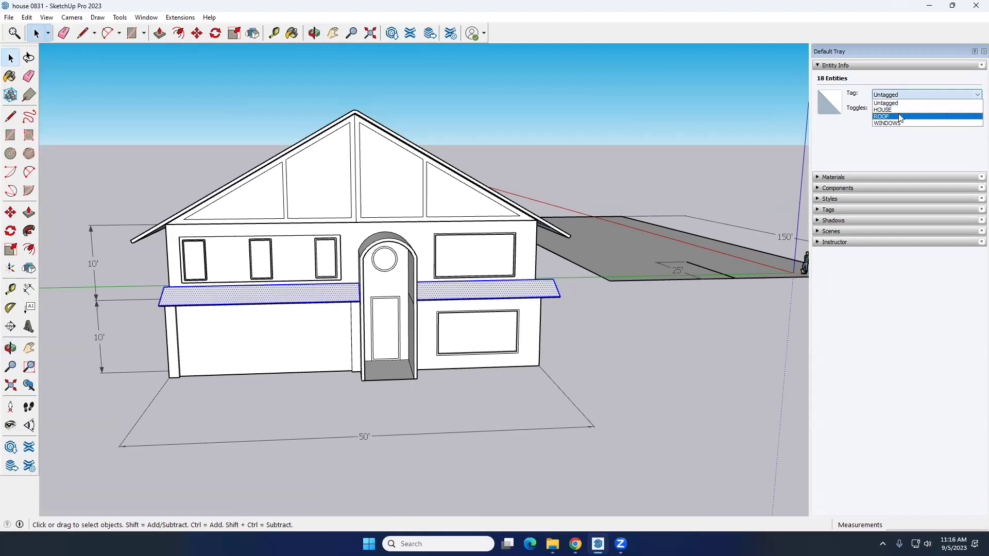
{"action": "left_click", "coordinate": [900, 117]}
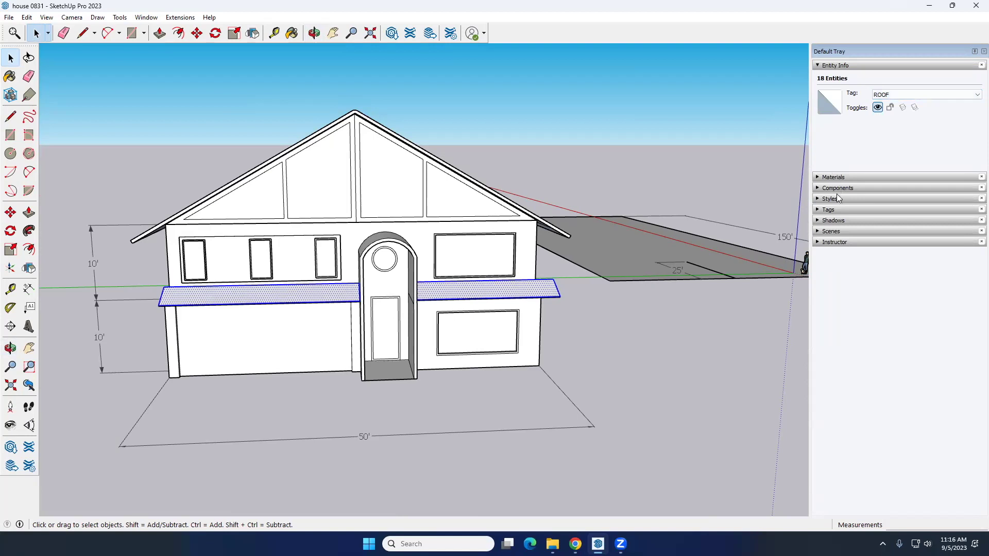
List the model's tags and toggle the ROOF tag's visibility, leaving it hidden
{"action": "left_click", "coordinate": [830, 210]}
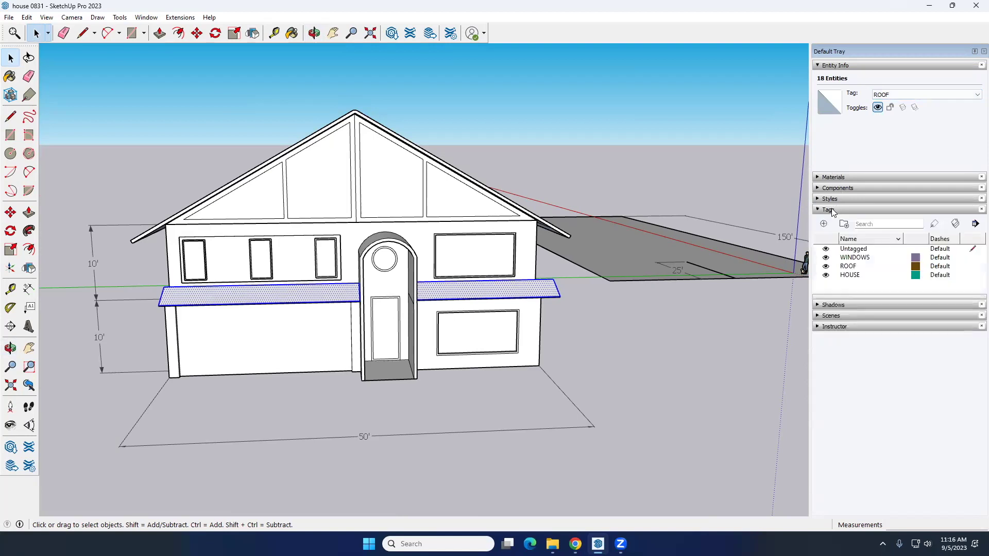
{"action": "left_click", "coordinate": [826, 267]}
{"action": "left_click", "coordinate": [827, 266]}
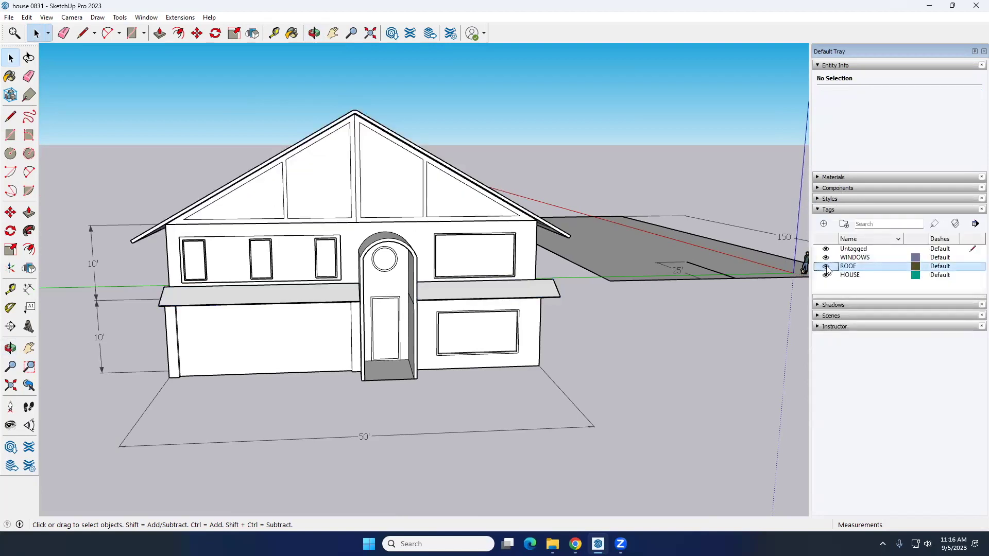
{"action": "left_click", "coordinate": [826, 266]}
Select all connected geometry of both awnings and assign it the ROOF tag
{"action": "mouse_move", "coordinate": [540, 287]}
{"action": "middle_mouse_down"}
{"action": "mouse_move", "coordinate": [350, 290]}
{"action": "mouse_move", "coordinate": [369, 301]}
{"action": "mouse_move", "coordinate": [293, 260]}
{"action": "mouse_move", "coordinate": [261, 219]}
{"action": "mouse_move", "coordinate": [375, 291]}
{"action": "mouse_move", "coordinate": [541, 288]}
{"action": "middle_mouse_up"}
{"action": "scroll", "coordinate": [359, 280], "scroll_direction": "up", "scroll_amount": 3}
{"action": "triple_click", "coordinate": [357, 281]}
{"action": "scroll", "coordinate": [357, 281], "scroll_direction": "down", "scroll_amount": 3}
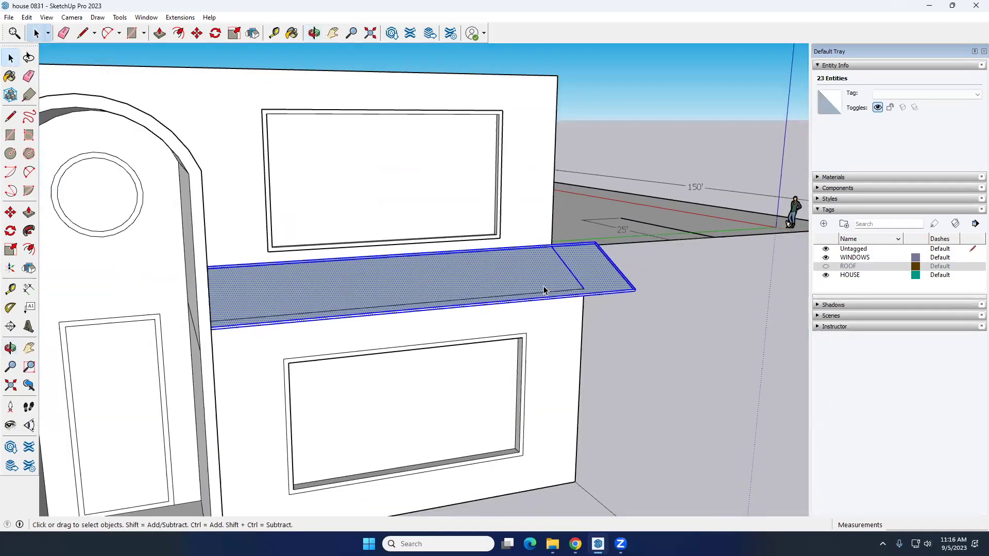
{"action": "scroll", "coordinate": [330, 287], "scroll_direction": "down", "scroll_amount": 5}
{"action": "middle_click_drag", "start_coordinate": [330, 286], "coordinate": [283, 326]}
{"action": "scroll", "coordinate": [338, 329], "scroll_direction": "up", "scroll_amount": 3}
{"action": "triple_click", "coordinate": [336, 326], "text": "shift"}
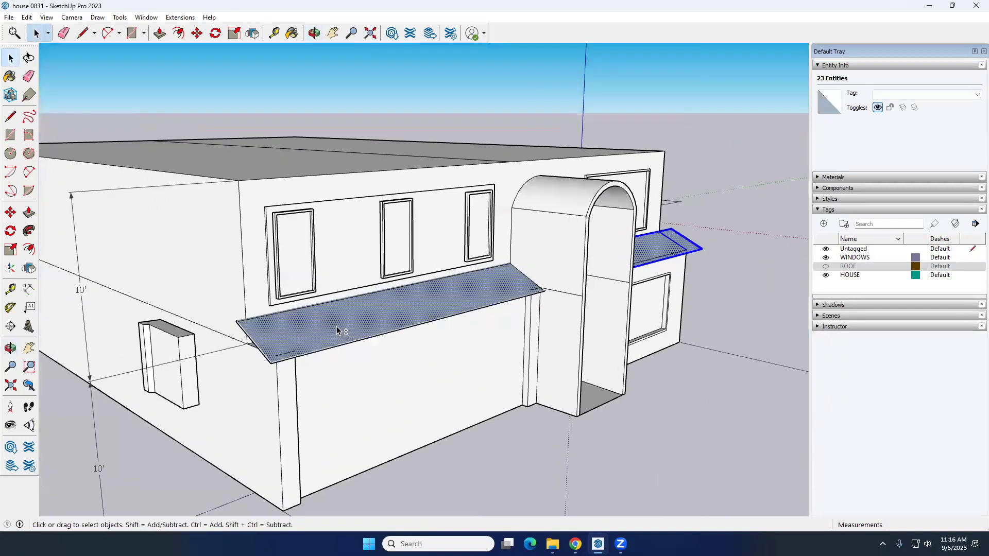
{"action": "middle_click_drag", "start_coordinate": [590, 279], "coordinate": [417, 245]}
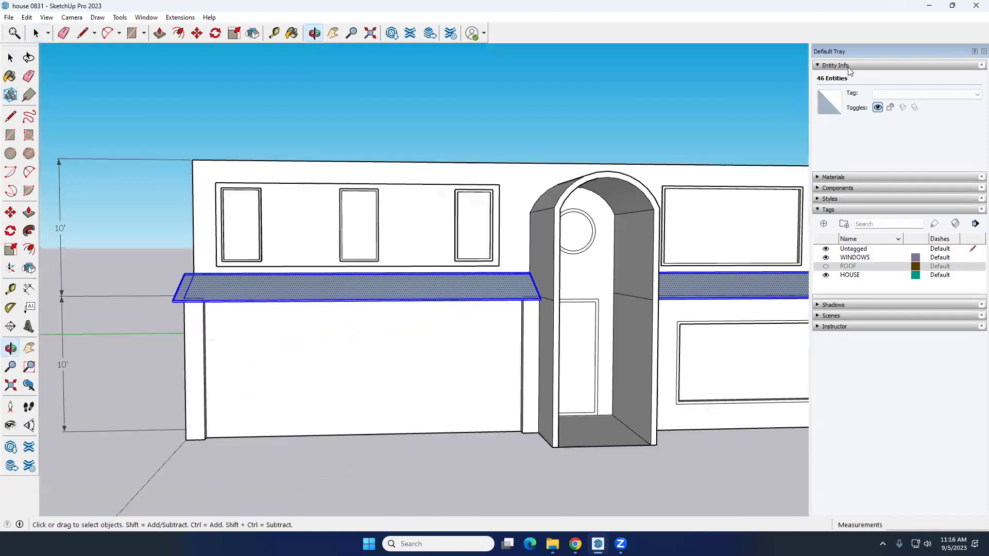
{"action": "left_click", "coordinate": [930, 94]}
{"action": "left_click", "coordinate": [908, 116]}
Toggle the ROOF tag to check that both awnings follow it, and leave the tag visible
{"action": "middle_click_drag", "start_coordinate": [577, 249], "coordinate": [541, 314]}
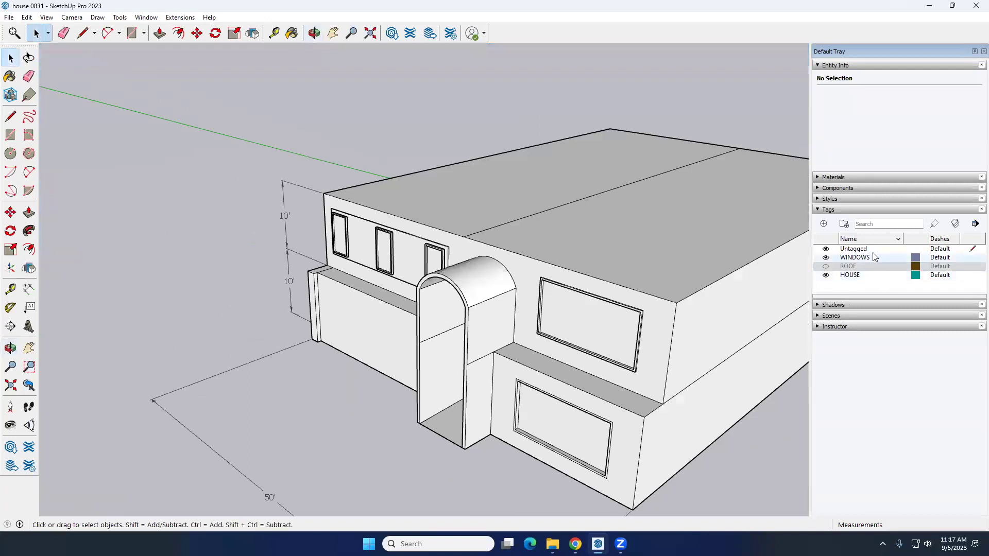
{"action": "left_click", "coordinate": [826, 267]}
{"action": "left_click", "coordinate": [826, 266]}
{"action": "left_click", "coordinate": [827, 267]}
Draw a line about 18' long outward along the red axis from the midpoint of the rear wall's base
{"action": "scroll", "coordinate": [580, 302], "scroll_direction": "down", "scroll_amount": 5}
{"action": "middle_click_drag", "start_coordinate": [580, 302], "coordinate": [435, 404]}
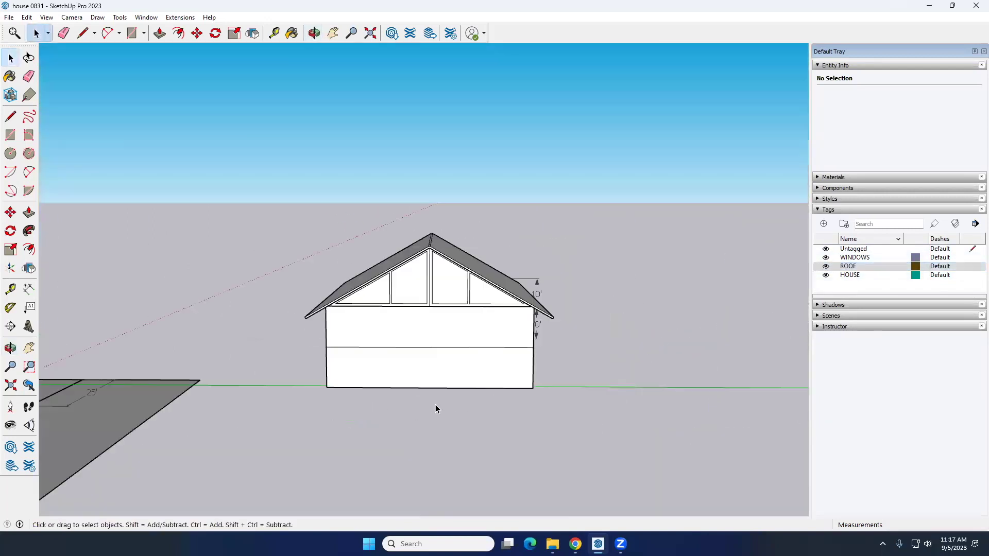
{"action": "middle_click_drag", "start_coordinate": [462, 462], "coordinate": [551, 327]}
{"action": "scroll", "coordinate": [412, 361], "scroll_direction": "up", "scroll_amount": 3}
{"action": "scroll", "coordinate": [552, 327], "scroll_direction": "up", "scroll_amount": 3}
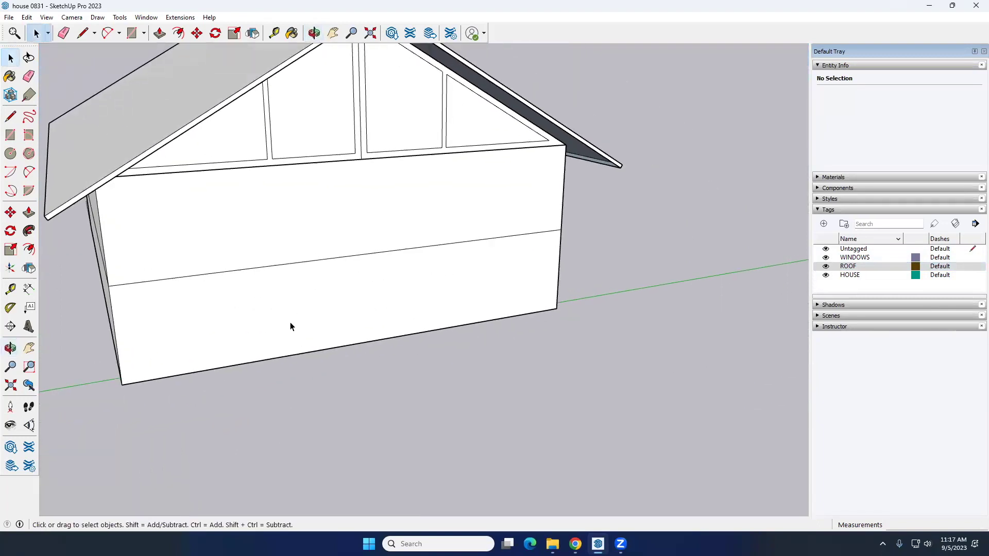
{"action": "left_click", "coordinate": [317, 265]}
{"action": "middle_click_drag", "start_coordinate": [258, 302], "coordinate": [289, 330]}
{"action": "left_click", "coordinate": [10, 117]}
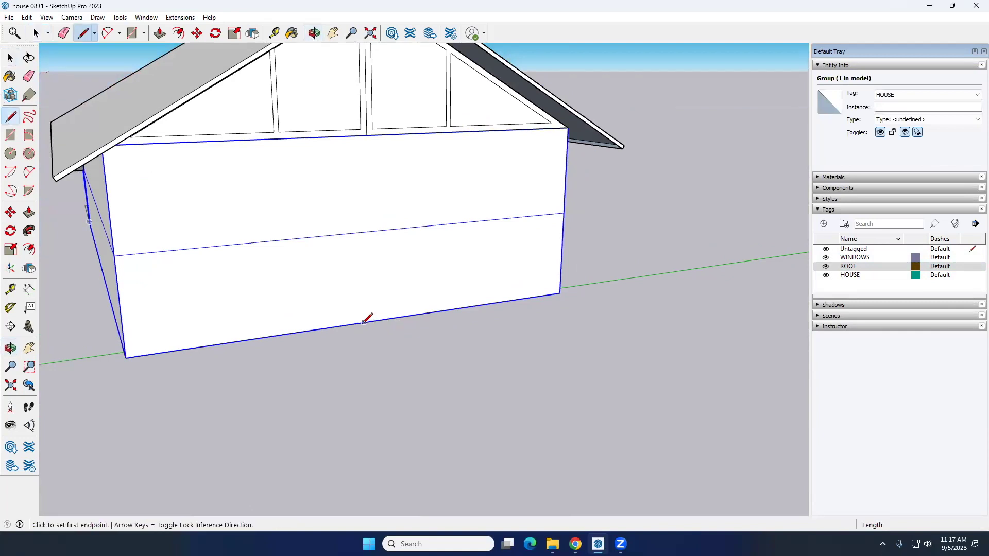
{"action": "left_click", "coordinate": [371, 322]}
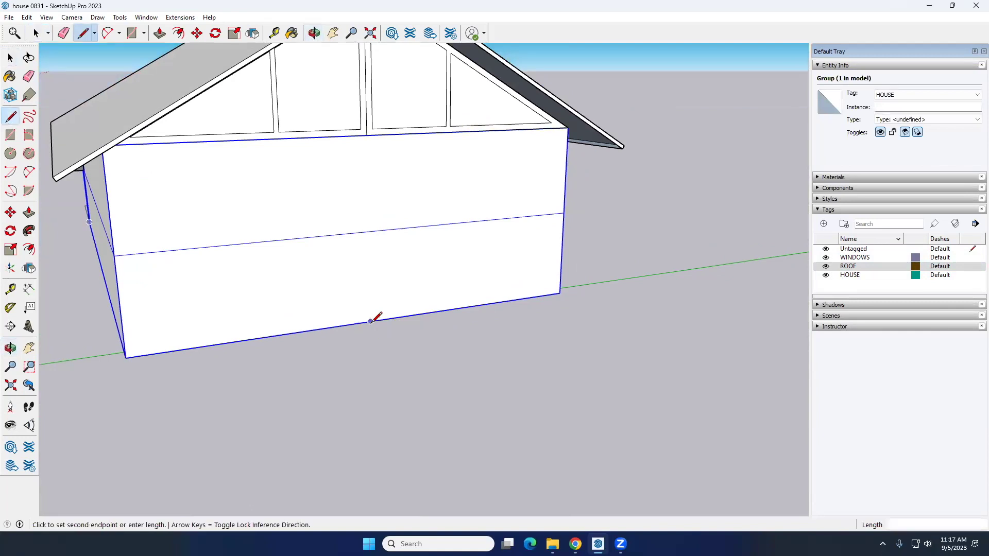
{"action": "middle_click_drag", "start_coordinate": [473, 421], "coordinate": [574, 428]}
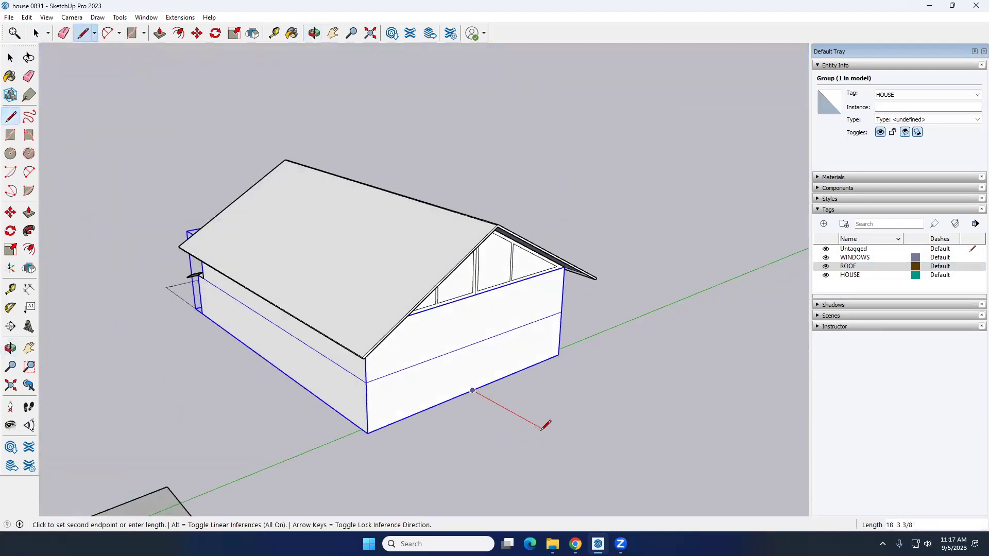
{"action": "key", "text": "space"}
Draw a ground rectangle against the rear wall, using the centre line as one of its sides
{"action": "middle_click_drag", "start_coordinate": [473, 444], "coordinate": [374, 400]}
{"action": "scroll", "coordinate": [376, 410], "scroll_direction": "up", "scroll_amount": 3}
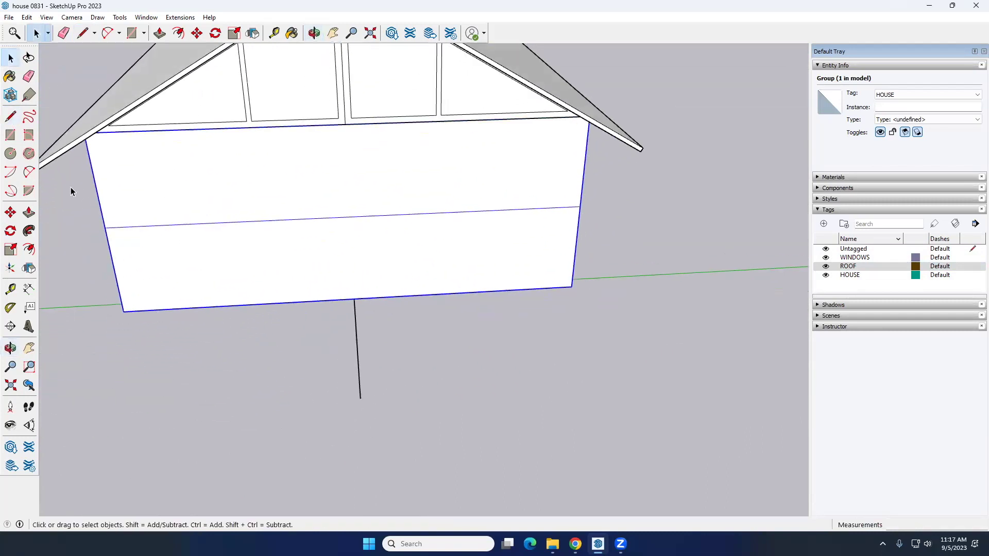
{"action": "left_click", "coordinate": [10, 135]}
{"action": "left_click", "coordinate": [354, 299]}
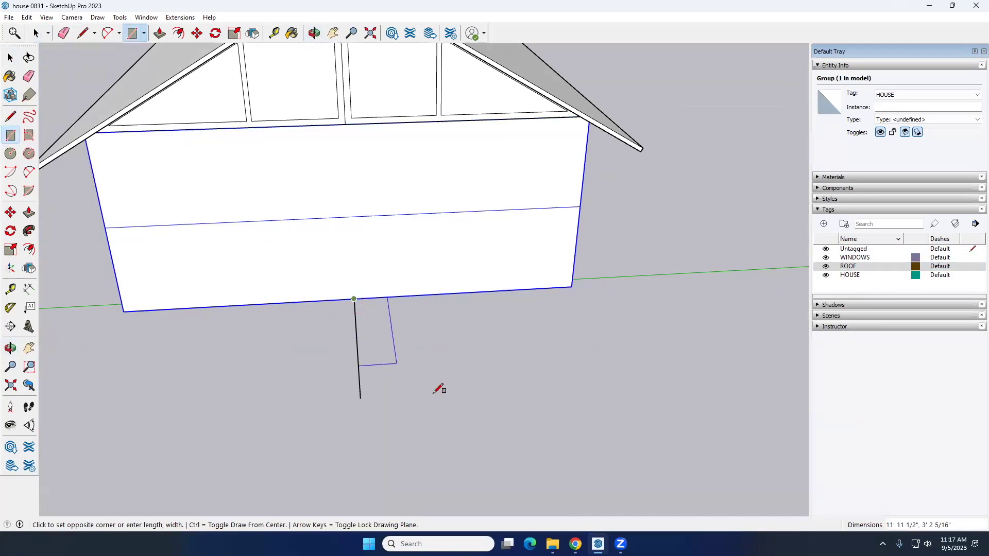
{"action": "left_click", "coordinate": [493, 390]}
{"action": "key", "text": "space"}
Copy the patio rectangle to the other side of the centre line and delete the edge shared by both halves
{"action": "double_click", "coordinate": [434, 342]}
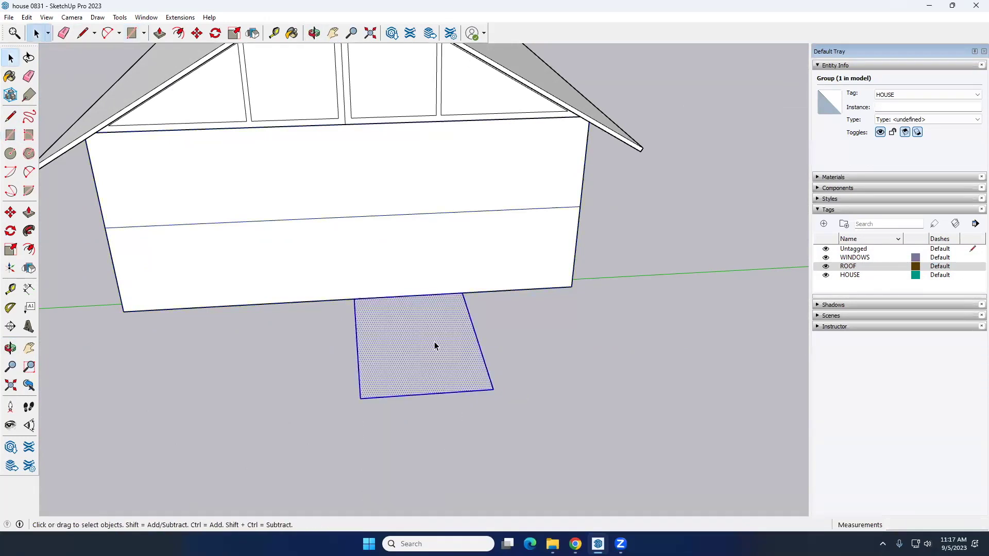
{"action": "left_click", "coordinate": [10, 213]}
{"action": "key", "text": "ctrl"}
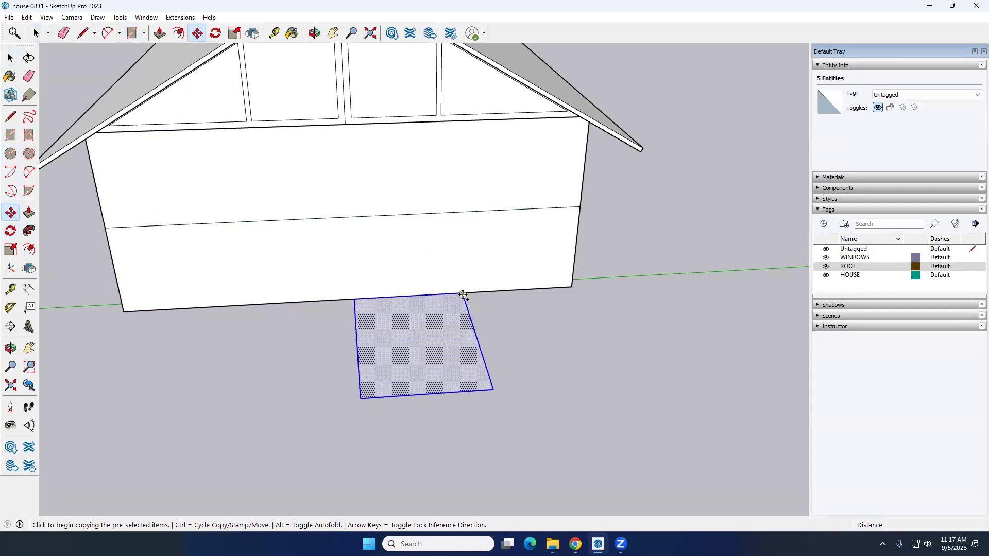
{"action": "left_click", "coordinate": [462, 294]}
{"action": "left_click", "coordinate": [354, 299]}
{"action": "key", "text": "space"}
{"action": "left_click", "coordinate": [364, 335]}
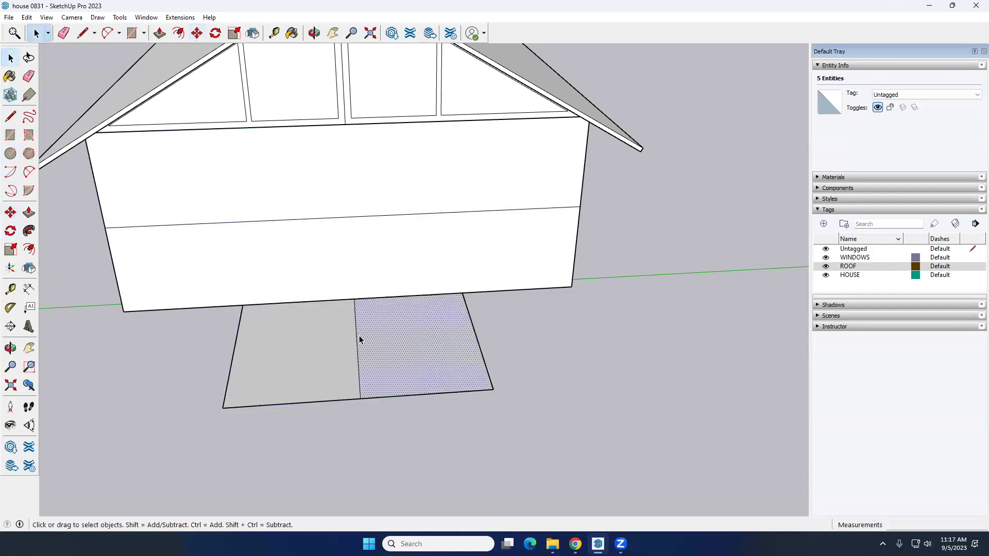
{"action": "left_click", "coordinate": [357, 336]}
{"action": "key", "text": "Delete"}
Raise the patio face about 8" into a slab with Push/Pull
{"action": "middle_click_drag", "start_coordinate": [354, 345], "coordinate": [483, 308]}
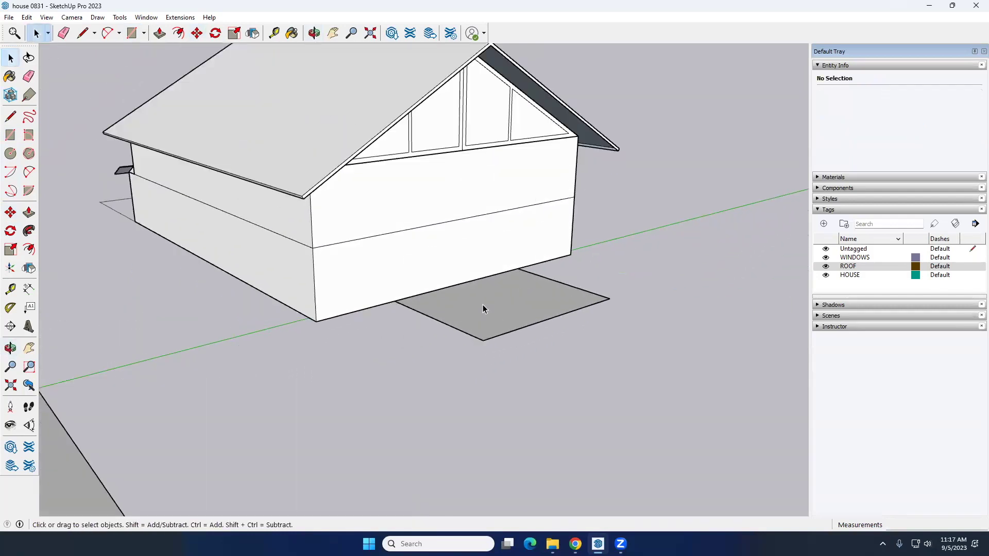
{"action": "key", "text": "p"}
{"action": "scroll", "coordinate": [511, 304], "scroll_direction": "up", "scroll_amount": 2}
{"action": "left_click", "coordinate": [508, 312]}
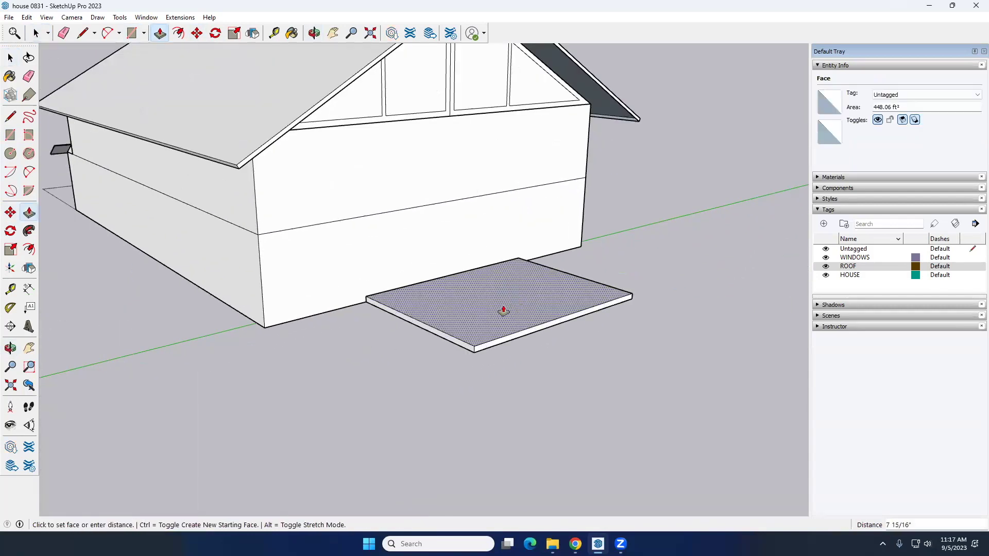
{"action": "left_click", "coordinate": [503, 311]}
{"action": "key", "text": "space"}
{"action": "scroll", "coordinate": [504, 311], "scroll_direction": "down", "scroll_amount": 3}
Draw an outward-bulging arc on the ground between the two lower outer corners of the patio slab
{"action": "scroll", "coordinate": [577, 338], "scroll_direction": "up", "scroll_amount": 1}
{"action": "scroll", "coordinate": [487, 333], "scroll_direction": "up", "scroll_amount": 1}
{"action": "scroll", "coordinate": [415, 345], "scroll_direction": "up", "scroll_amount": 1}
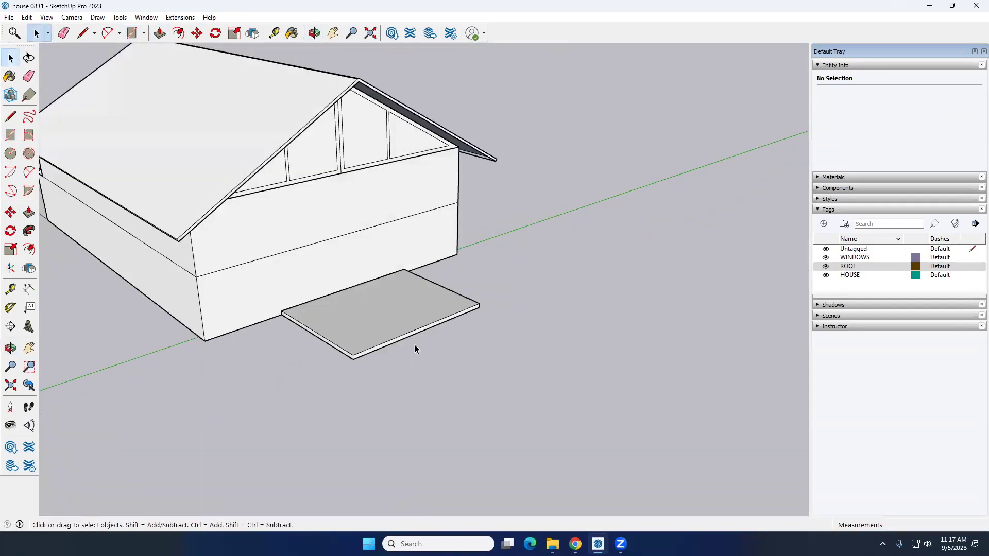
{"action": "scroll", "coordinate": [415, 345], "scroll_direction": "up", "scroll_amount": 2}
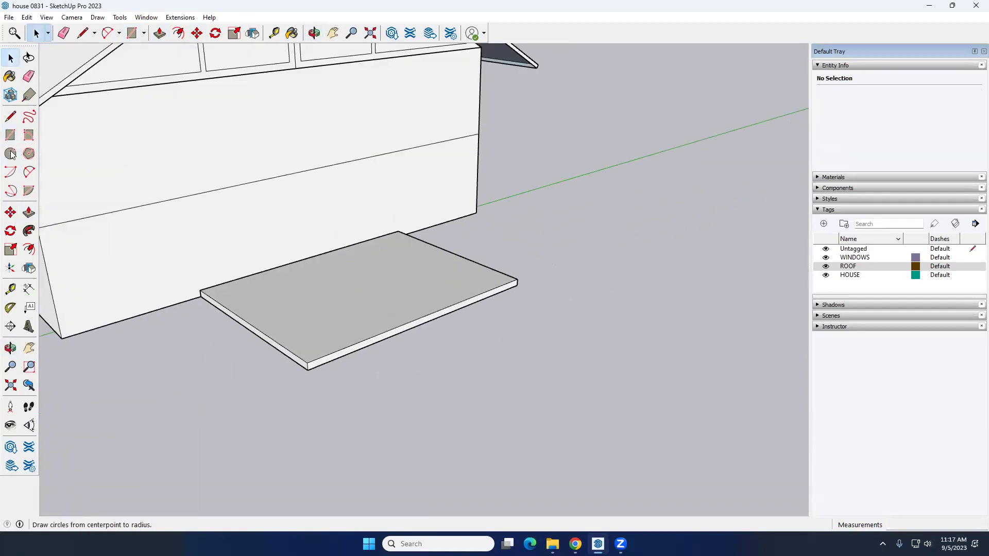
{"action": "left_click", "coordinate": [30, 172]}
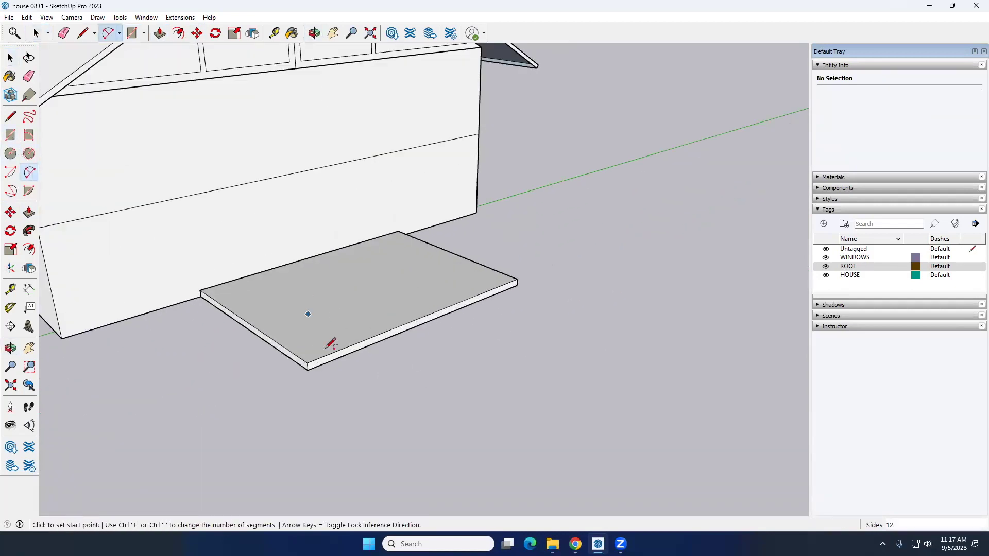
{"action": "left_click", "coordinate": [308, 369]}
{"action": "left_click", "coordinate": [517, 285]}
{"action": "left_click", "coordinate": [546, 351]}
{"action": "key", "text": "space"}
Raise the half-round face with Push/Pull to the height of the patio slab's top
{"action": "middle_click_drag", "start_coordinate": [452, 347], "coordinate": [359, 349]}
{"action": "key", "text": "p"}
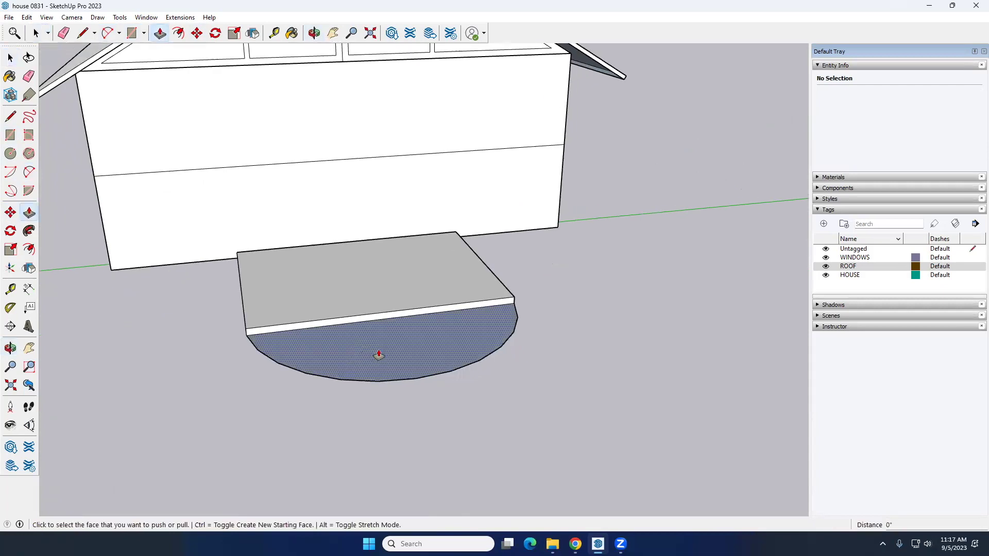
{"action": "left_click", "coordinate": [377, 354]}
{"action": "left_click", "coordinate": [338, 327]}
{"action": "key", "text": "space"}
{"action": "mouse_move", "coordinate": [337, 327]}
{"action": "middle_mouse_down"}
{"action": "mouse_move", "coordinate": [435, 324]}
{"action": "mouse_move", "coordinate": [453, 355]}
{"action": "middle_mouse_up"}
{"action": "key", "text": "e"}
{"action": "key", "text": "space"}
Offset the outline of the patio's rectangular top face slightly inward to form a narrow border
{"action": "scroll", "coordinate": [453, 357], "scroll_direction": "up", "scroll_amount": 2}
{"action": "middle_click_drag", "start_coordinate": [483, 326], "coordinate": [395, 345]}
{"action": "scroll", "coordinate": [382, 324], "scroll_direction": "up", "scroll_amount": 3}
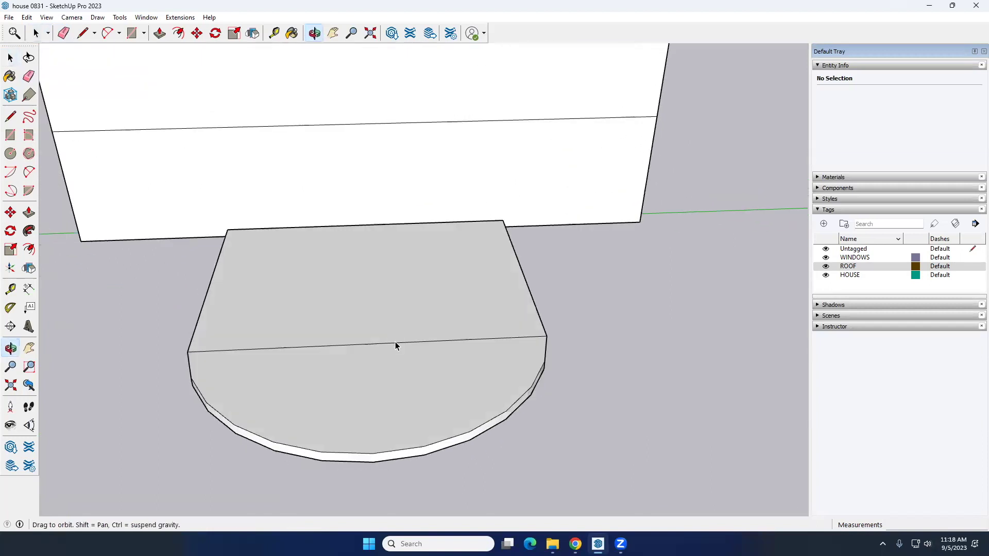
{"action": "left_click", "coordinate": [31, 251]}
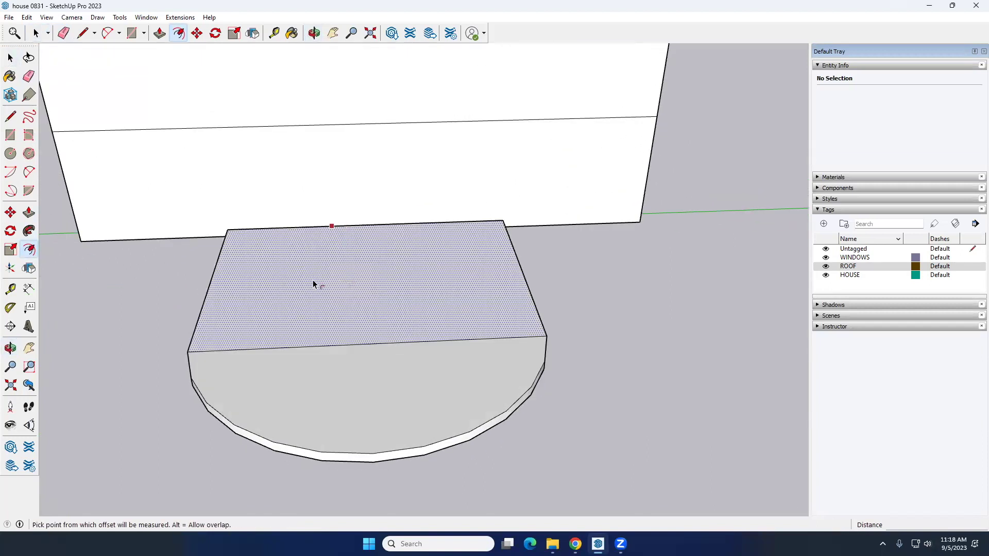
{"action": "left_click", "coordinate": [317, 280]}
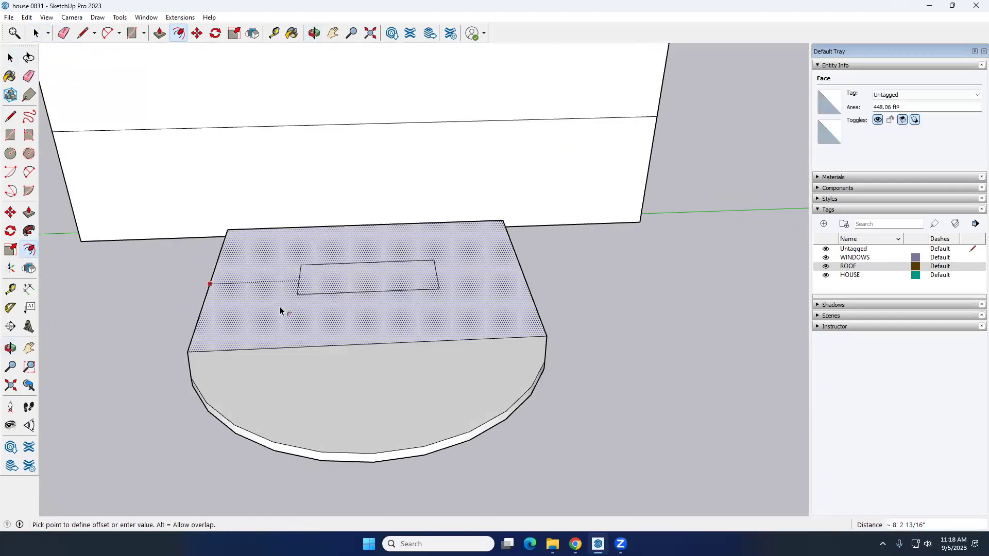
{"action": "left_click", "coordinate": [210, 322]}
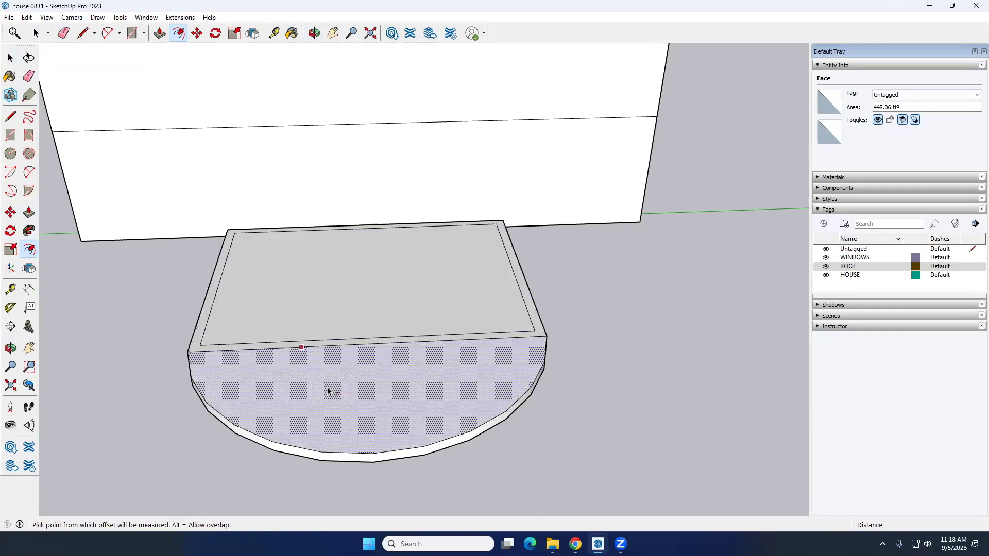
Offset the outline of the patio's half-round top face inward by about 10 11/16" to form a border
{"action": "left_click", "coordinate": [340, 394]}
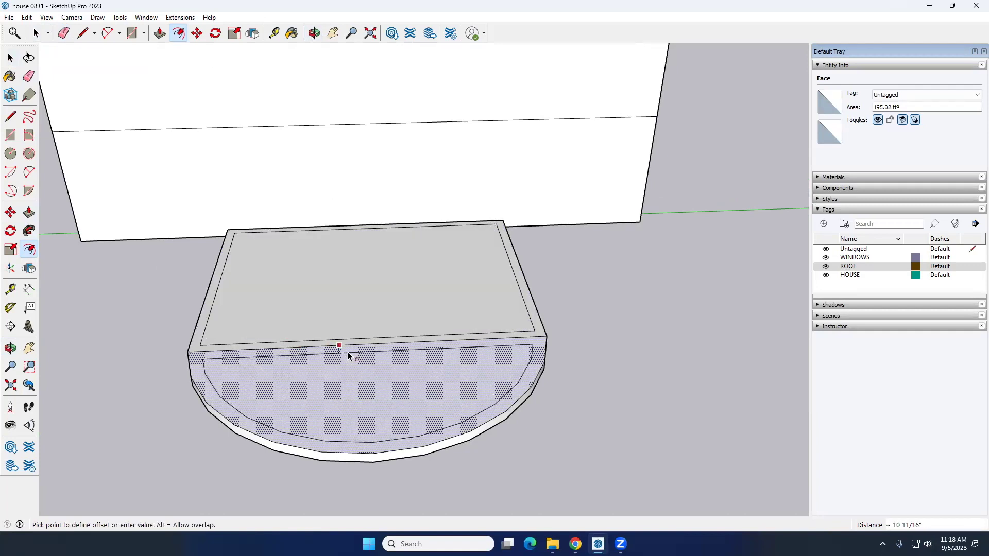
{"action": "left_click", "coordinate": [348, 355]}
{"action": "key", "text": "space"}
{"action": "scroll", "coordinate": [431, 357], "scroll_direction": "down", "scroll_amount": 5}
{"action": "middle_click_drag", "start_coordinate": [431, 357], "coordinate": [397, 230]}
{"action": "scroll", "coordinate": [464, 301], "scroll_direction": "up", "scroll_amount": 4}
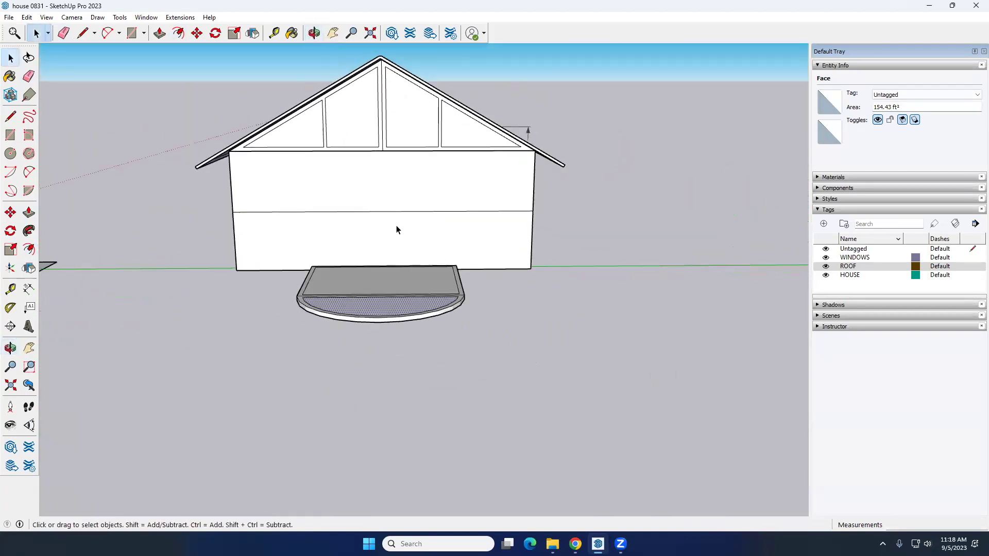
{"action": "scroll", "coordinate": [367, 233], "scroll_direction": "up", "scroll_amount": 3}
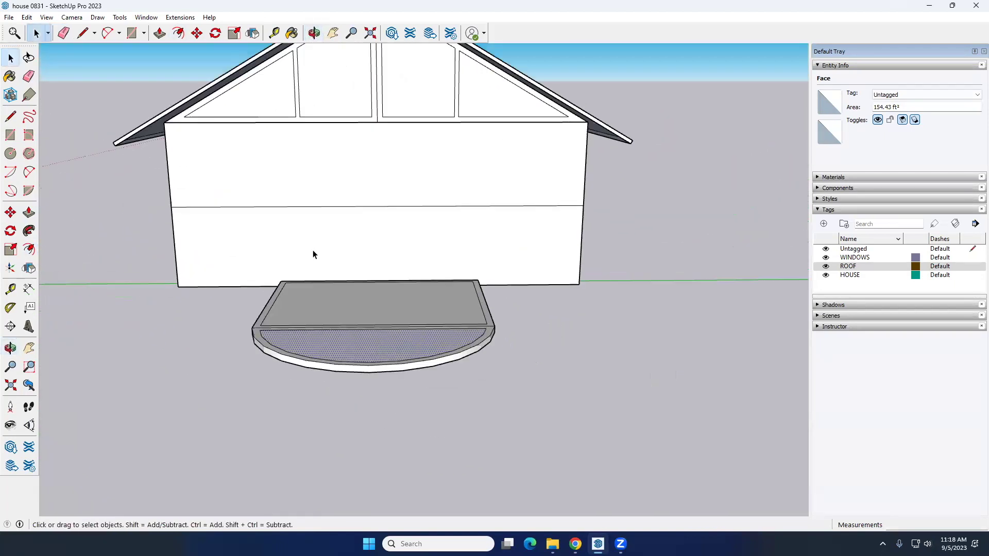
{"action": "left_click", "coordinate": [10, 135]}
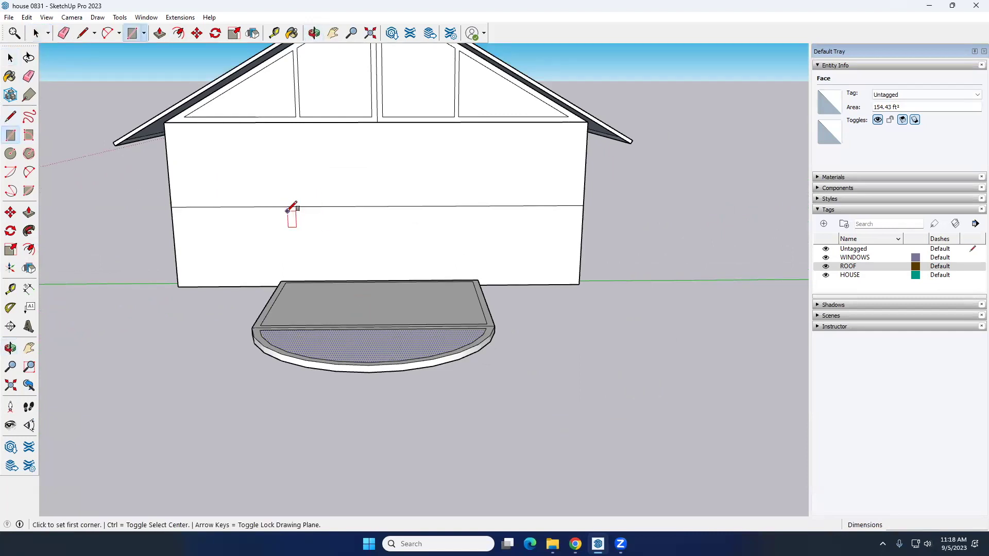
{"action": "scroll", "coordinate": [292, 209], "scroll_direction": "down", "scroll_amount": 3}
{"action": "scroll", "coordinate": [327, 260], "scroll_direction": "up", "scroll_amount": 3}
{"action": "middle_click_drag", "start_coordinate": [342, 294], "coordinate": [309, 293]}
{"action": "scroll", "coordinate": [415, 326], "scroll_direction": "up", "scroll_amount": 5}
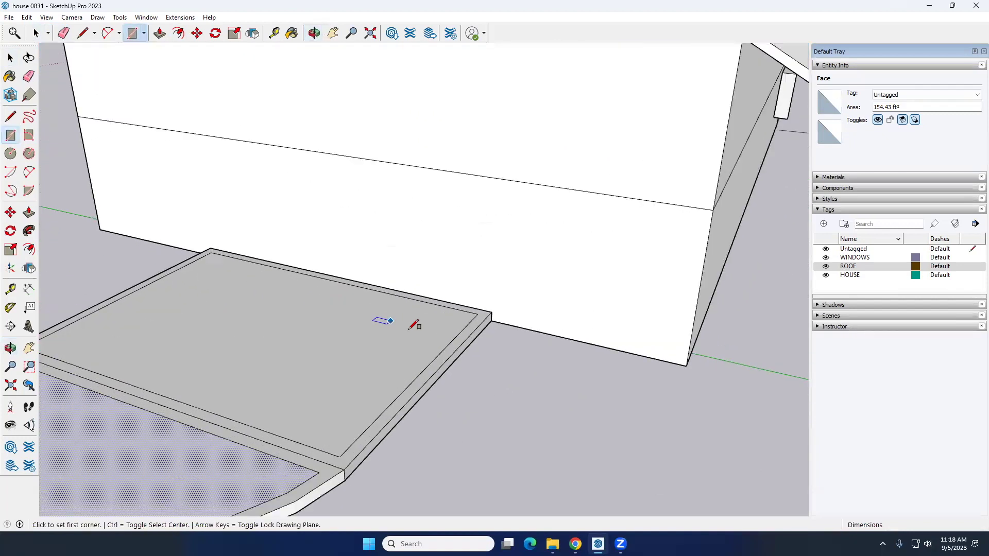
{"action": "scroll", "coordinate": [506, 333], "scroll_direction": "down", "scroll_amount": 2}
{"action": "scroll", "coordinate": [492, 320], "scroll_direction": "up", "scroll_amount": 5}
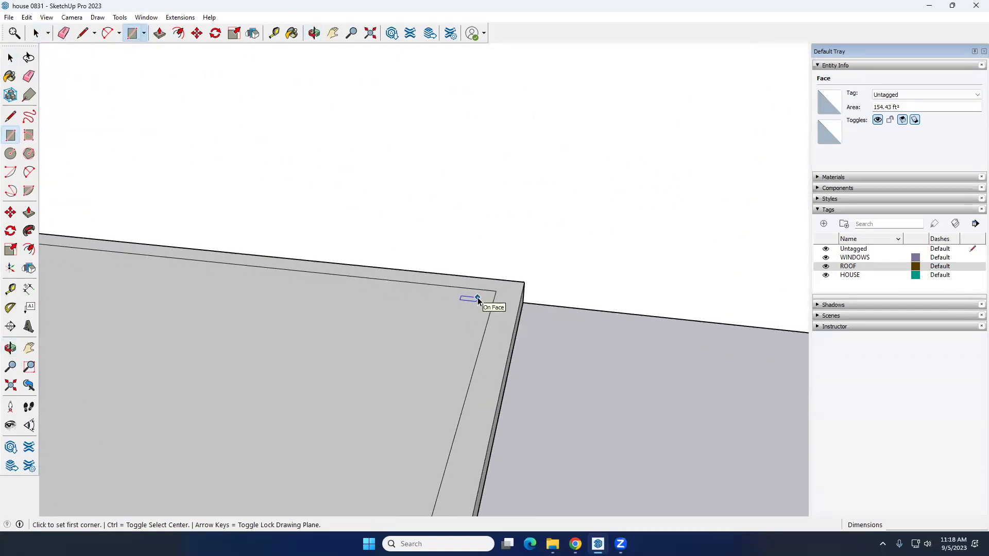
{"action": "key", "text": "space"}
Select the entire patio, including the rectangular slab and its half-round end, and make it a group
{"action": "scroll", "coordinate": [478, 298], "scroll_direction": "down", "scroll_amount": 6}
{"action": "middle_click_drag", "start_coordinate": [524, 437], "coordinate": [519, 446]}
{"action": "left_click", "coordinate": [518, 446]}
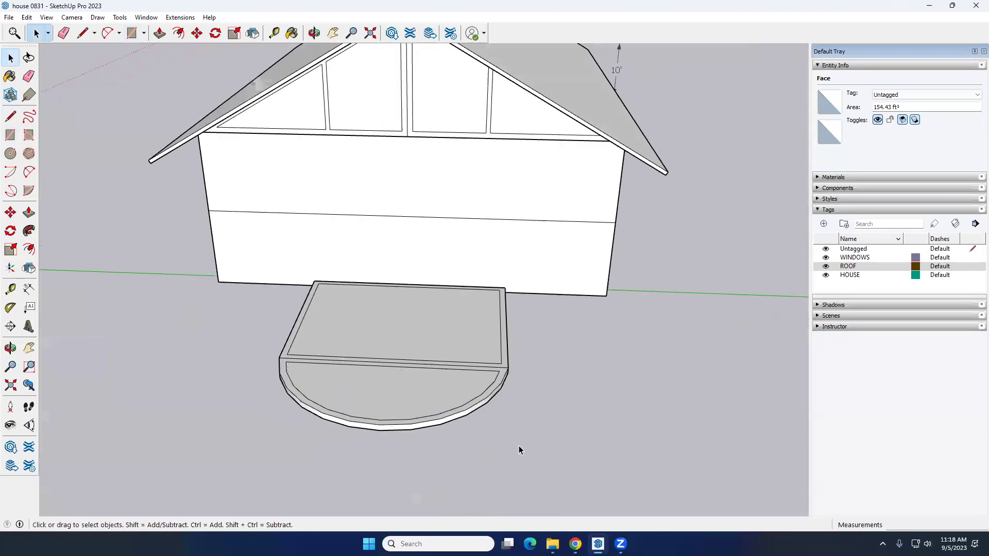
{"action": "left_click_drag", "start_coordinate": [307, 270], "coordinate": [534, 475]}
{"action": "middle_click_drag", "start_coordinate": [425, 471], "coordinate": [372, 290]}
{"action": "left_click_drag", "start_coordinate": [316, 246], "coordinate": [591, 401]}
{"action": "middle_click_drag", "start_coordinate": [596, 406], "coordinate": [292, 242]}
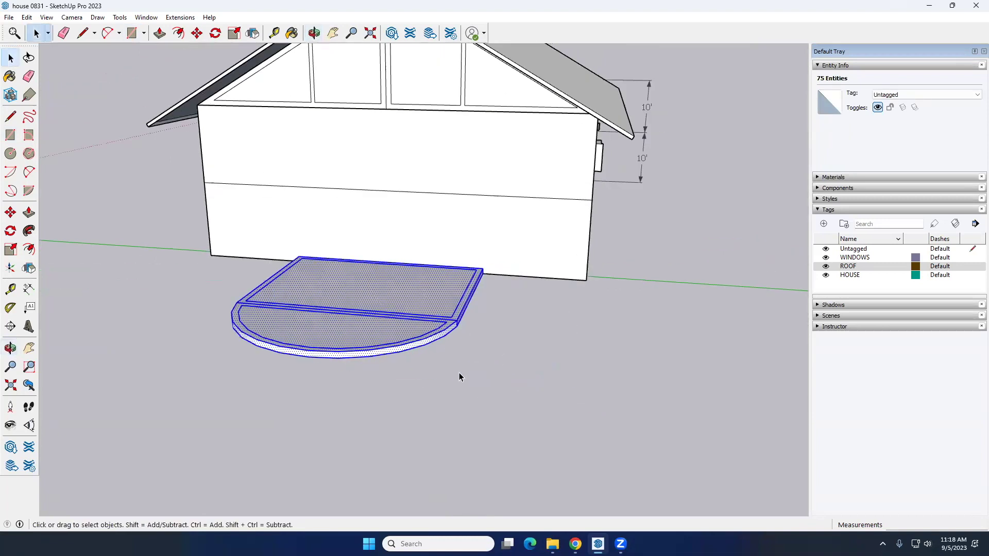
{"action": "right_click", "coordinate": [400, 288]}
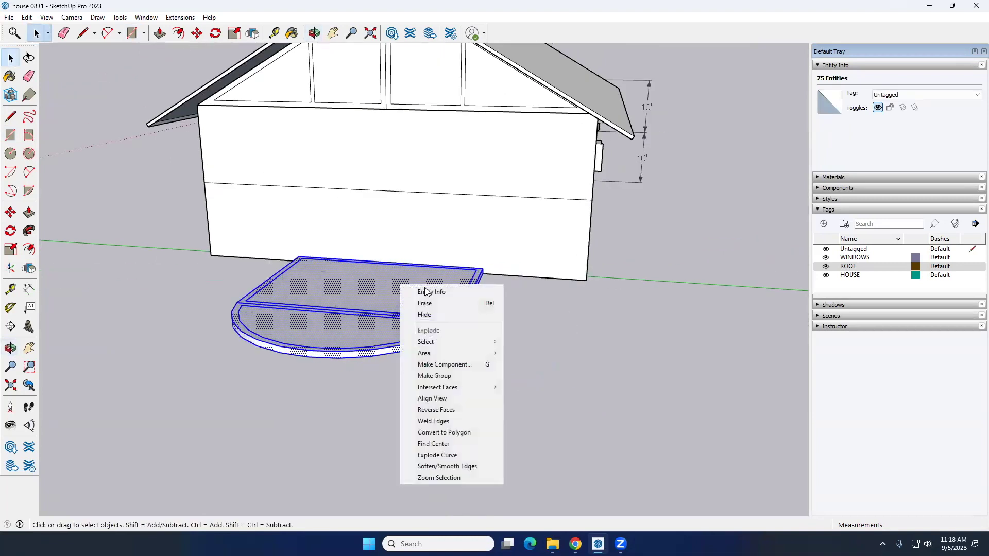
{"action": "left_click", "coordinate": [435, 376]}
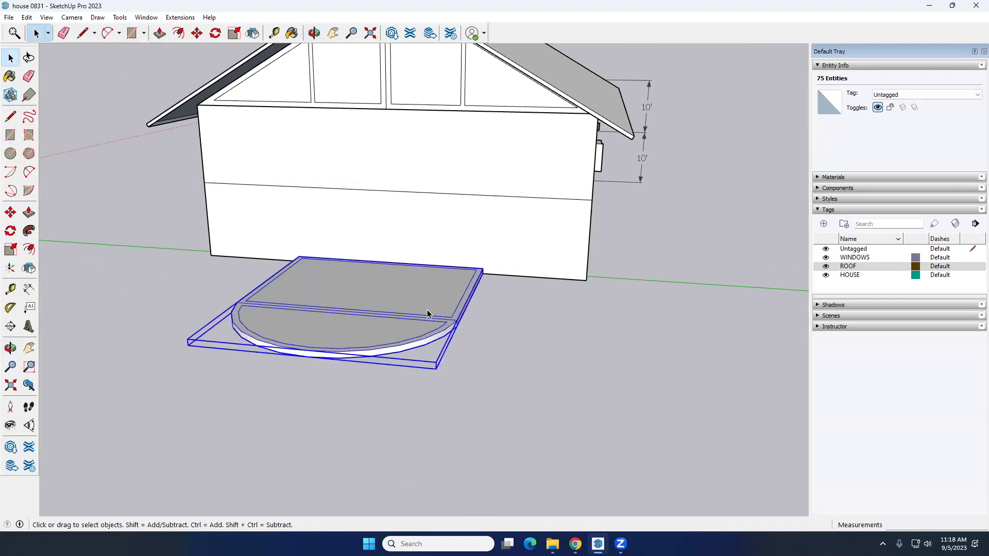
Draw a post footprint about 10 1/4" by 1' 1/2" on the patio border at one house-side corner
{"action": "middle_click_drag", "start_coordinate": [410, 391], "coordinate": [310, 364]}
{"action": "scroll", "coordinate": [366, 375], "scroll_direction": "up", "scroll_amount": 2}
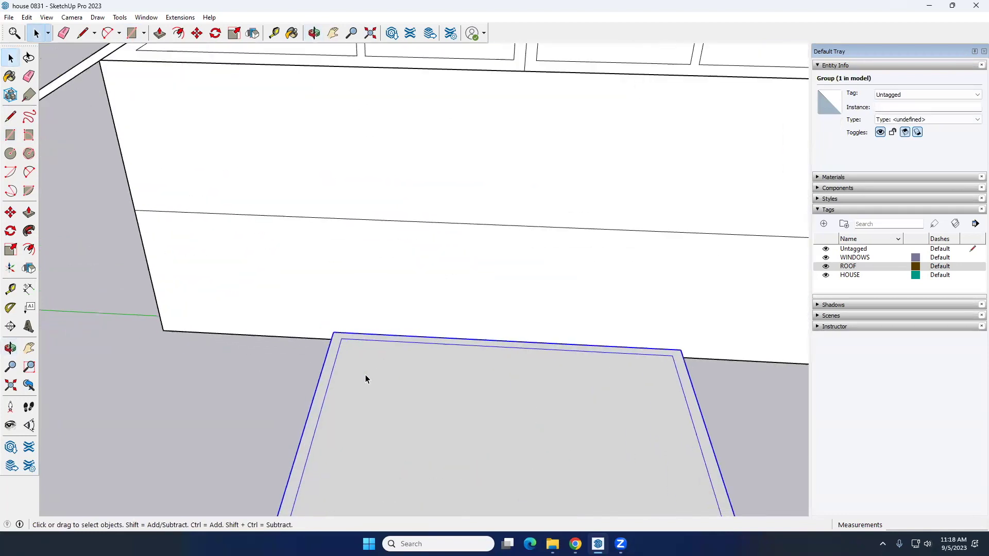
{"action": "scroll", "coordinate": [393, 377], "scroll_direction": "down", "scroll_amount": 4}
{"action": "middle_click_drag", "start_coordinate": [393, 377], "coordinate": [242, 268]}
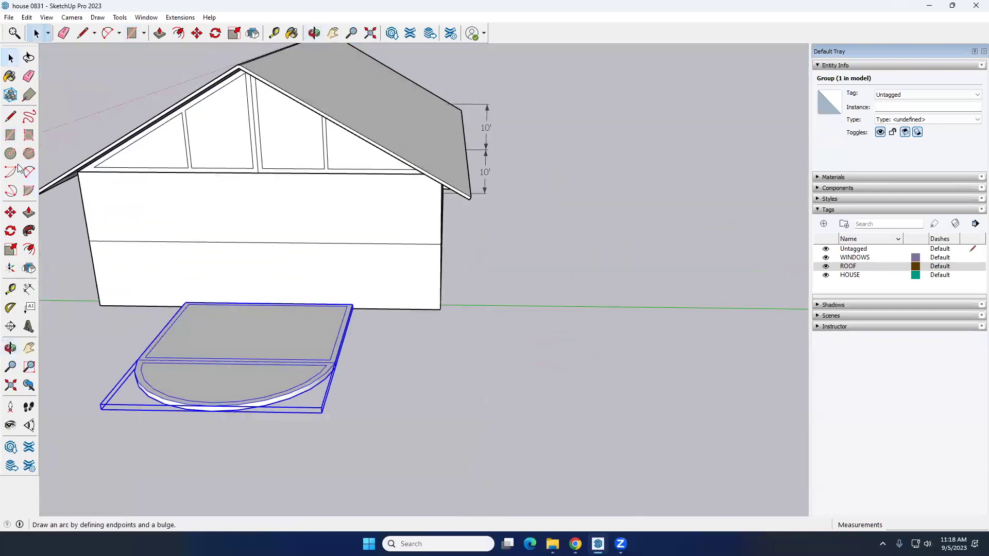
{"action": "left_click", "coordinate": [11, 135]}
{"action": "scroll", "coordinate": [358, 336], "scroll_direction": "up", "scroll_amount": 10}
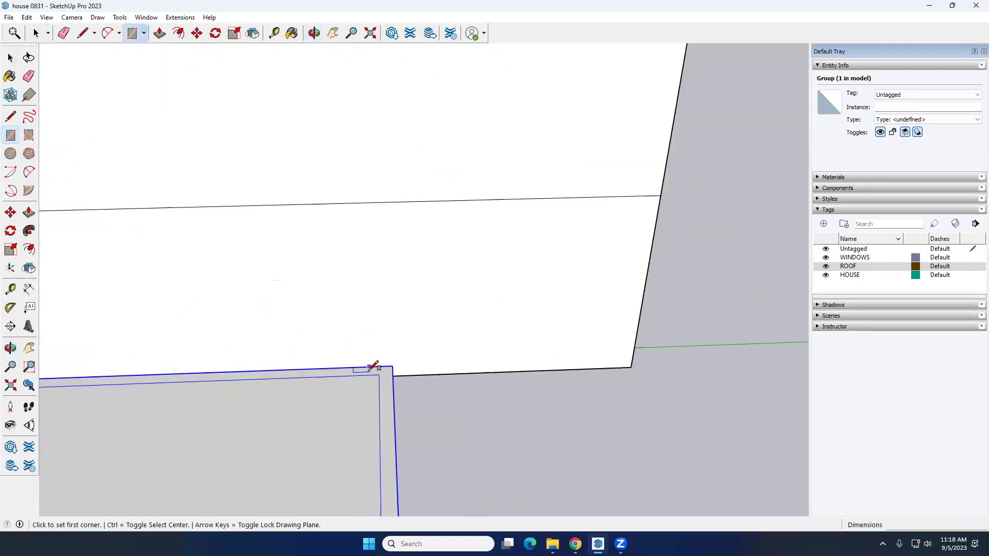
{"action": "left_click", "coordinate": [369, 381]}
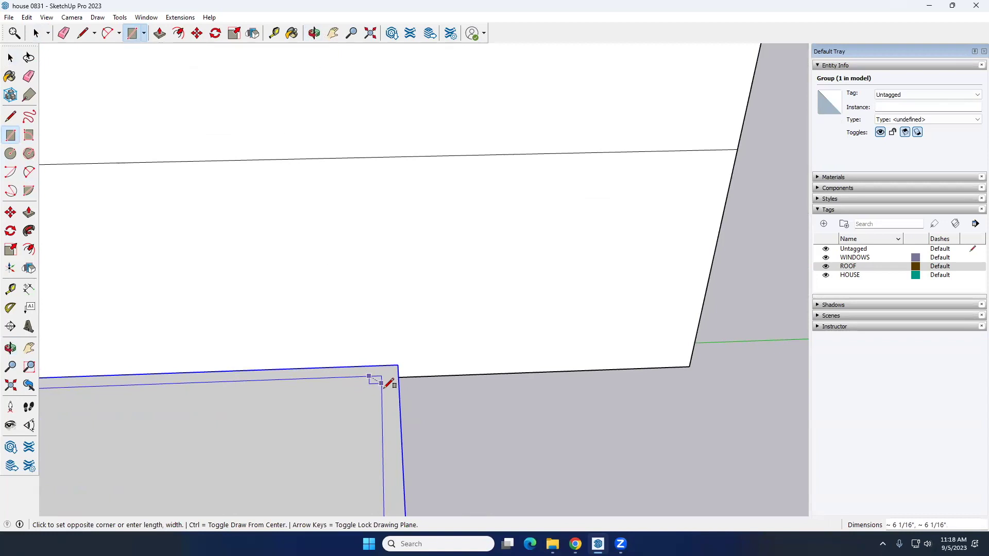
{"action": "scroll", "coordinate": [382, 384], "scroll_direction": "up", "scroll_amount": 4}
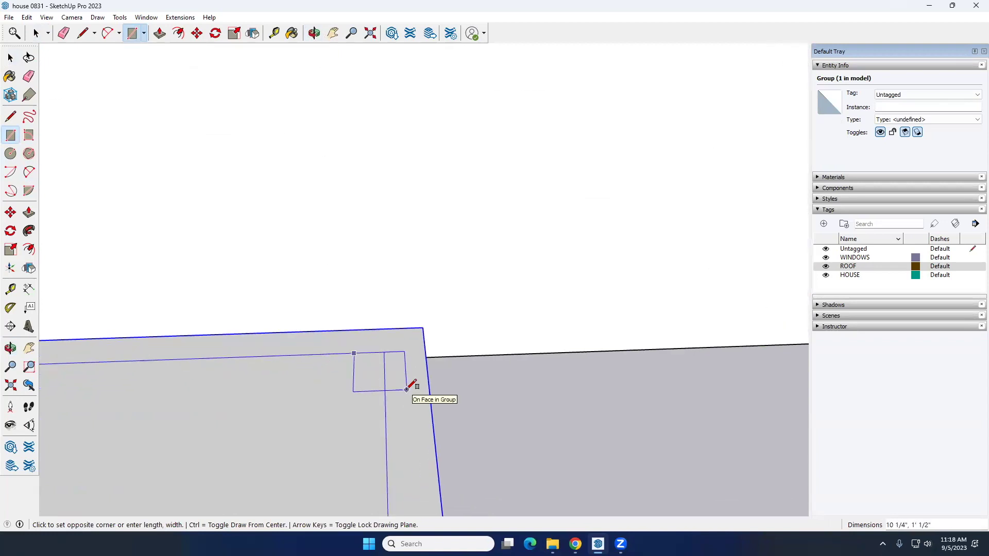
{"action": "left_click", "coordinate": [407, 388]}
Raise the corner footprint about 10' 5" into a post with Push/Pull
{"action": "scroll", "coordinate": [383, 377], "scroll_direction": "down", "scroll_amount": 3}
{"action": "key", "text": "p"}
{"action": "left_click", "coordinate": [383, 372]}
{"action": "scroll", "coordinate": [381, 294], "scroll_direction": "down", "scroll_amount": 6}
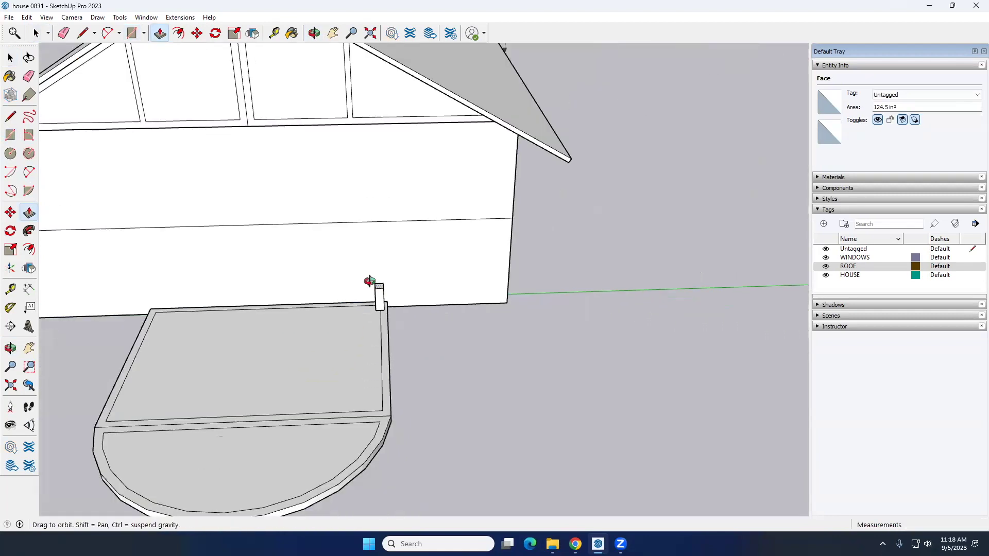
{"action": "left_click", "coordinate": [296, 157]}
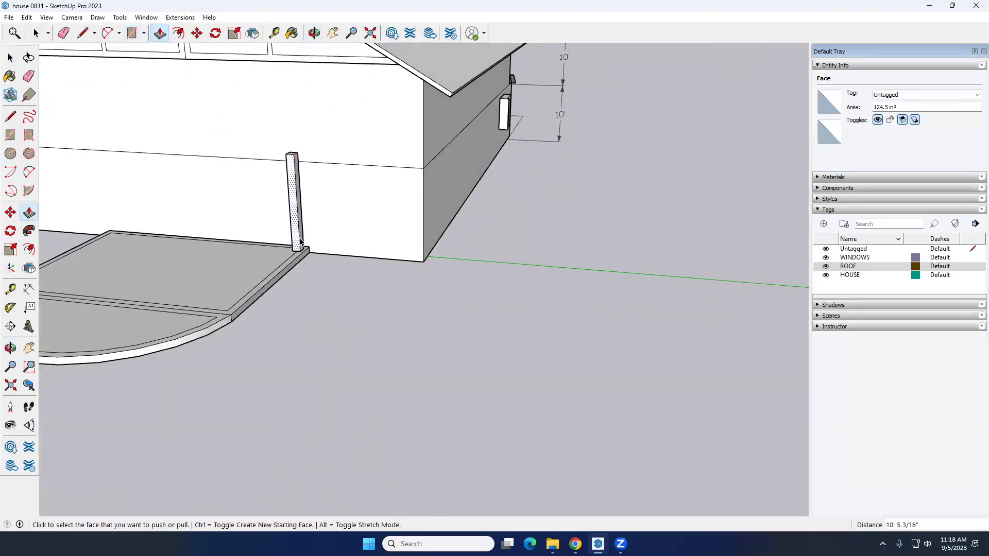
{"action": "key", "text": "space"}
Select all geometry of the corner post and make it a group
{"action": "scroll", "coordinate": [292, 265], "scroll_direction": "down", "scroll_amount": 3}
{"action": "scroll", "coordinate": [270, 250], "scroll_direction": "up", "scroll_amount": 6}
{"action": "scroll", "coordinate": [270, 247], "scroll_direction": "up", "scroll_amount": 1}
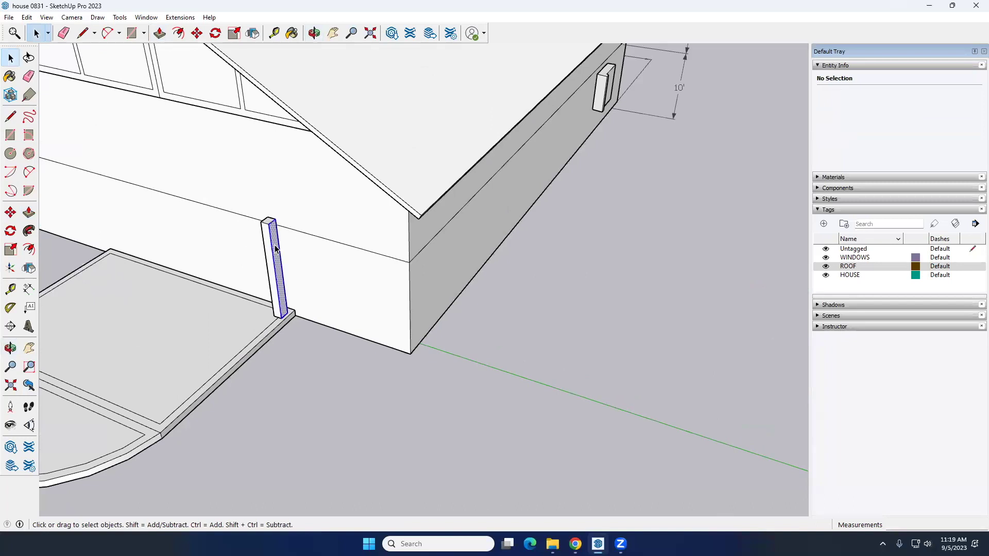
{"action": "left_click", "coordinate": [10, 212]}
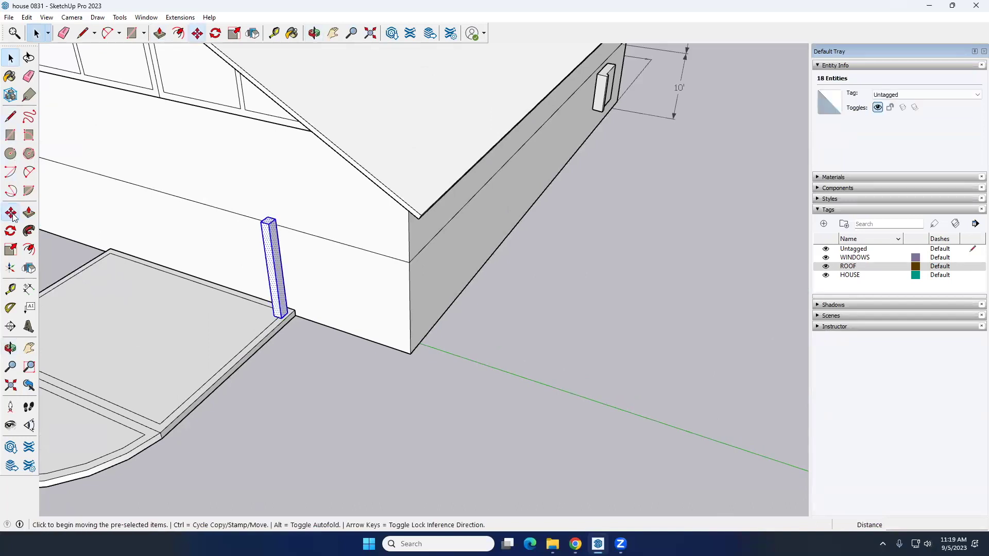
{"action": "scroll", "coordinate": [289, 320], "scroll_direction": "up", "scroll_amount": 3}
{"action": "key", "text": "space"}
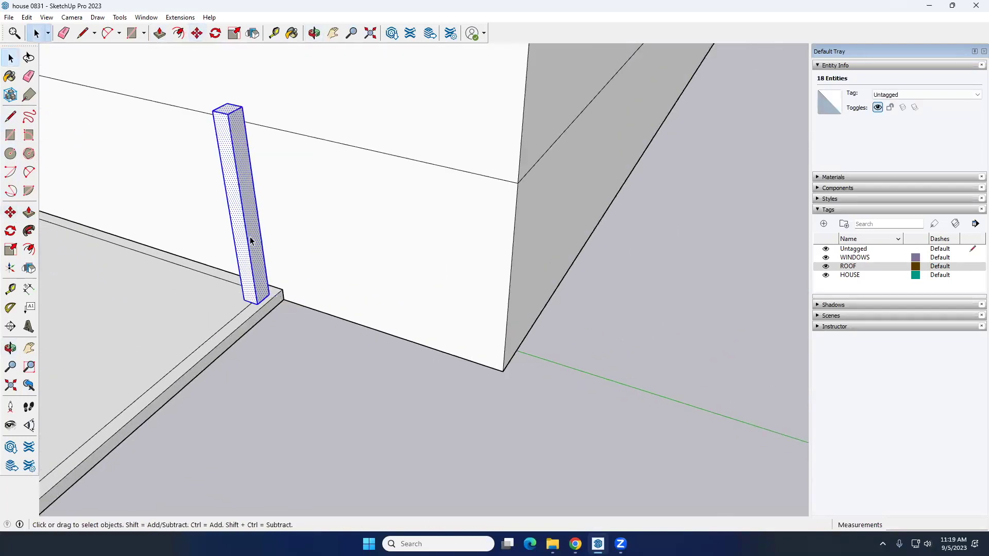
{"action": "right_click", "coordinate": [260, 240]}
{"action": "left_click", "coordinate": [282, 325]}
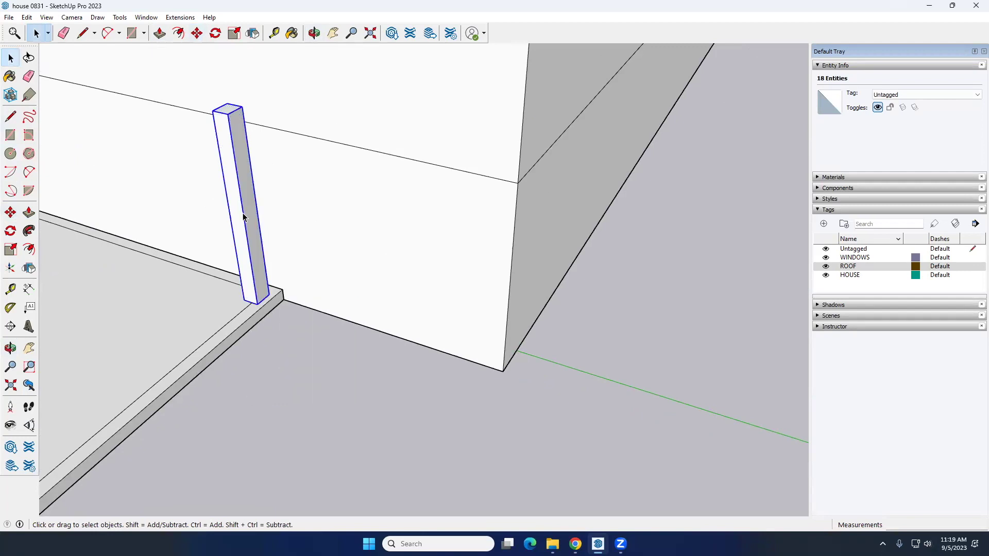
Copy the post about 16' 3" along the red axis to the outer corner of the patio's rectangular part
{"action": "left_click", "coordinate": [10, 214]}
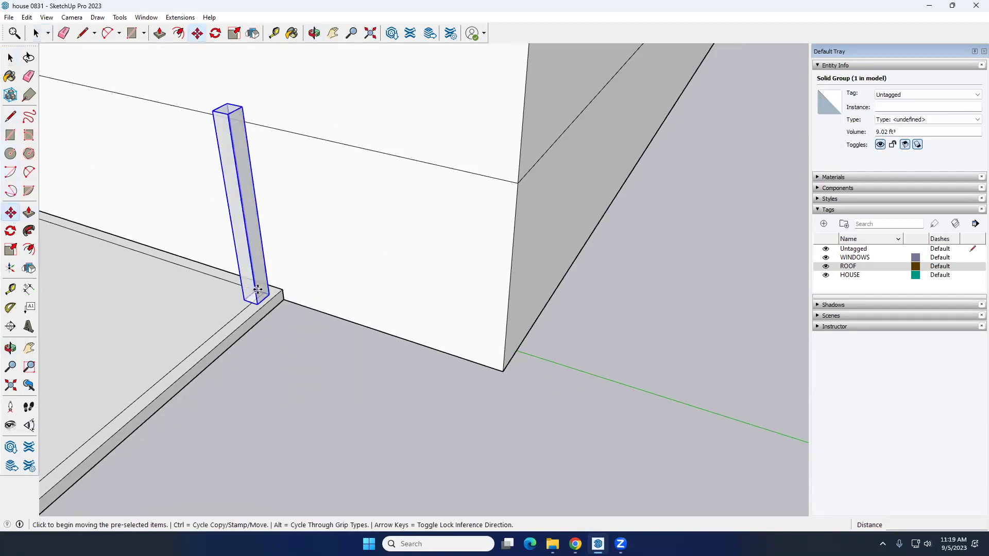
{"action": "left_click", "coordinate": [270, 296]}
{"action": "scroll", "coordinate": [302, 262], "scroll_direction": "down", "scroll_amount": 5}
{"action": "key", "text": "ctrl"}
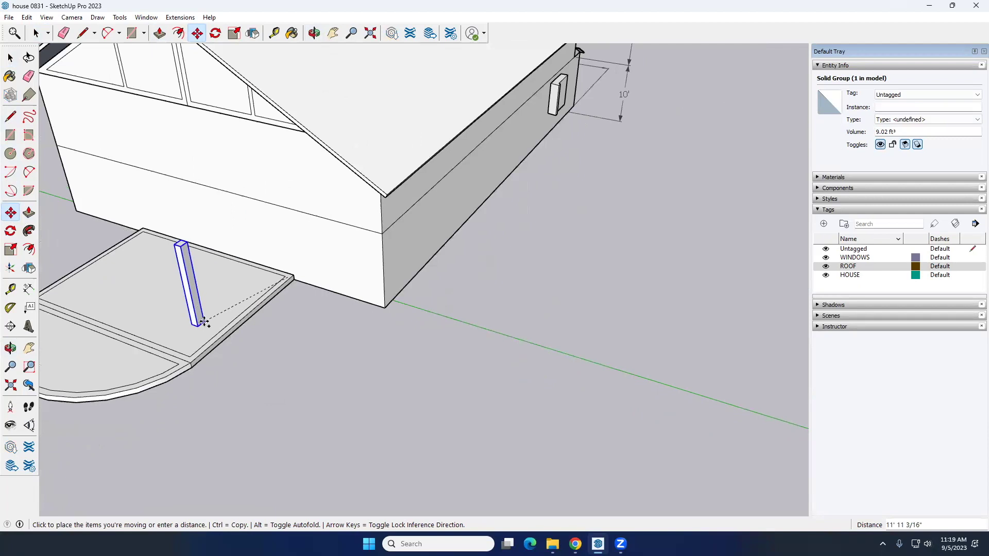
{"action": "scroll", "coordinate": [197, 352], "scroll_direction": "up", "scroll_amount": 3}
{"action": "scroll", "coordinate": [198, 352], "scroll_direction": "up", "scroll_amount": 2}
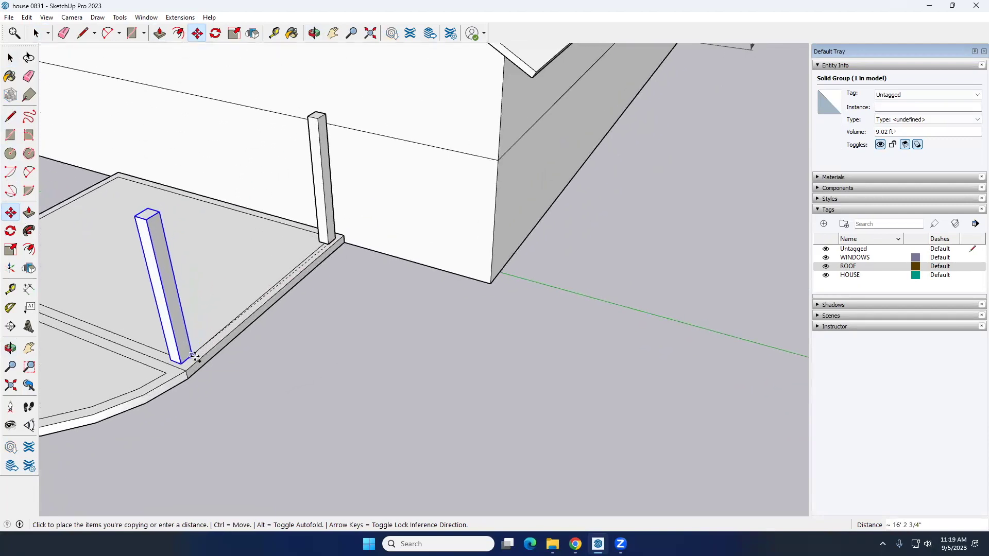
{"action": "scroll", "coordinate": [205, 349], "scroll_direction": "up", "scroll_amount": 2}
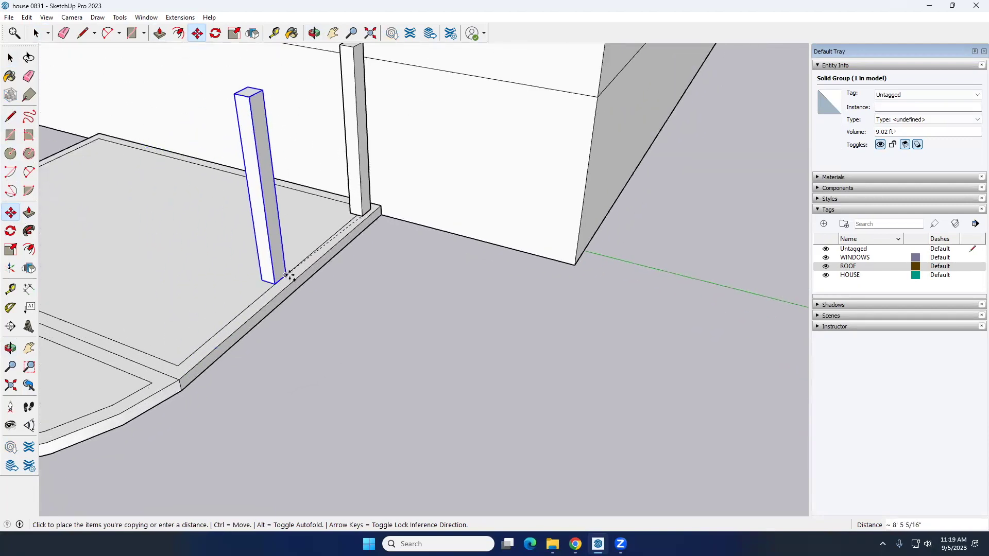
{"action": "scroll", "coordinate": [338, 245], "scroll_direction": "up", "scroll_amount": 1}
{"action": "scroll", "coordinate": [344, 245], "scroll_direction": "up", "scroll_amount": 2}
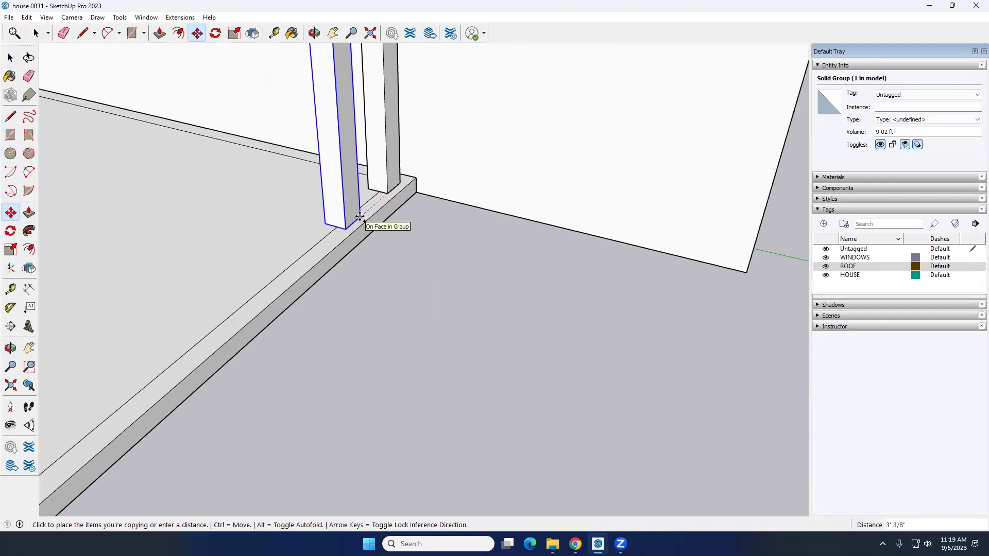
{"action": "key", "text": "Right"}
{"action": "scroll", "coordinate": [304, 270], "scroll_direction": "down", "scroll_amount": 3}
{"action": "scroll", "coordinate": [242, 299], "scroll_direction": "down", "scroll_amount": 1}
{"action": "scroll", "coordinate": [194, 342], "scroll_direction": "up", "scroll_amount": 4}
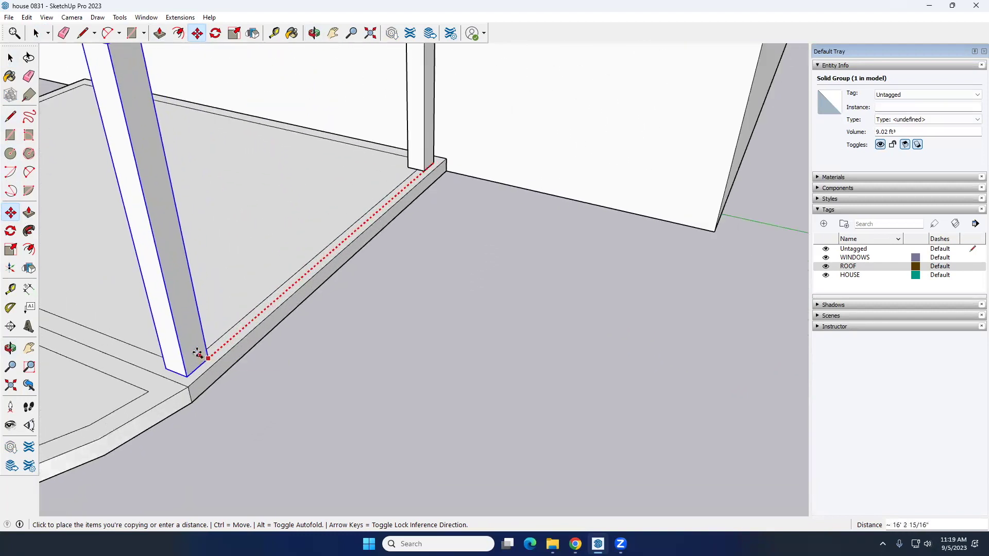
{"action": "left_click", "coordinate": [198, 354]}
{"action": "scroll", "coordinate": [245, 337], "scroll_direction": "down", "scroll_amount": 3}
{"action": "middle_click_drag", "start_coordinate": [254, 309], "coordinate": [296, 273]}
{"action": "key", "text": "space"}
{"action": "scroll", "coordinate": [290, 307], "scroll_direction": "down", "scroll_amount": 3}
{"action": "middle_click_drag", "start_coordinate": [316, 336], "coordinate": [361, 334]}
{"action": "scroll", "coordinate": [127, 316], "scroll_direction": "up", "scroll_amount": 3}
{"action": "left_click", "coordinate": [10, 212]}
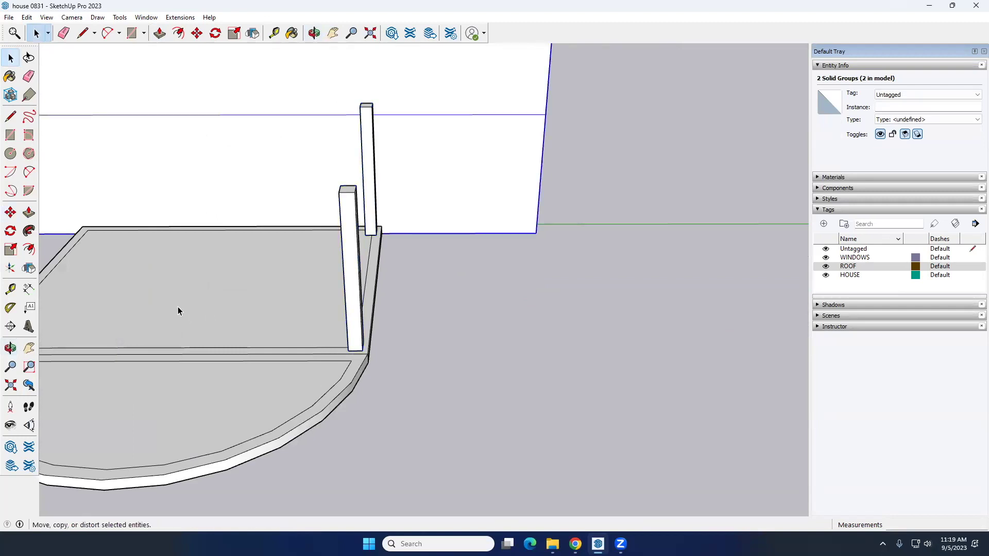
{"action": "key", "text": "m"}
{"action": "key", "text": "ctrl"}
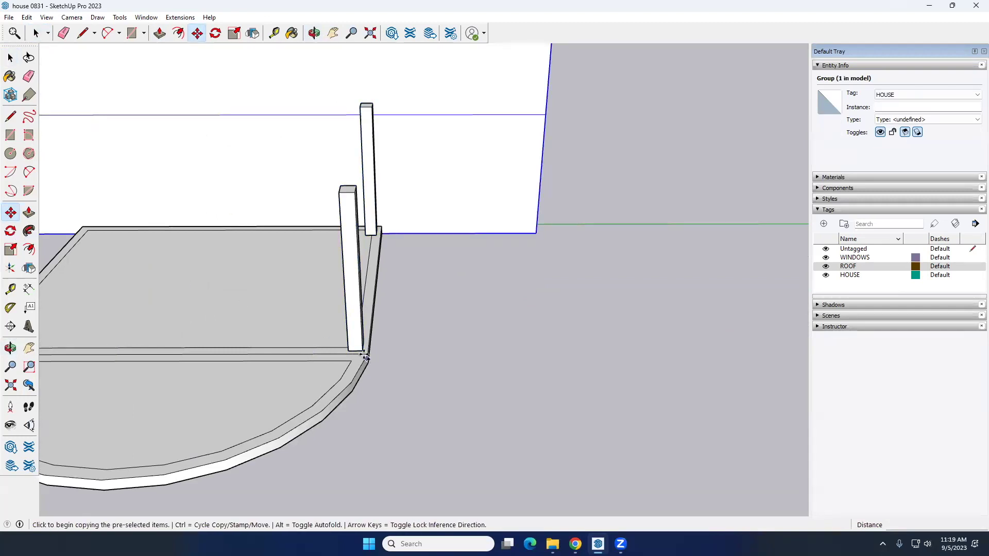
{"action": "key", "text": "space"}
Copy both posts together about 22' 11" along the green axis to the opposite side of the patio
{"action": "left_click", "coordinate": [369, 164], "text": "shift"}
{"action": "left_click", "coordinate": [10, 212]}
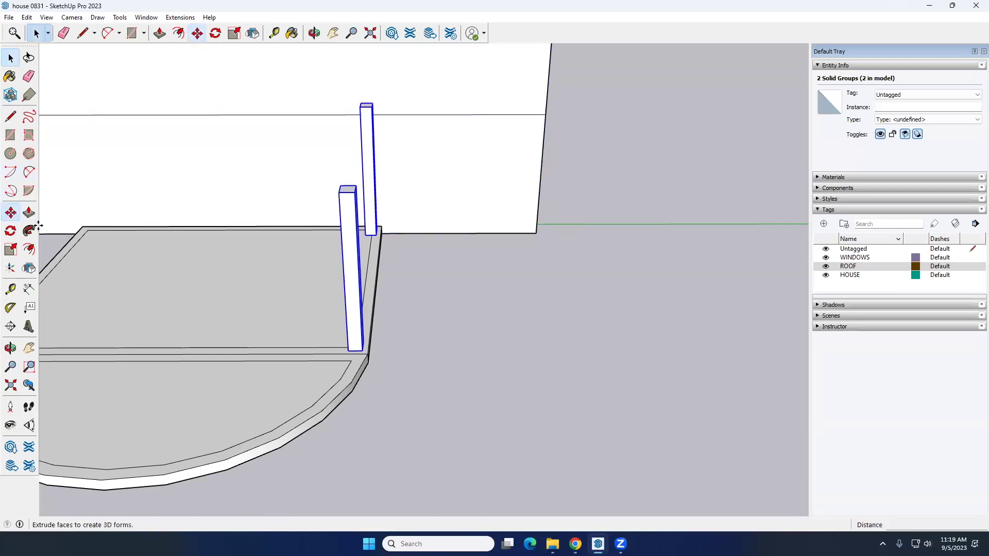
{"action": "left_click", "coordinate": [362, 350]}
{"action": "scroll", "coordinate": [242, 332], "scroll_direction": "down", "scroll_amount": 3}
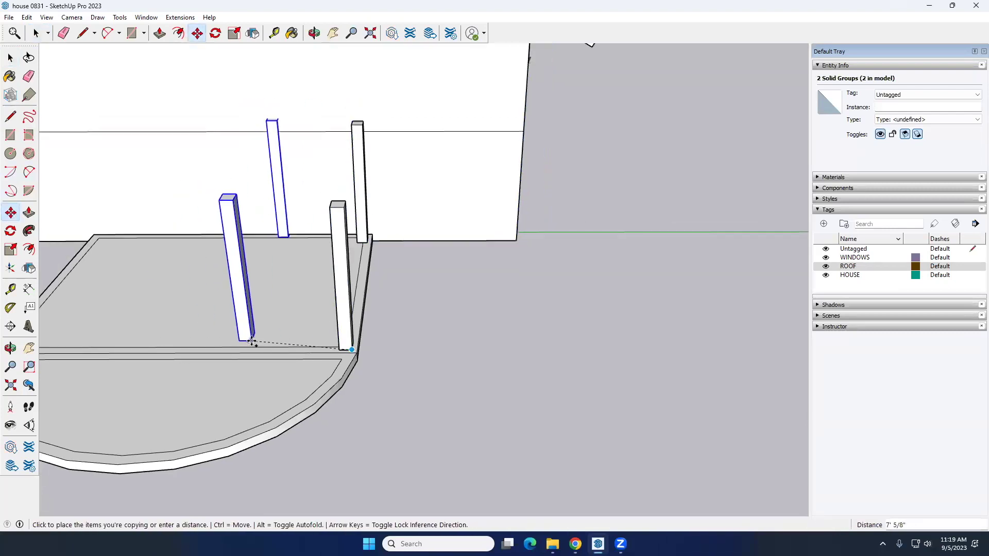
{"action": "scroll", "coordinate": [108, 346], "scroll_direction": "down", "scroll_amount": 2}
{"action": "middle_click_drag", "start_coordinate": [180, 347], "coordinate": [303, 442]}
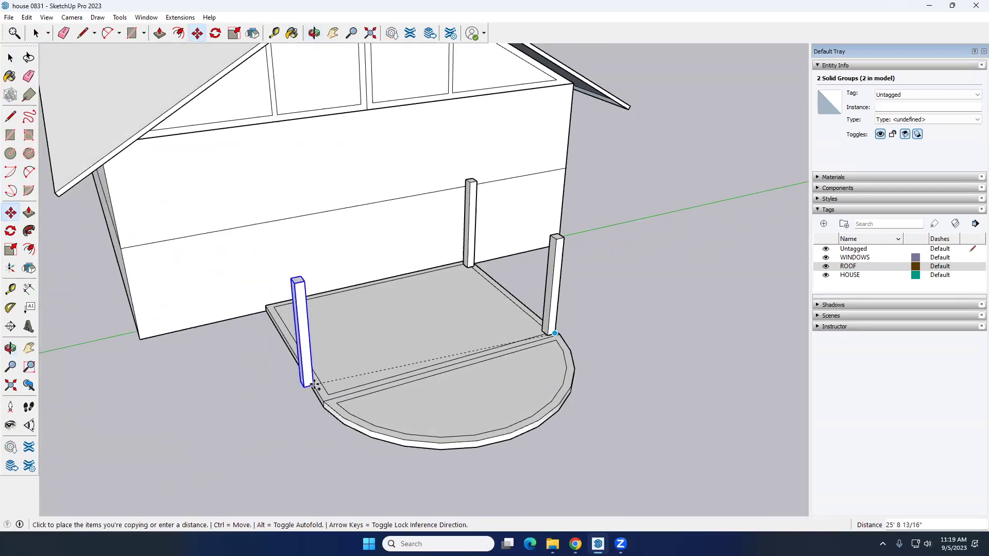
{"action": "scroll", "coordinate": [338, 391], "scroll_direction": "up", "scroll_amount": 5}
{"action": "scroll", "coordinate": [351, 403], "scroll_direction": "up", "scroll_amount": 2}
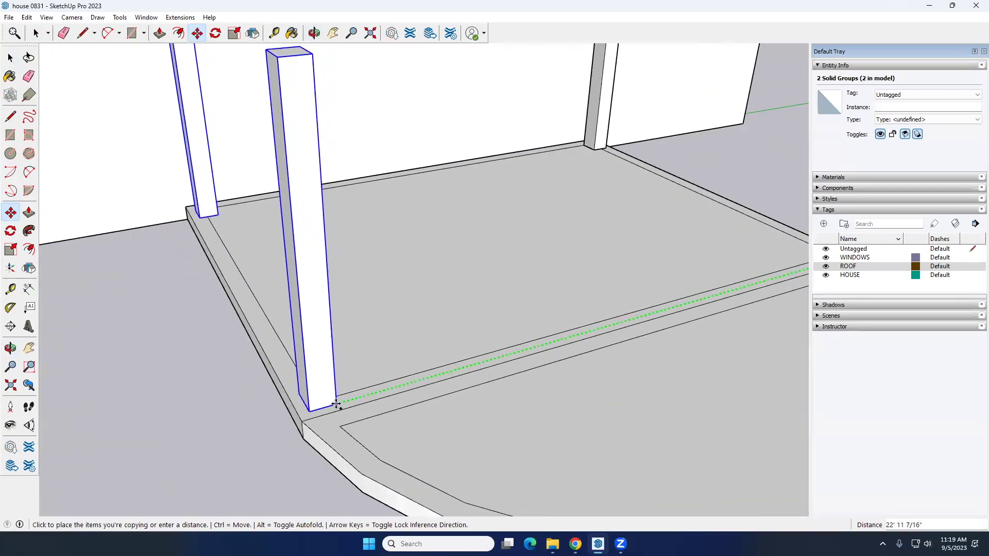
{"action": "left_click", "coordinate": [336, 405]}
{"action": "key", "text": "space"}
Draw a rectangle spanning the tops of all four posts, between opposite outer post corners
{"action": "scroll", "coordinate": [317, 334], "scroll_direction": "down", "scroll_amount": 5}
{"action": "middle_click_drag", "start_coordinate": [317, 335], "coordinate": [250, 369]}
{"action": "left_click", "coordinate": [10, 136]}
{"action": "scroll", "coordinate": [248, 282], "scroll_direction": "up", "scroll_amount": 5}
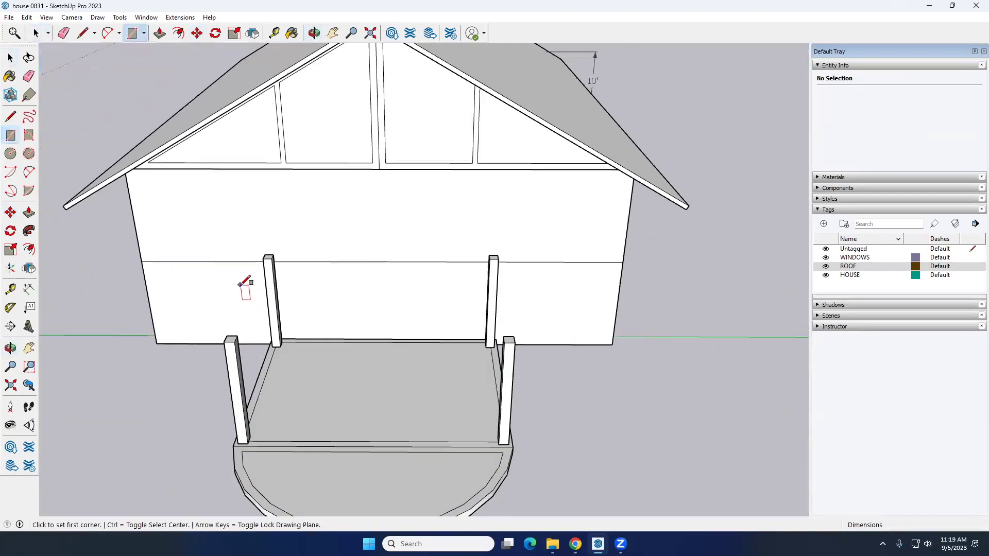
{"action": "left_click", "coordinate": [273, 244]}
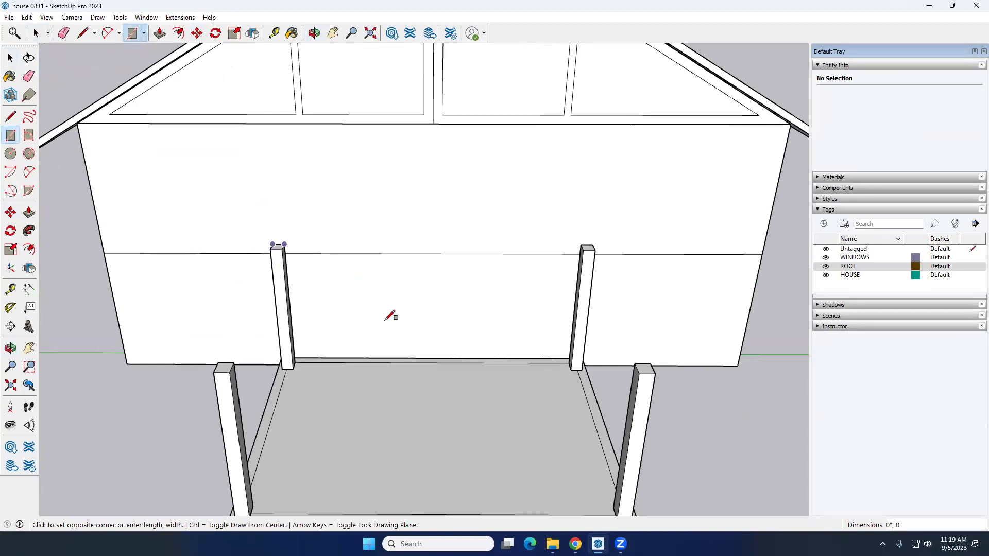
{"action": "left_click", "coordinate": [658, 372]}
{"action": "middle_click_drag", "start_coordinate": [658, 372], "coordinate": [443, 310]}
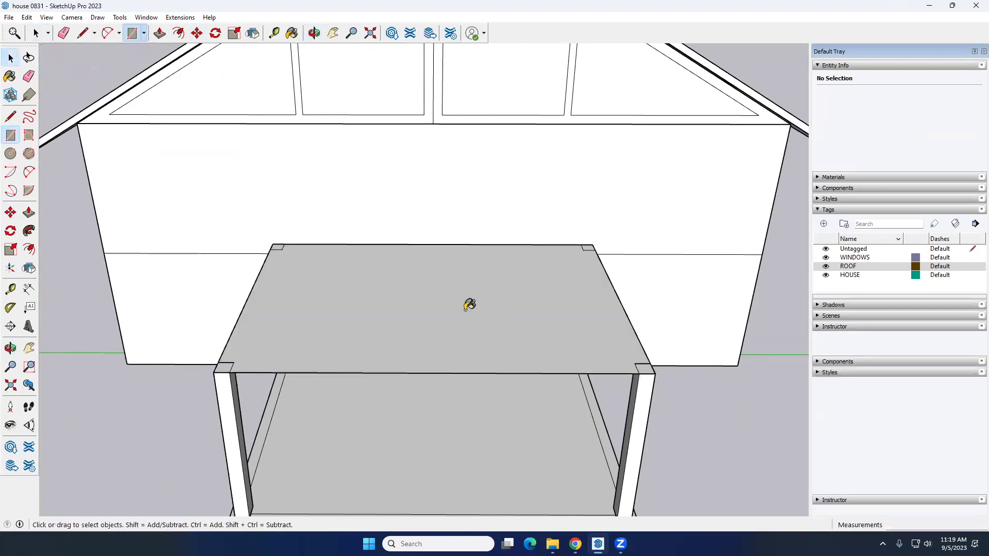
Draw two diagonal lines, each about 29' 5" long, between opposite corners of the rectangle on top of the posts
{"action": "key", "text": "b"}
{"action": "key", "text": "space"}
{"action": "left_click", "coordinate": [443, 311]}
{"action": "scroll", "coordinate": [443, 313], "scroll_direction": "down", "scroll_amount": 5}
{"action": "middle_click_drag", "start_coordinate": [344, 309], "coordinate": [20, 119]}
{"action": "scroll", "coordinate": [282, 298], "scroll_direction": "up", "scroll_amount": 5}
{"action": "scroll", "coordinate": [320, 267], "scroll_direction": "down", "scroll_amount": 4}
{"action": "scroll", "coordinate": [209, 256], "scroll_direction": "up", "scroll_amount": 5}
{"action": "left_click", "coordinate": [17, 118]}
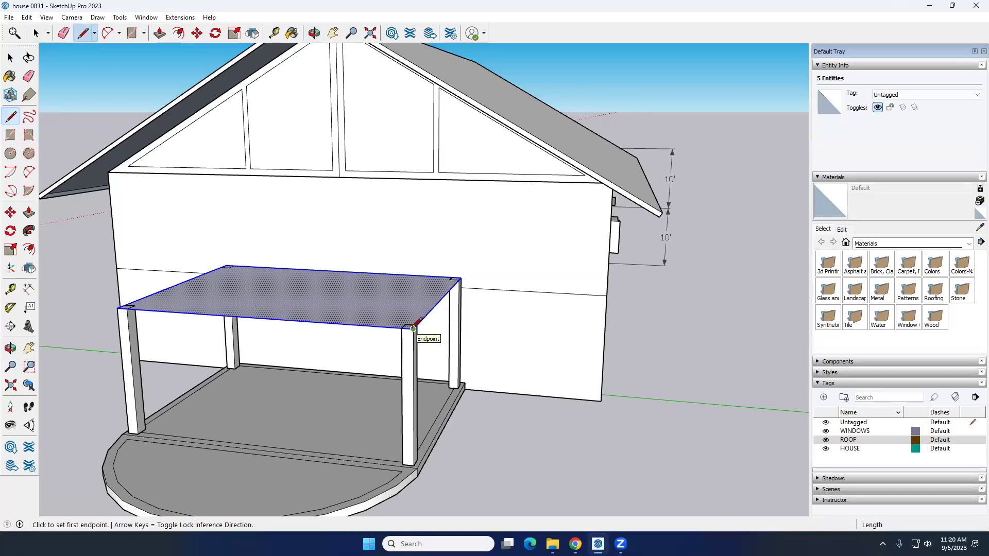
{"action": "scroll", "coordinate": [356, 312], "scroll_direction": "down", "scroll_amount": 5}
{"action": "middle_click_drag", "start_coordinate": [245, 299], "coordinate": [278, 280]}
{"action": "scroll", "coordinate": [249, 283], "scroll_direction": "up", "scroll_amount": 5}
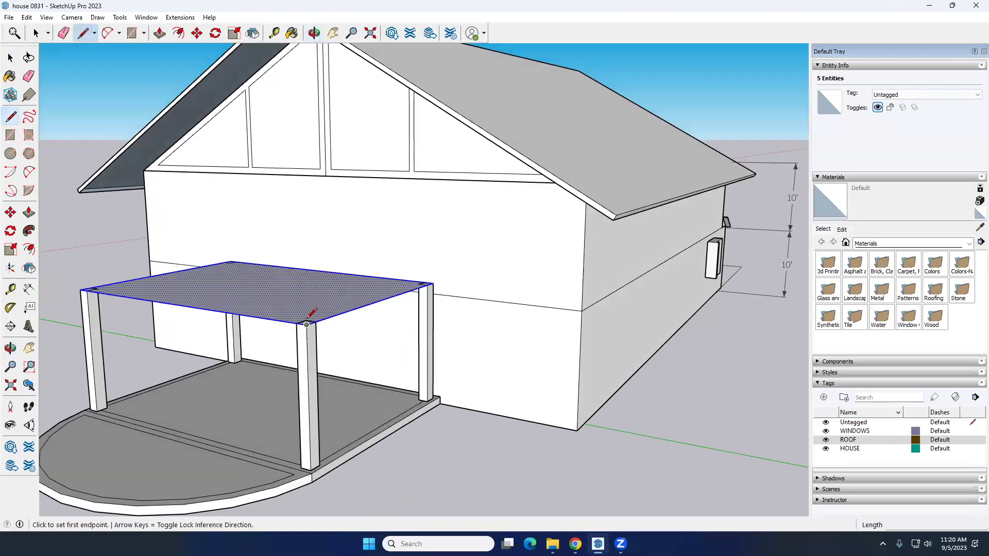
{"action": "scroll", "coordinate": [308, 327], "scroll_direction": "up", "scroll_amount": 3}
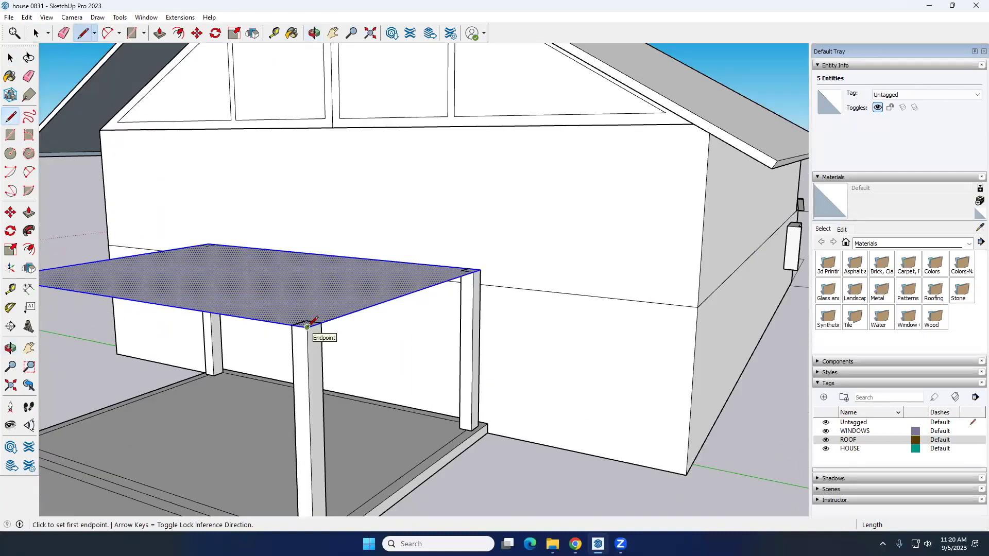
{"action": "scroll", "coordinate": [308, 326], "scroll_direction": "down", "scroll_amount": 3}
{"action": "middle_click_drag", "start_coordinate": [265, 287], "coordinate": [318, 331]}
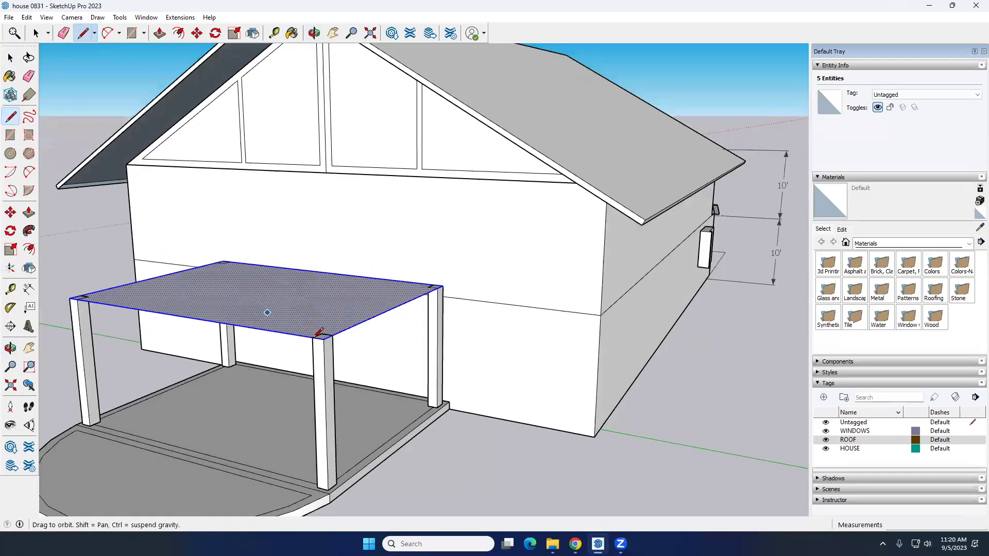
{"action": "scroll", "coordinate": [232, 273], "scroll_direction": "up", "scroll_amount": 3}
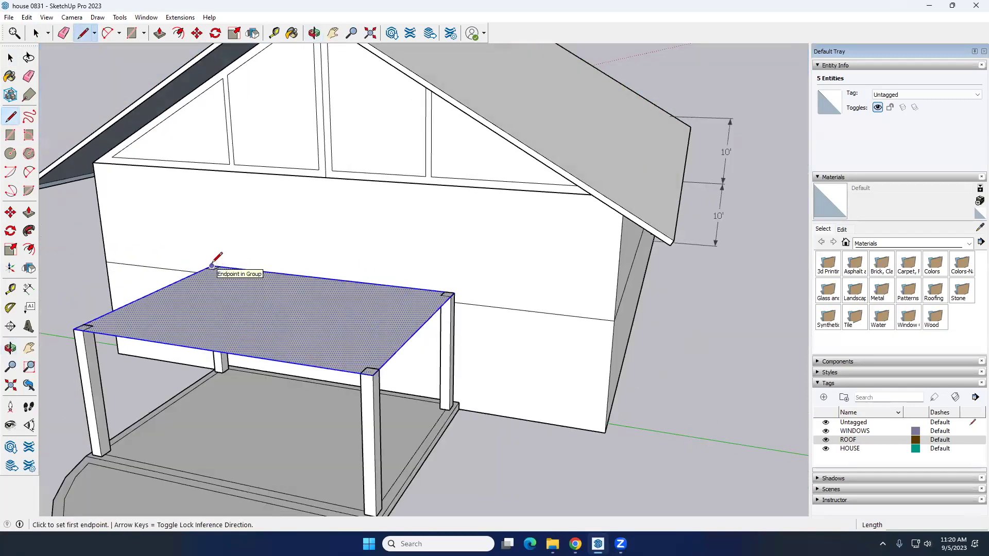
{"action": "left_click", "coordinate": [212, 266]}
{"action": "left_click", "coordinate": [373, 375]}
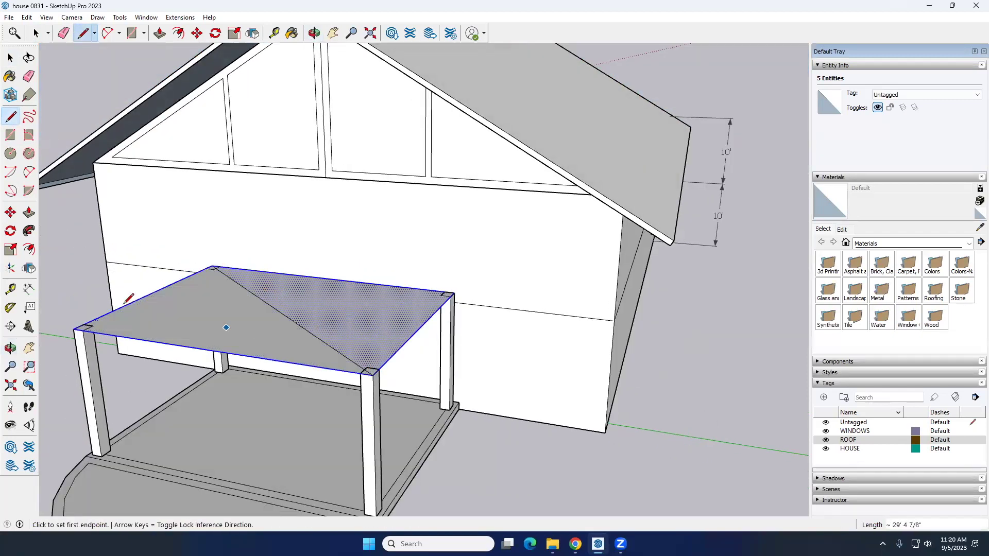
{"action": "left_click", "coordinate": [73, 329]}
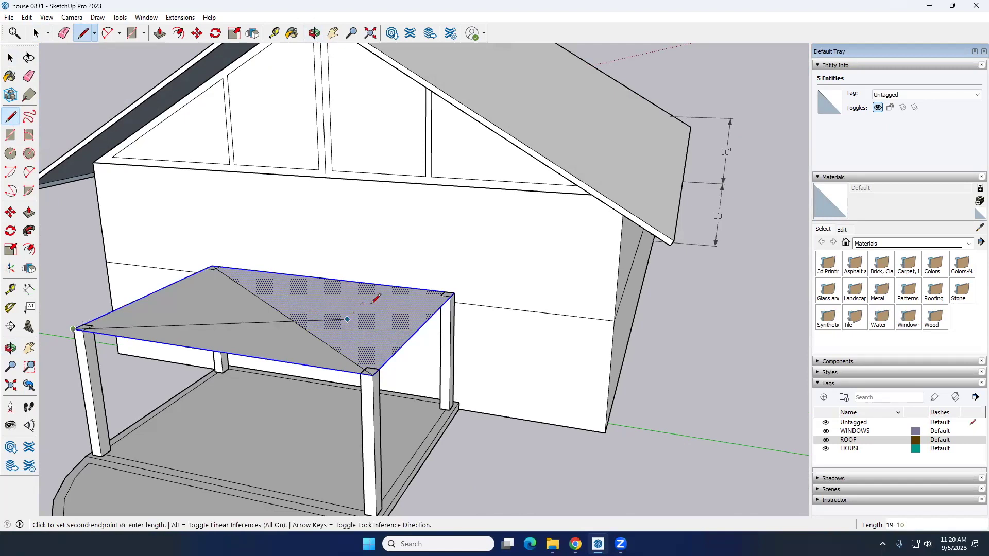
{"action": "left_click", "coordinate": [452, 294]}
Draw a vertical line about 2' 9" high from the point where the diagonals cross
{"action": "left_click", "coordinate": [277, 309]}
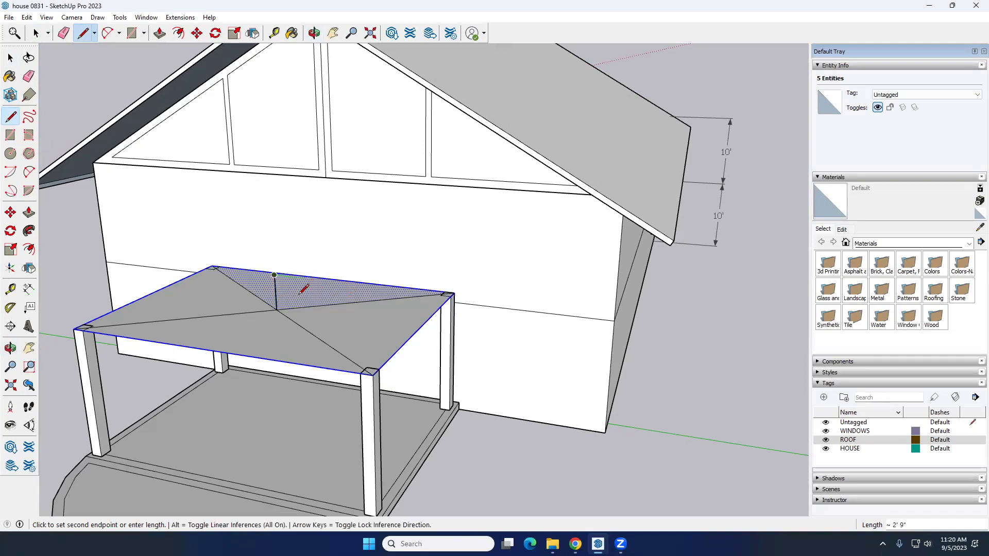
{"action": "key", "text": "space"}
{"action": "middle_click_drag", "start_coordinate": [298, 326], "coordinate": [199, 294]}
{"action": "scroll", "coordinate": [298, 309], "scroll_direction": "up", "scroll_amount": 5}
{"action": "scroll", "coordinate": [297, 310], "scroll_direction": "up", "scroll_amount": 2}
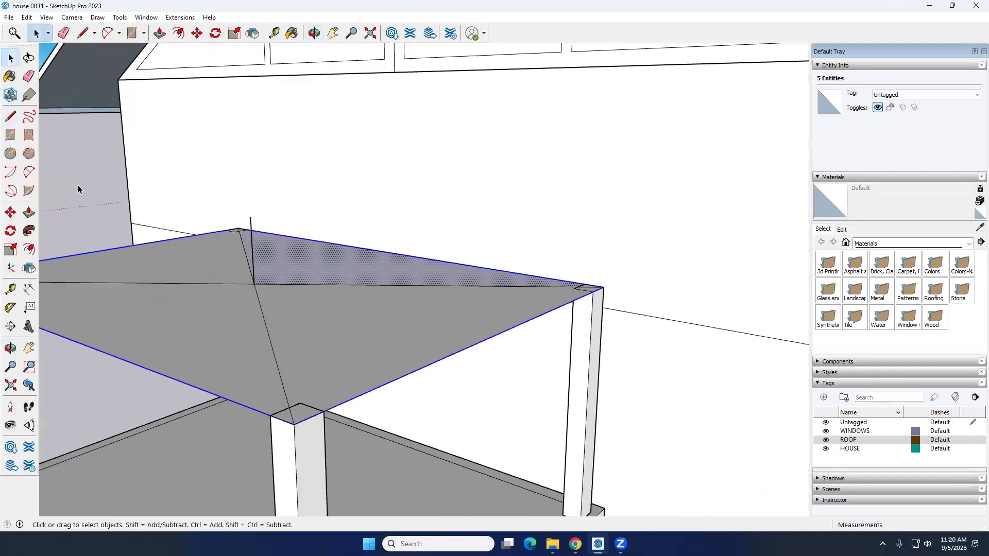
Draw sloping edges about 15' long from the top of the vertical line to two adjacent rectangle corners
{"action": "key", "text": "l"}
{"action": "left_click", "coordinate": [250, 217]}
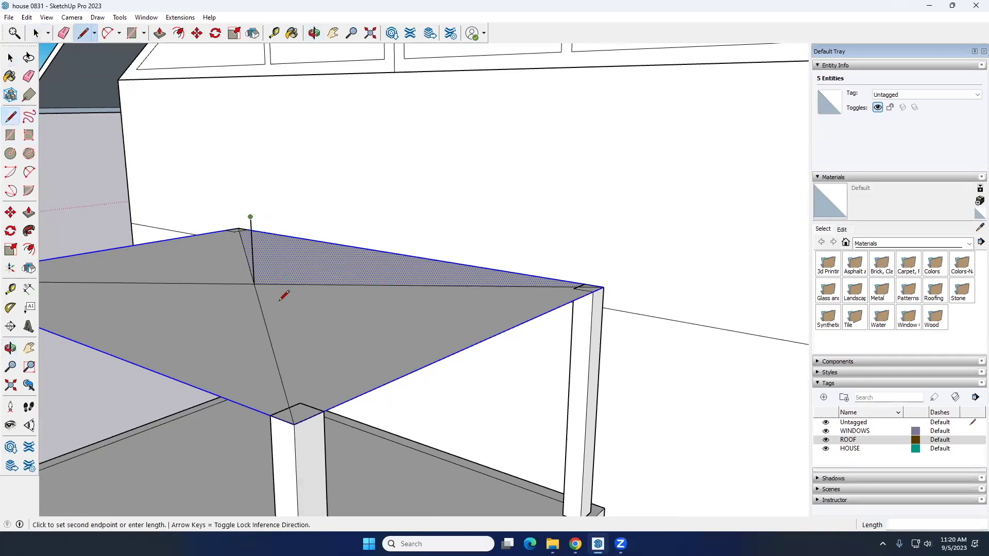
{"action": "left_click", "coordinate": [294, 424]}
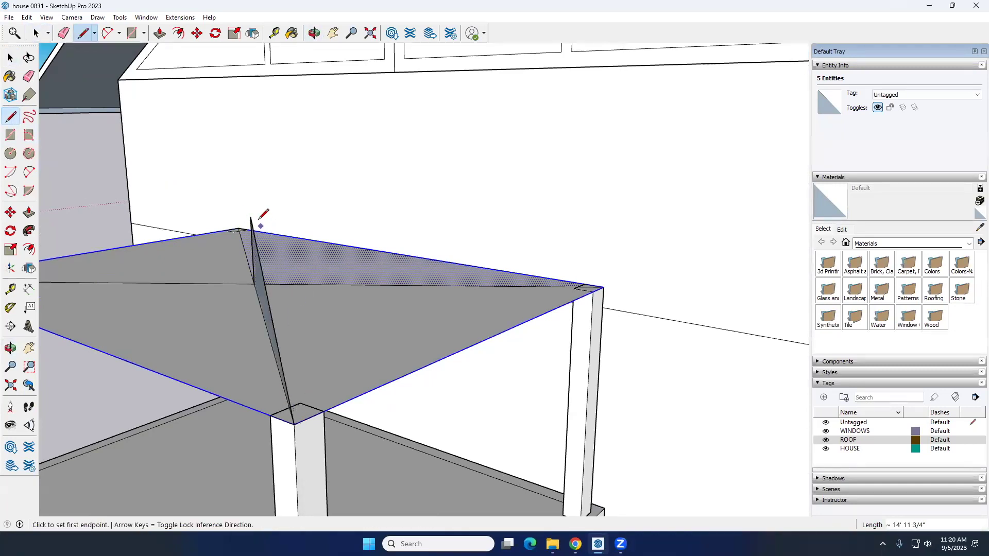
{"action": "left_click", "coordinate": [603, 288]}
Connect the roof apex to the two remaining rectangle corners, closing the patio roof into a pyramid
{"action": "middle_click_drag", "start_coordinate": [608, 282], "coordinate": [337, 258]}
{"action": "left_click", "coordinate": [327, 253]}
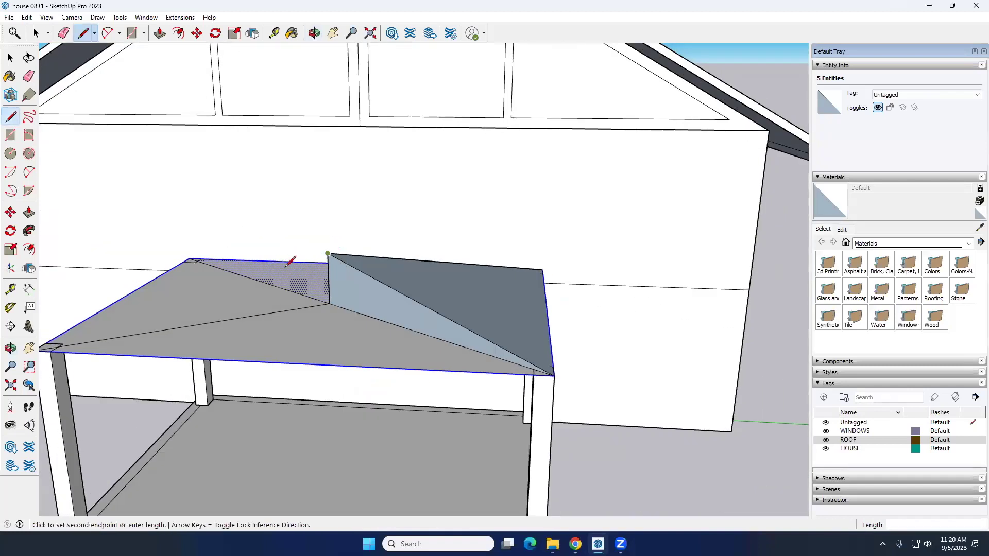
{"action": "middle_click_drag", "start_coordinate": [95, 329], "coordinate": [129, 387]}
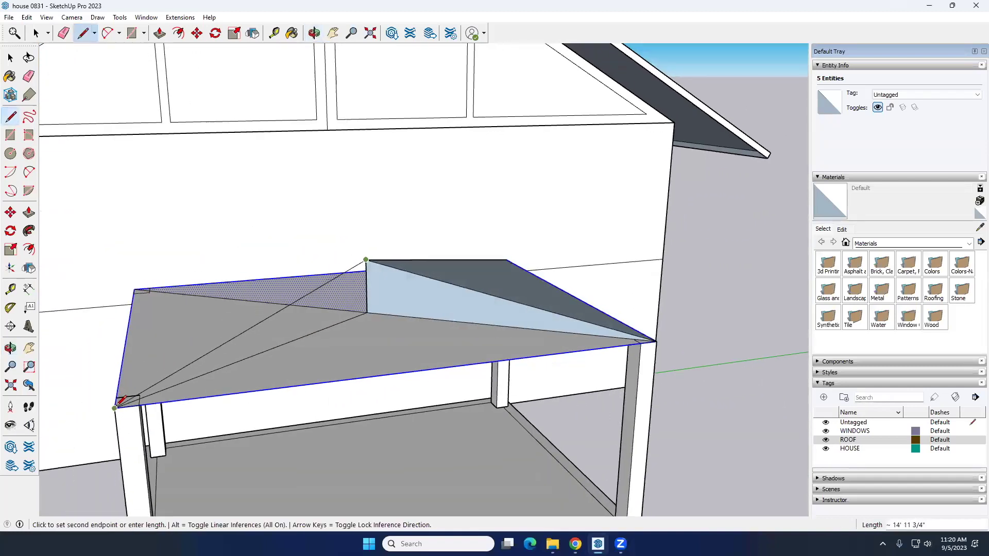
{"action": "left_click", "coordinate": [122, 400]}
{"action": "middle_click_drag", "start_coordinate": [249, 326], "coordinate": [404, 270]}
{"action": "left_click", "coordinate": [382, 267]}
{"action": "left_click", "coordinate": [84, 360]}
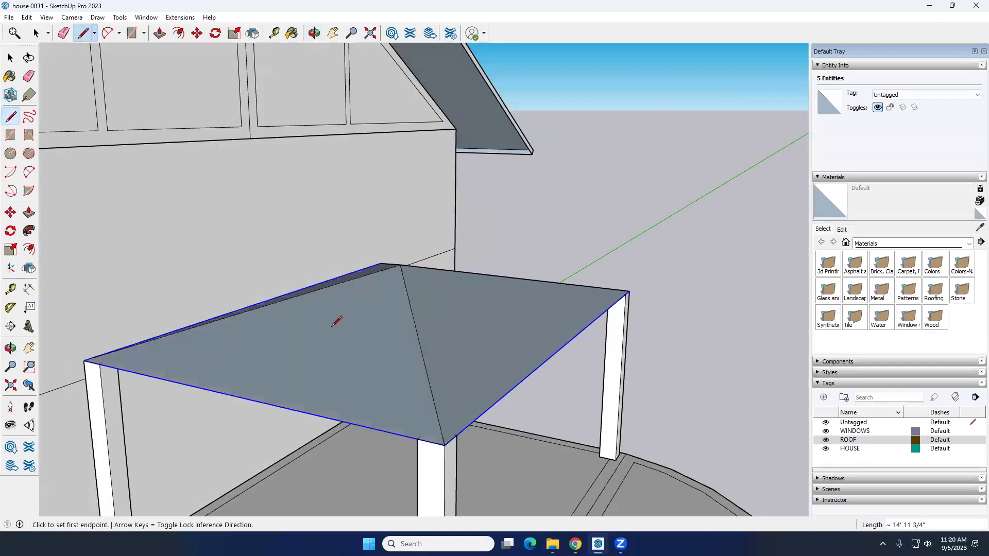
{"action": "key", "text": "space"}
Draw a line from the midpoint of the patio roof's outer eave up to the apex
{"action": "scroll", "coordinate": [404, 316], "scroll_direction": "down", "scroll_amount": 3}
{"action": "middle_click_drag", "start_coordinate": [405, 316], "coordinate": [166, 294]}
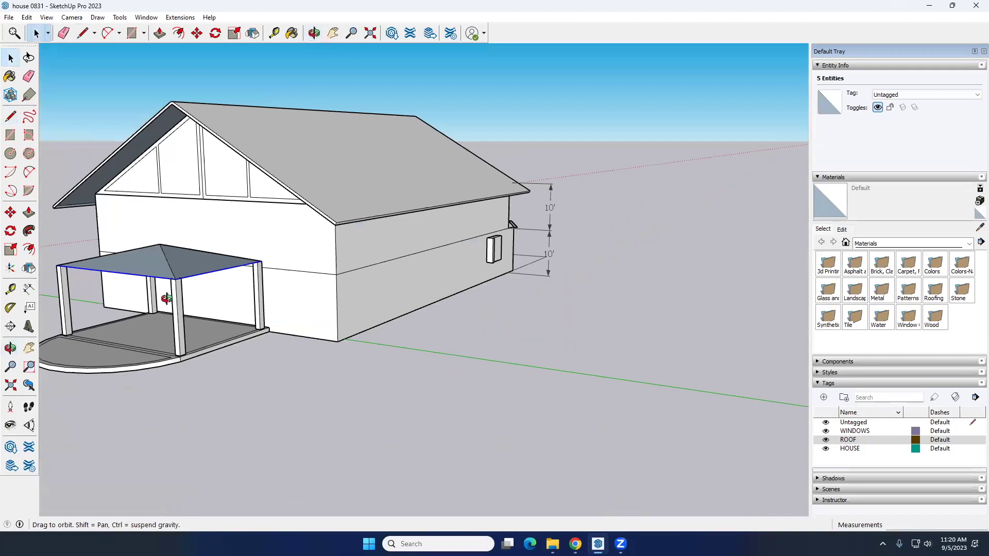
{"action": "scroll", "coordinate": [150, 254], "scroll_direction": "up", "scroll_amount": 3}
{"action": "middle_click_drag", "start_coordinate": [150, 254], "coordinate": [132, 274]}
{"action": "left_click", "coordinate": [196, 254]}
{"action": "scroll", "coordinate": [222, 276], "scroll_direction": "up", "scroll_amount": 2}
{"action": "scroll", "coordinate": [284, 252], "scroll_direction": "up", "scroll_amount": 2}
{"action": "left_click", "coordinate": [10, 116]}
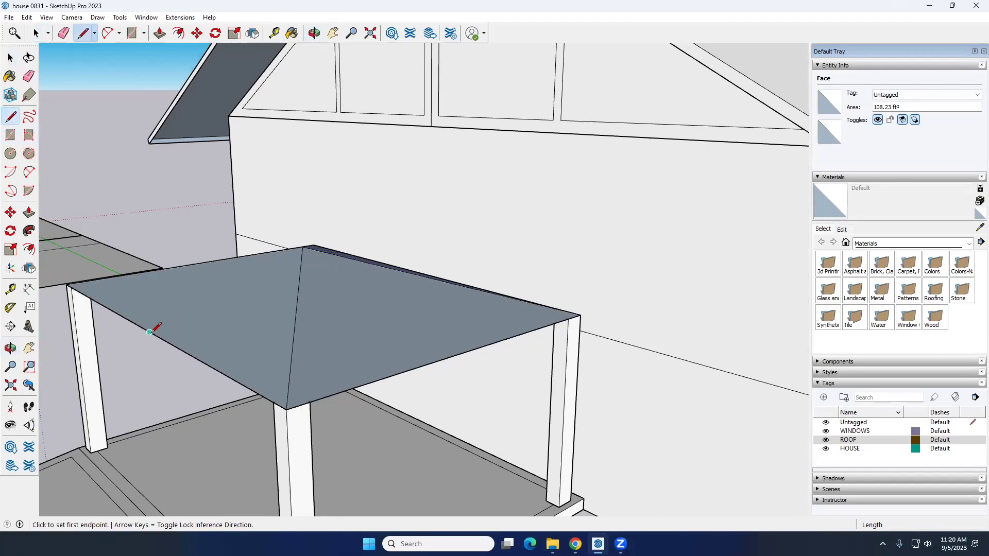
{"action": "left_click", "coordinate": [150, 332]}
{"action": "left_click", "coordinate": [303, 246]}
Try to draw a ridge from the apex toward the house wall and join its end to the wall-side corner
{"action": "left_click", "coordinate": [303, 246]}
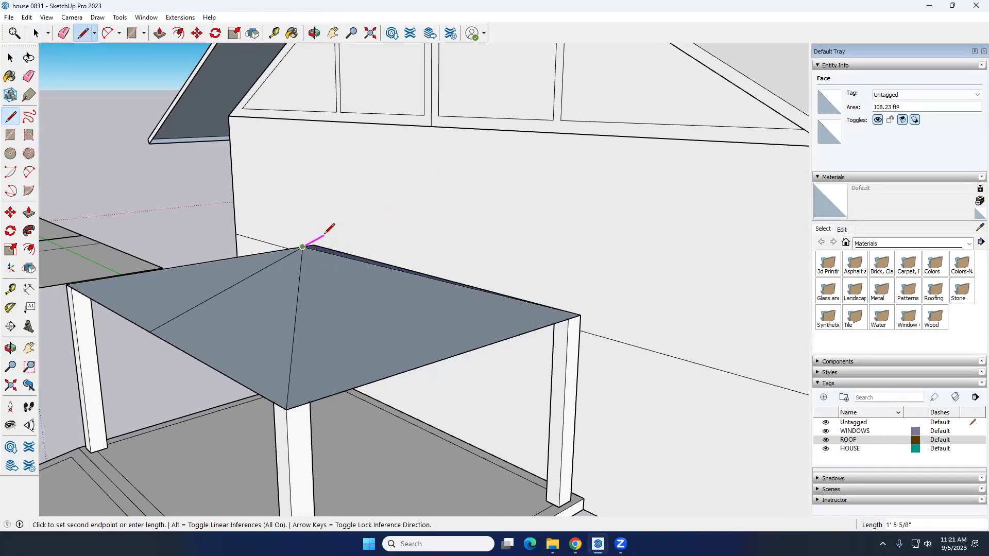
{"action": "left_click", "coordinate": [421, 192]}
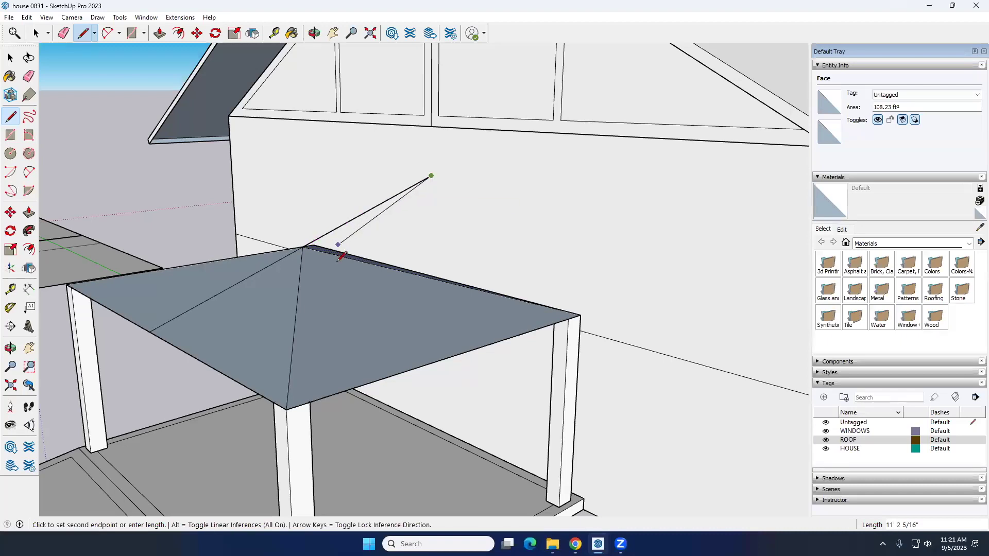
{"action": "left_click", "coordinate": [581, 314]}
{"action": "key", "text": "space"}
{"action": "middle_click_drag", "start_coordinate": [365, 287], "coordinate": [512, 303]}
{"action": "key", "text": "ctrl+z"}
Draw a level ridge from the apex to the house wall and join its end to one wall-side roof corner
{"action": "middle_click_drag", "start_coordinate": [449, 291], "coordinate": [305, 276]}
{"action": "middle_click_drag", "start_coordinate": [381, 279], "coordinate": [207, 268]}
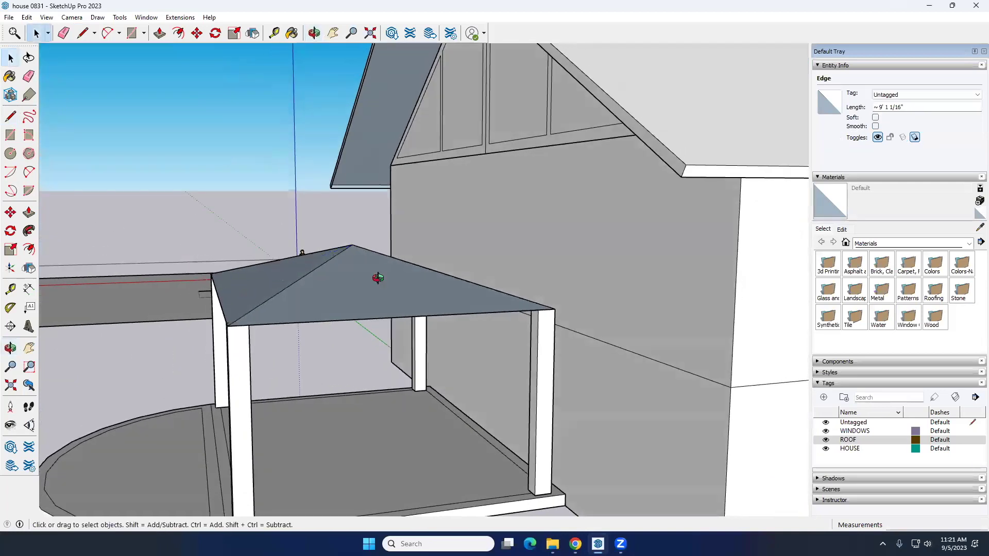
{"action": "middle_click_drag", "start_coordinate": [378, 278], "coordinate": [261, 280]}
{"action": "scroll", "coordinate": [431, 272], "scroll_direction": "up", "scroll_amount": 4}
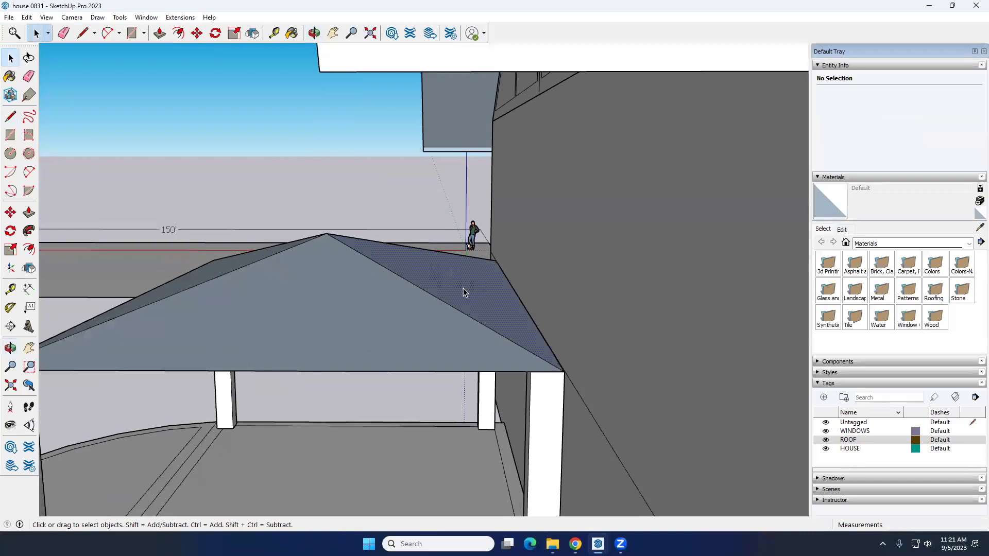
{"action": "middle_click_drag", "start_coordinate": [505, 304], "coordinate": [392, 301]}
{"action": "key", "text": "l"}
{"action": "left_click", "coordinate": [341, 239]}
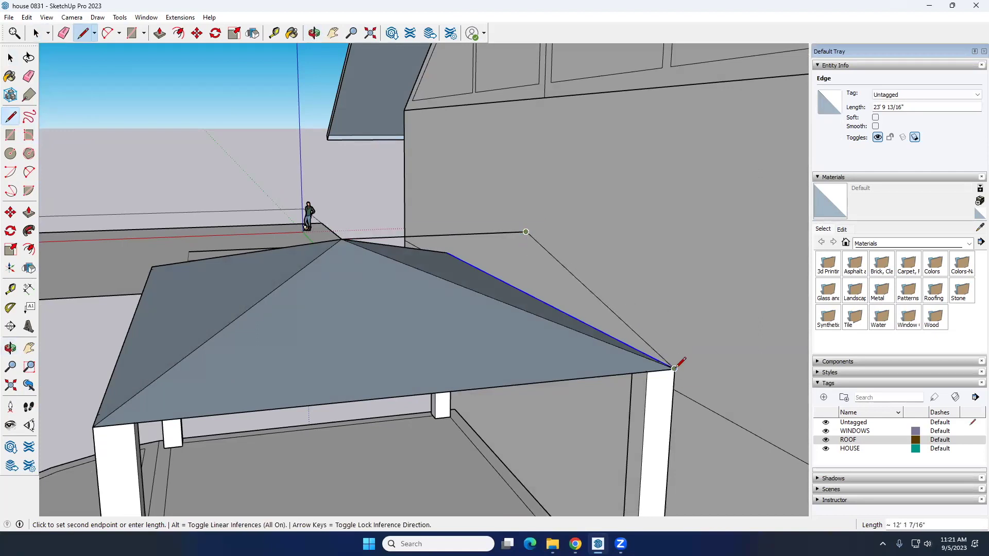
{"action": "left_click", "coordinate": [675, 368]}
Connect the wall end of the ridge to the other wall-side roof corner with a line about 12' 3" long
{"action": "middle_click_drag", "start_coordinate": [392, 236], "coordinate": [544, 254]}
{"action": "scroll", "coordinate": [427, 255], "scroll_direction": "down", "scroll_amount": 5}
{"action": "scroll", "coordinate": [508, 189], "scroll_direction": "up", "scroll_amount": 2}
{"action": "left_click", "coordinate": [488, 180]}
{"action": "left_click", "coordinate": [280, 244]}
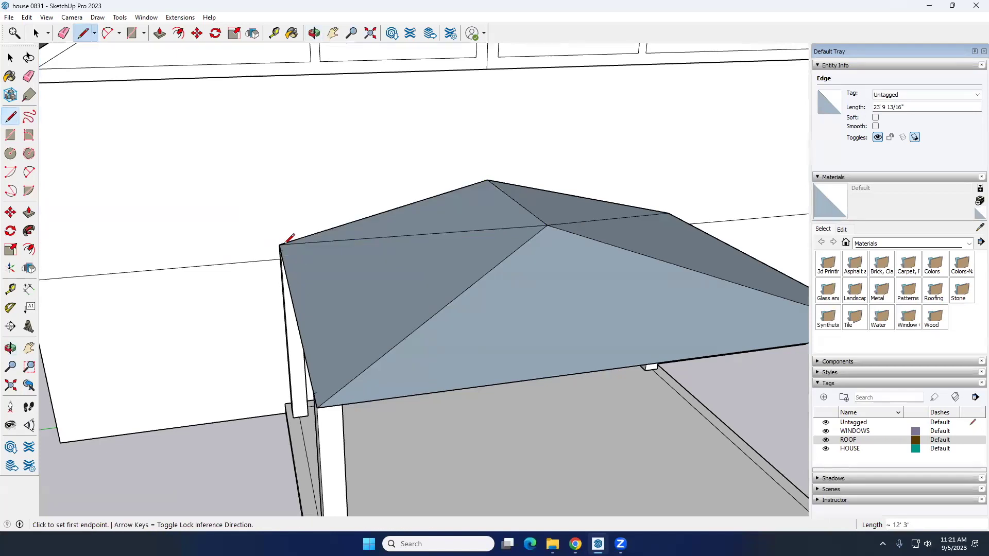
Erase the two leftover pyramid edges running from the apex to the wall-side corners
{"action": "key", "text": "space"}
{"action": "key", "text": "e"}
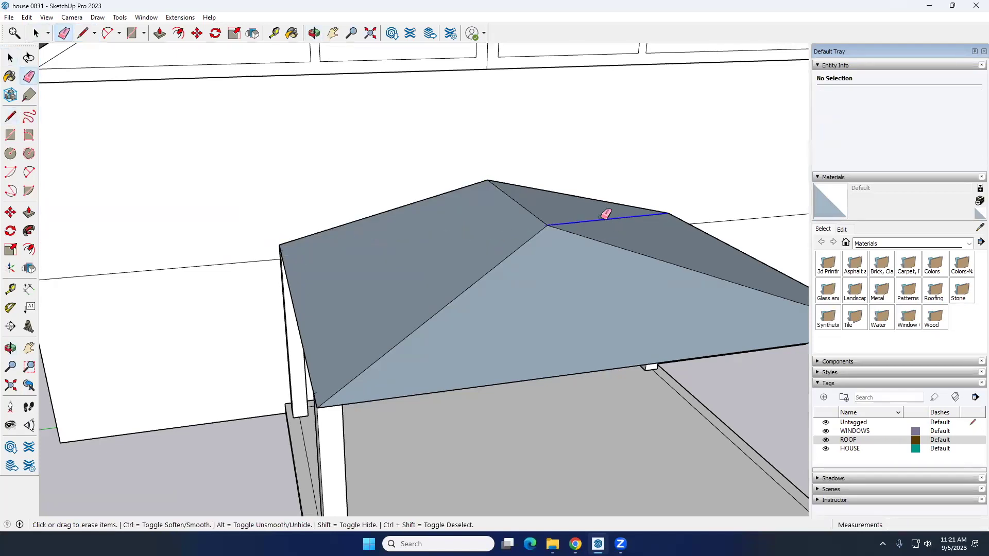
{"action": "key", "text": "space"}
{"action": "scroll", "coordinate": [530, 254], "scroll_direction": "down", "scroll_amount": 5}
{"action": "mouse_move", "coordinate": [530, 254]}
{"action": "middle_mouse_down"}
{"action": "mouse_move", "coordinate": [495, 256]}
{"action": "mouse_move", "coordinate": [391, 228]}
{"action": "middle_mouse_up"}
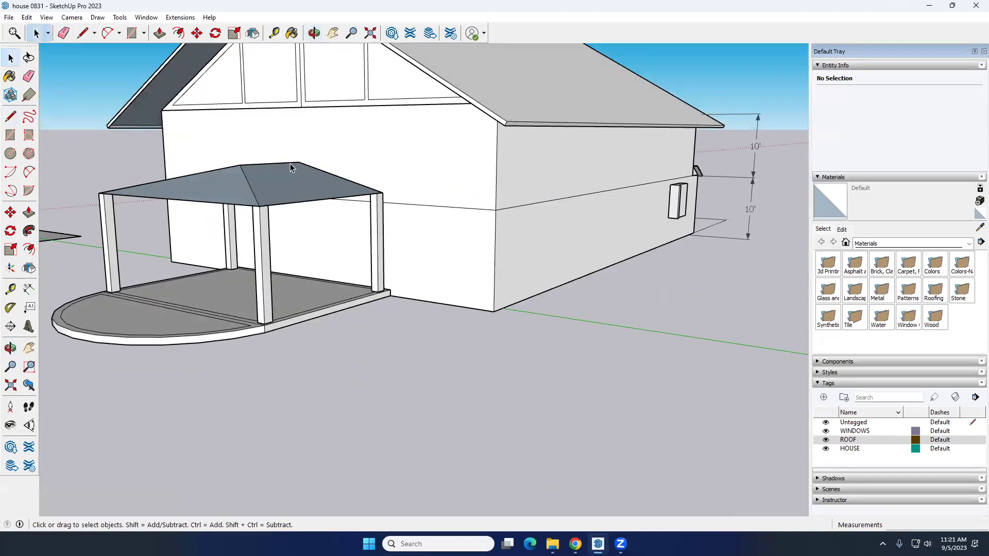
{"action": "scroll", "coordinate": [364, 161], "scroll_direction": "down", "scroll_amount": 3}
{"action": "middle_click_drag", "start_coordinate": [312, 181], "coordinate": [331, 209]}
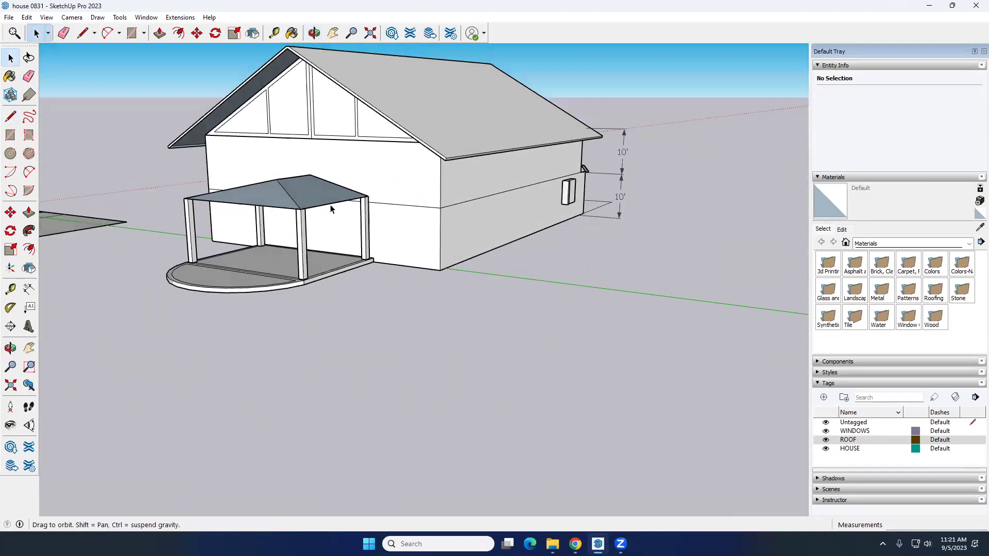
Try to thicken the side slope of the patio roof about 2 7/16" with Push/Pull
{"action": "scroll", "coordinate": [310, 206], "scroll_direction": "up", "scroll_amount": 6}
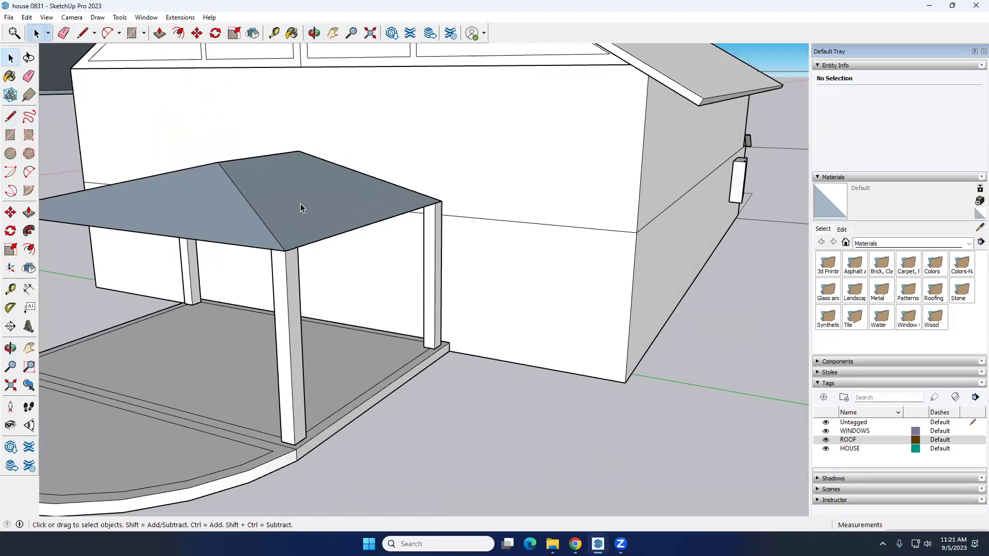
{"action": "left_click", "coordinate": [300, 205]}
{"action": "scroll", "coordinate": [302, 206], "scroll_direction": "up", "scroll_amount": 3}
{"action": "key", "text": "p"}
{"action": "left_click", "coordinate": [304, 206]}
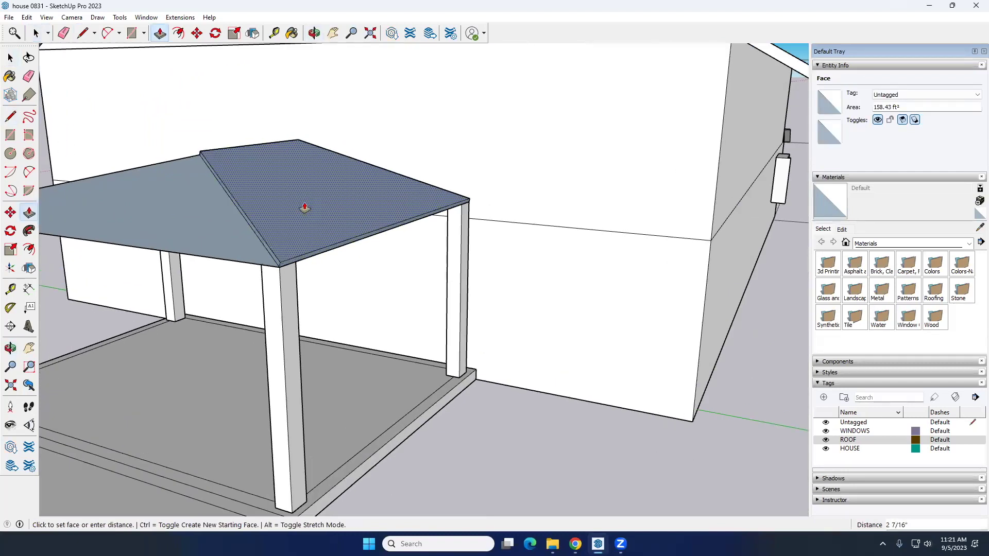
{"action": "key", "text": "space"}
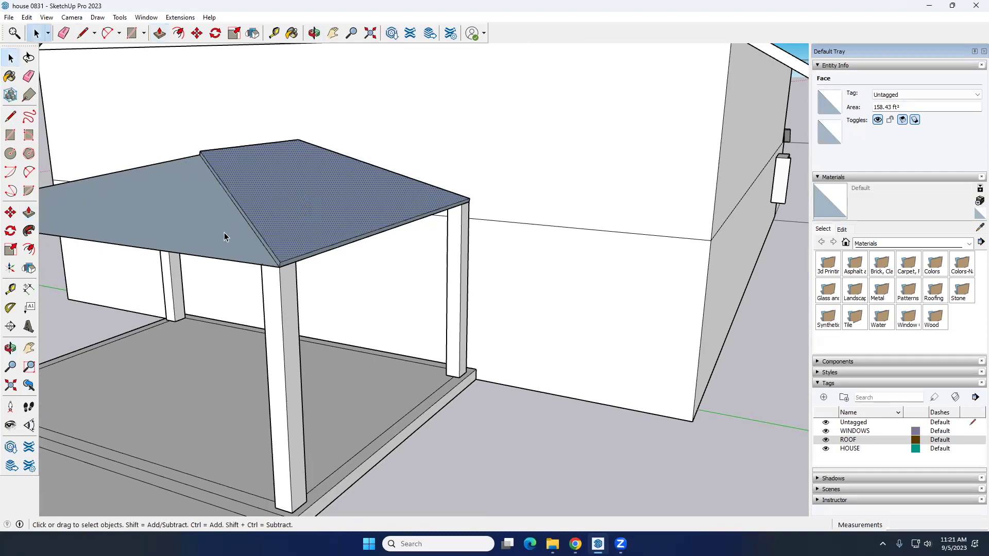
{"action": "key", "text": "p"}
{"action": "key", "text": "space"}
Select all connected geometry of the patio roof and reverse its faces
{"action": "left_click", "coordinate": [203, 230]}
{"action": "triple_click", "coordinate": [299, 206]}
{"action": "scroll", "coordinate": [297, 203], "scroll_direction": "down", "scroll_amount": 2}
{"action": "right_click", "coordinate": [297, 193]}
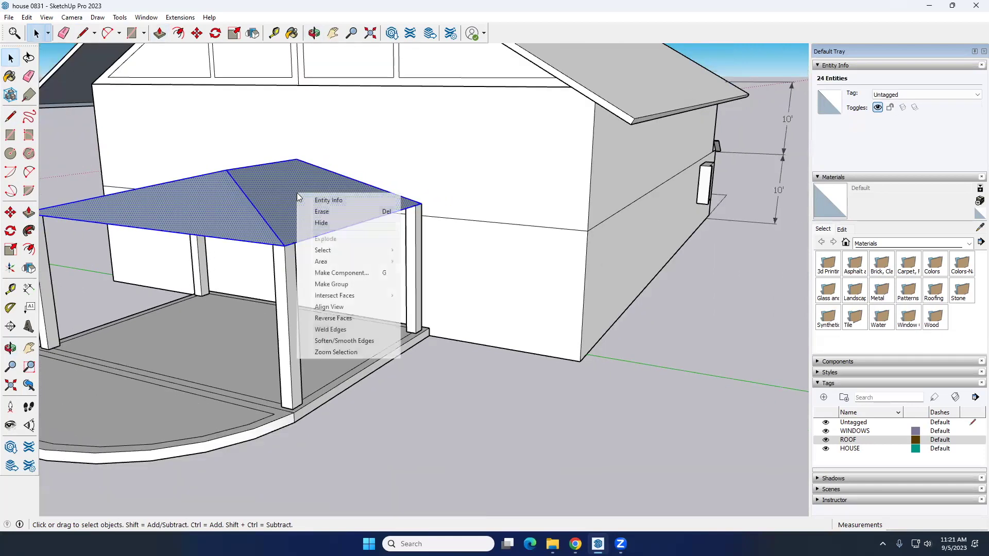
{"action": "left_click", "coordinate": [337, 319]}
{"action": "left_click", "coordinate": [388, 355]}
Thicken the right side slope of the patio roof by about 1 1/4" with Push/Pull
{"action": "scroll", "coordinate": [301, 207], "scroll_direction": "up", "scroll_amount": 2}
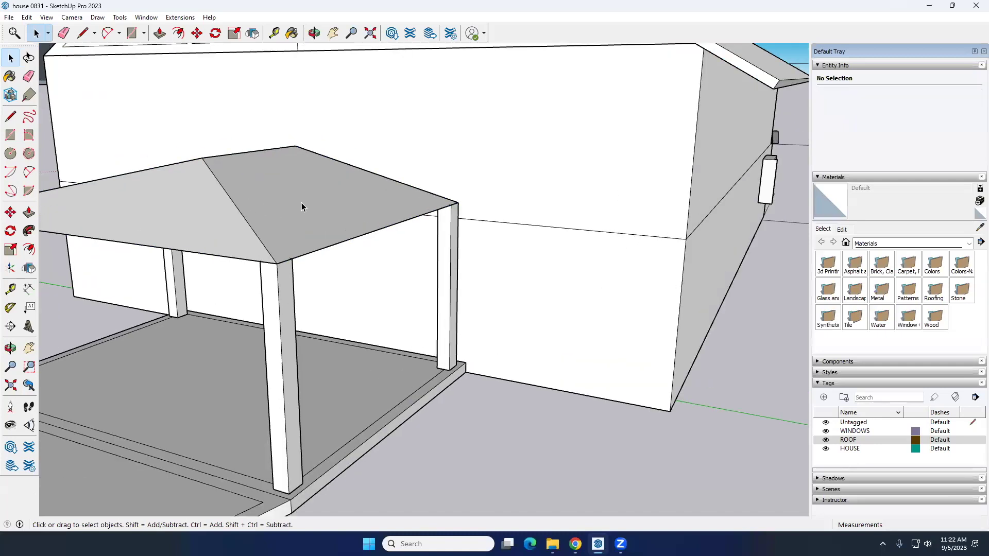
{"action": "key", "text": "p"}
{"action": "scroll", "coordinate": [280, 204], "scroll_direction": "up", "scroll_amount": 2}
{"action": "left_click", "coordinate": [277, 218]}
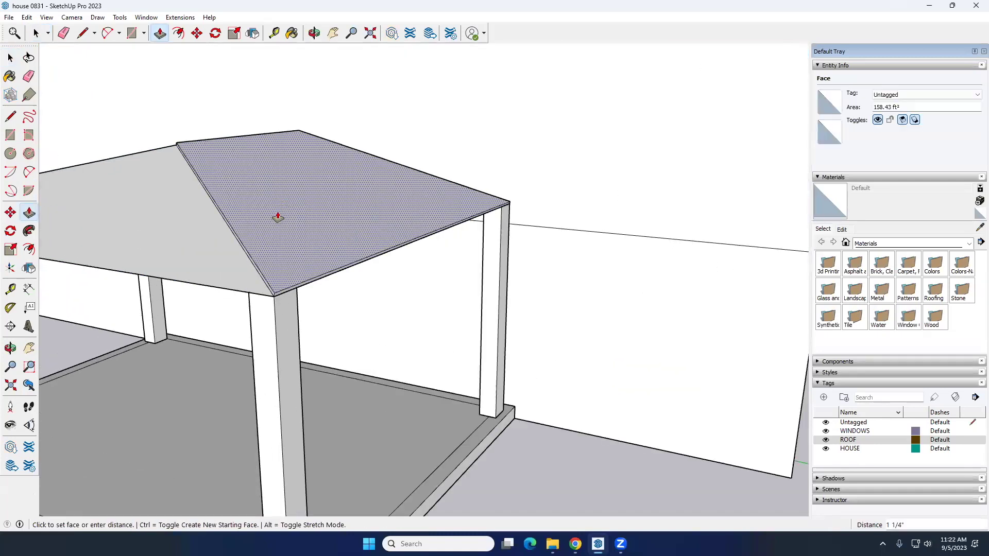
{"action": "left_click", "coordinate": [276, 215]}
Thicken the front triangular slope of the patio roof with Push/Pull, matching it to the raised side slope
{"action": "left_click", "coordinate": [232, 242]}
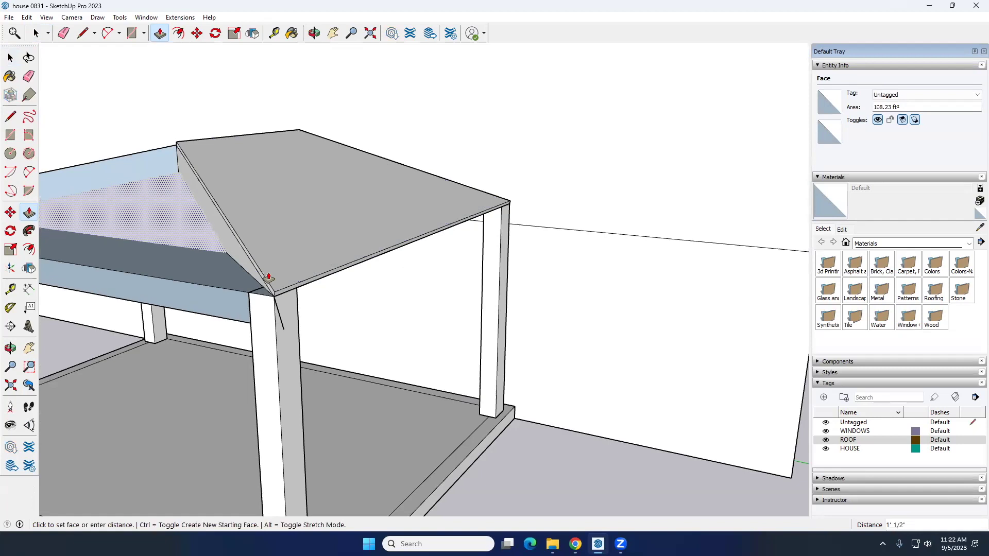
{"action": "scroll", "coordinate": [250, 247], "scroll_direction": "up", "scroll_amount": 1}
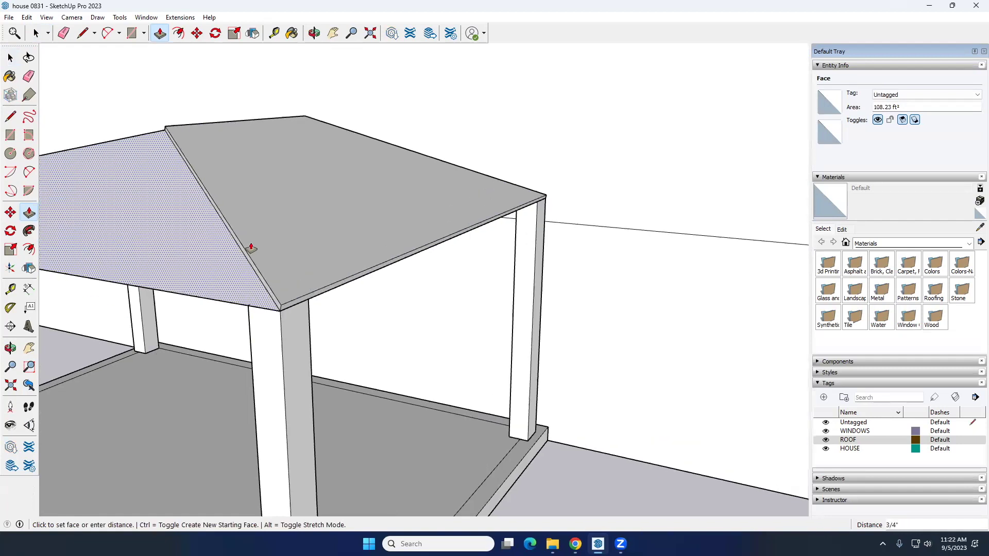
{"action": "scroll", "coordinate": [251, 248], "scroll_direction": "up", "scroll_amount": 1}
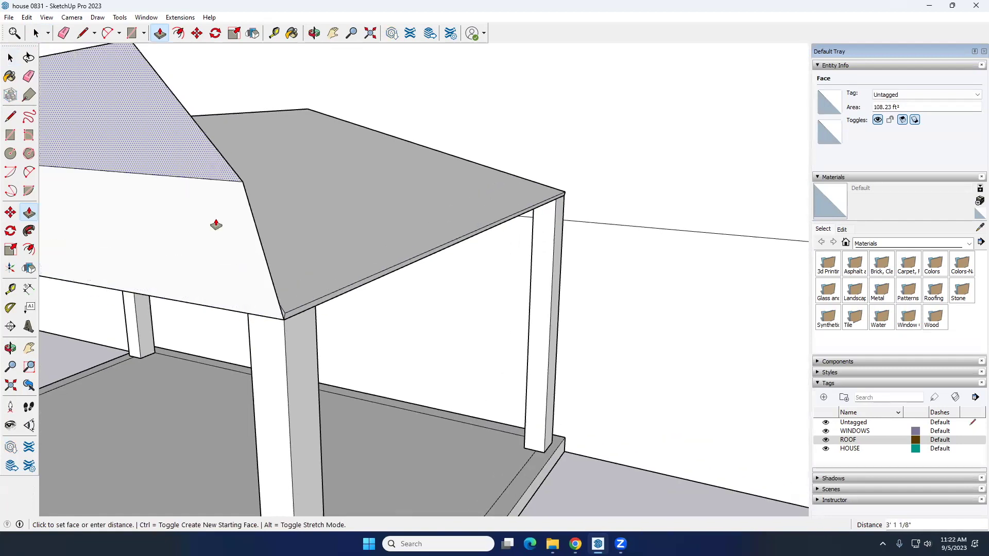
{"action": "left_click", "coordinate": [262, 280]}
Thicken the opposite side slope of the patio roof by about 1 1/2" with Push/Pull, up to the neighbouring slope's edge
{"action": "scroll", "coordinate": [324, 269], "scroll_direction": "down", "scroll_amount": 2}
{"action": "middle_click_drag", "start_coordinate": [266, 247], "coordinate": [174, 266]}
{"action": "left_click", "coordinate": [174, 266]}
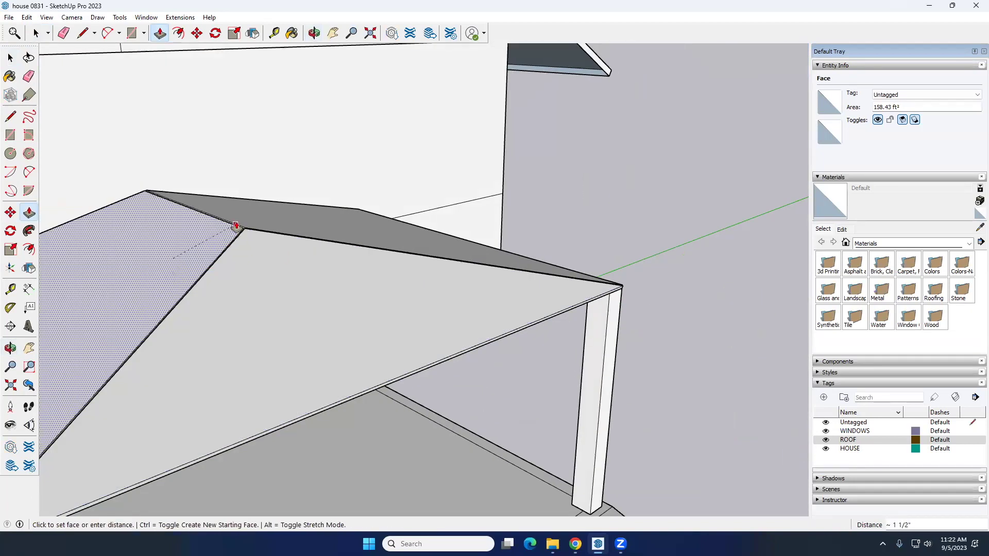
{"action": "scroll", "coordinate": [233, 225], "scroll_direction": "up", "scroll_amount": 3}
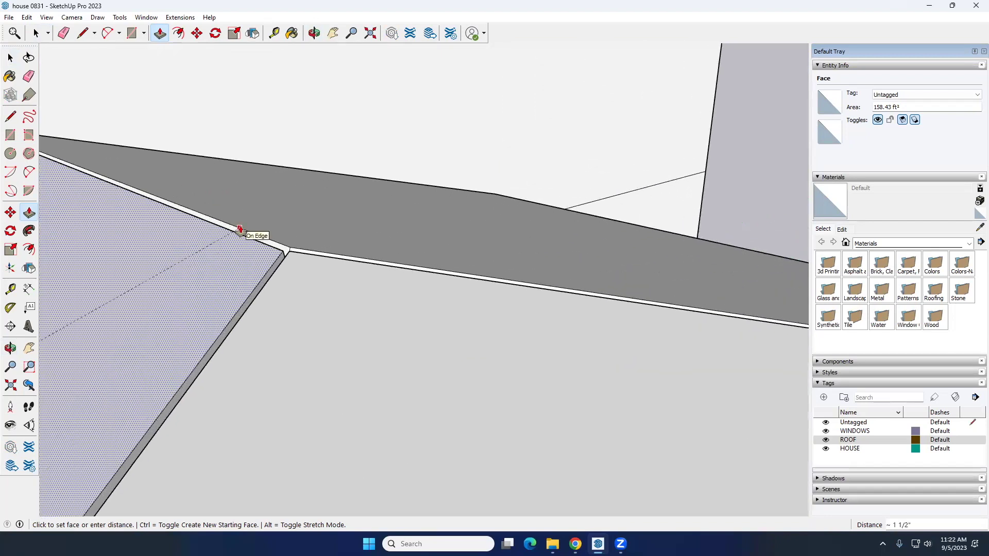
{"action": "key", "text": "space"}
Draw a line joining the upper slab corners at one front corner of the patio roof to close the hip gap
{"action": "scroll", "coordinate": [307, 258], "scroll_direction": "down", "scroll_amount": 5}
{"action": "middle_click_drag", "start_coordinate": [307, 259], "coordinate": [251, 403]}
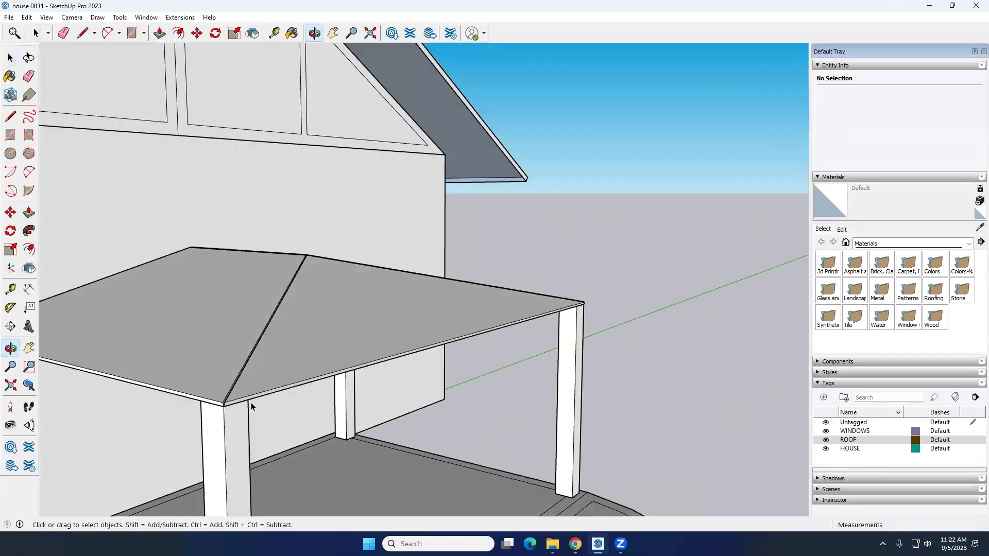
{"action": "key", "text": "space"}
{"action": "scroll", "coordinate": [252, 408], "scroll_direction": "up", "scroll_amount": 6}
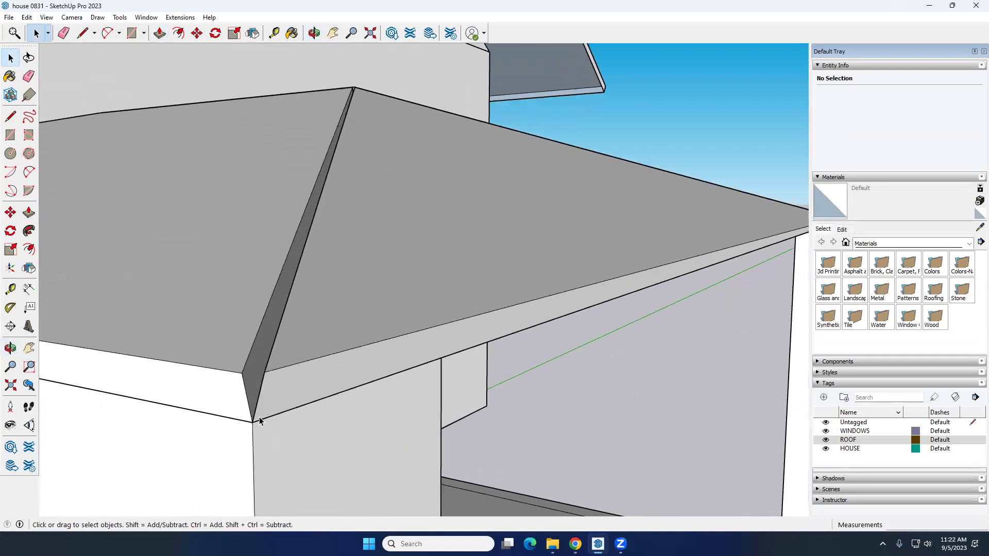
{"action": "scroll", "coordinate": [261, 422], "scroll_direction": "down", "scroll_amount": 1}
{"action": "key", "text": "l"}
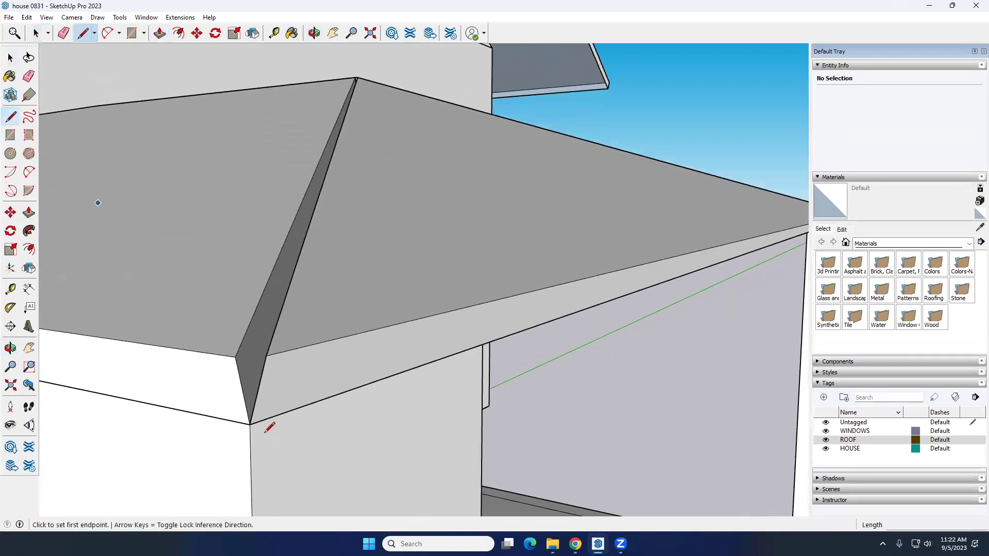
{"action": "left_click", "coordinate": [236, 356]}
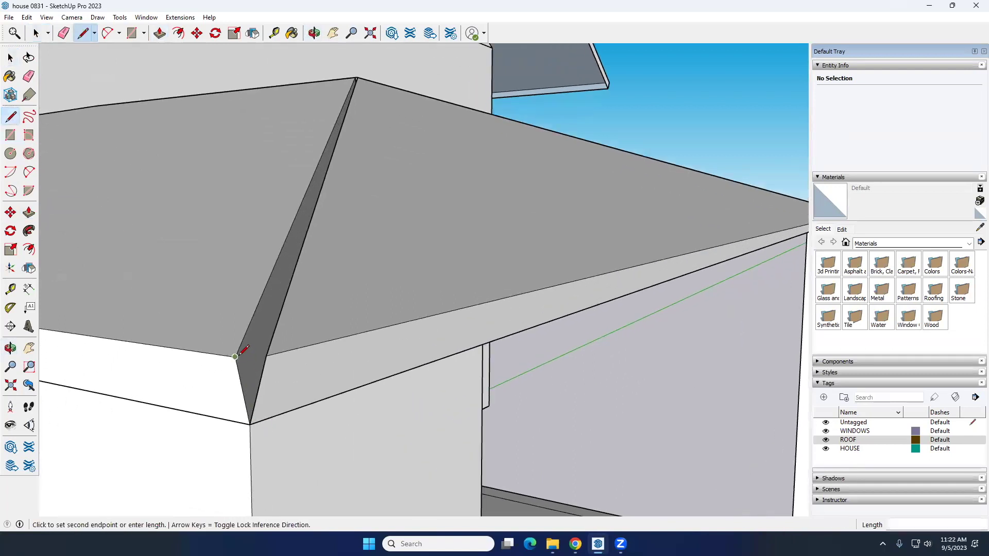
{"action": "left_click", "coordinate": [267, 356]}
{"action": "key", "text": "space"}
Draw a line about 5/8" long from the side slope's upper ridge corner to the front slope's apex
{"action": "middle_click_drag", "start_coordinate": [262, 379], "coordinate": [539, 301]}
{"action": "scroll", "coordinate": [304, 367], "scroll_direction": "up", "scroll_amount": 3}
{"action": "scroll", "coordinate": [322, 364], "scroll_direction": "down", "scroll_amount": 5}
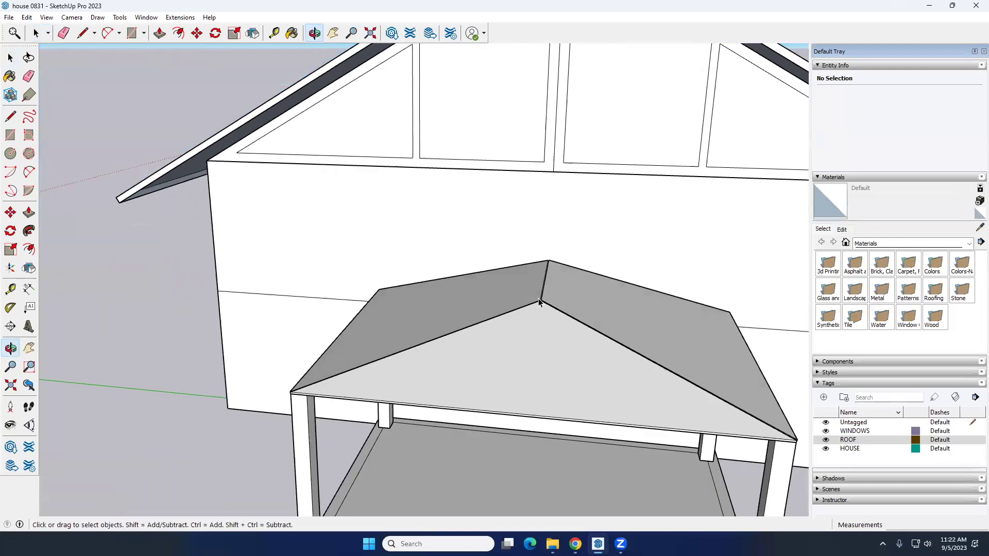
{"action": "scroll", "coordinate": [539, 302], "scroll_direction": "up", "scroll_amount": 8}
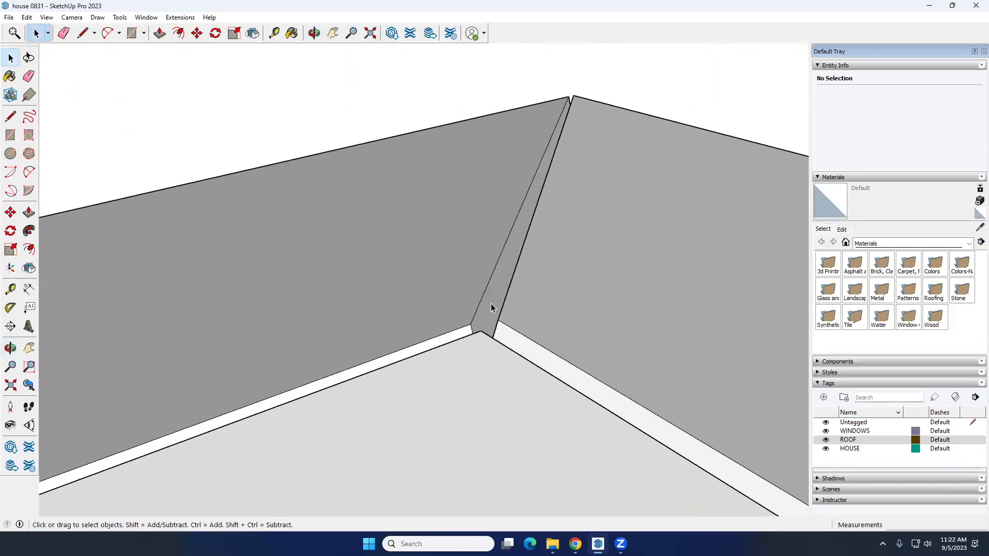
{"action": "left_click", "coordinate": [10, 116]}
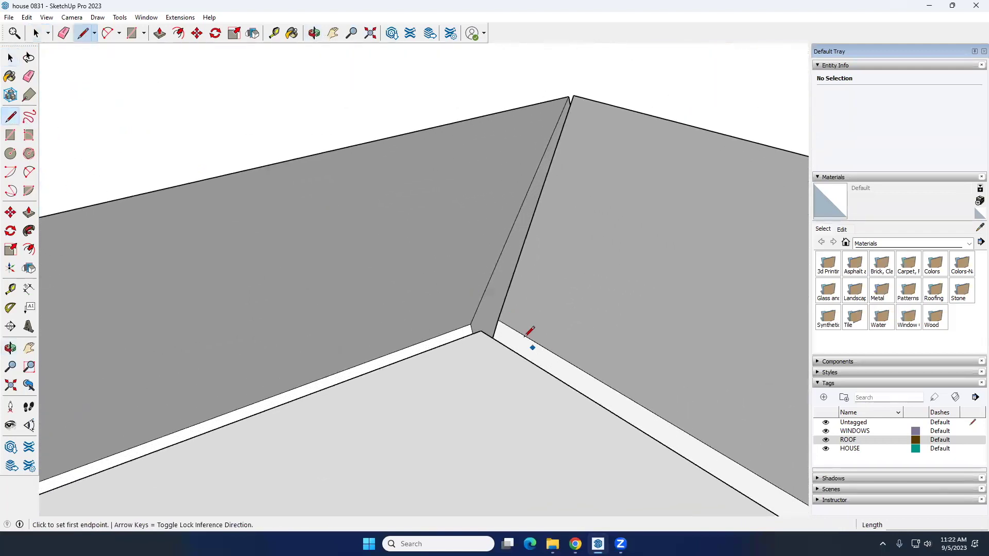
{"action": "left_click", "coordinate": [470, 324]}
{"action": "left_click", "coordinate": [480, 331]}
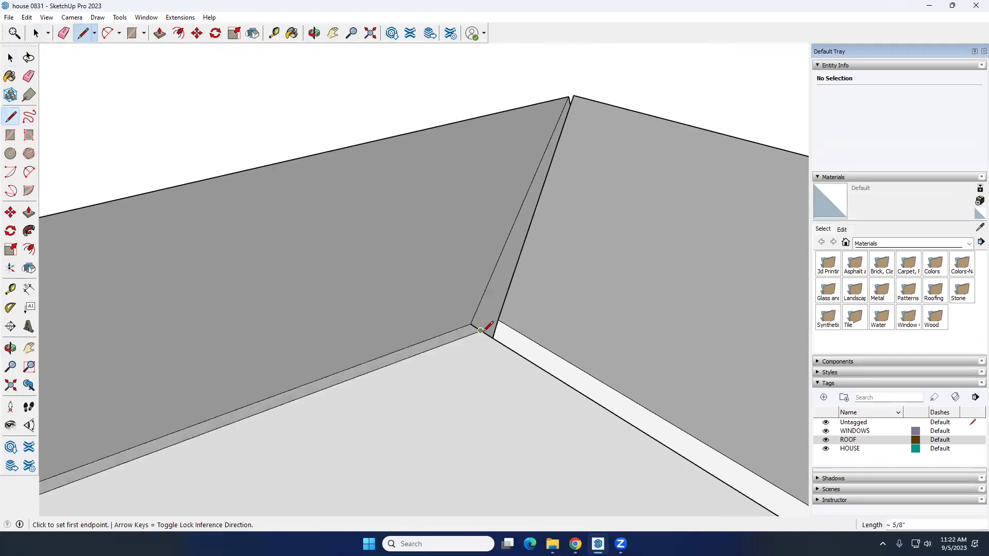
{"action": "key", "text": "Escape"}
Bridge the gap between the two side slopes at the wall end of the ridge with a line about 3/4" long
{"action": "scroll", "coordinate": [488, 309], "scroll_direction": "down", "scroll_amount": 3}
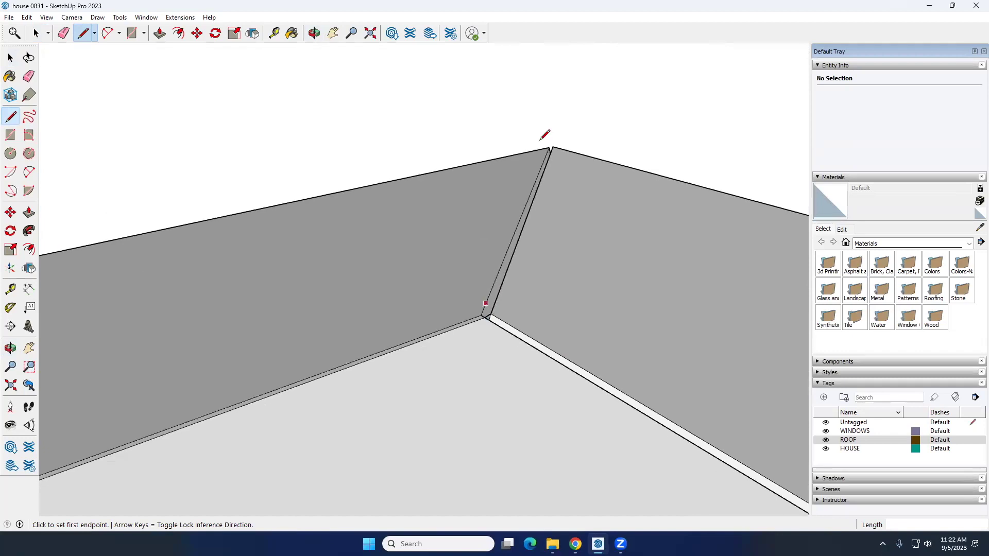
{"action": "scroll", "coordinate": [551, 142], "scroll_direction": "up", "scroll_amount": 7}
{"action": "left_click", "coordinate": [545, 158]}
{"action": "left_click", "coordinate": [558, 156]}
{"action": "left_click", "coordinate": [546, 159]}
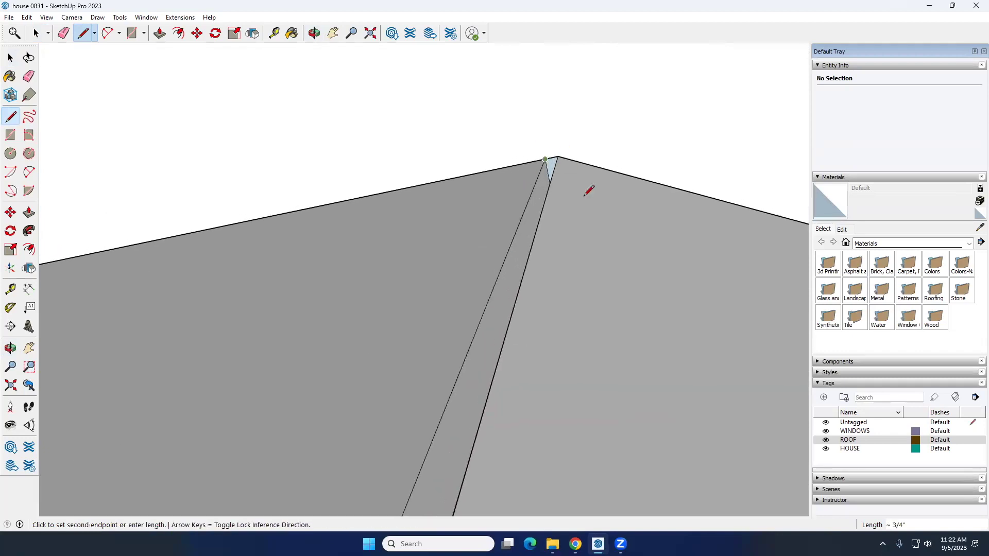
{"action": "scroll", "coordinate": [589, 188], "scroll_direction": "down", "scroll_amount": 4}
{"action": "scroll", "coordinate": [585, 253], "scroll_direction": "up", "scroll_amount": 5}
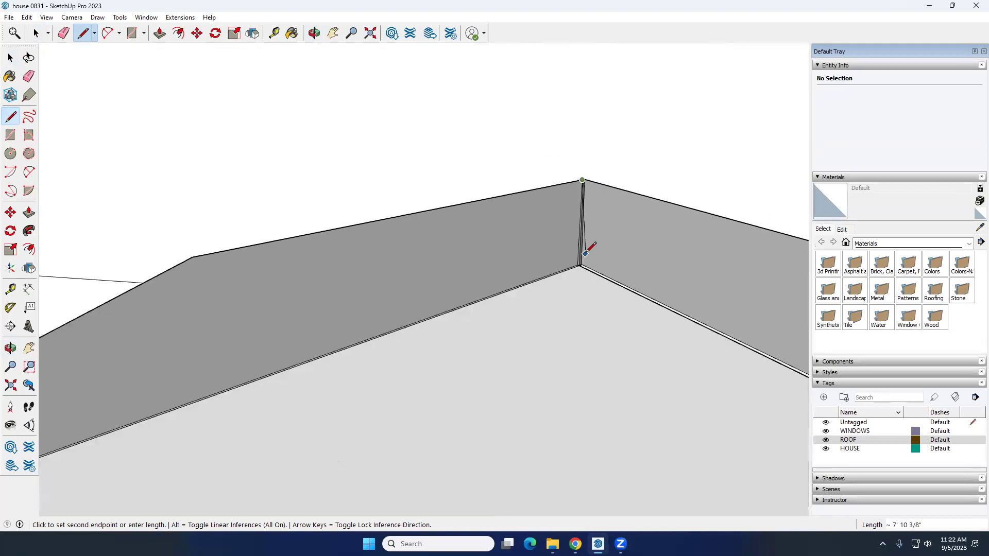
{"action": "scroll", "coordinate": [572, 276], "scroll_direction": "up", "scroll_amount": 1}
{"action": "key", "text": "Escape"}
Draw a line about 3/4" long across the ridge gap's front end and another from its midpoint to the front slope's apex
{"action": "left_click", "coordinate": [554, 302]}
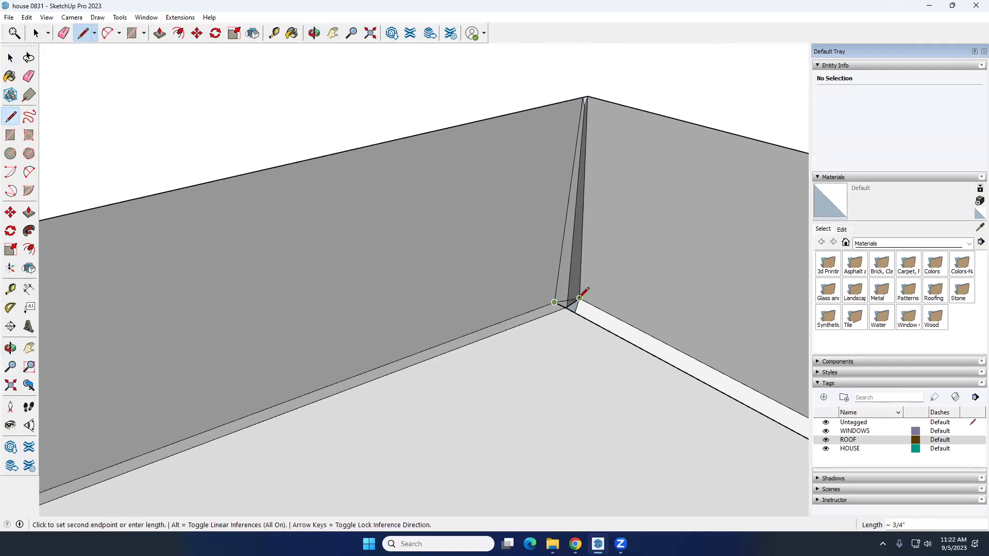
{"action": "left_click", "coordinate": [579, 298]}
{"action": "scroll", "coordinate": [573, 296], "scroll_direction": "up", "scroll_amount": 3}
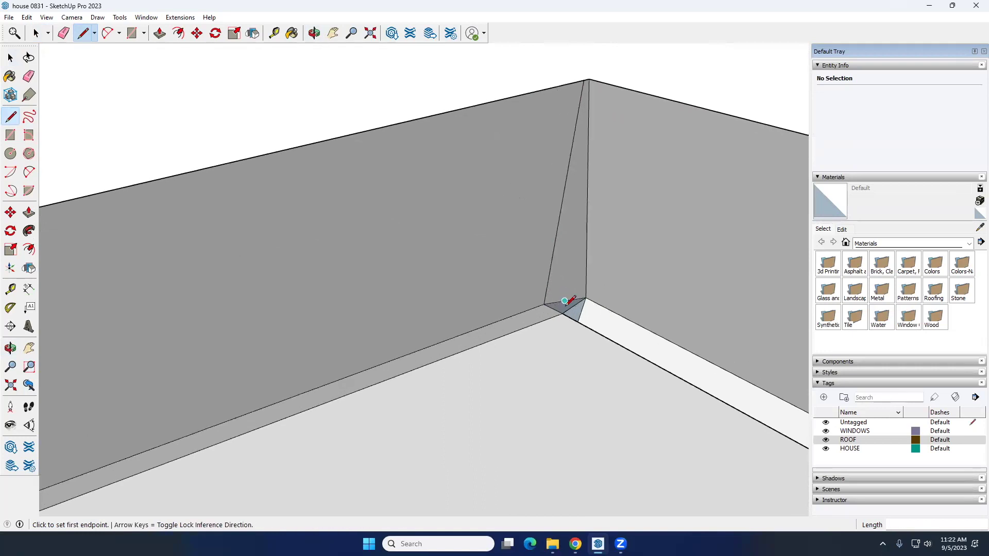
{"action": "left_click", "coordinate": [570, 319]}
{"action": "left_click", "coordinate": [568, 296]}
{"action": "key", "text": "space"}
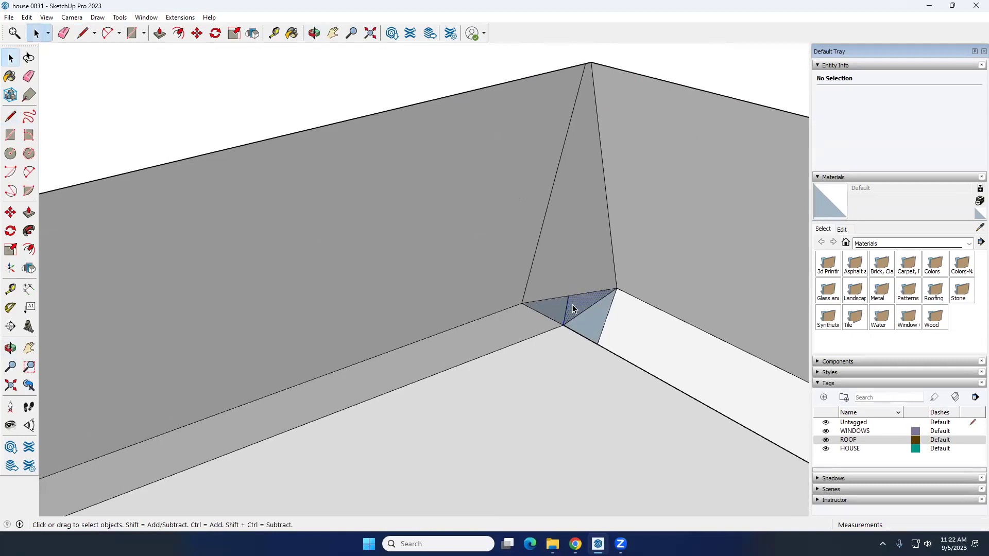
Select the two small triangular faces at the ridge's front end and reverse them
{"action": "left_click", "coordinate": [573, 309]}
{"action": "left_click", "coordinate": [561, 308], "text": "ctrl"}
{"action": "right_click", "coordinate": [563, 310]}
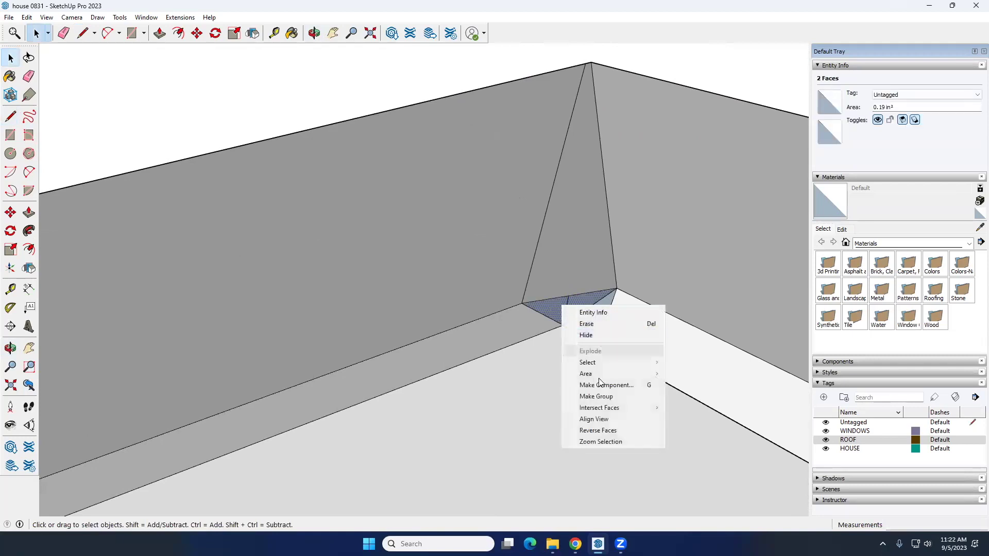
{"action": "left_click", "coordinate": [598, 431]}
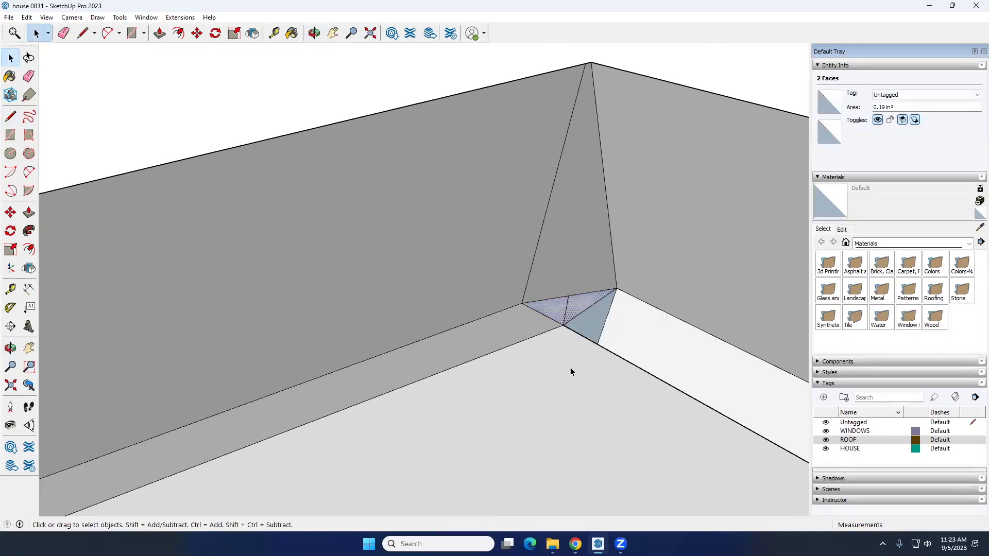
Close the hip gap at the other front corner of the patio roof with a line about 5/8" long between the upper slab corners
{"action": "scroll", "coordinate": [529, 281], "scroll_direction": "down", "scroll_amount": 10}
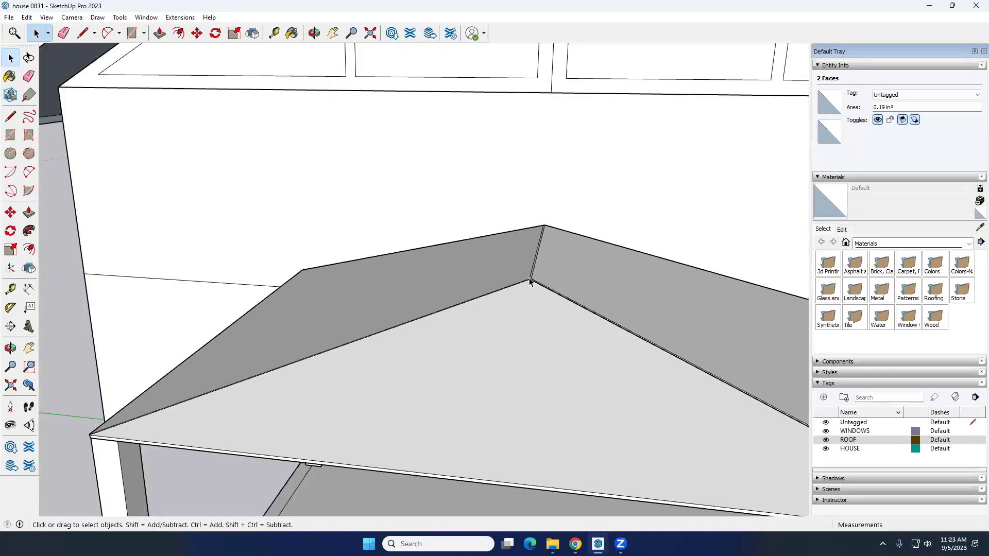
{"action": "scroll", "coordinate": [530, 281], "scroll_direction": "down", "scroll_amount": 5}
{"action": "middle_click_drag", "start_coordinate": [499, 342], "coordinate": [355, 221]}
{"action": "scroll", "coordinate": [404, 278], "scroll_direction": "up", "scroll_amount": 5}
{"action": "scroll", "coordinate": [382, 248], "scroll_direction": "up", "scroll_amount": 2}
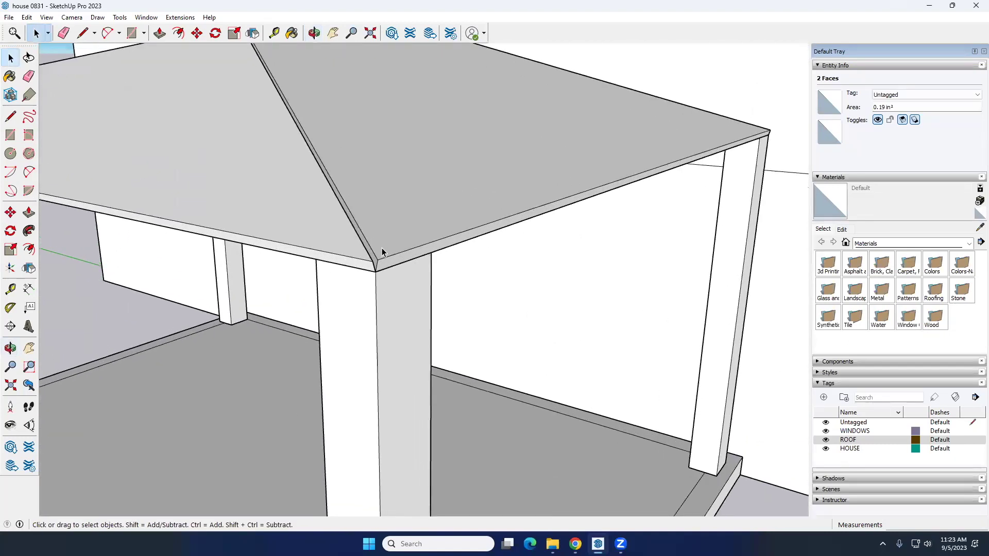
{"action": "key", "text": "l"}
{"action": "scroll", "coordinate": [399, 271], "scroll_direction": "up", "scroll_amount": 2}
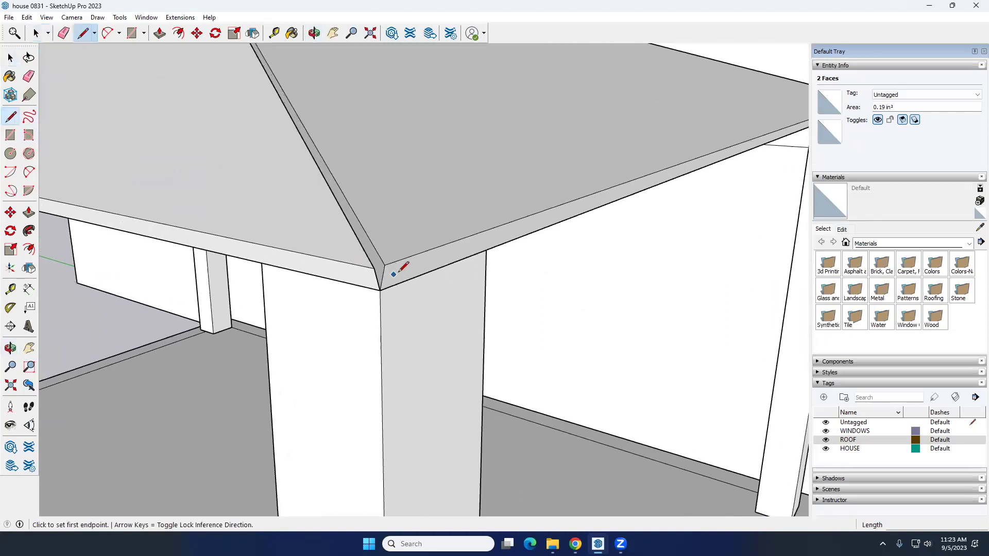
{"action": "scroll", "coordinate": [398, 272], "scroll_direction": "up", "scroll_amount": 2}
{"action": "left_click", "coordinate": [356, 264]}
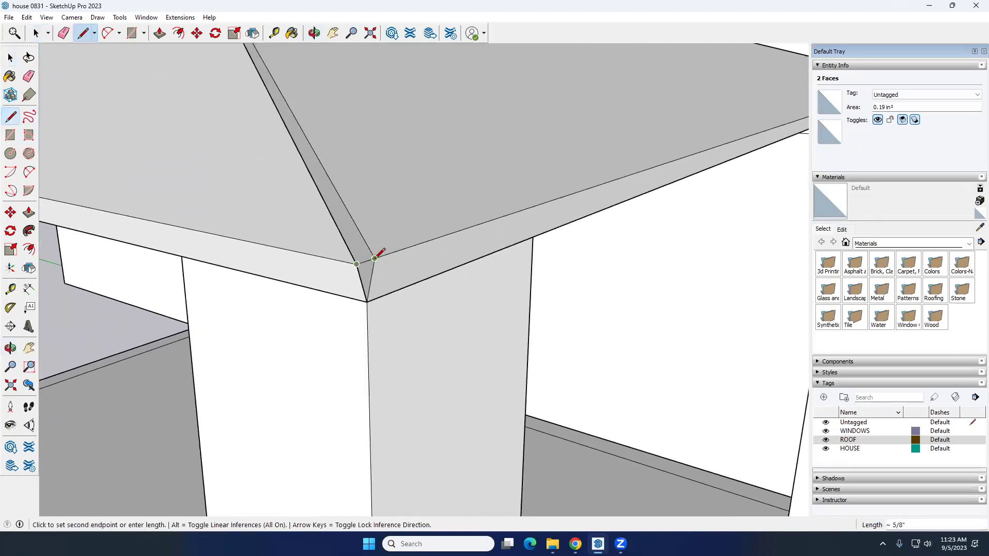
{"action": "left_click", "coordinate": [375, 258]}
{"action": "key", "text": "space"}
Select all connected geometry of the thickened patio roof and make it a group
{"action": "scroll", "coordinate": [365, 269], "scroll_direction": "down", "scroll_amount": 4}
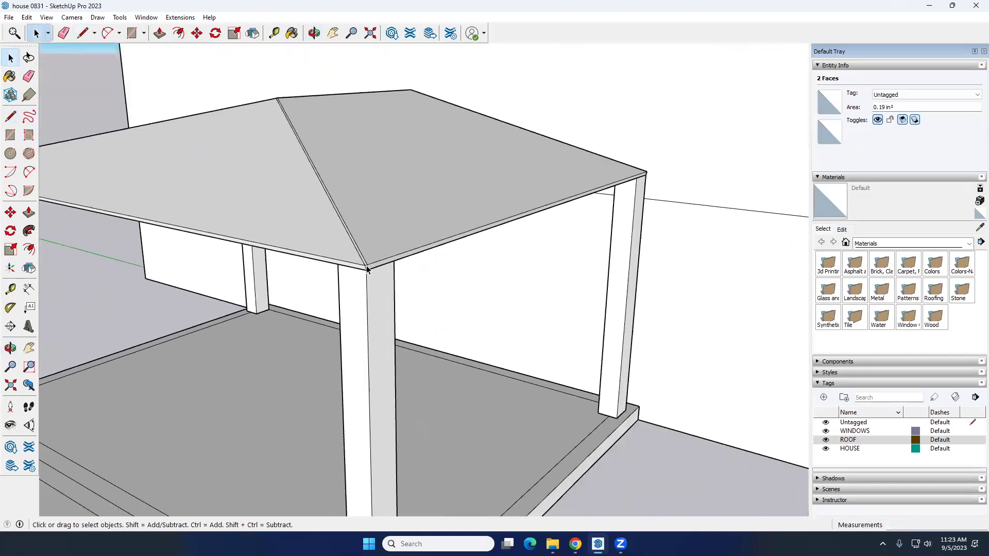
{"action": "scroll", "coordinate": [366, 268], "scroll_direction": "down", "scroll_amount": 2}
{"action": "middle_click_drag", "start_coordinate": [392, 265], "coordinate": [593, 427]}
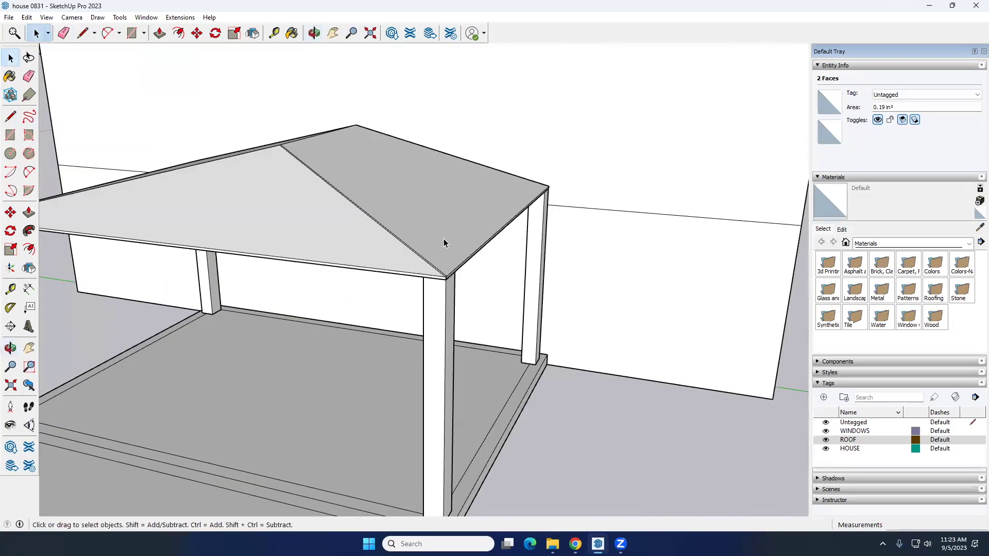
{"action": "scroll", "coordinate": [444, 239], "scroll_direction": "down", "scroll_amount": 2}
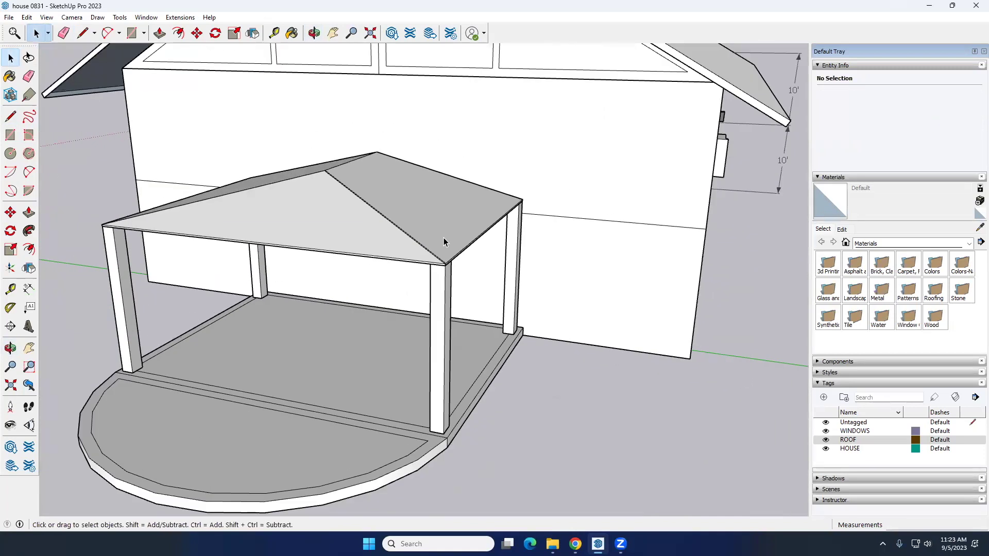
{"action": "scroll", "coordinate": [448, 252], "scroll_direction": "down", "scroll_amount": 2}
{"action": "scroll", "coordinate": [456, 278], "scroll_direction": "up", "scroll_amount": 2}
{"action": "scroll", "coordinate": [433, 291], "scroll_direction": "down", "scroll_amount": 2}
{"action": "middle_click_drag", "start_coordinate": [419, 299], "coordinate": [329, 209]}
{"action": "triple_click", "coordinate": [329, 209]}
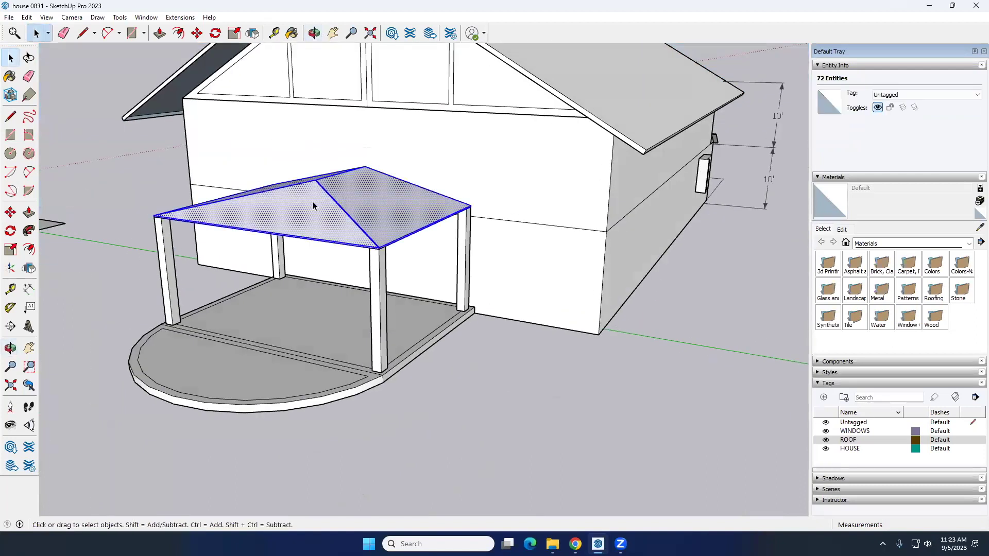
{"action": "right_click", "coordinate": [313, 202]}
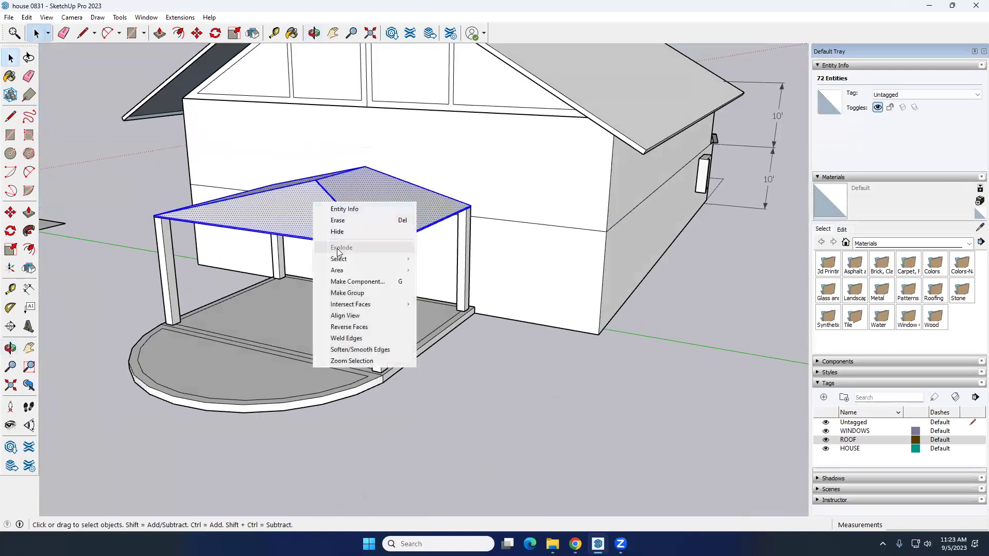
{"action": "left_click", "coordinate": [359, 293]}
Select all the groups forming the patio, including its roof and posts, and create a tag named patio
{"action": "scroll", "coordinate": [502, 356], "scroll_direction": "down", "scroll_amount": 3}
{"action": "left_click", "coordinate": [499, 358]}
{"action": "middle_click_drag", "start_coordinate": [500, 357], "coordinate": [354, 255]}
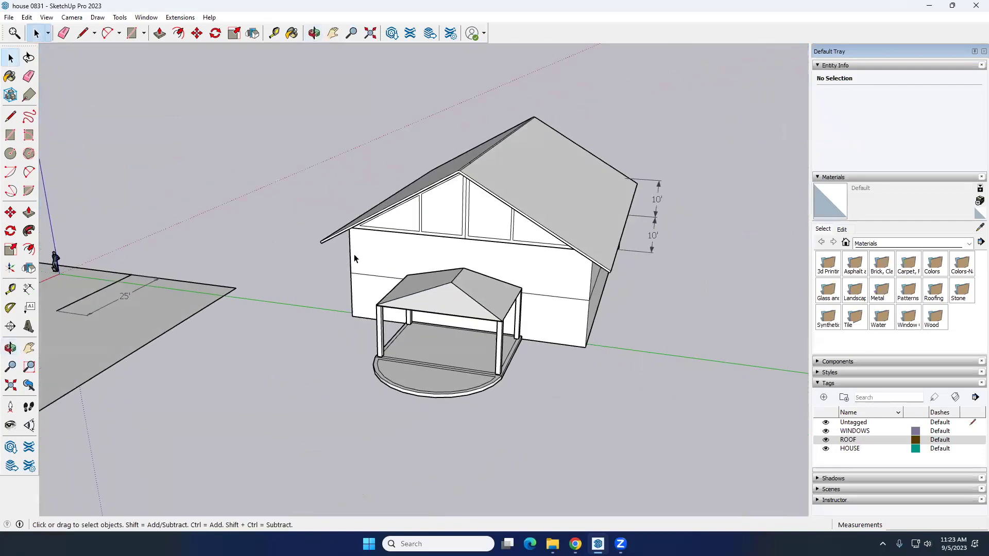
{"action": "left_click_drag", "start_coordinate": [492, 365], "coordinate": [547, 412]}
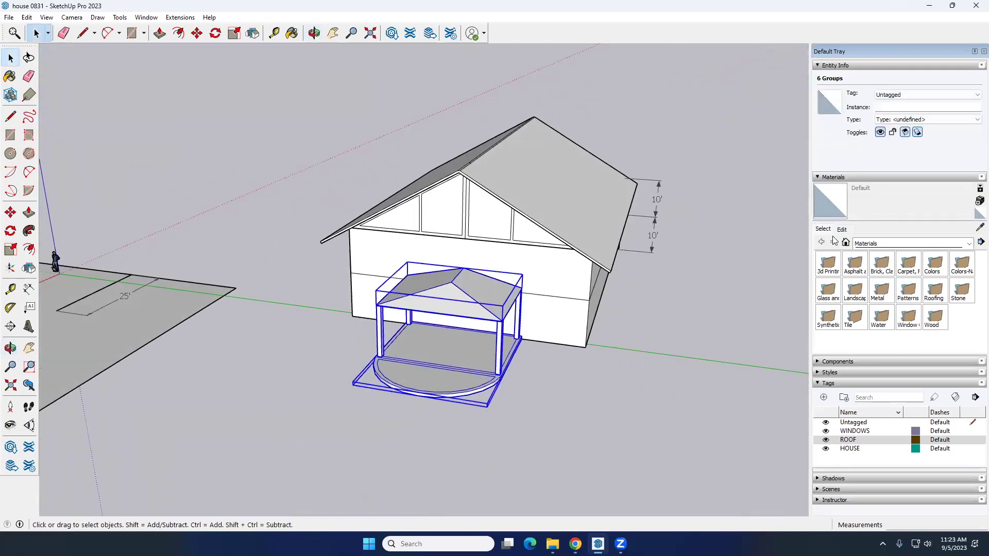
{"action": "left_click", "coordinate": [834, 386]}
{"action": "left_click", "coordinate": [831, 386]}
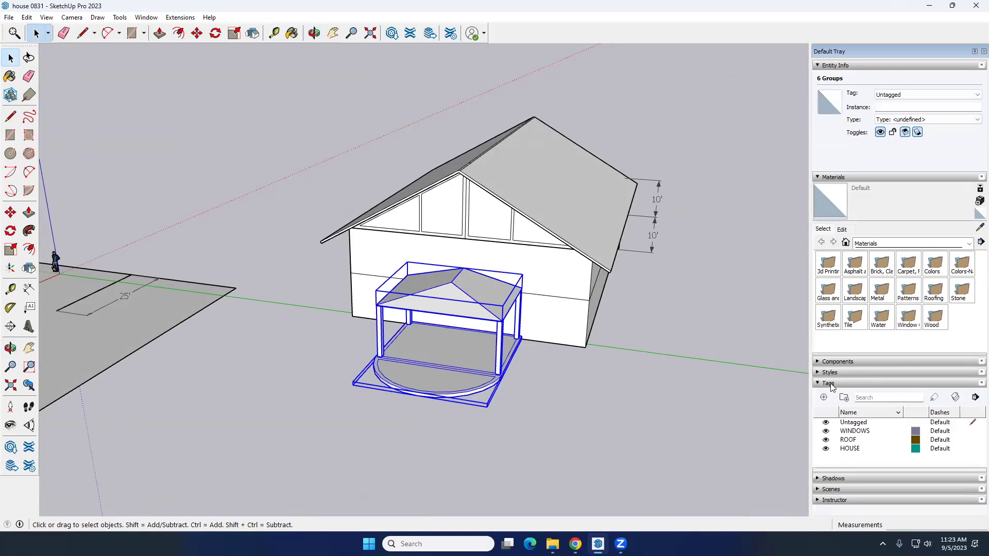
{"action": "left_click", "coordinate": [824, 398]}
{"action": "type", "text": "pati"}
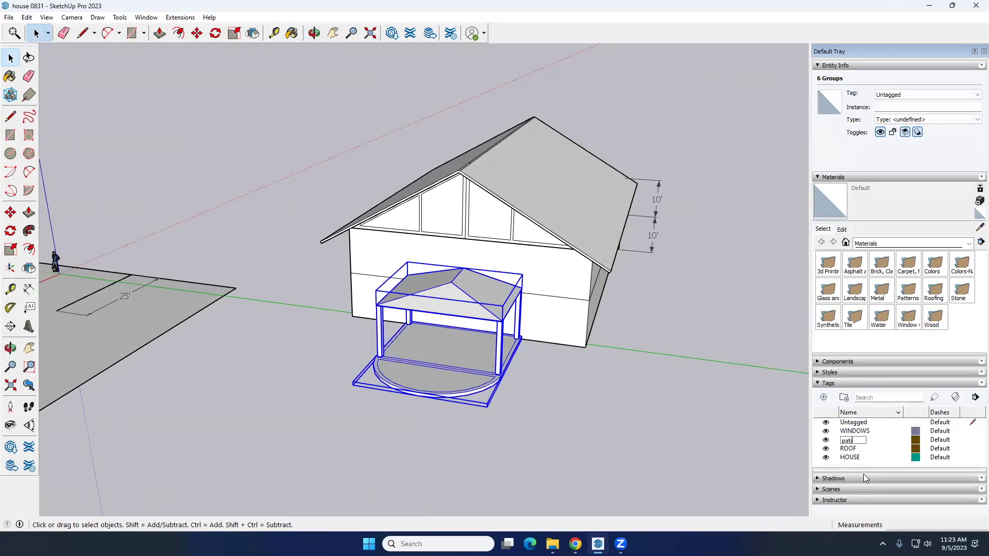
{"action": "type", "text": "o"}
{"action": "key", "text": "Return"}
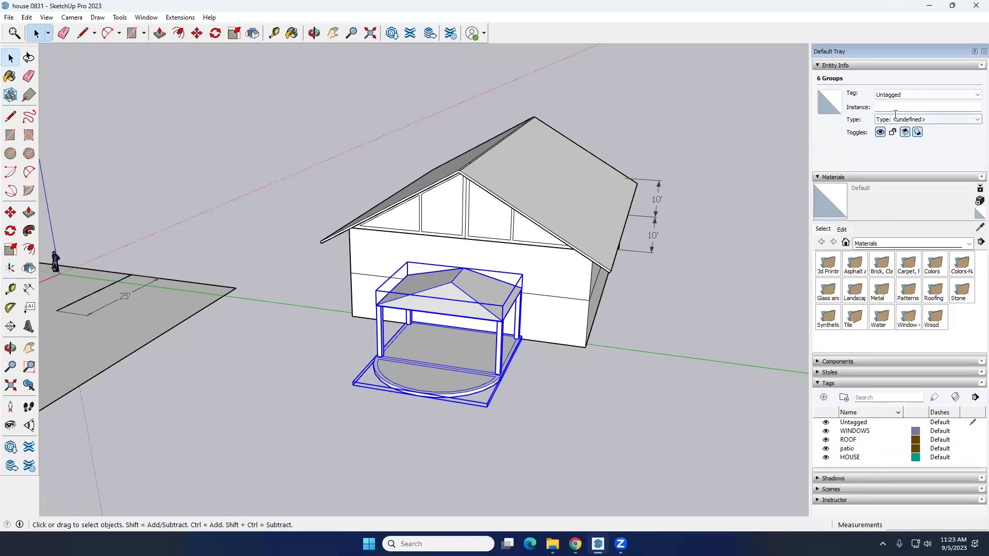
Assign the selected patio groups to the patio tag and clear the selection
{"action": "left_click", "coordinate": [928, 95]}
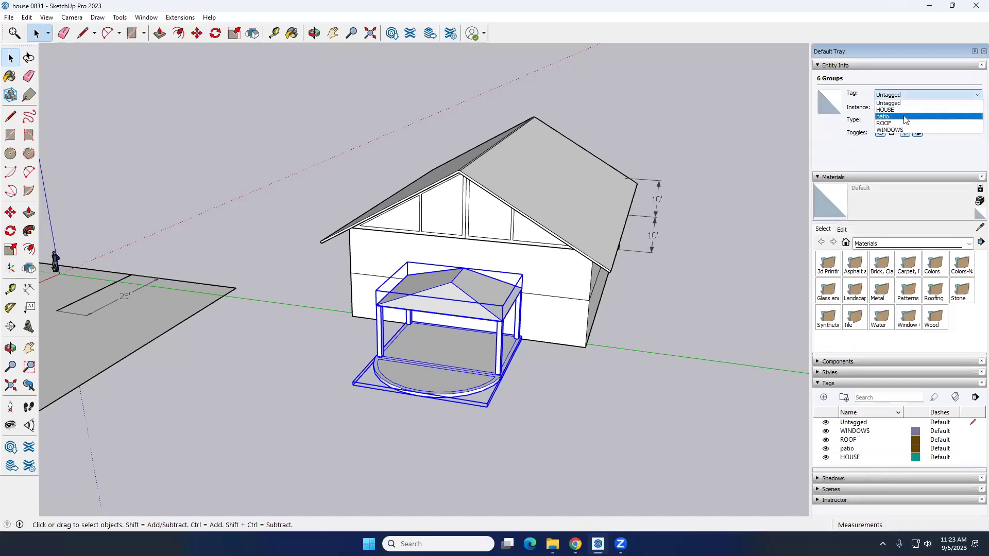
{"action": "left_click", "coordinate": [883, 117]}
{"action": "left_click", "coordinate": [660, 392]}
Open the house group and draw a window rectangle on the long side wall's lower storey, near the end away from the patio
{"action": "middle_click_drag", "start_coordinate": [623, 391], "coordinate": [530, 360]}
{"action": "scroll", "coordinate": [468, 342], "scroll_direction": "up", "scroll_amount": 10}
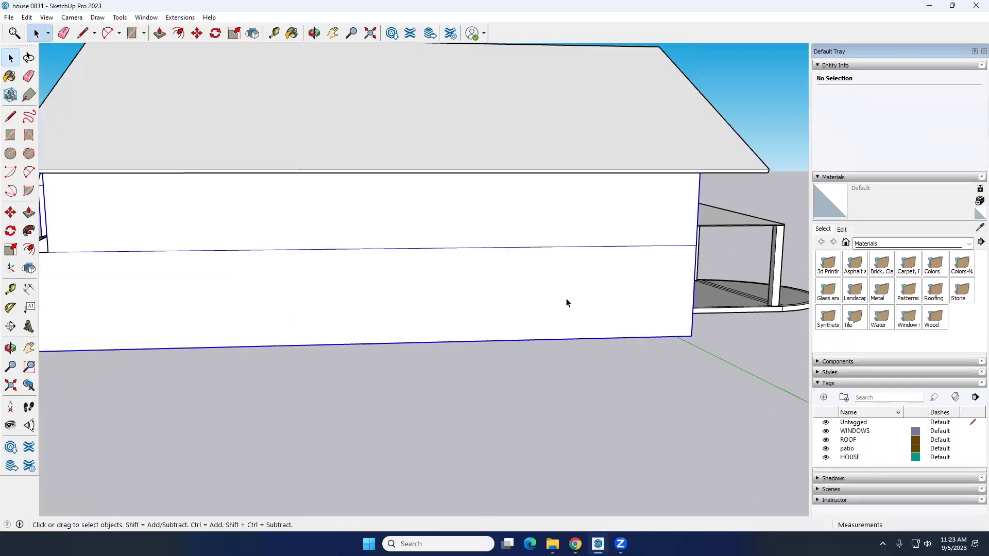
{"action": "scroll", "coordinate": [567, 298], "scroll_direction": "down", "scroll_amount": 4}
{"action": "scroll", "coordinate": [305, 296], "scroll_direction": "up", "scroll_amount": 3}
{"action": "double_click", "coordinate": [277, 292]}
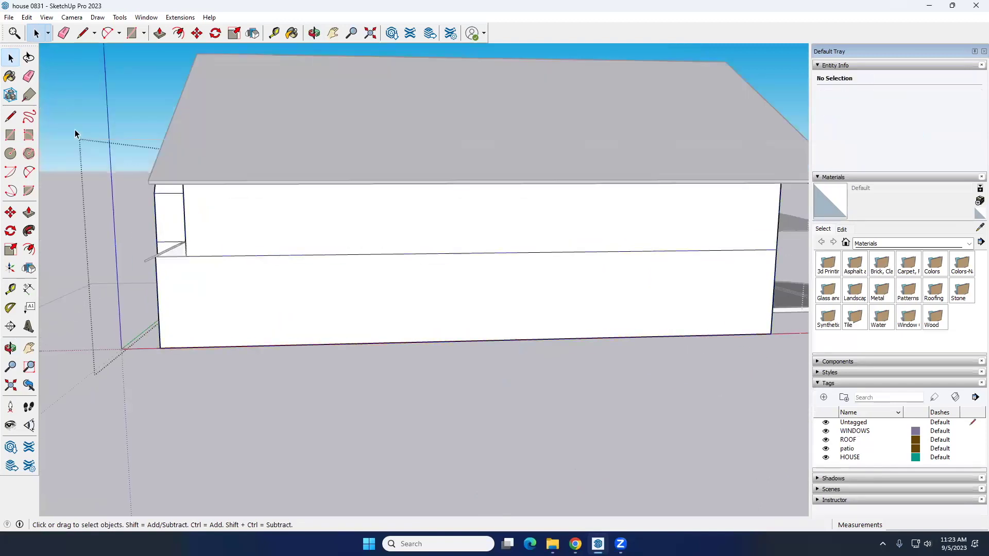
{"action": "left_click", "coordinate": [15, 138]}
{"action": "scroll", "coordinate": [195, 294], "scroll_direction": "up", "scroll_amount": 2}
{"action": "left_click", "coordinate": [190, 282]}
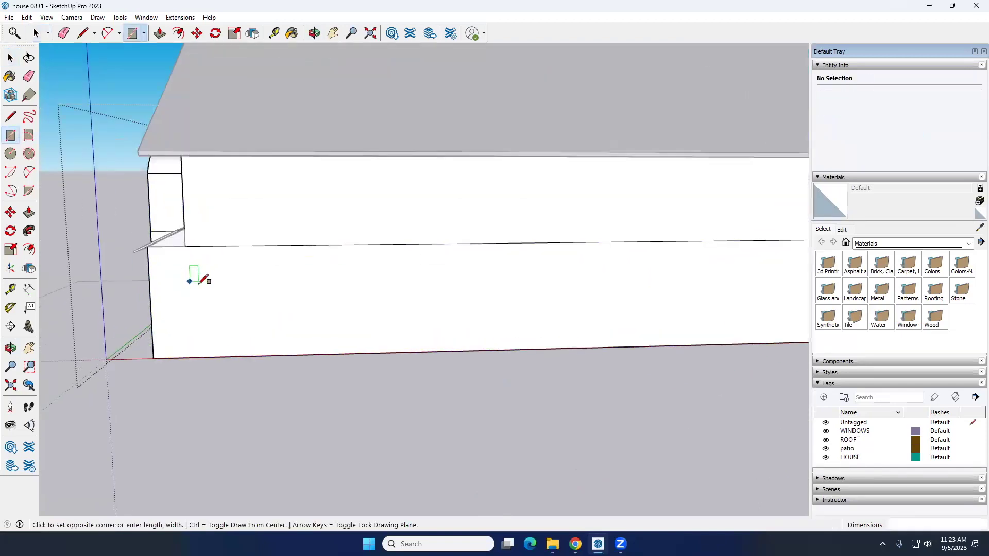
{"action": "left_click", "coordinate": [277, 320]}
{"action": "key", "text": "space"}
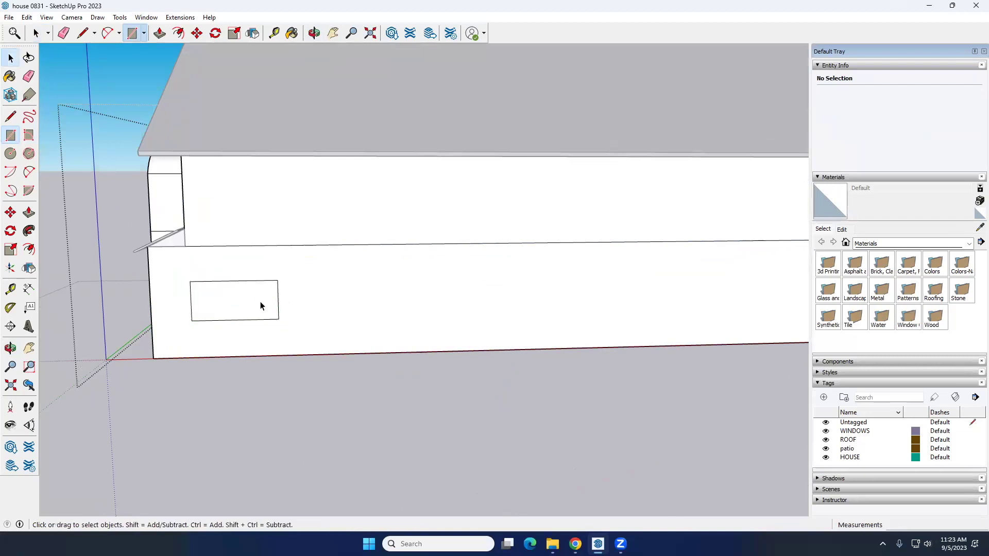
Offset the window rectangle's edges slightly inward to form a frame
{"action": "double_click", "coordinate": [249, 304]}
{"action": "left_click", "coordinate": [28, 249]}
{"action": "scroll", "coordinate": [262, 320], "scroll_direction": "up", "scroll_amount": 3}
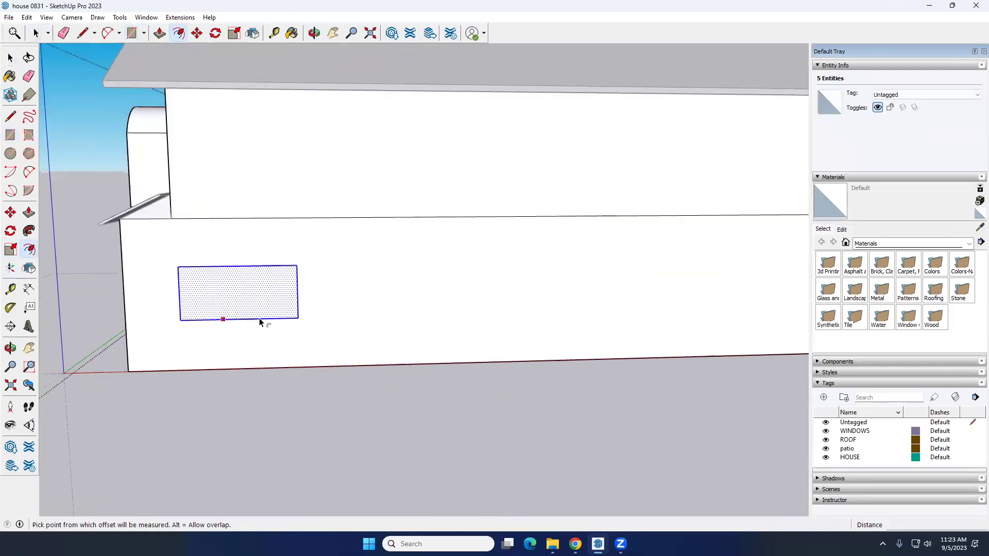
{"action": "left_click", "coordinate": [281, 317]}
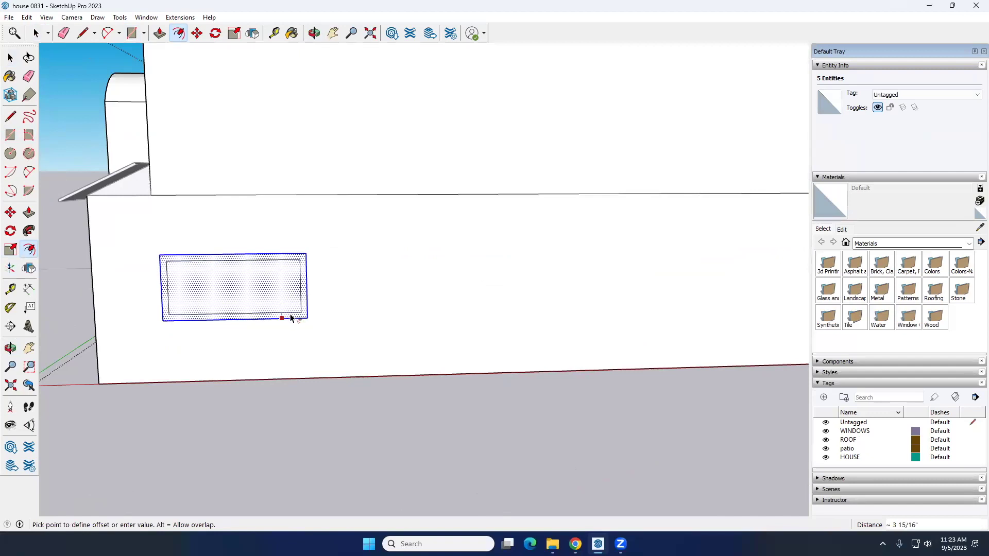
{"action": "left_click", "coordinate": [287, 316]}
{"action": "key", "text": "space"}
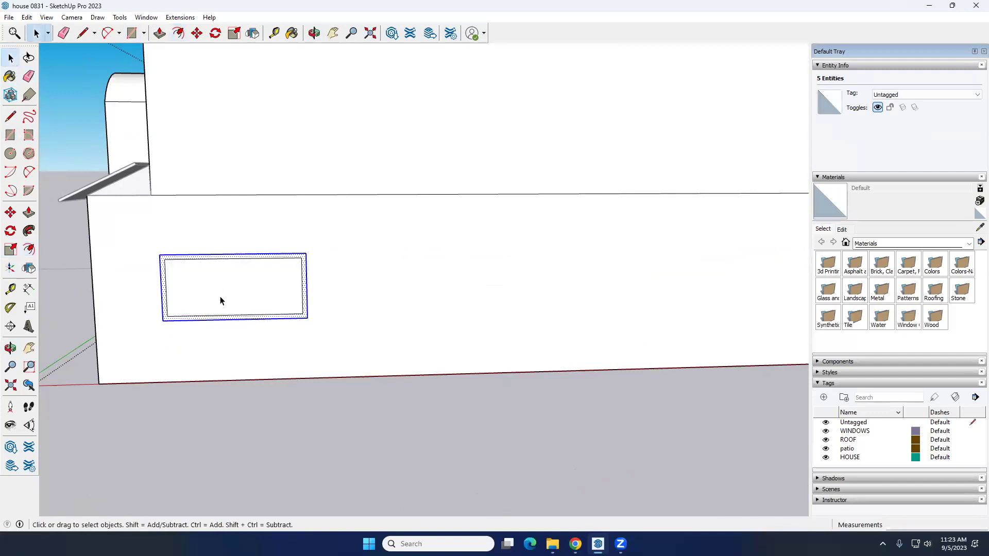
Remove the framed window from inside the house group and try pasting it outside the group
{"action": "triple_click", "coordinate": [221, 298]}
{"action": "left_click", "coordinate": [60, 251]}
{"action": "left_click_drag", "start_coordinate": [151, 241], "coordinate": [357, 345]}
{"action": "key", "text": "Delete"}
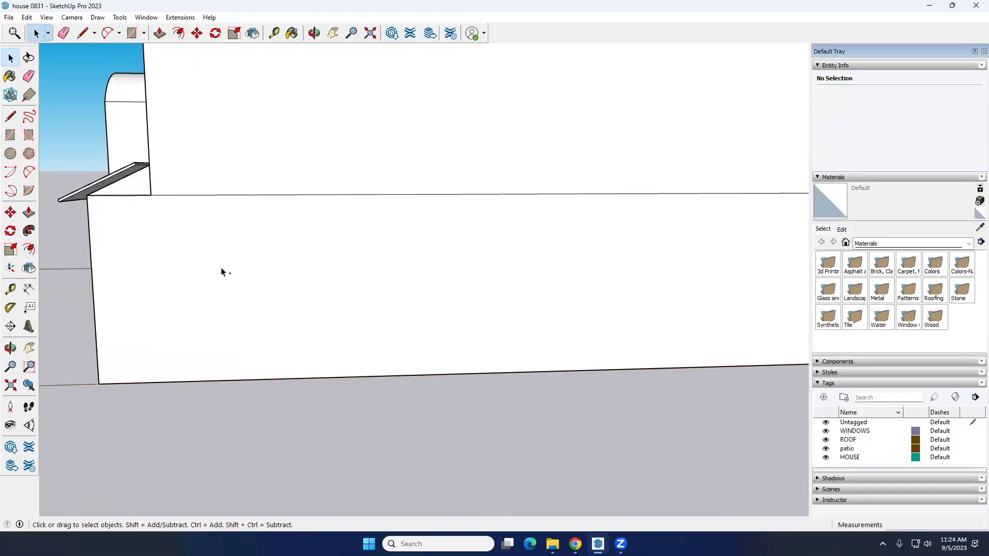
{"action": "key", "text": "ctrl+v"}
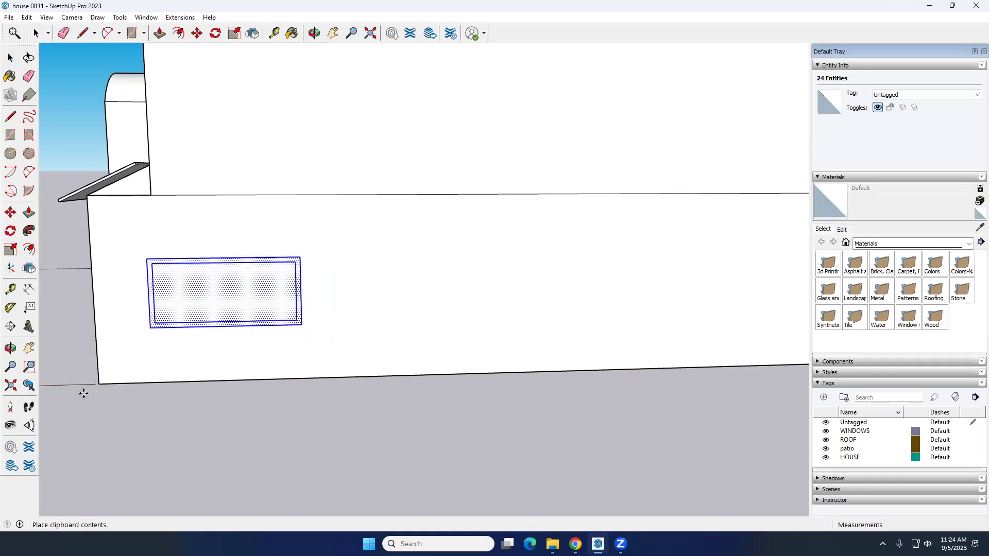
{"action": "key", "text": "Escape"}
Draw a window rectangle about 7' 10" wide outside the house group, on the lower side wall near the end away from the patio
{"action": "scroll", "coordinate": [82, 393], "scroll_direction": "down", "scroll_amount": 3}
{"action": "left_click", "coordinate": [11, 135]}
{"action": "left_click", "coordinate": [157, 293]}
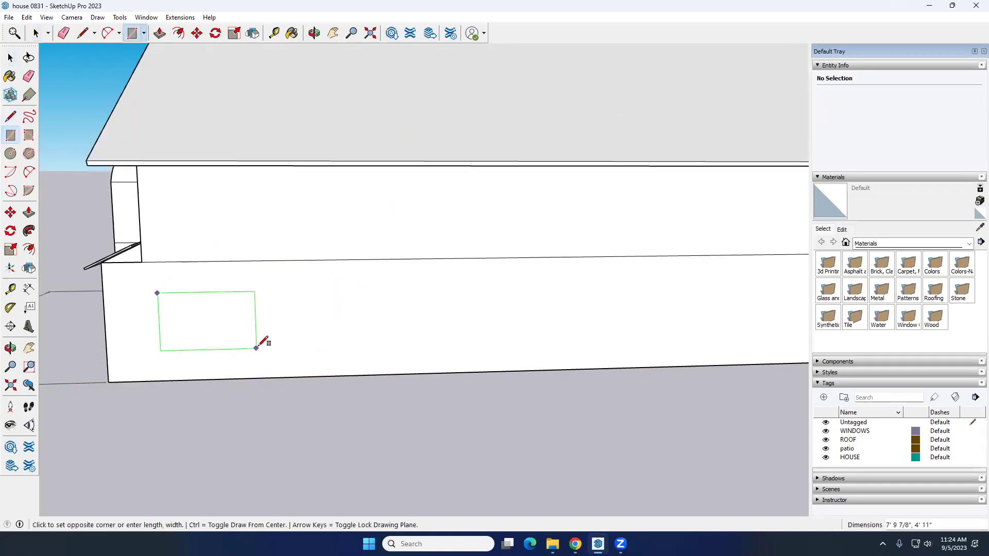
{"action": "left_click", "coordinate": [256, 341]}
{"action": "key", "text": "space"}
Offset the window rectangle about 4 11/16" inward to form its frame
{"action": "double_click", "coordinate": [212, 311]}
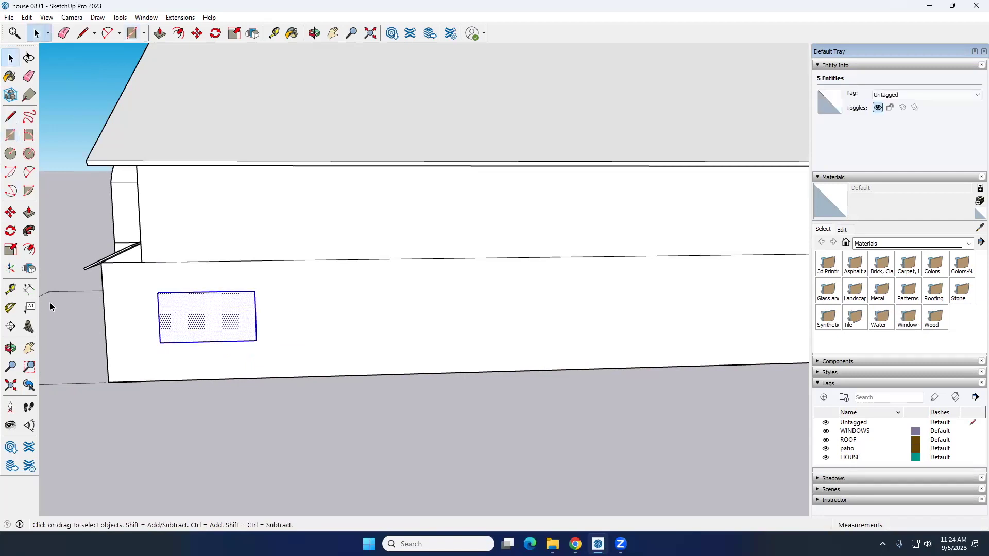
{"action": "left_click", "coordinate": [29, 249]}
{"action": "scroll", "coordinate": [209, 320], "scroll_direction": "up", "scroll_amount": 1}
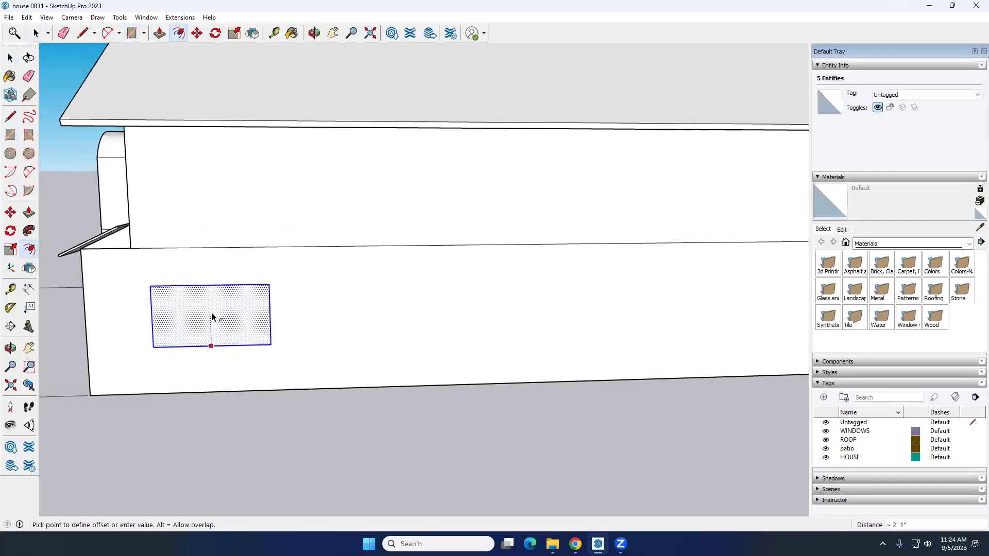
{"action": "left_click", "coordinate": [242, 343]}
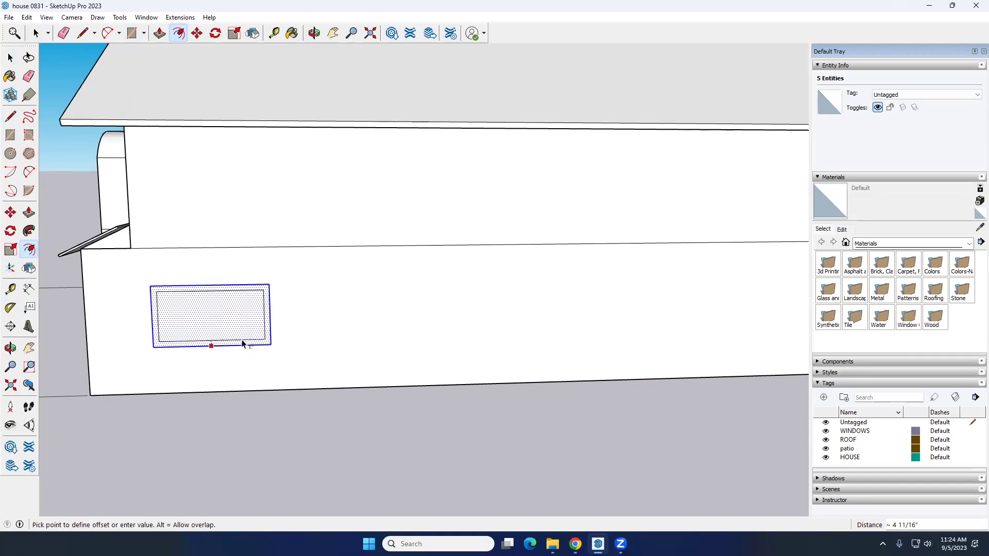
{"action": "key", "text": "space"}
Select the whole framed window and copy it along the lower side wall to near the wall's middle
{"action": "left_click", "coordinate": [206, 416]}
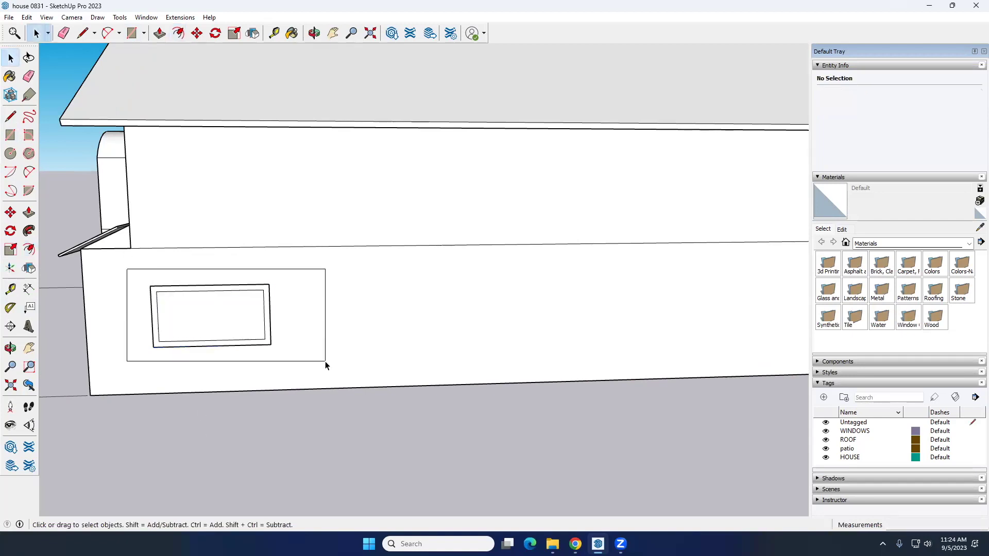
{"action": "left_click_drag", "start_coordinate": [326, 366], "coordinate": [326, 366]}
{"action": "left_click", "coordinate": [11, 213]}
{"action": "key", "text": "ctrl"}
{"action": "left_click", "coordinate": [153, 349]}
{"action": "left_click", "coordinate": [490, 339]}
Copy the middle window further along the wall to a spot near the patio end
{"action": "scroll", "coordinate": [506, 349], "scroll_direction": "down", "scroll_amount": 5}
{"action": "scroll", "coordinate": [424, 320], "scroll_direction": "up", "scroll_amount": 5}
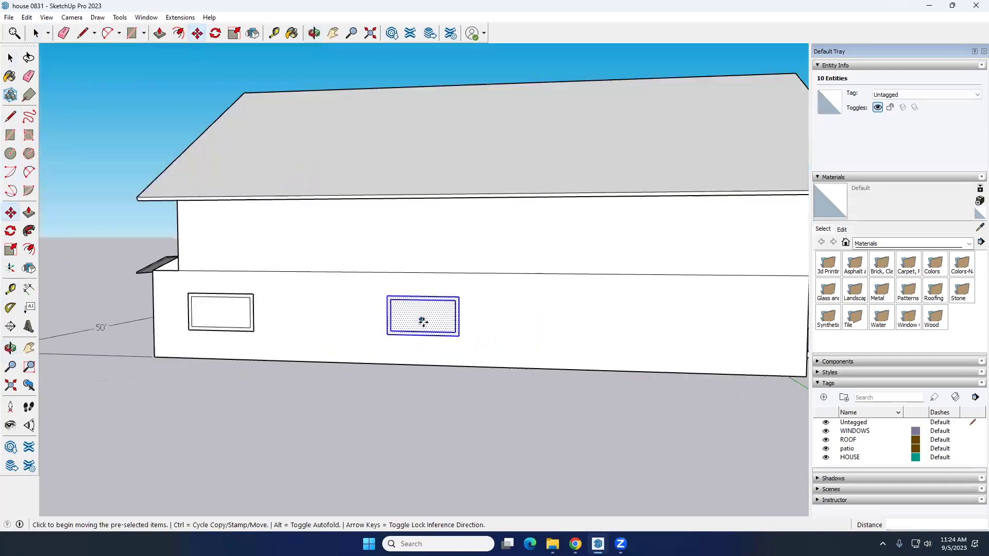
{"action": "key", "text": "ctrl"}
{"action": "left_click", "coordinate": [374, 340]}
{"action": "scroll", "coordinate": [515, 336], "scroll_direction": "down", "scroll_amount": 5}
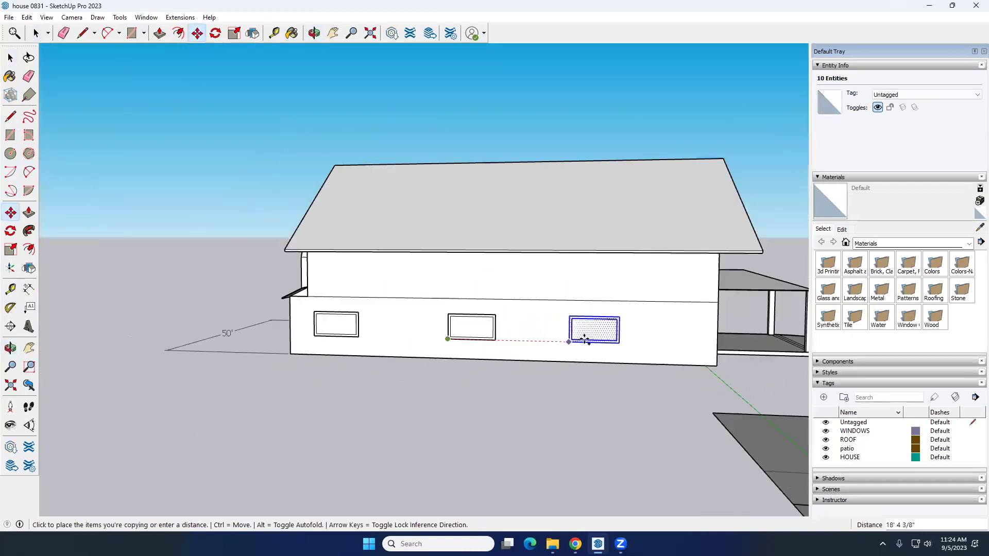
{"action": "left_click", "coordinate": [620, 341]}
{"action": "key", "text": "space"}
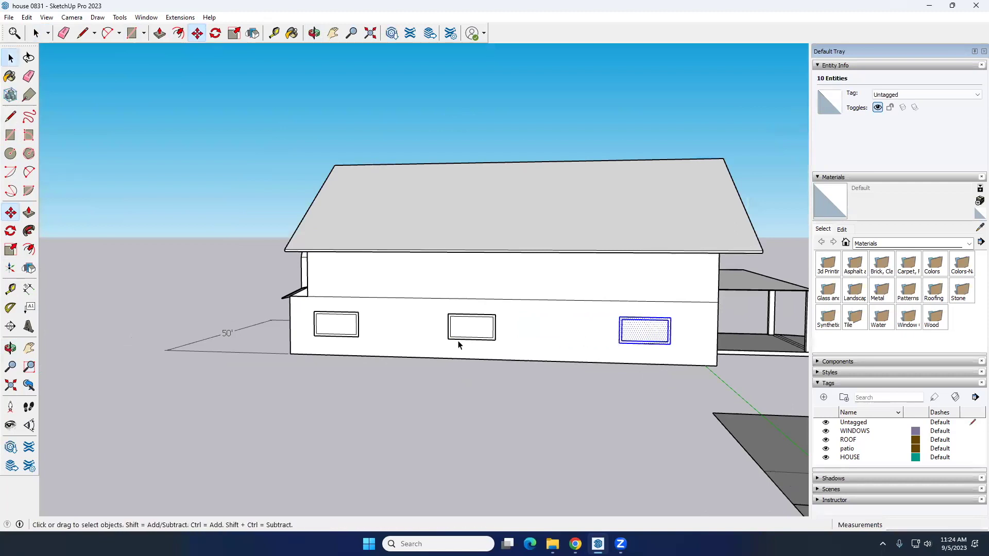
Scale the middle window down vertically into a low horizontal strip, keeping its upper edge in place
{"action": "scroll", "coordinate": [469, 333], "scroll_direction": "up", "scroll_amount": 10}
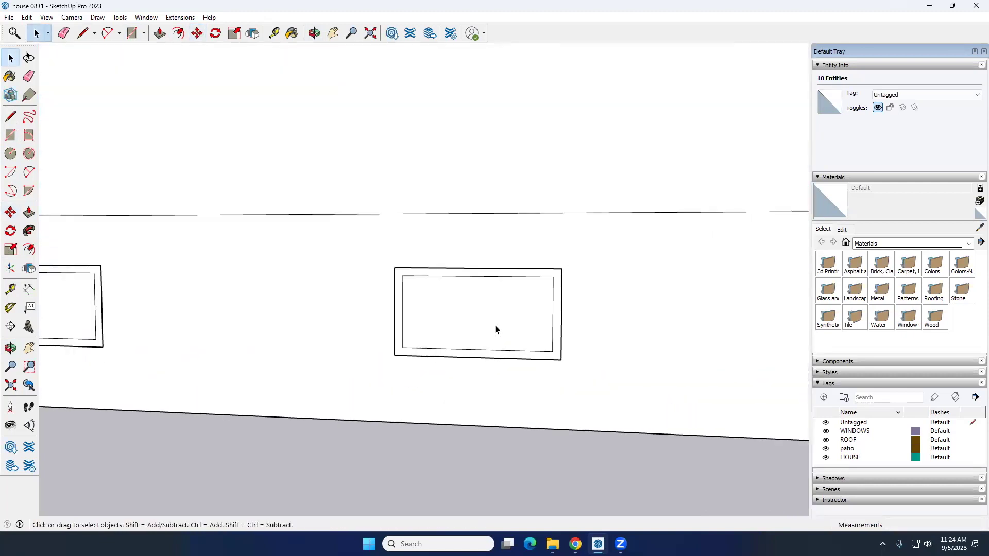
{"action": "triple_click", "coordinate": [495, 327]}
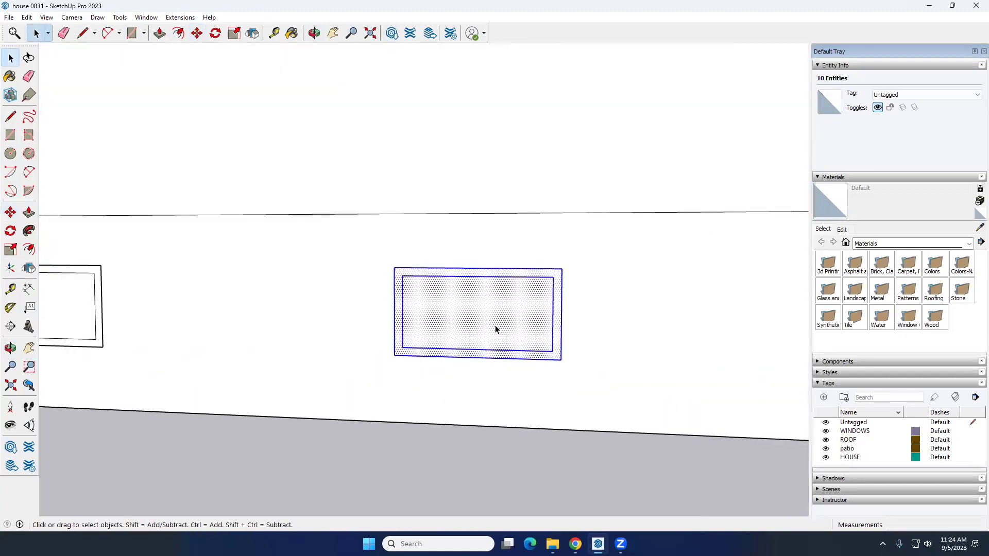
{"action": "left_click", "coordinate": [10, 249]}
{"action": "left_click", "coordinate": [476, 357]}
{"action": "left_click", "coordinate": [477, 295]}
{"action": "key", "text": "space"}
{"action": "key", "text": "Escape"}
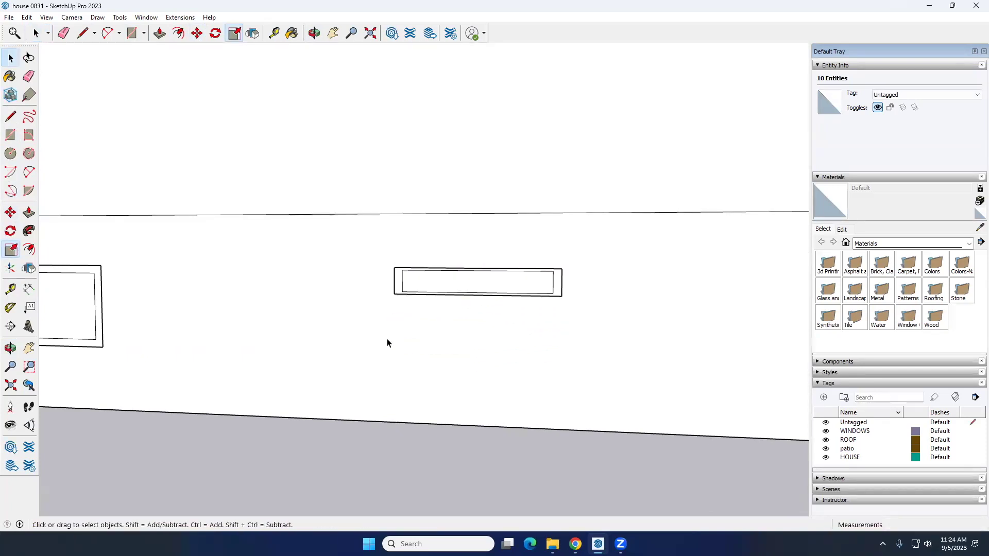
Scale the window nearest the patio to a narrow width and stretch it downward and slightly upward into a tall opening
{"action": "scroll", "coordinate": [466, 325], "scroll_direction": "down", "scroll_amount": 5}
{"action": "scroll", "coordinate": [435, 316], "scroll_direction": "up", "scroll_amount": 8}
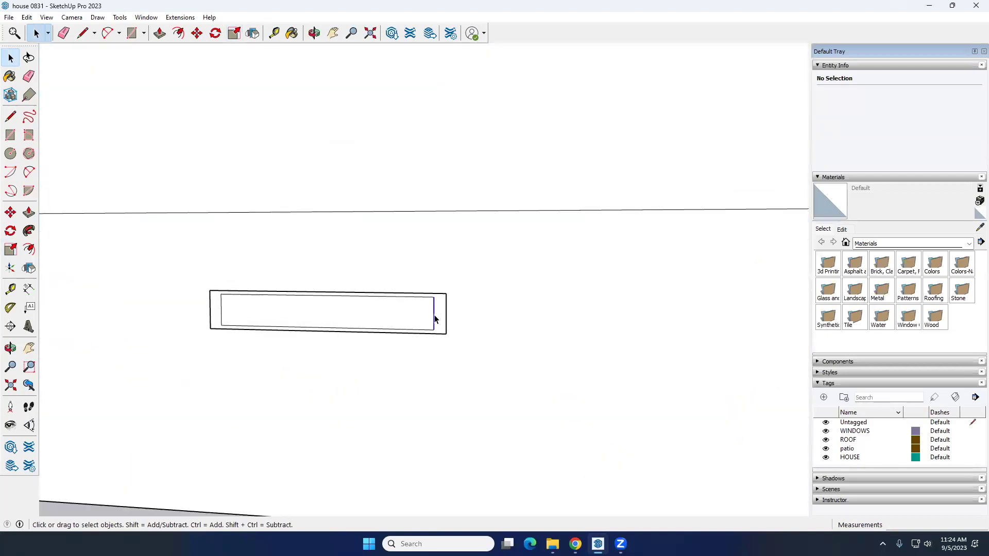
{"action": "scroll", "coordinate": [435, 319], "scroll_direction": "down", "scroll_amount": 8}
{"action": "left_click", "coordinate": [650, 335]}
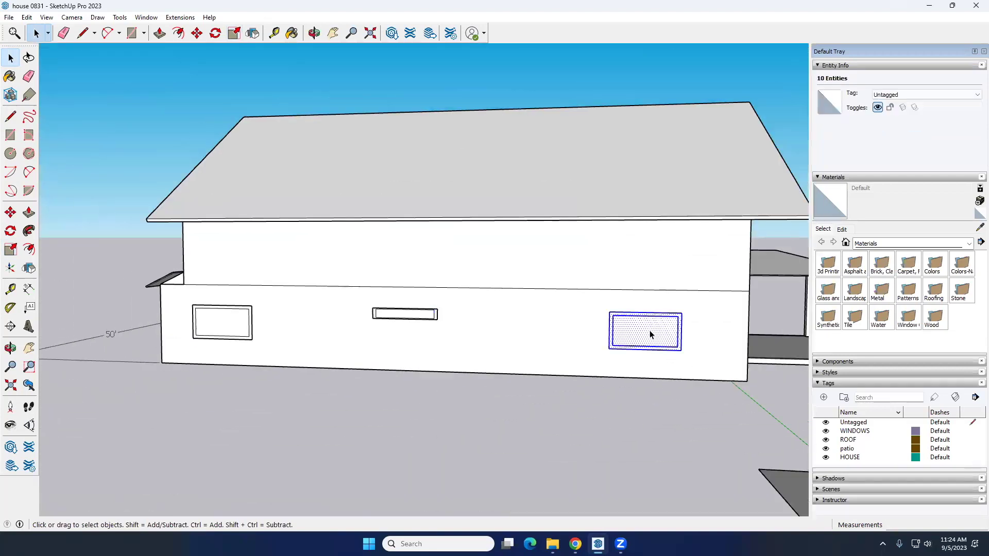
{"action": "left_click", "coordinate": [12, 250]}
{"action": "scroll", "coordinate": [610, 343], "scroll_direction": "up", "scroll_amount": 2}
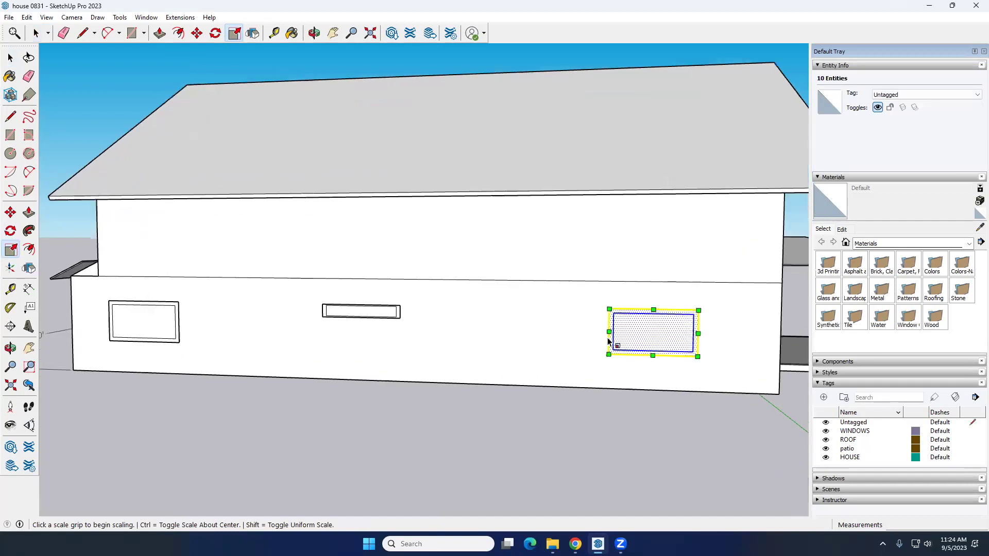
{"action": "left_click_drag", "start_coordinate": [610, 330], "coordinate": [687, 376]}
{"action": "left_click_drag", "start_coordinate": [687, 310], "coordinate": [687, 300]}
{"action": "key", "text": "space"}
Delete the distorted inner rectangle of the tall window nearest the patio
{"action": "scroll", "coordinate": [595, 344], "scroll_direction": "down", "scroll_amount": 3}
{"action": "scroll", "coordinate": [595, 345], "scroll_direction": "up", "scroll_amount": 10}
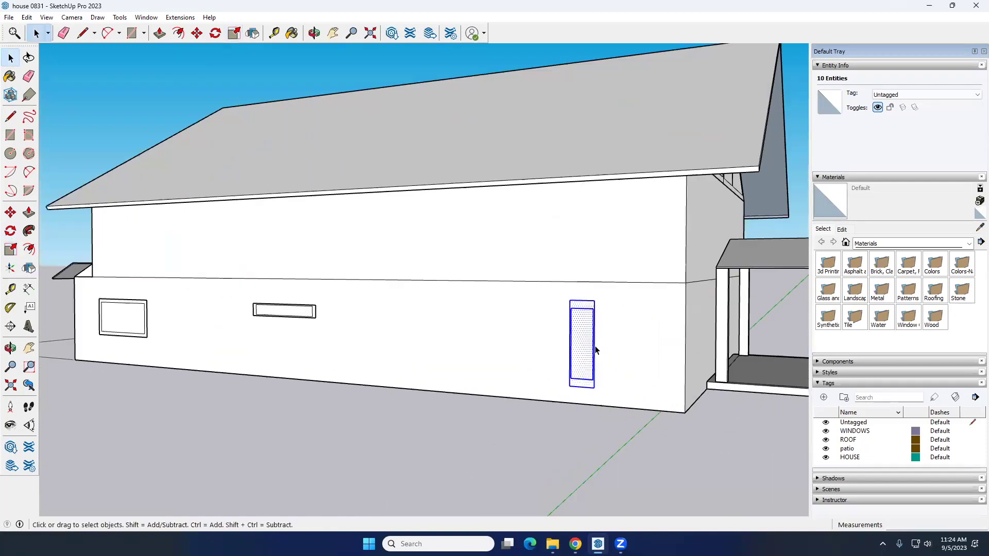
{"action": "scroll", "coordinate": [571, 338], "scroll_direction": "down", "scroll_amount": 1}
{"action": "double_click", "coordinate": [571, 338]}
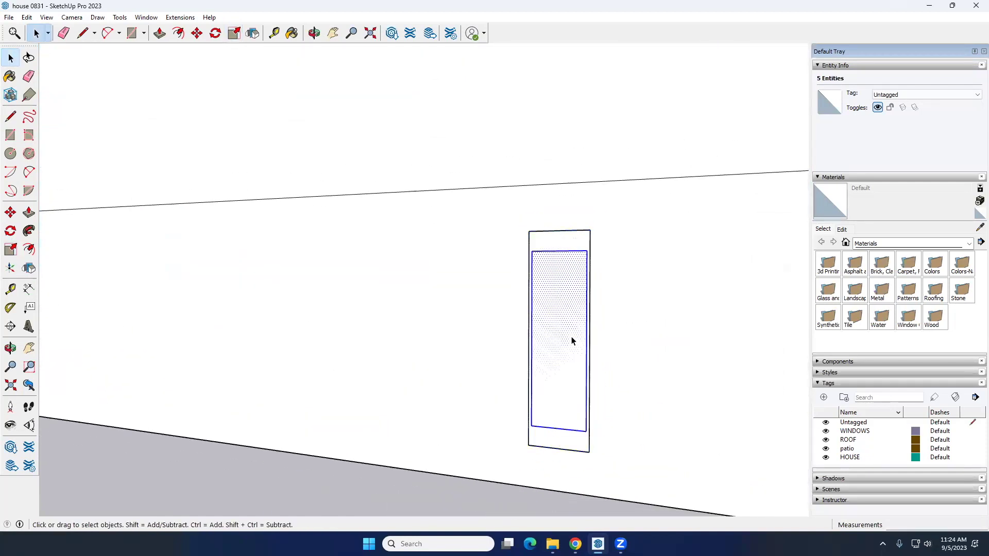
{"action": "key", "text": "Delete"}
Offset the outline of the tall window nearest the patio inward to form an even frame
{"action": "left_click", "coordinate": [29, 249]}
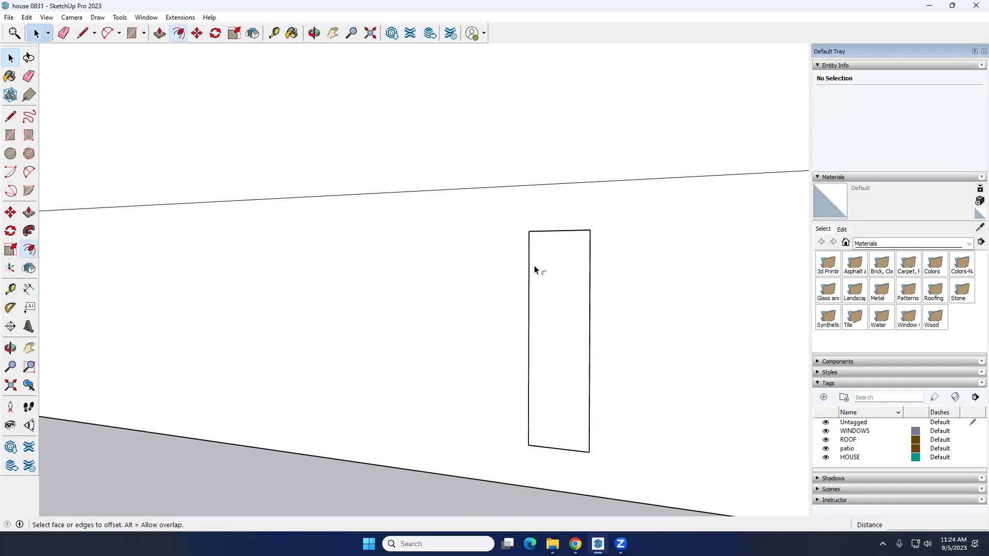
{"action": "key", "text": "space"}
{"action": "double_click", "coordinate": [559, 294]}
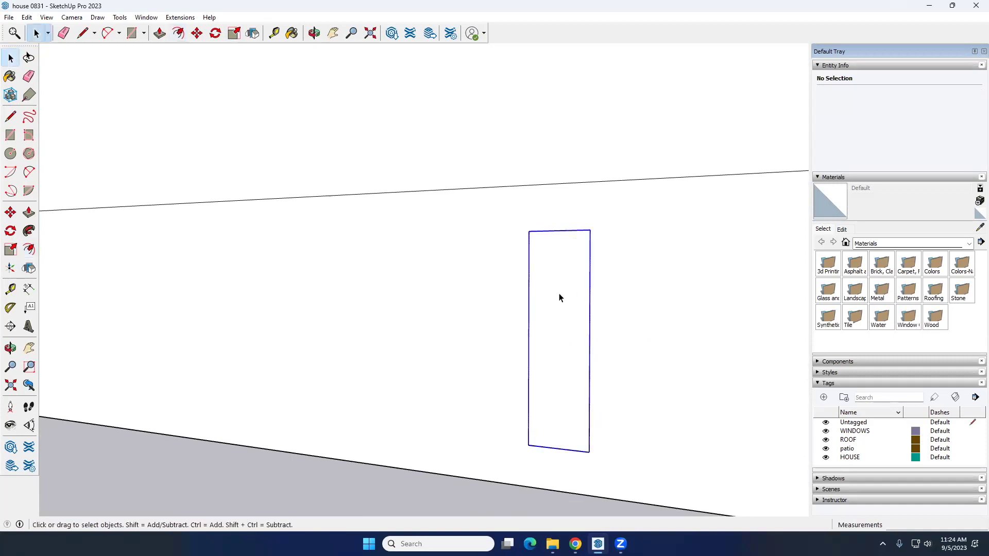
{"action": "scroll", "coordinate": [556, 342], "scroll_direction": "down", "scroll_amount": 5}
{"action": "scroll", "coordinate": [559, 348], "scroll_direction": "up", "scroll_amount": 4}
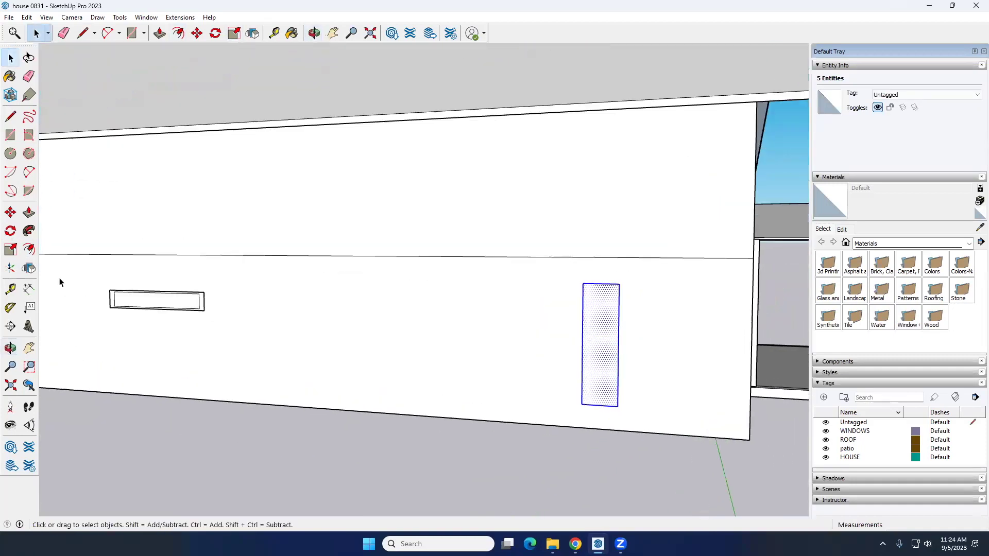
{"action": "left_click", "coordinate": [29, 250]}
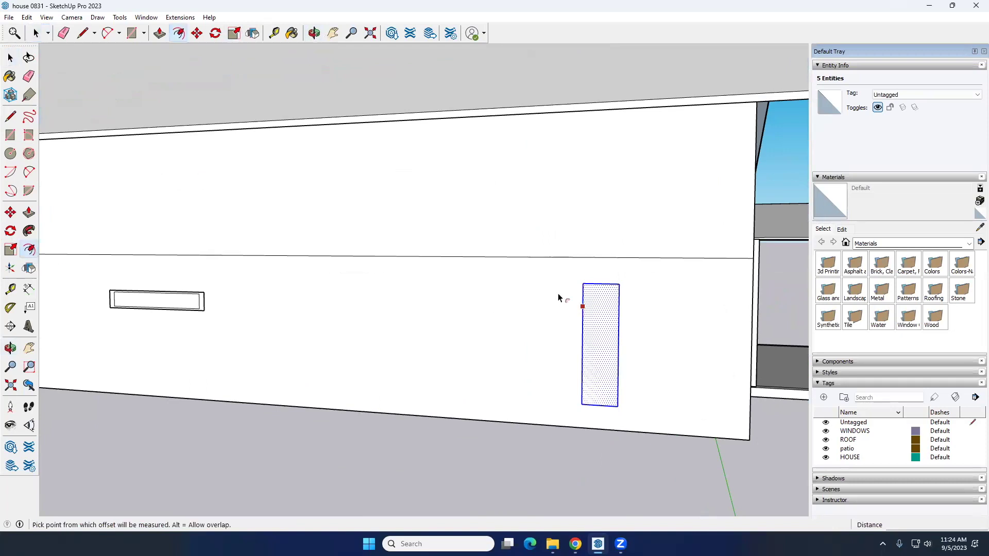
{"action": "left_click", "coordinate": [592, 292]}
{"action": "key", "text": "space"}
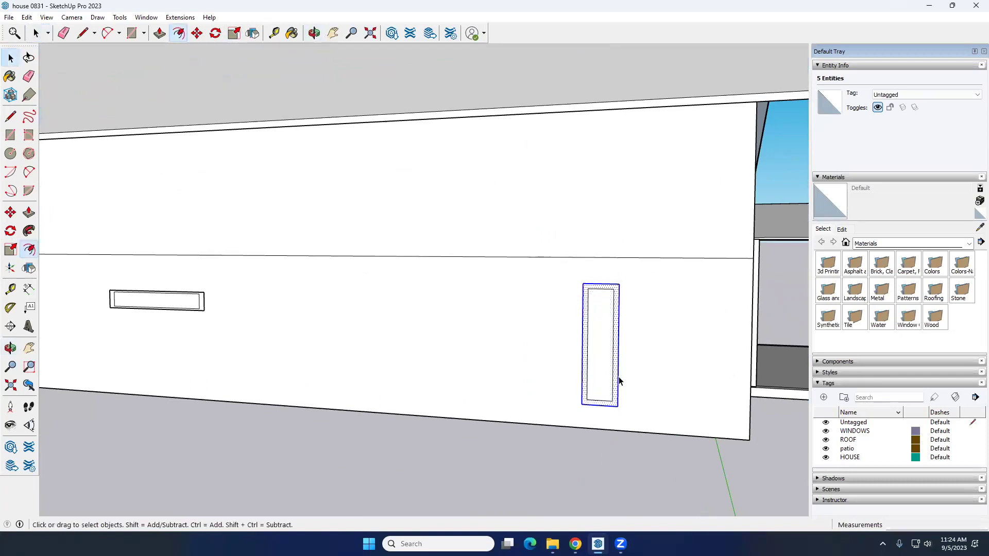
Replace the horizontal strip window's distorted inner rectangle with an even inward offset of about 2 13/16"
{"action": "scroll", "coordinate": [456, 367], "scroll_direction": "down", "scroll_amount": 5}
{"action": "scroll", "coordinate": [295, 332], "scroll_direction": "up", "scroll_amount": 2}
{"action": "scroll", "coordinate": [465, 348], "scroll_direction": "up", "scroll_amount": 6}
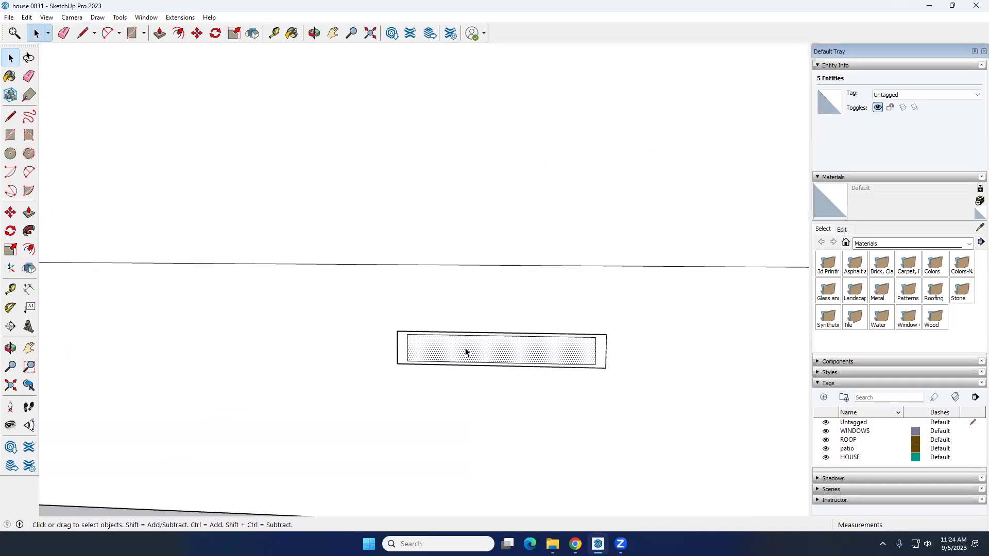
{"action": "key", "text": "Delete"}
{"action": "left_click", "coordinate": [27, 249]}
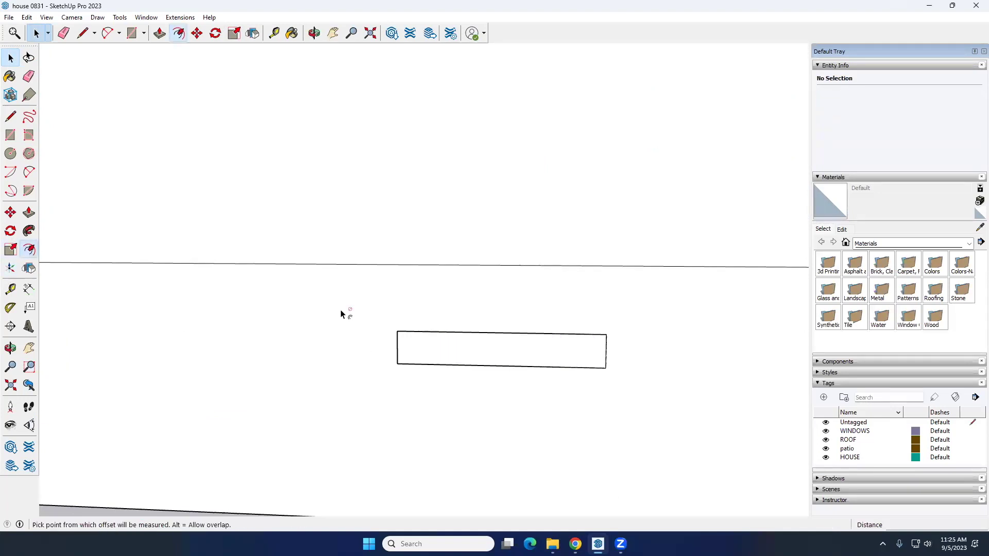
{"action": "left_click", "coordinate": [453, 334]}
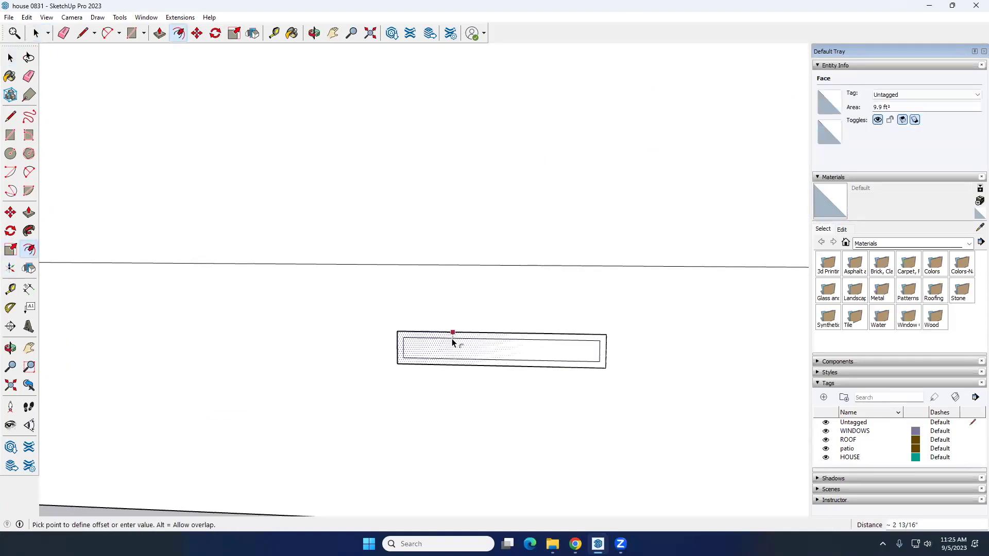
{"action": "key", "text": "space"}
Examine the house's front facade, including its arched entry, upper windows and the open area beneath the lower roof
{"action": "scroll", "coordinate": [420, 392], "scroll_direction": "down", "scroll_amount": 10}
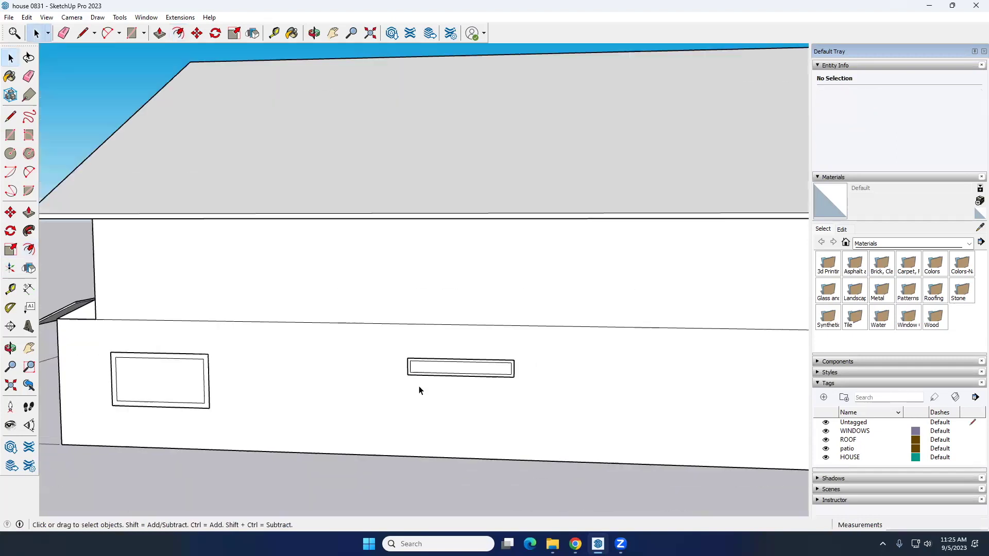
{"action": "middle_click_drag", "start_coordinate": [477, 405], "coordinate": [585, 437]}
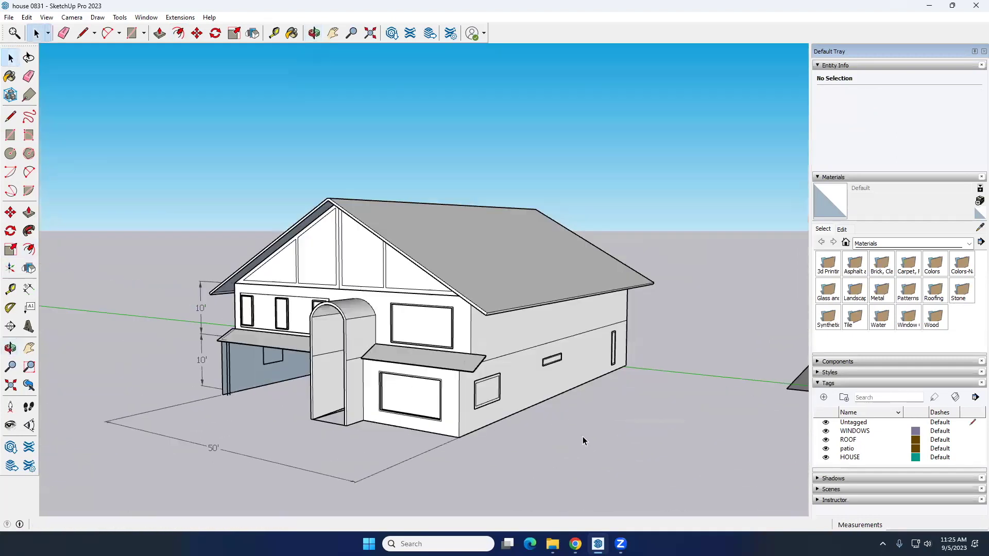
{"action": "middle_click_drag", "start_coordinate": [430, 436], "coordinate": [423, 383]}
{"action": "scroll", "coordinate": [424, 385], "scroll_direction": "up", "scroll_amount": 6}
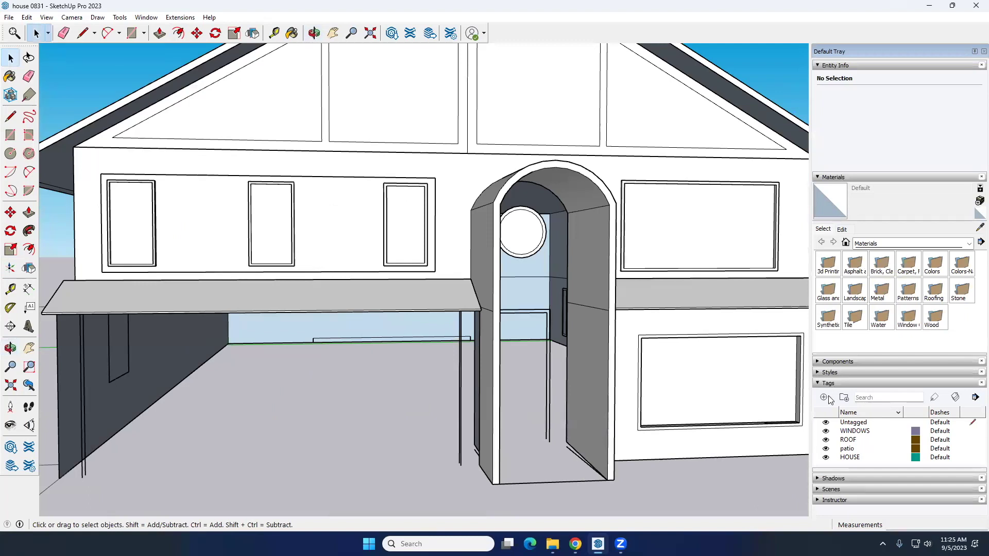
{"action": "scroll", "coordinate": [366, 371], "scroll_direction": "down", "scroll_amount": 3}
{"action": "middle_click_drag", "start_coordinate": [420, 353], "coordinate": [398, 337]}
{"action": "key", "text": "space"}
{"action": "mouse_move", "coordinate": [347, 365]}
{"action": "middle_mouse_down"}
{"action": "mouse_move", "coordinate": [311, 364]}
{"action": "mouse_move", "coordinate": [329, 358]}
{"action": "middle_mouse_up"}
{"action": "scroll", "coordinate": [320, 358], "scroll_direction": "down", "scroll_amount": 5}
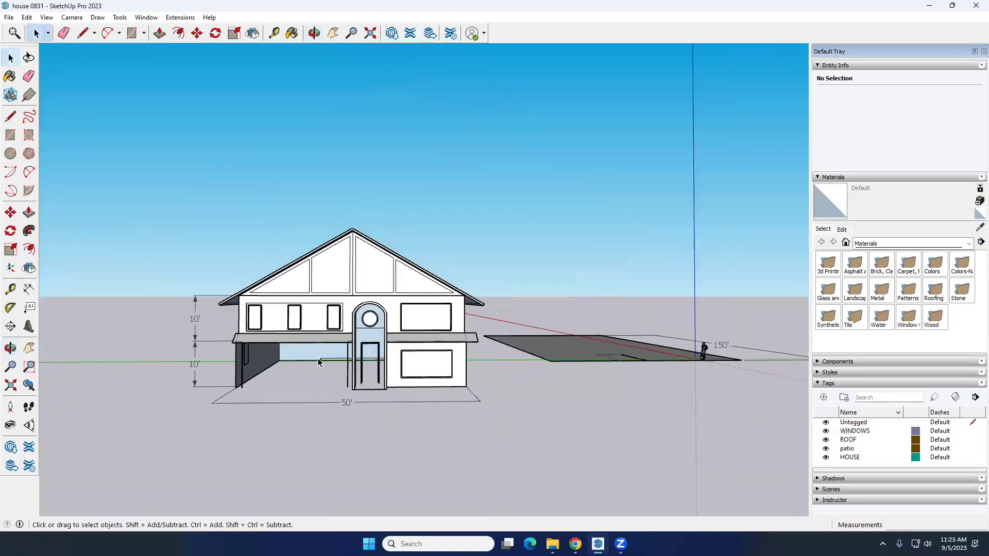
{"action": "key", "text": "o"}
{"action": "mouse_move", "coordinate": [255, 392]}
{"action": "left_mouse_down"}
{"action": "mouse_move", "coordinate": [311, 387]}
{"action": "mouse_move", "coordinate": [271, 382]}
{"action": "left_mouse_up"}
{"action": "key", "text": "space"}
{"action": "scroll", "coordinate": [271, 382], "scroll_direction": "up", "scroll_amount": 3}
{"action": "middle_click_drag", "start_coordinate": [271, 382], "coordinate": [325, 384]}
{"action": "scroll", "coordinate": [328, 367], "scroll_direction": "up", "scroll_amount": 2}
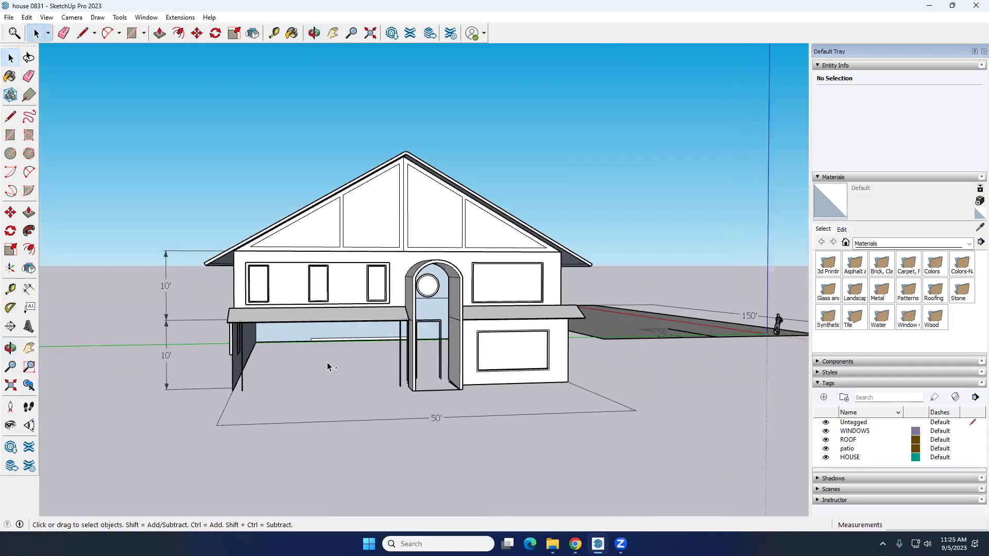
Inspect both long side walls of the house and the windows on their lower storey
{"action": "scroll", "coordinate": [327, 363], "scroll_direction": "down", "scroll_amount": 3}
{"action": "middle_click_drag", "start_coordinate": [468, 380], "coordinate": [531, 403]}
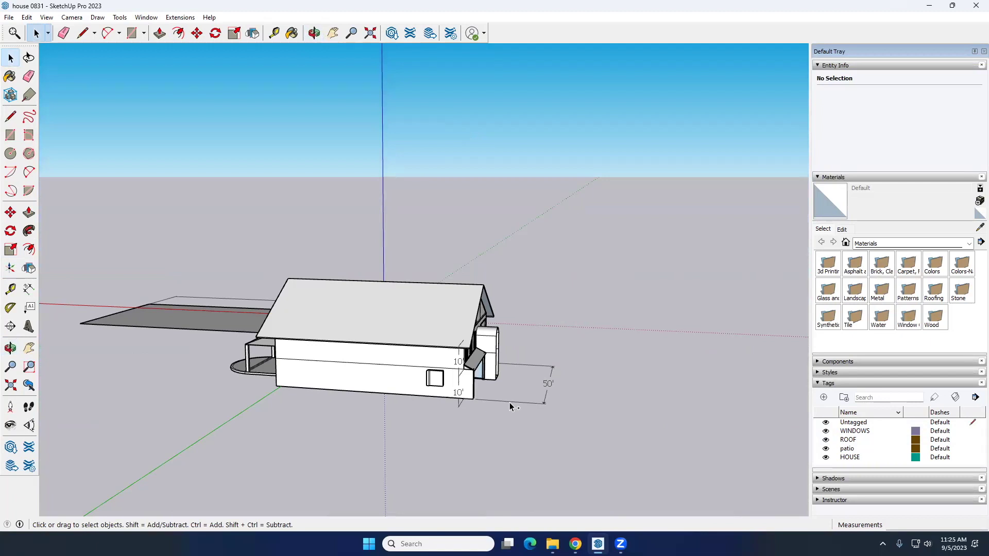
{"action": "double_click", "coordinate": [510, 406]}
{"action": "middle_click_drag", "start_coordinate": [528, 412], "coordinate": [420, 408]}
{"action": "left_click", "coordinate": [419, 404]}
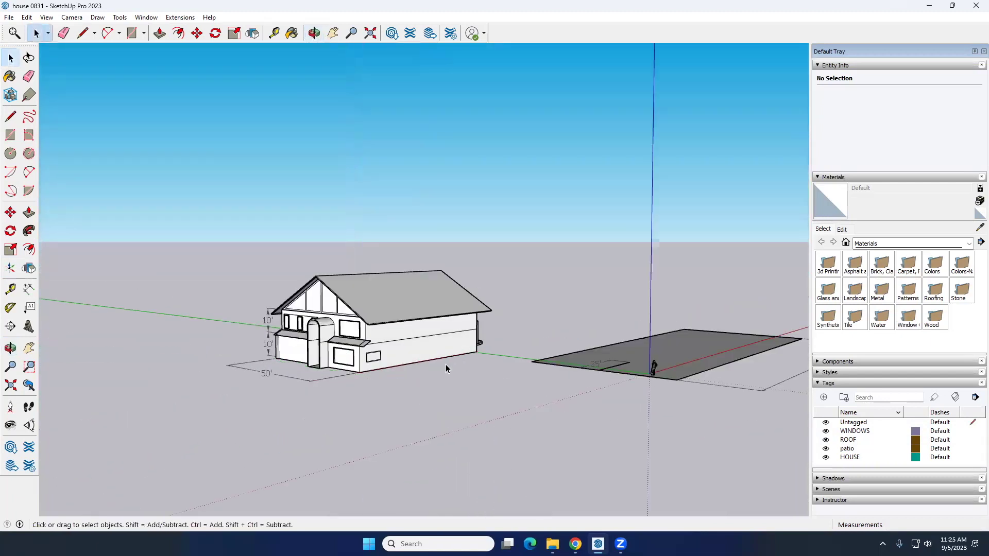
{"action": "middle_click_drag", "start_coordinate": [447, 363], "coordinate": [433, 367]}
{"action": "scroll", "coordinate": [434, 367], "scroll_direction": "up", "scroll_amount": 5}
{"action": "middle_click_drag", "start_coordinate": [241, 370], "coordinate": [223, 338]}
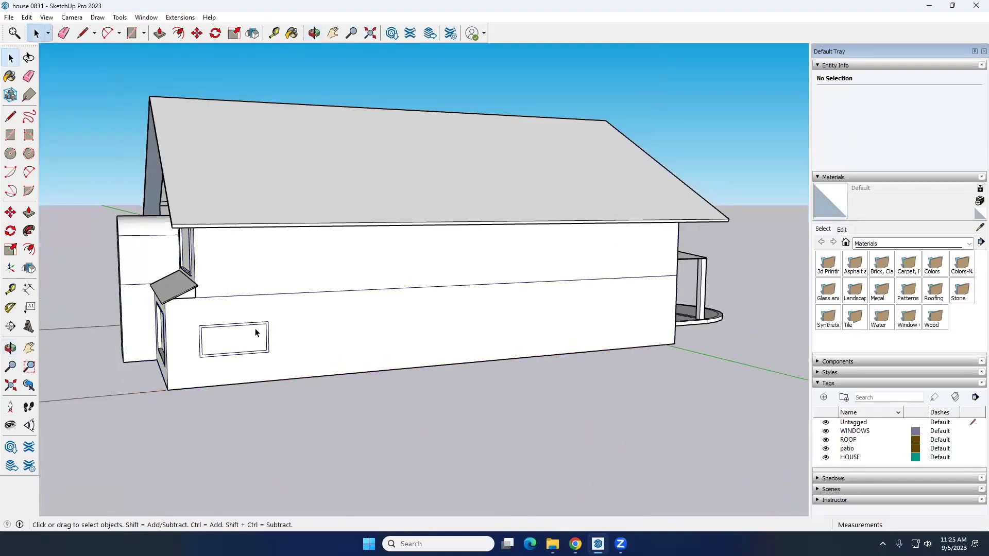
Open the house group and delete the framed window near the front end of the lower side wall
{"action": "left_click", "coordinate": [256, 329]}
{"action": "scroll", "coordinate": [211, 342], "scroll_direction": "up", "scroll_amount": 5}
{"action": "scroll", "coordinate": [147, 318], "scroll_direction": "up", "scroll_amount": 1}
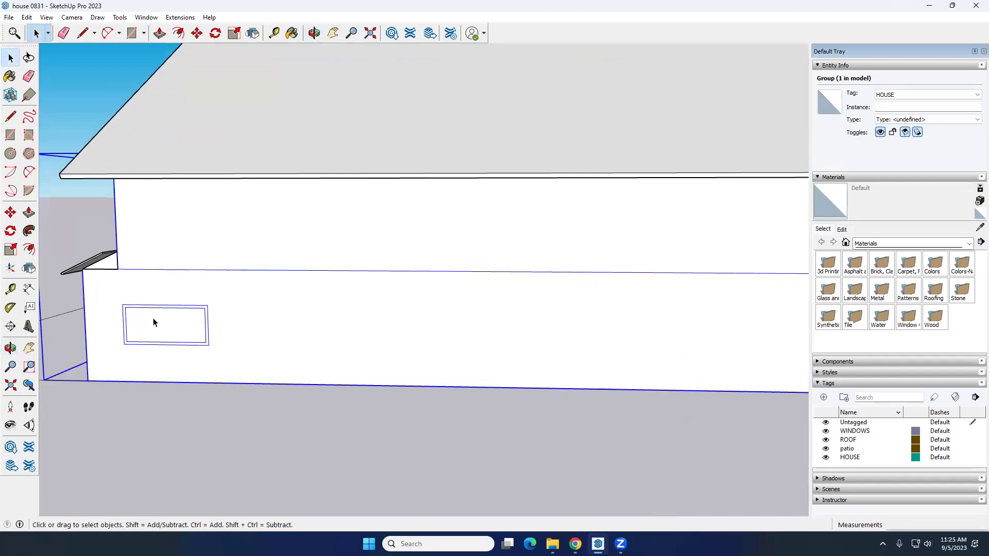
{"action": "double_click", "coordinate": [153, 322]}
{"action": "left_click_drag", "start_coordinate": [115, 298], "coordinate": [227, 358]}
{"action": "middle_click_drag", "start_coordinate": [144, 333], "coordinate": [196, 291]}
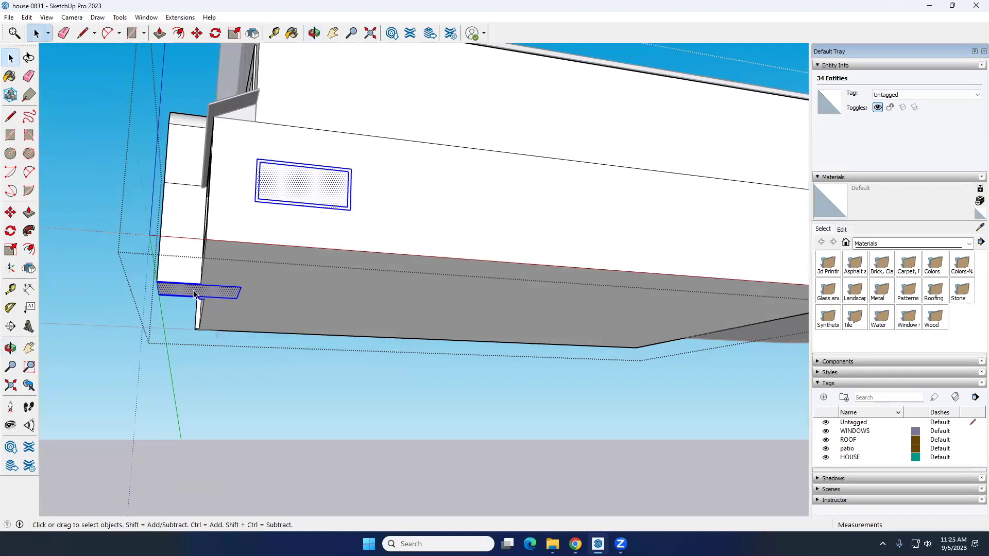
{"action": "scroll", "coordinate": [199, 296], "scroll_direction": "up", "scroll_amount": 1}
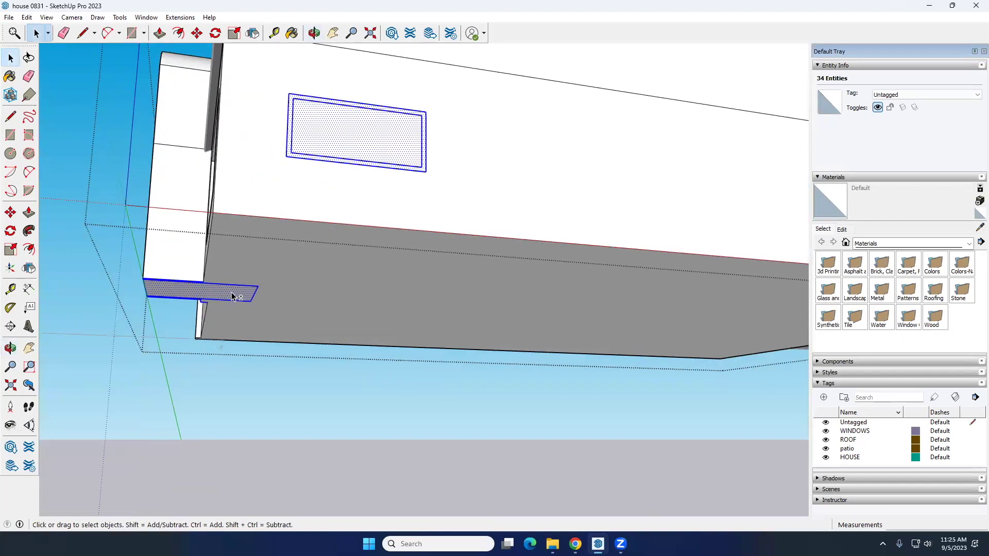
{"action": "middle_click_drag", "start_coordinate": [196, 287], "coordinate": [273, 199]}
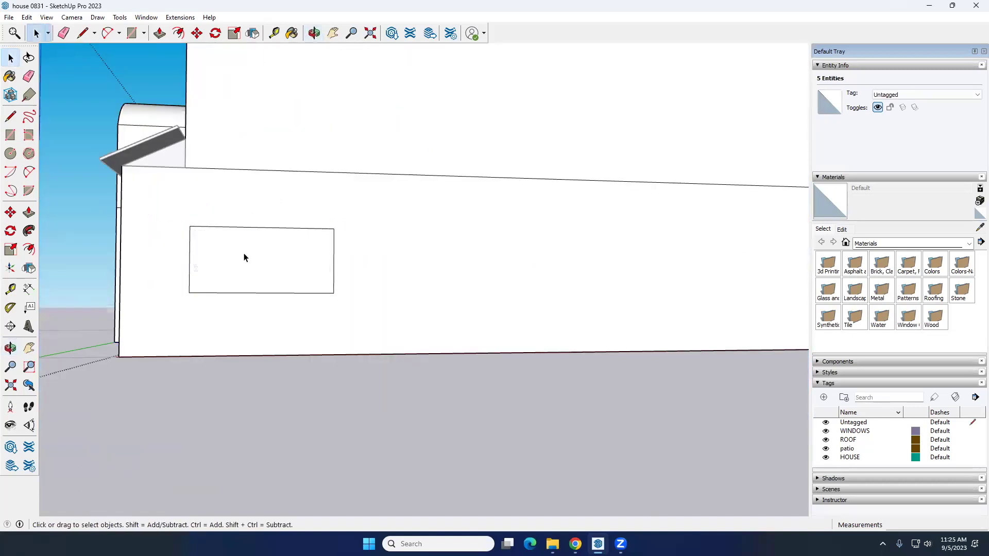
{"action": "key", "text": "Delete"}
Draw a wide window rectangle near the front end of the lower side wall and offset it inward about 6 7/16"
{"action": "scroll", "coordinate": [335, 282], "scroll_direction": "down", "scroll_amount": 5}
{"action": "middle_click_drag", "start_coordinate": [341, 283], "coordinate": [260, 333]}
{"action": "left_click", "coordinate": [9, 138]}
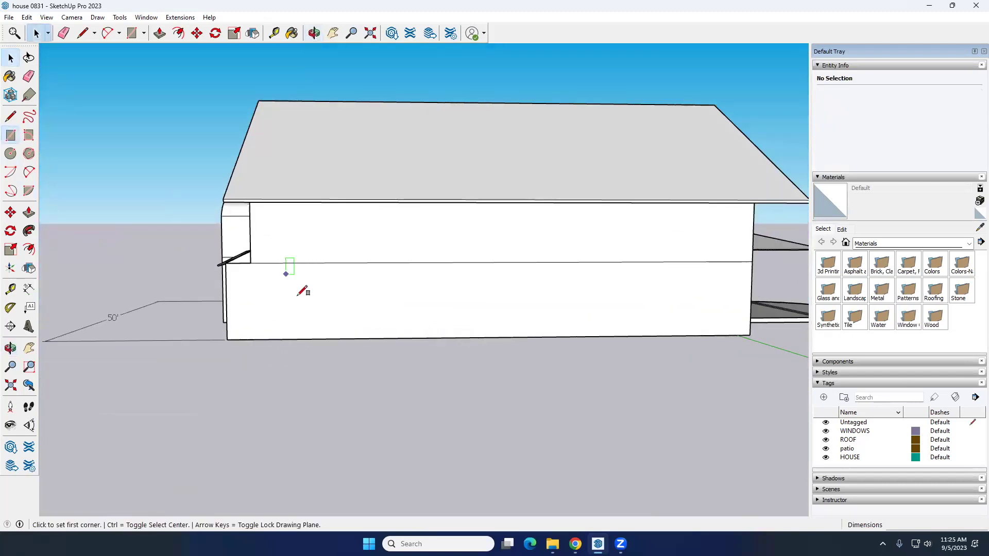
{"action": "scroll", "coordinate": [251, 281], "scroll_direction": "up", "scroll_amount": 3}
{"action": "left_click", "coordinate": [240, 281]}
{"action": "left_click", "coordinate": [355, 329]}
{"action": "key", "text": "space"}
{"action": "key", "text": "f"}
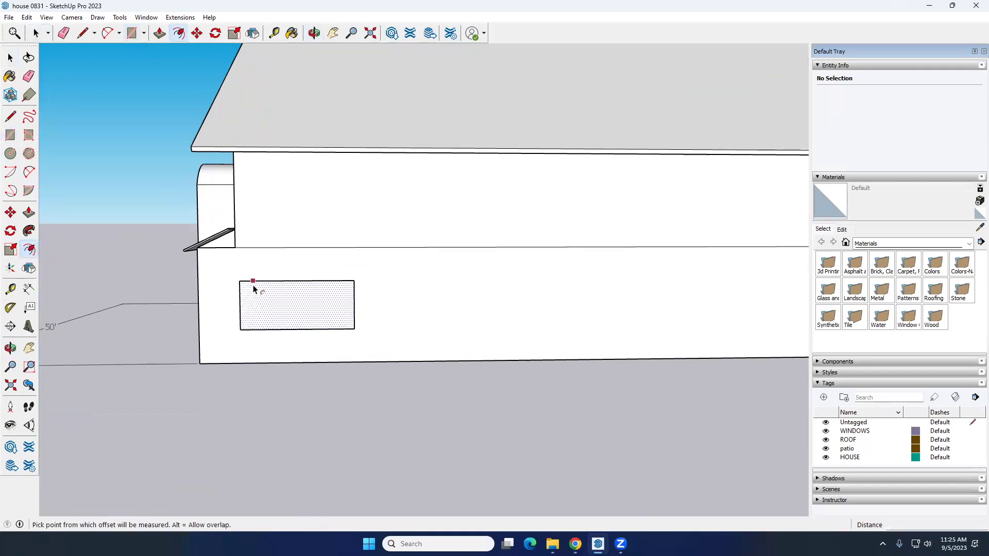
{"action": "left_click", "coordinate": [253, 291]}
{"action": "left_click", "coordinate": [247, 290]}
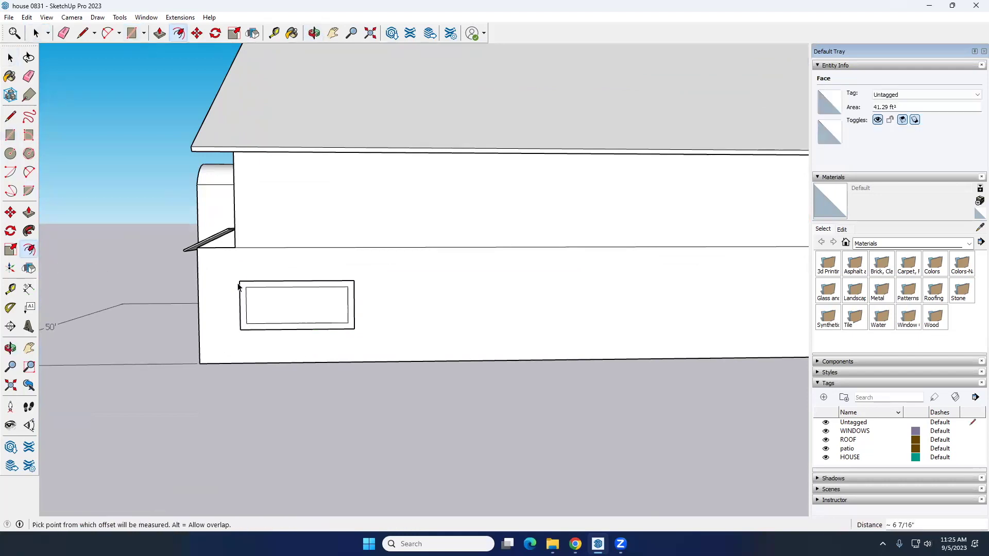
Copy the new window's inner rectangle along the lower side wall to about its middle
{"action": "key", "text": "space"}
{"action": "left_click", "coordinate": [258, 296]}
{"action": "left_click", "coordinate": [233, 277]}
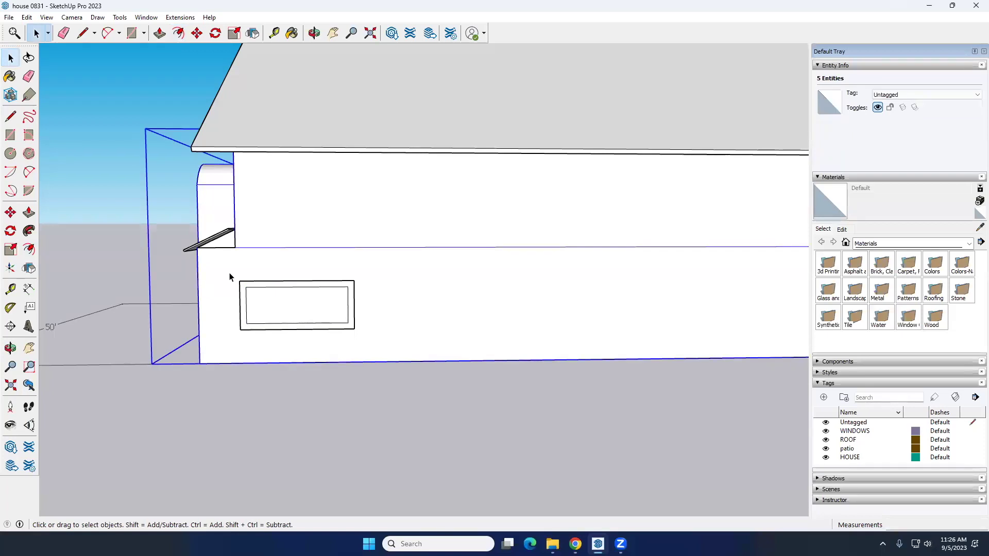
{"action": "key", "text": "Escape"}
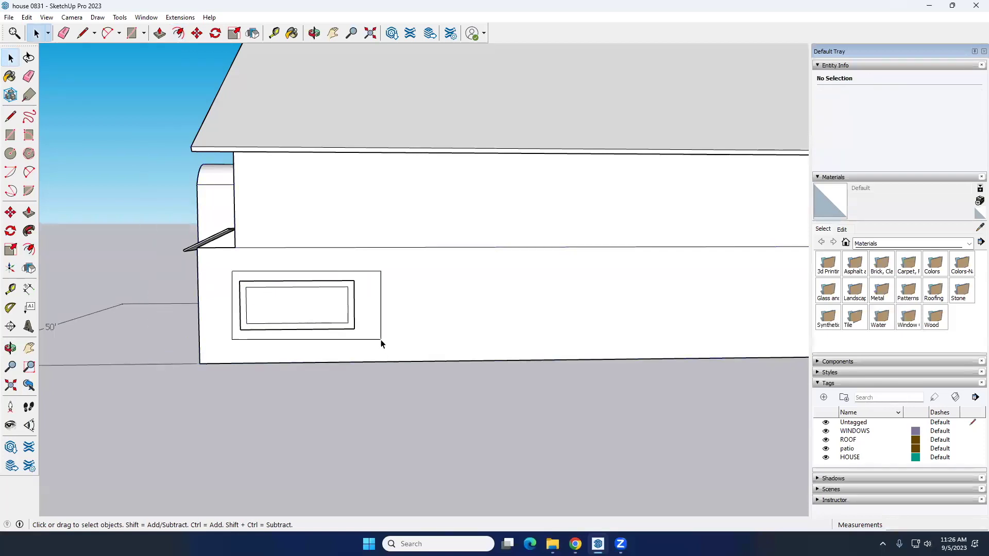
{"action": "left_click_drag", "start_coordinate": [381, 339], "coordinate": [381, 339]}
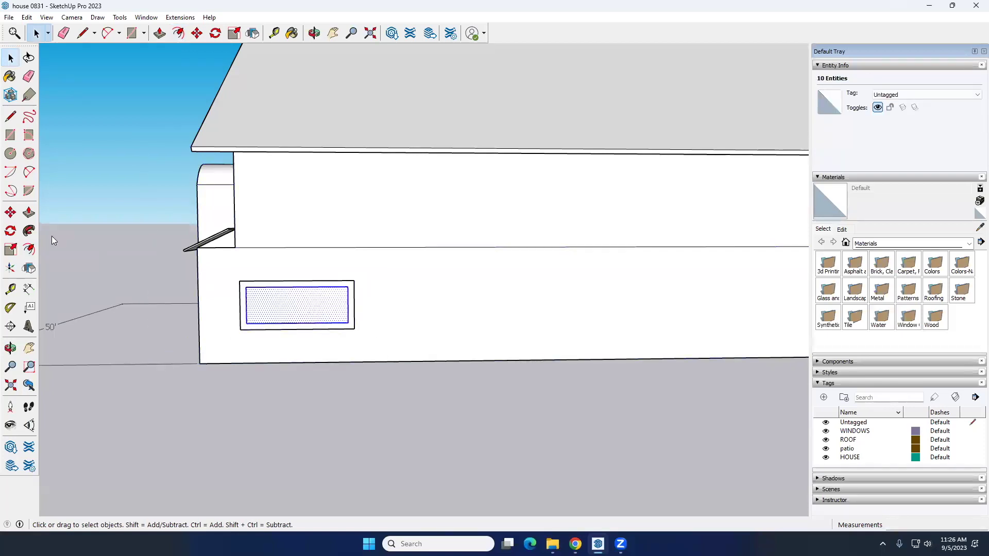
{"action": "left_click", "coordinate": [11, 212]}
{"action": "key", "text": "ctrl"}
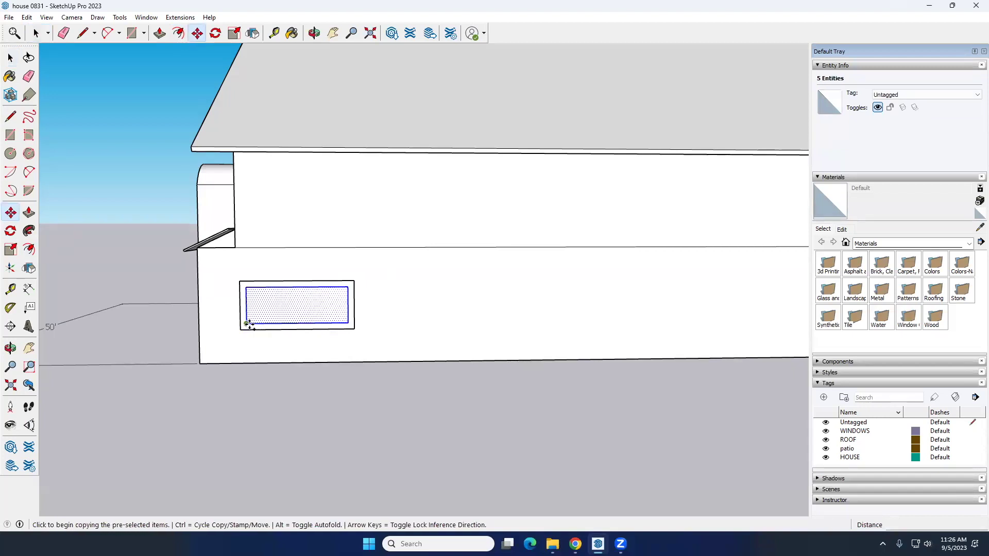
{"action": "left_click", "coordinate": [249, 323]}
{"action": "left_click", "coordinate": [540, 325]}
{"action": "scroll", "coordinate": [540, 325], "scroll_direction": "down", "scroll_amount": 4}
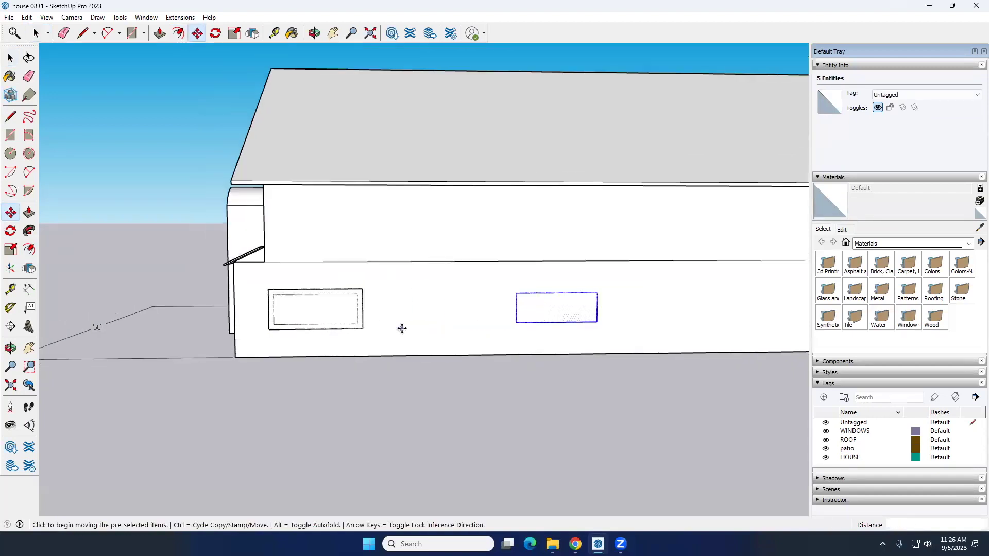
Copy the middle rectangle further along the wall to a spot near the patio end
{"action": "scroll", "coordinate": [510, 320], "scroll_direction": "up", "scroll_amount": 4}
{"action": "key", "text": "ctrl"}
{"action": "left_click", "coordinate": [299, 314]}
{"action": "left_click", "coordinate": [498, 313]}
{"action": "key", "text": "space"}
Scale the rectangle nearest the patio to a narrow width and stretch it downward by a factor of 1.55 and slightly upward
{"action": "key", "text": "s"}
{"action": "scroll", "coordinate": [496, 308], "scroll_direction": "up", "scroll_amount": 3}
{"action": "left_click", "coordinate": [495, 293]}
{"action": "left_click", "coordinate": [593, 292]}
{"action": "left_click", "coordinate": [593, 292]}
{"action": "left_click", "coordinate": [582, 294]}
{"action": "left_click", "coordinate": [598, 314]}
{"action": "left_click", "coordinate": [606, 339]}
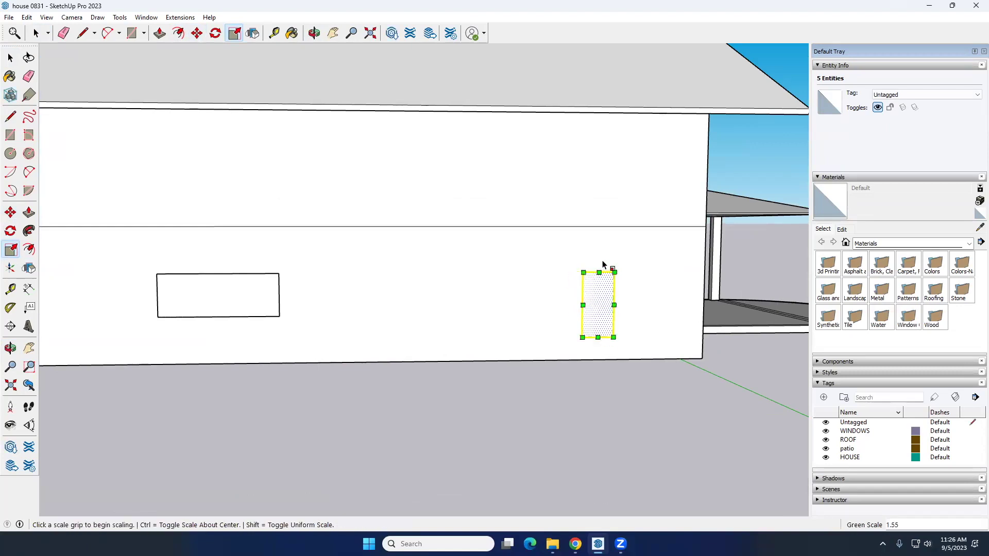
{"action": "left_click", "coordinate": [599, 272]}
{"action": "left_click", "coordinate": [600, 255]}
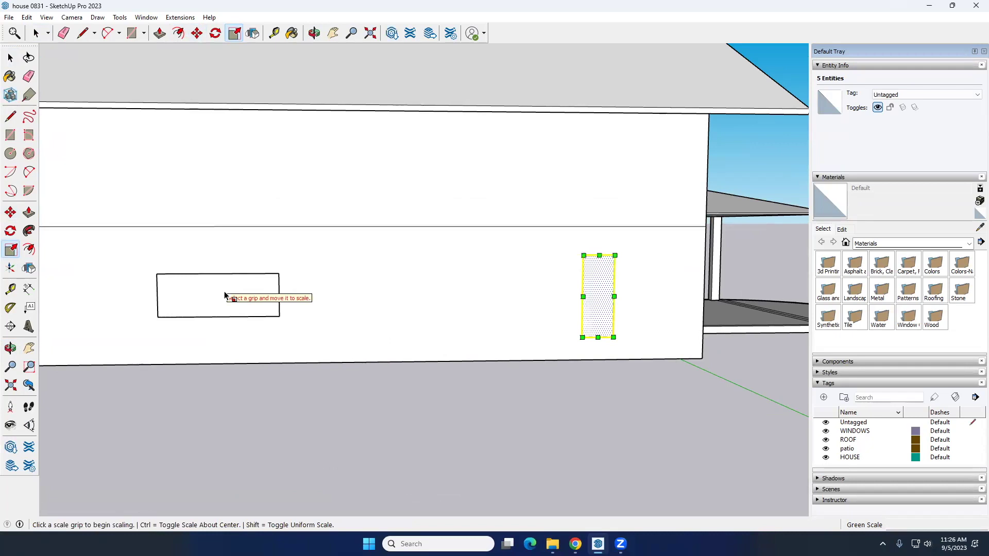
Scale the middle rectangle down vertically into a low horizontal strip, keeping its lower edge in place
{"action": "key", "text": "space"}
{"action": "left_click", "coordinate": [221, 298]}
{"action": "left_click", "coordinate": [11, 252]}
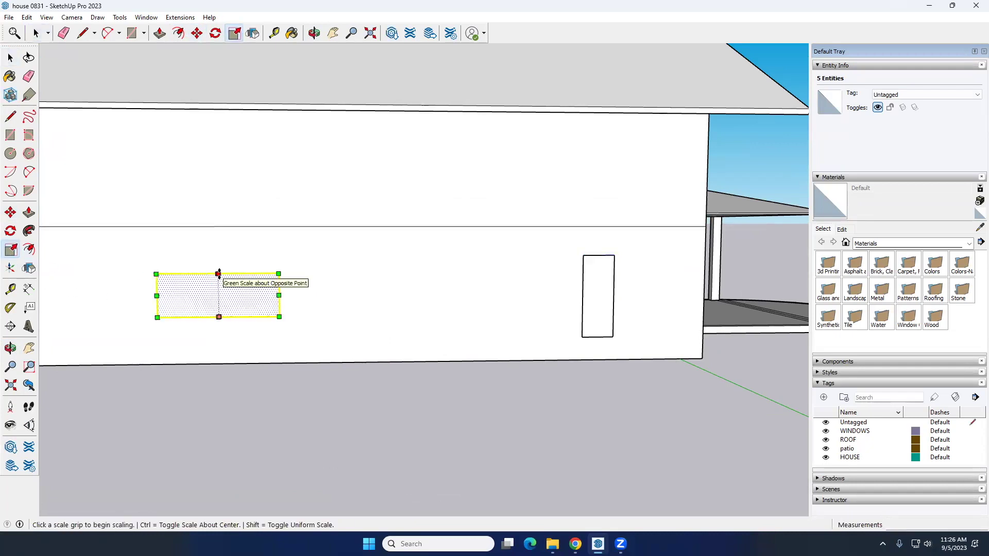
{"action": "left_click", "coordinate": [219, 274]}
{"action": "left_click", "coordinate": [218, 304]}
{"action": "key", "text": "space"}
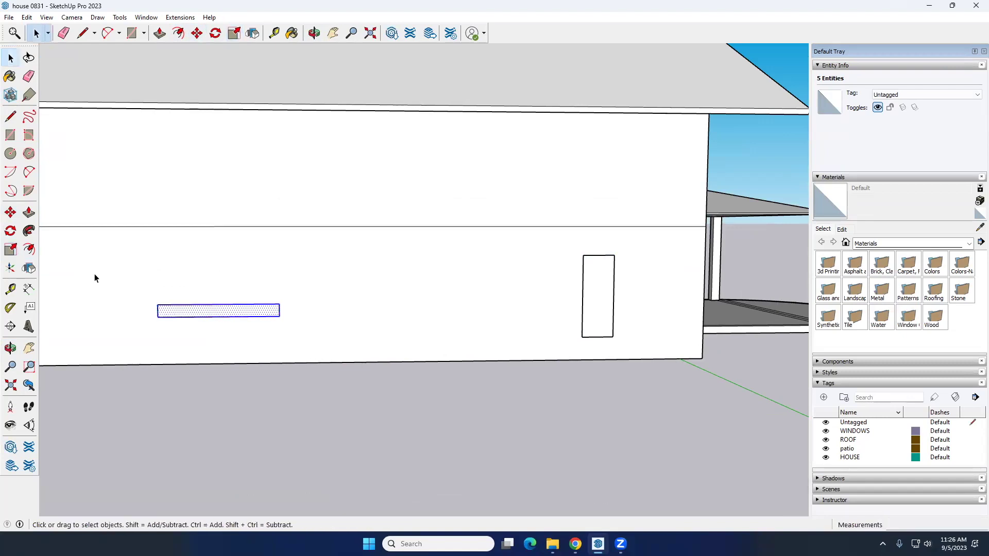
Move the horizontal strip straight up the wall, closer to the line between the two storeys
{"action": "key", "text": "m"}
{"action": "left_click", "coordinate": [219, 306]}
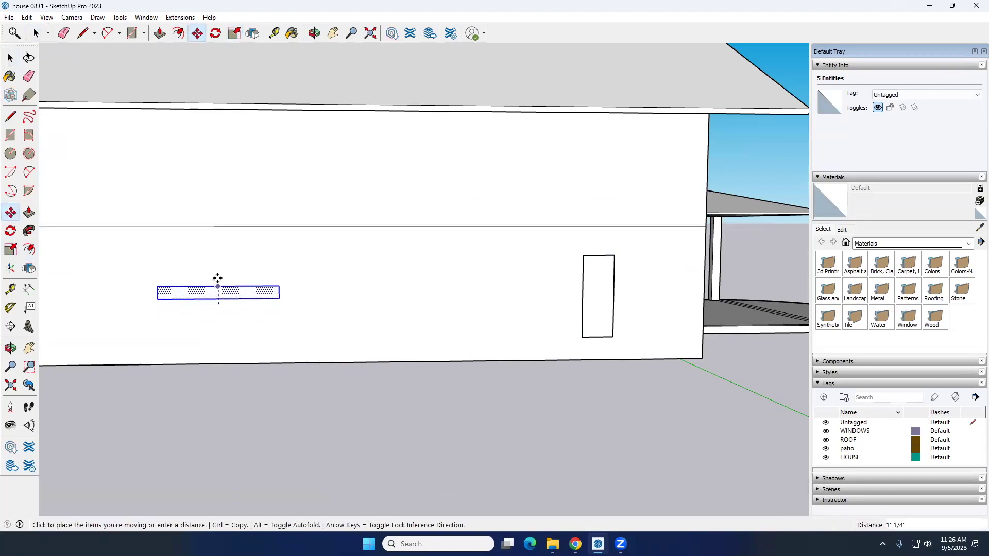
{"action": "left_click", "coordinate": [216, 267]}
{"action": "key", "text": "space"}
Offset the low horizontal strip's outline inward by about 2 9/16" to form its frame
{"action": "scroll", "coordinate": [154, 278], "scroll_direction": "up", "scroll_amount": 2}
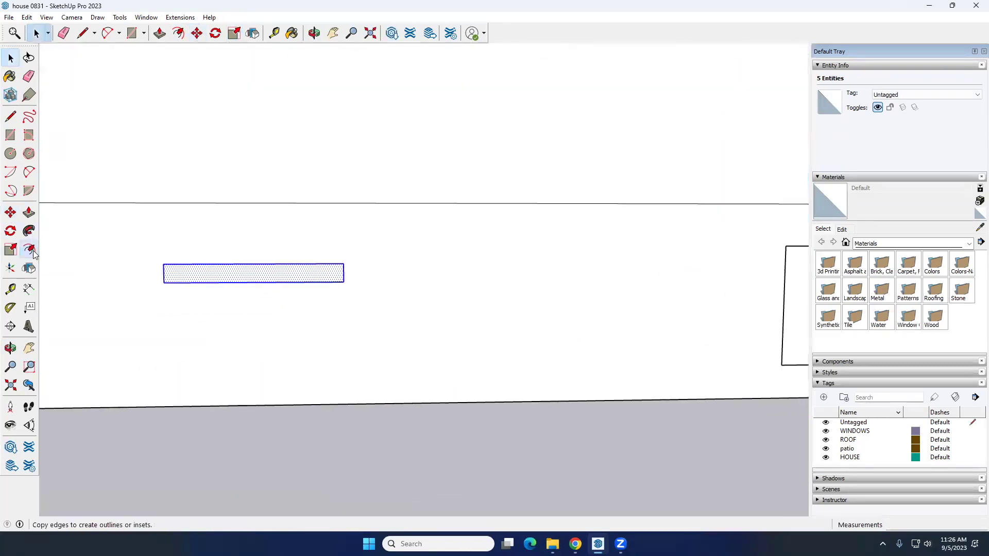
{"action": "left_click", "coordinate": [29, 251]}
{"action": "scroll", "coordinate": [269, 285], "scroll_direction": "up", "scroll_amount": 3}
{"action": "left_click", "coordinate": [269, 281]}
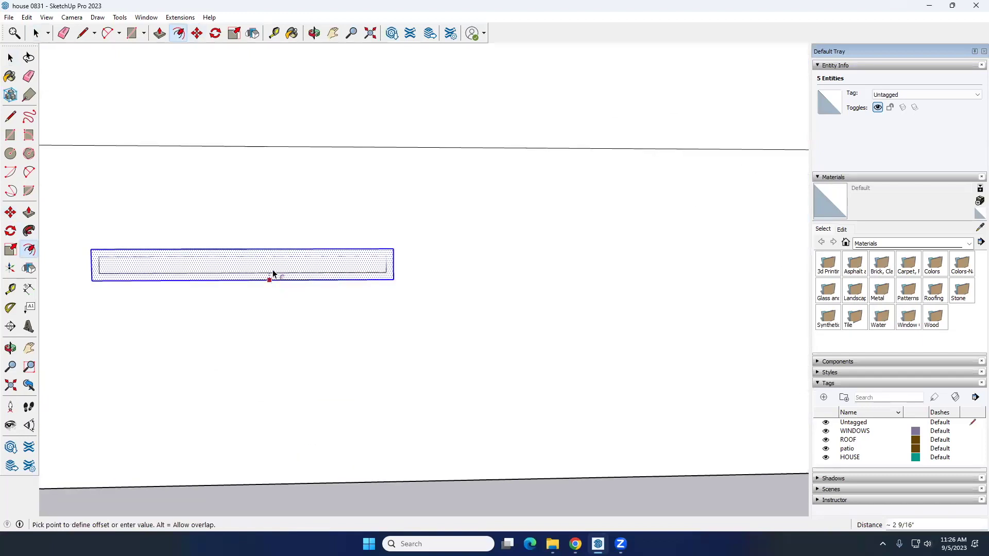
{"action": "left_click", "coordinate": [271, 278]}
Offset the outline of the tall narrow rectangle near the patio end inward by about 6 3/8" to frame it
{"action": "scroll", "coordinate": [203, 335], "scroll_direction": "down", "scroll_amount": 3}
{"action": "middle_click_drag", "start_coordinate": [271, 340], "coordinate": [503, 320]}
{"action": "key", "text": "space"}
{"action": "left_click", "coordinate": [493, 317]}
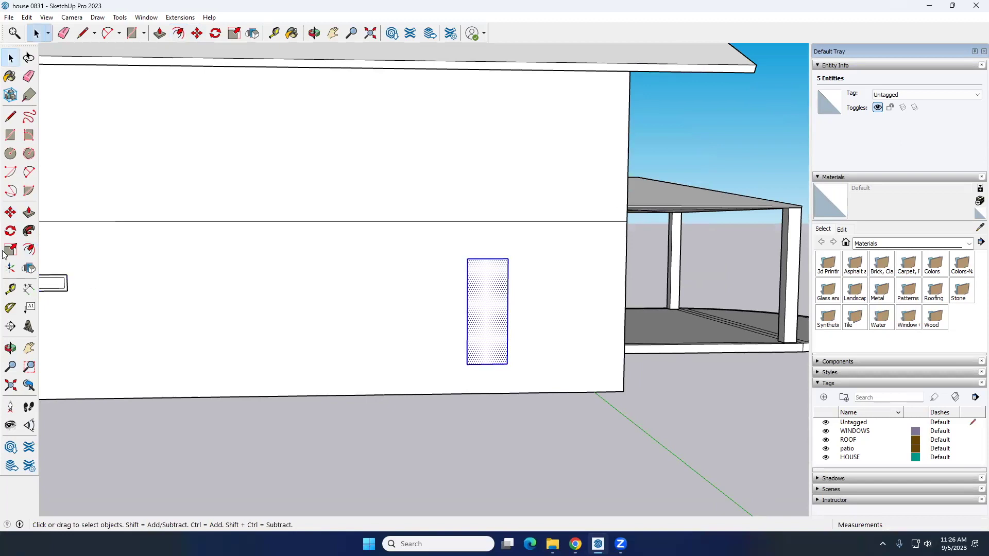
{"action": "left_click", "coordinate": [34, 250]}
{"action": "left_click", "coordinate": [486, 289]}
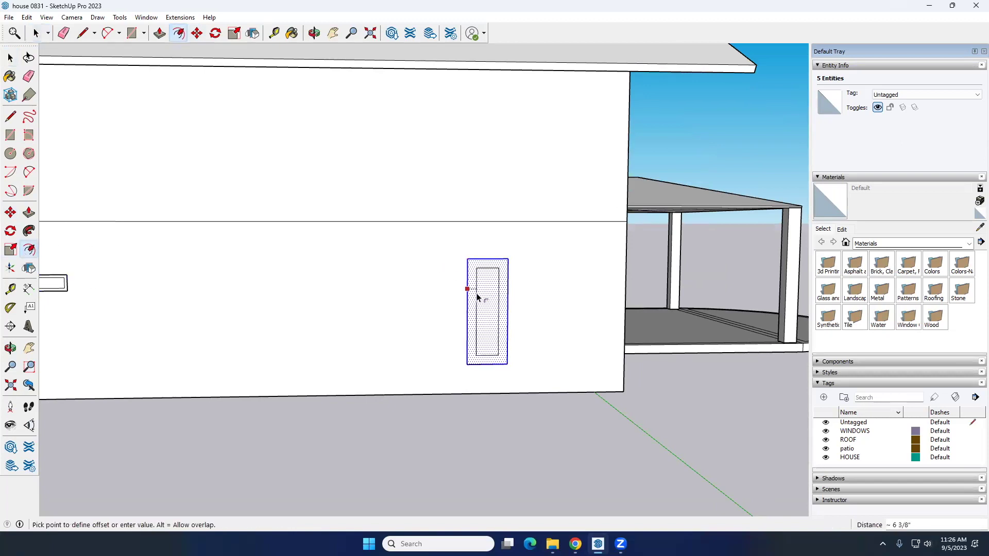
{"action": "left_click", "coordinate": [475, 293]}
{"action": "key", "text": "space"}
{"action": "left_click", "coordinate": [496, 428]}
Examine the house's front, the windows along the long side wall, and the patio end from several angles
{"action": "scroll", "coordinate": [499, 419], "scroll_direction": "down", "scroll_amount": 5}
{"action": "middle_click_drag", "start_coordinate": [500, 419], "coordinate": [460, 411]}
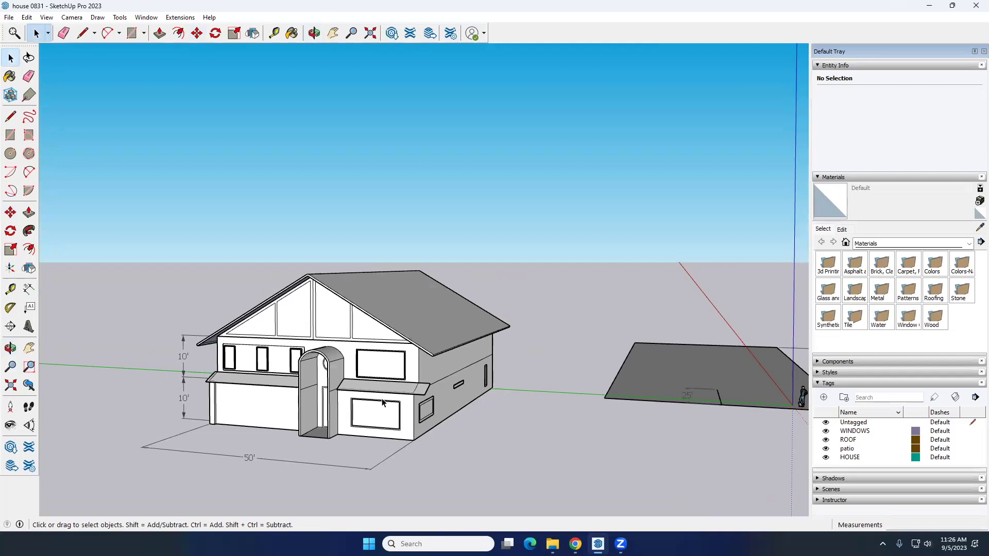
{"action": "scroll", "coordinate": [383, 401], "scroll_direction": "up", "scroll_amount": 6}
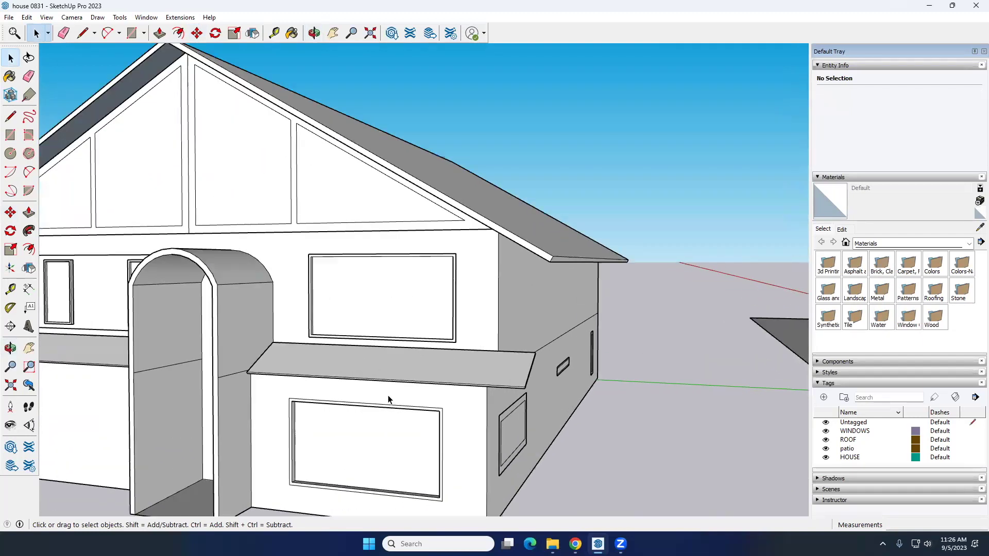
{"action": "middle_click_drag", "start_coordinate": [404, 392], "coordinate": [375, 350]}
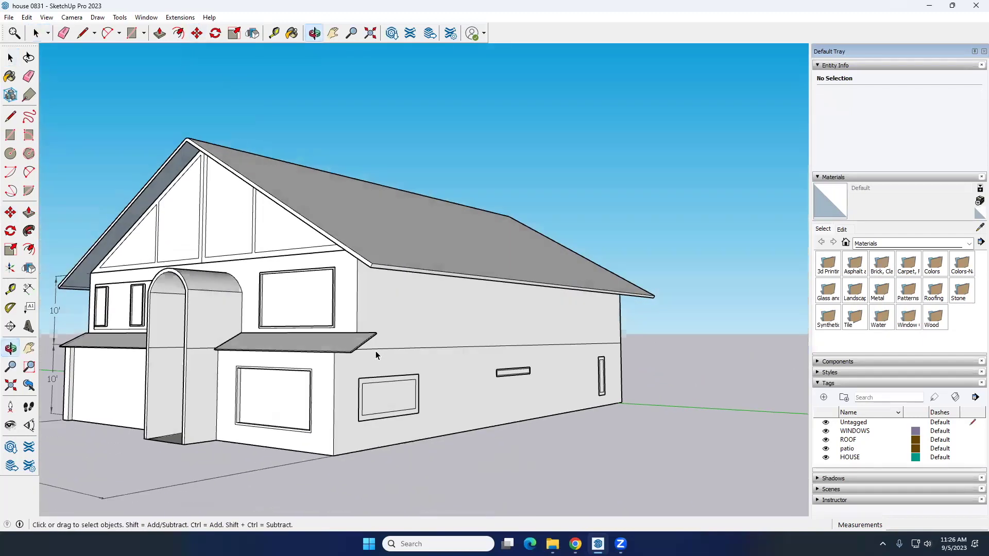
{"action": "left_click", "coordinate": [330, 335]}
{"action": "middle_click_drag", "start_coordinate": [481, 388], "coordinate": [289, 388]}
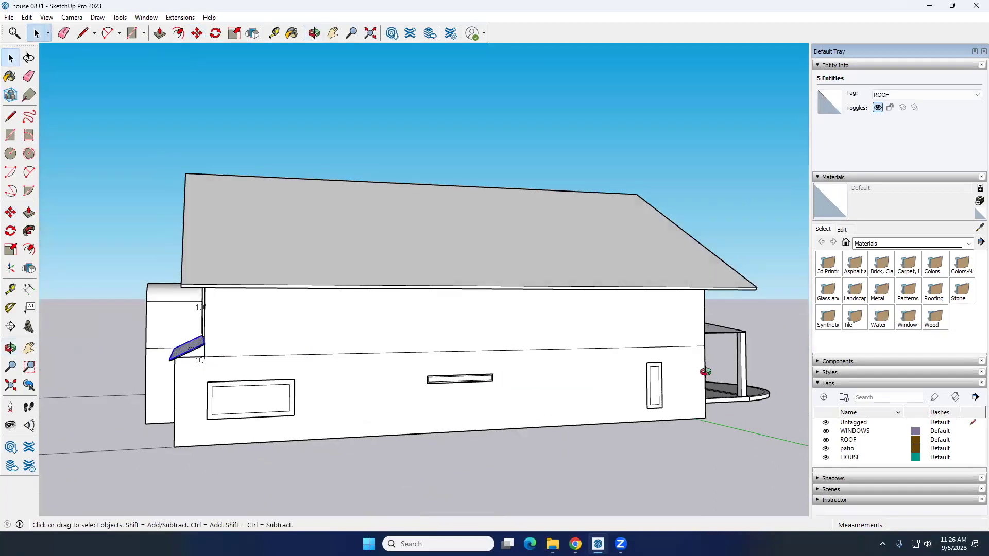
{"action": "middle_click_drag", "start_coordinate": [703, 366], "coordinate": [625, 378]}
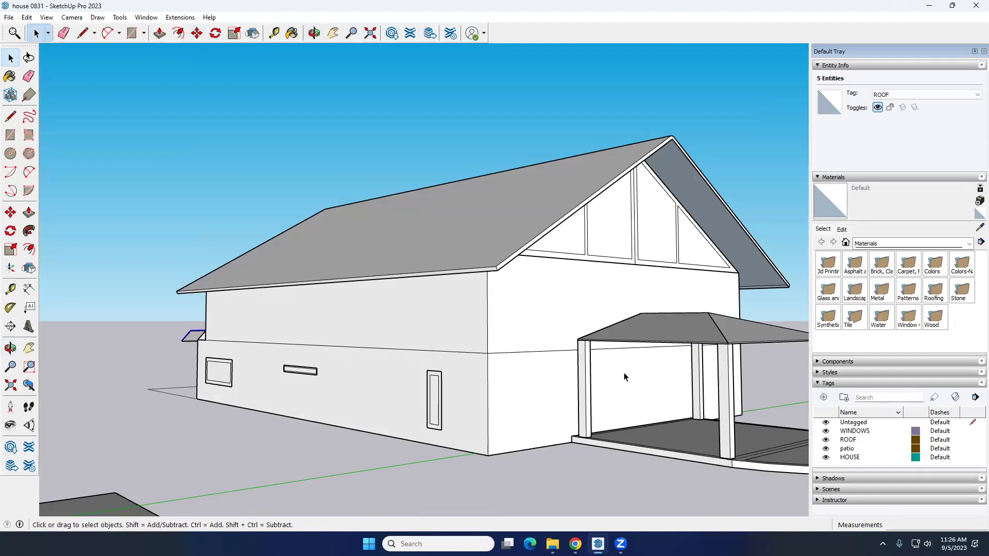
{"action": "scroll", "coordinate": [625, 377], "scroll_direction": "down", "scroll_amount": 5}
{"action": "middle_click_drag", "start_coordinate": [664, 411], "coordinate": [578, 414]}
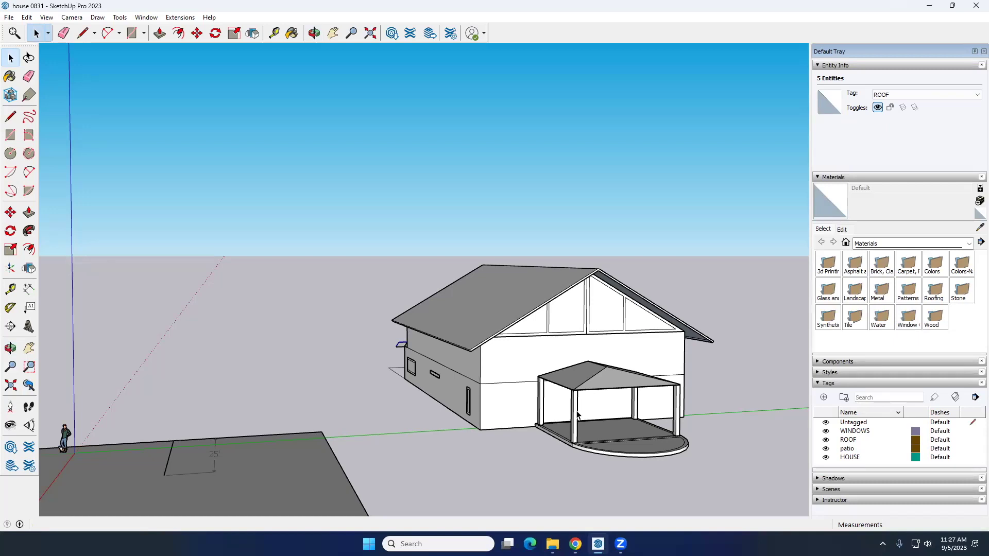
{"action": "middle_click_drag", "start_coordinate": [577, 415], "coordinate": [517, 390]}
{"action": "scroll", "coordinate": [516, 391], "scroll_direction": "down", "scroll_amount": 2}
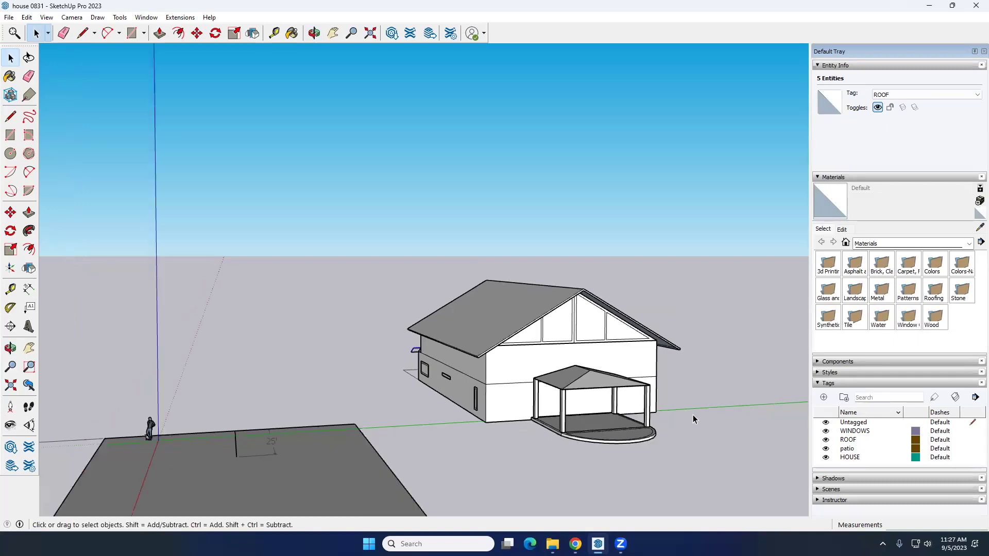
{"action": "scroll", "coordinate": [463, 428], "scroll_direction": "up", "scroll_amount": 4}
{"action": "middle_click_drag", "start_coordinate": [463, 427], "coordinate": [451, 438]}
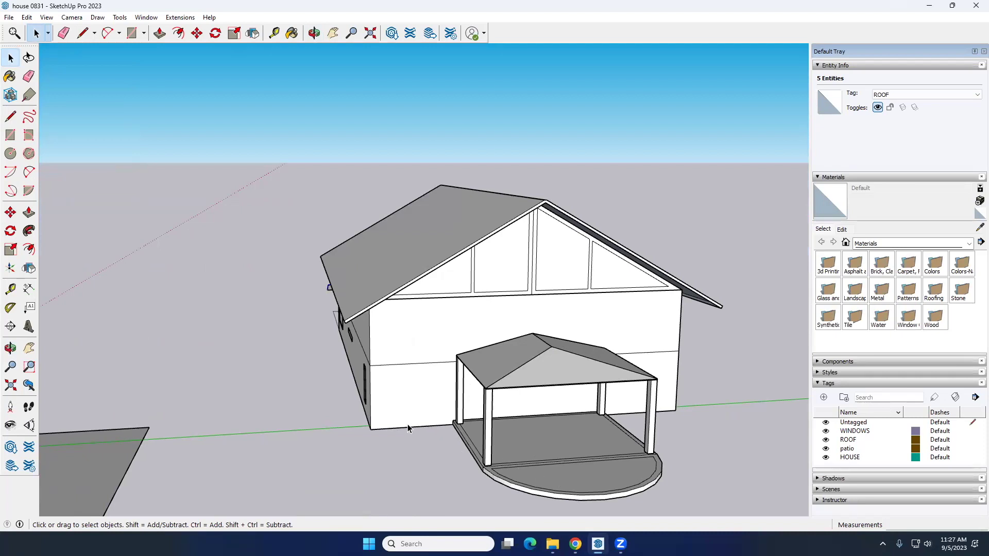
{"action": "middle_click_drag", "start_coordinate": [563, 350], "coordinate": [503, 387]}
{"action": "scroll", "coordinate": [636, 338], "scroll_direction": "down", "scroll_amount": 4}
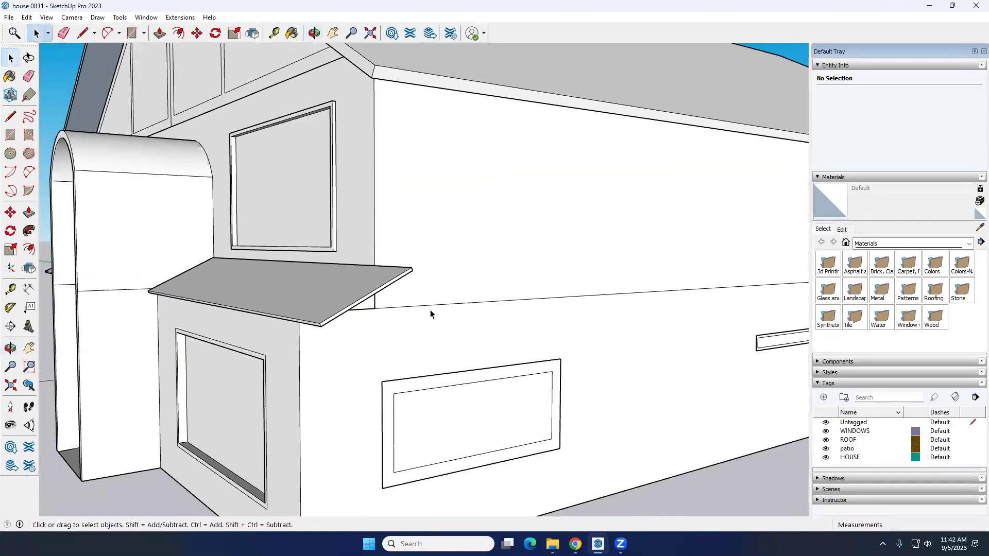
Draw a horizontal line about 22' 9" long across the garage door face, just below the canopy roof
{"action": "scroll", "coordinate": [431, 314], "scroll_direction": "down", "scroll_amount": 5}
{"action": "middle_click_drag", "start_coordinate": [393, 322], "coordinate": [398, 336]}
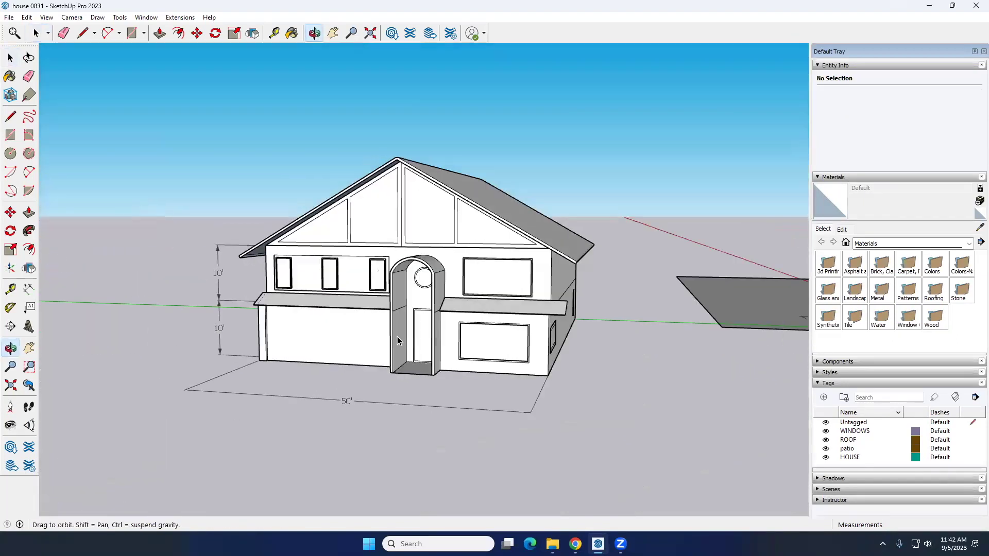
{"action": "scroll", "coordinate": [381, 334], "scroll_direction": "up", "scroll_amount": 5}
{"action": "middle_click_drag", "start_coordinate": [273, 331], "coordinate": [360, 318]}
{"action": "left_click", "coordinate": [313, 306]}
{"action": "scroll", "coordinate": [368, 317], "scroll_direction": "up", "scroll_amount": 4}
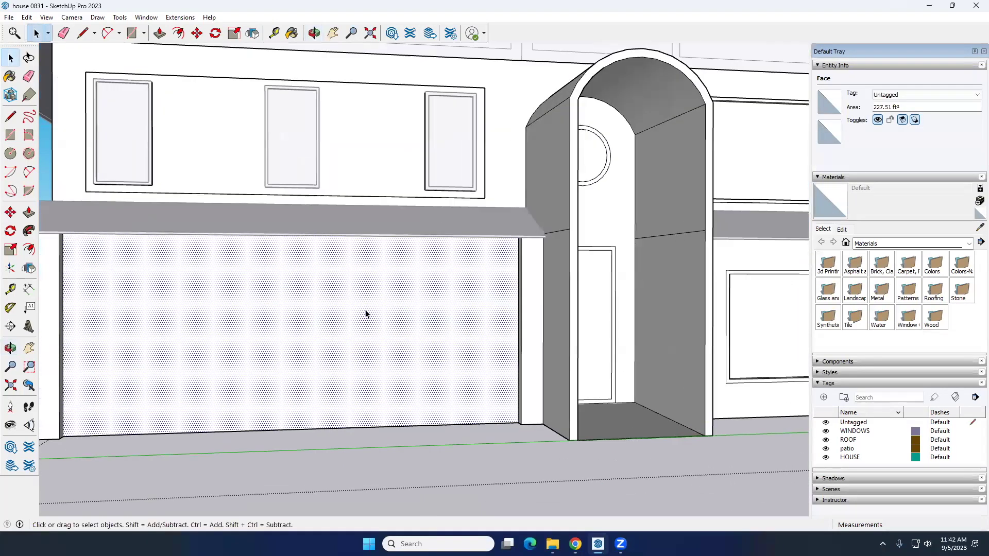
{"action": "middle_click_drag", "start_coordinate": [365, 294], "coordinate": [73, 203]}
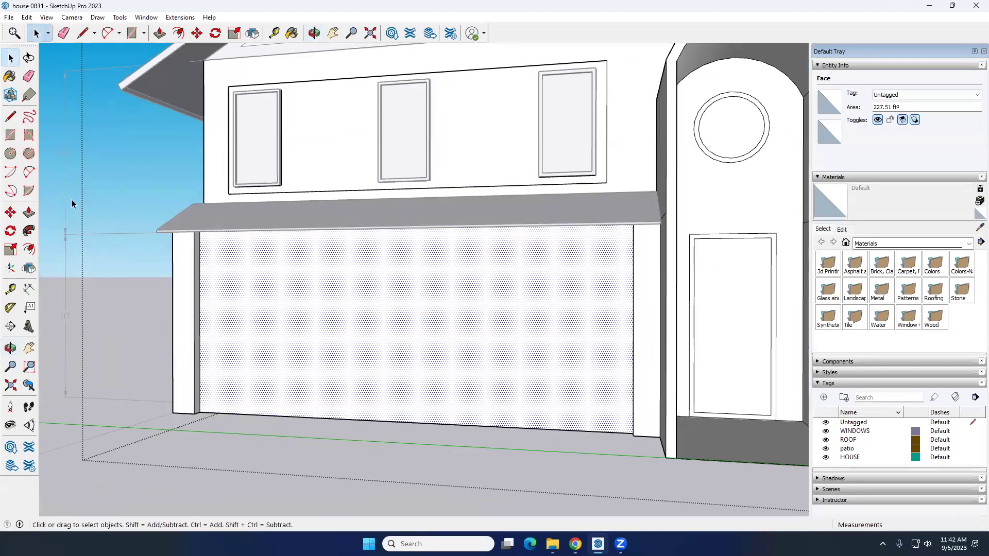
{"action": "left_click", "coordinate": [10, 116]}
{"action": "scroll", "coordinate": [250, 246], "scroll_direction": "up", "scroll_amount": 4}
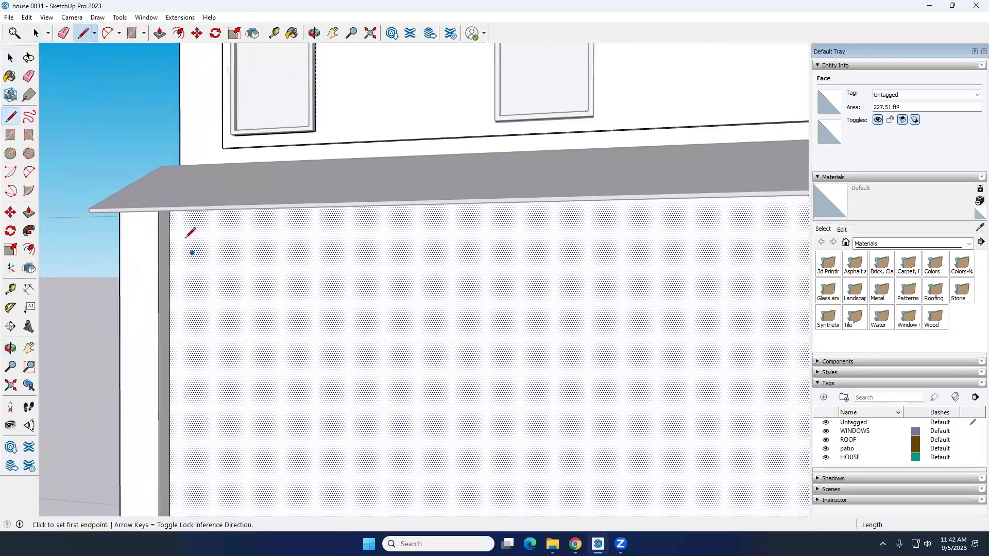
{"action": "left_click", "coordinate": [170, 230]}
{"action": "scroll", "coordinate": [232, 233], "scroll_direction": "down", "scroll_amount": 5}
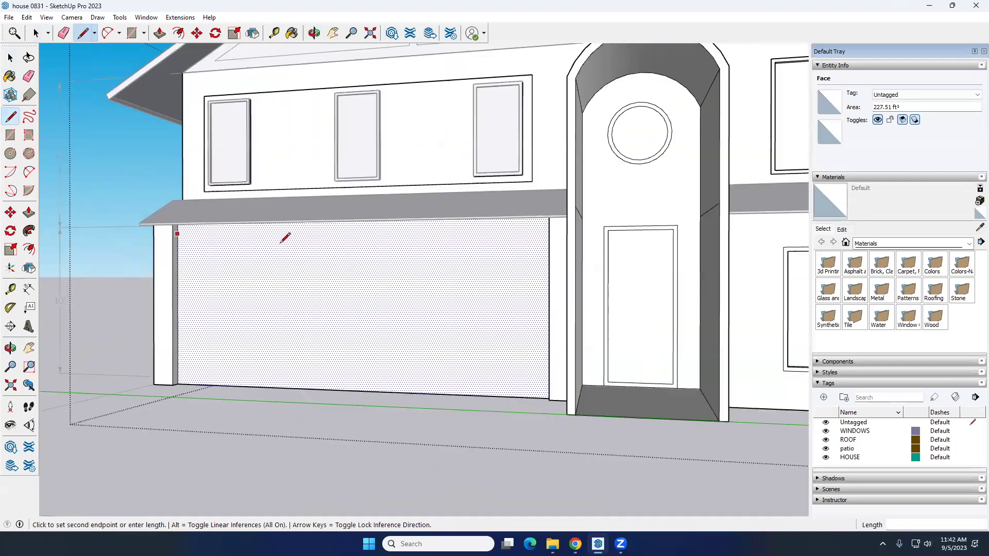
{"action": "middle_click_drag", "start_coordinate": [442, 236], "coordinate": [520, 221]}
{"action": "scroll", "coordinate": [517, 221], "scroll_direction": "up", "scroll_amount": 4}
{"action": "left_click", "coordinate": [520, 220]}
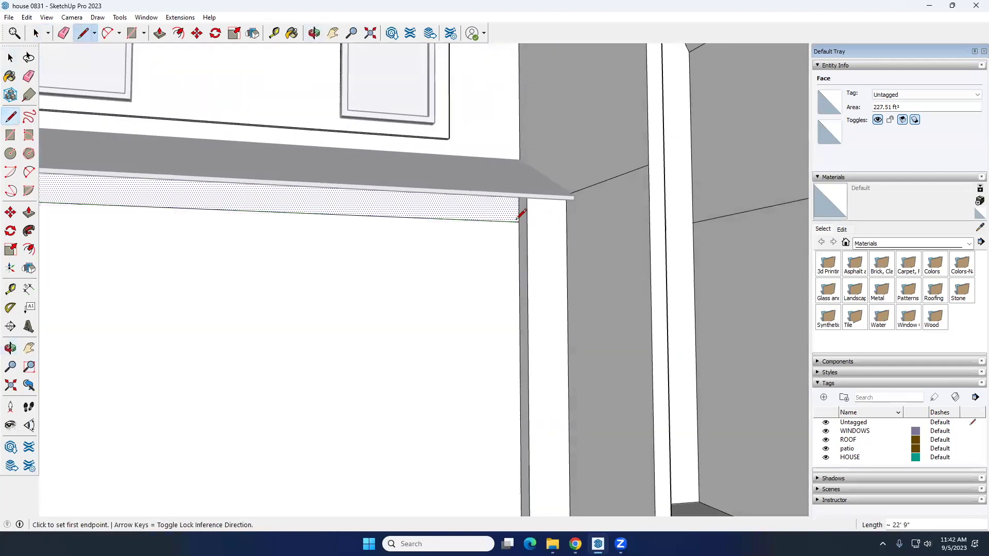
{"action": "key", "text": "space"}
Copy the line across the garage door about 1 7/8" straight down to form a thin groove strip
{"action": "scroll", "coordinate": [340, 258], "scroll_direction": "down", "scroll_amount": 5}
{"action": "scroll", "coordinate": [227, 255], "scroll_direction": "up", "scroll_amount": 1}
{"action": "scroll", "coordinate": [347, 248], "scroll_direction": "down", "scroll_amount": 2}
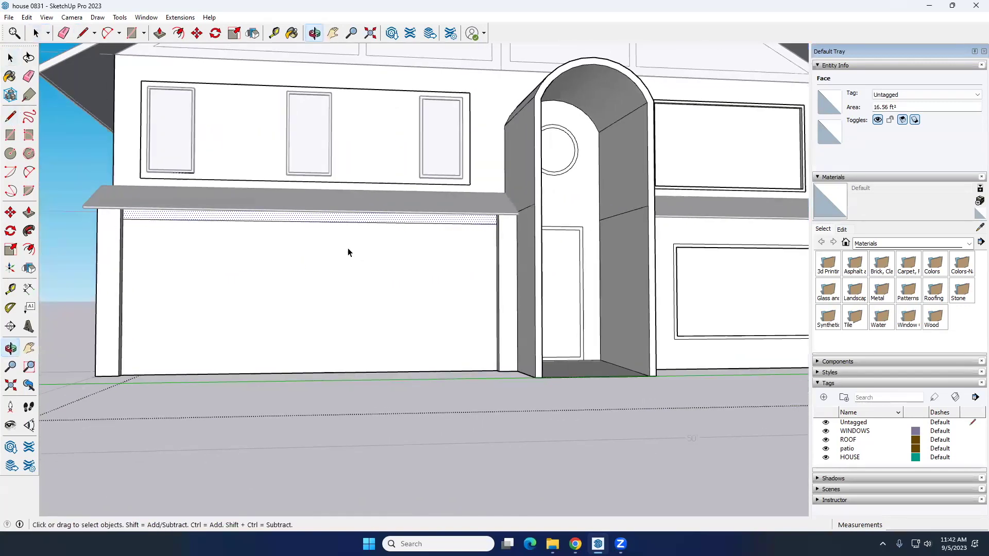
{"action": "middle_click_drag", "start_coordinate": [347, 249], "coordinate": [242, 234]}
{"action": "scroll", "coordinate": [242, 225], "scroll_direction": "up", "scroll_amount": 5}
{"action": "left_click", "coordinate": [247, 221]}
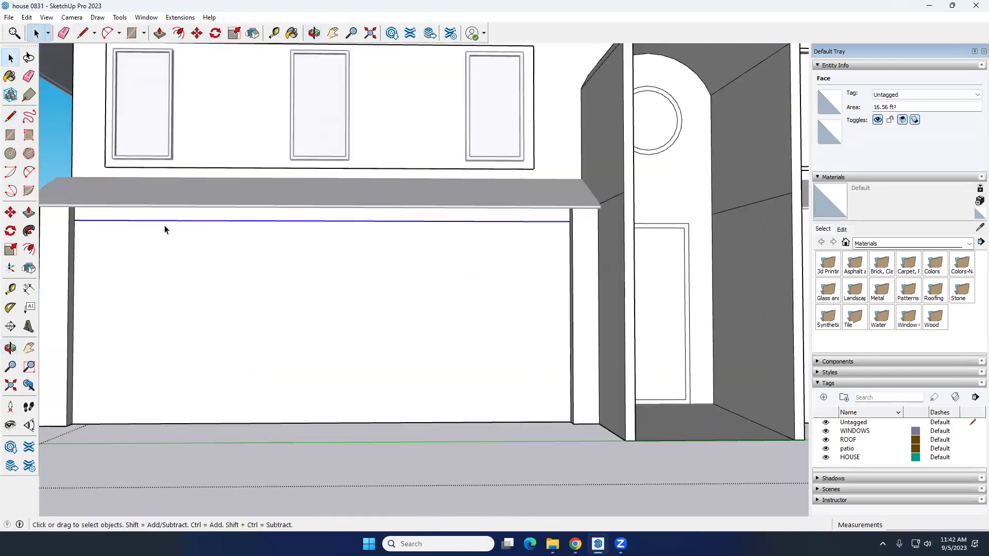
{"action": "scroll", "coordinate": [164, 224], "scroll_direction": "up", "scroll_amount": 3}
{"action": "scroll", "coordinate": [214, 223], "scroll_direction": "down", "scroll_amount": 2}
{"action": "scroll", "coordinate": [117, 203], "scroll_direction": "up", "scroll_amount": 1}
{"action": "scroll", "coordinate": [116, 205], "scroll_direction": "up", "scroll_amount": 2}
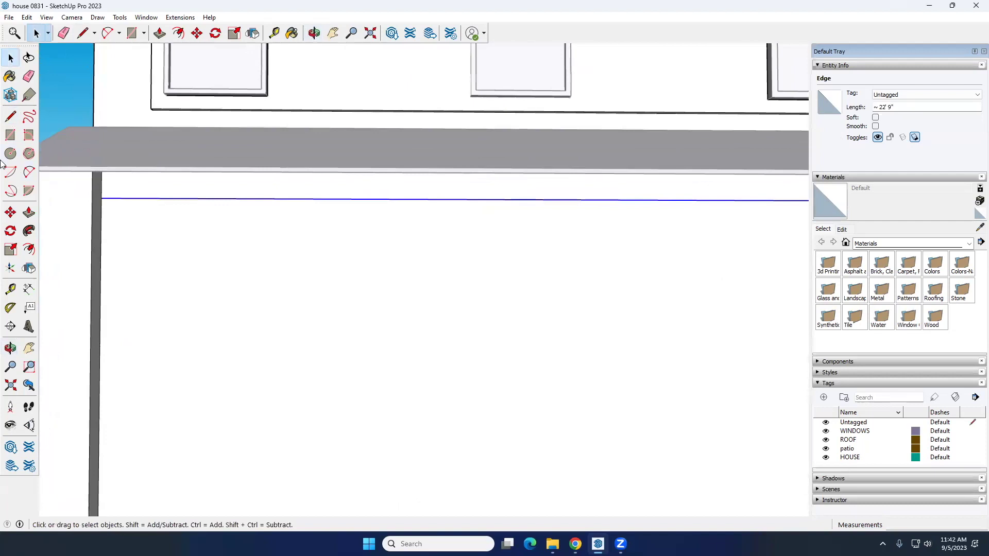
{"action": "left_click", "coordinate": [11, 212]}
{"action": "scroll", "coordinate": [97, 199], "scroll_direction": "up", "scroll_amount": 1}
{"action": "key", "text": "ctrl"}
{"action": "left_click", "coordinate": [96, 198]}
{"action": "left_click", "coordinate": [96, 205]}
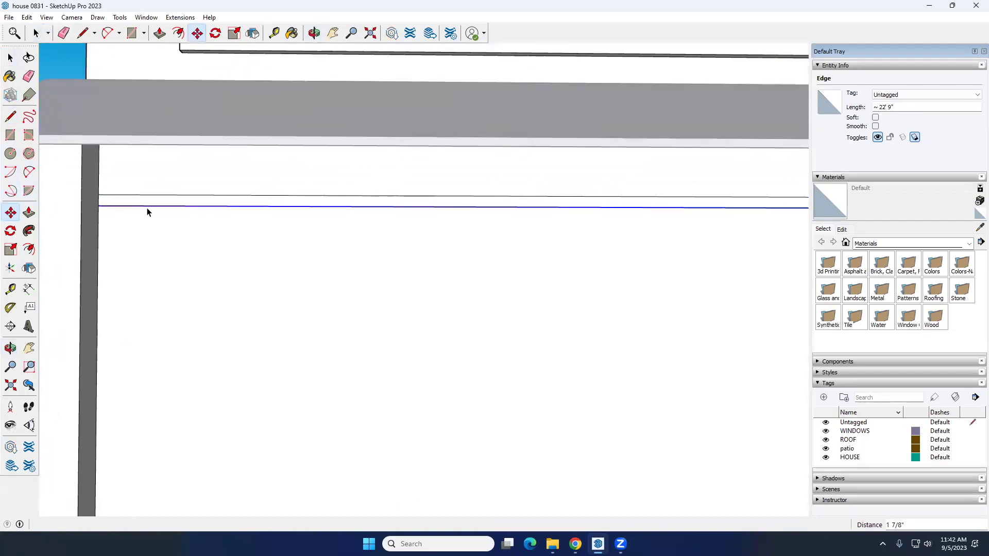
{"action": "key", "text": "space"}
Copy the thin strip 9" down the garage door and array it at that spacing to near the ground
{"action": "scroll", "coordinate": [173, 210], "scroll_direction": "down", "scroll_amount": 1}
{"action": "left_click", "coordinate": [252, 217]}
{"action": "left_click", "coordinate": [252, 203]}
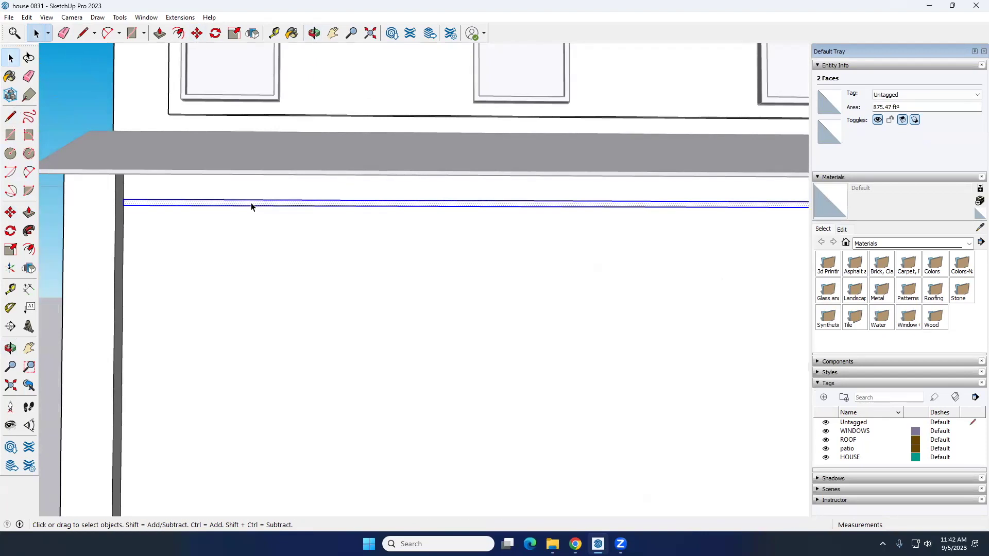
{"action": "double_click", "coordinate": [252, 206]}
{"action": "scroll", "coordinate": [165, 216], "scroll_direction": "down", "scroll_amount": 1}
{"action": "key", "text": "m"}
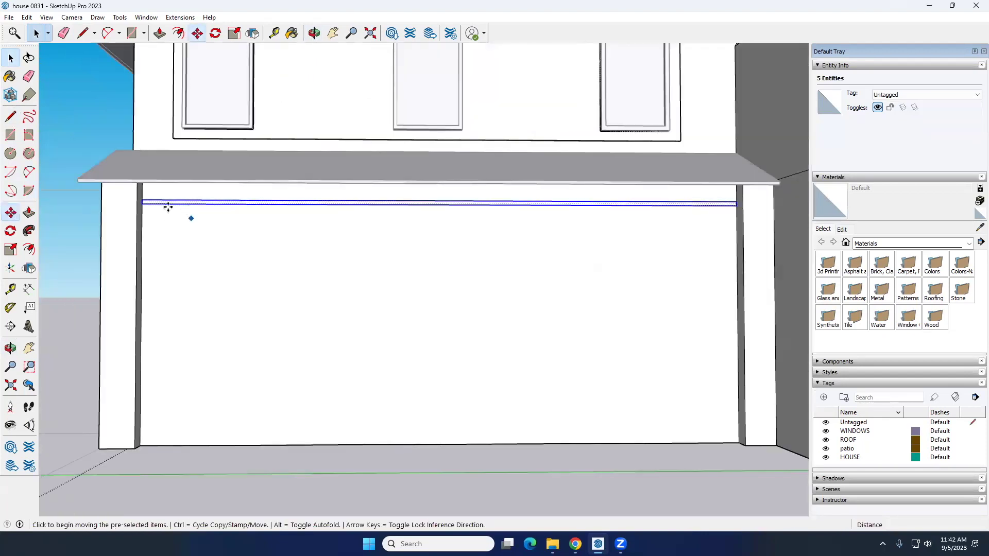
{"action": "scroll", "coordinate": [168, 207], "scroll_direction": "up", "scroll_amount": 3}
{"action": "key", "text": "ctrl"}
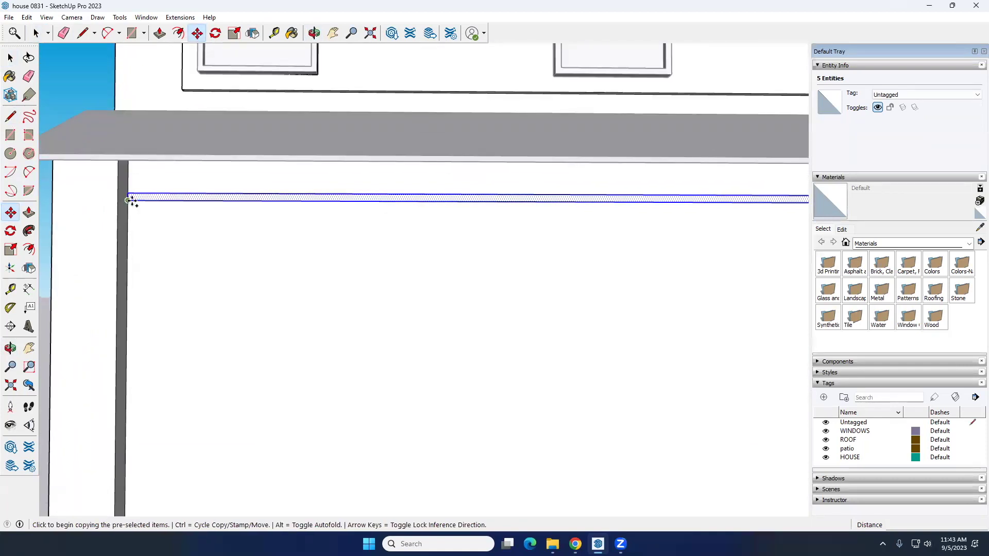
{"action": "left_click", "coordinate": [128, 200]}
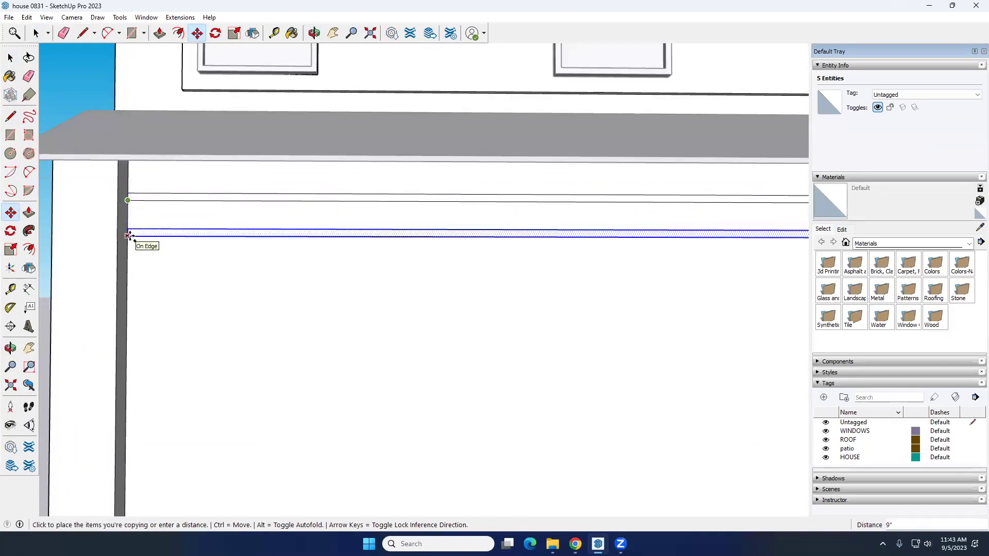
{"action": "left_click", "coordinate": [130, 236]}
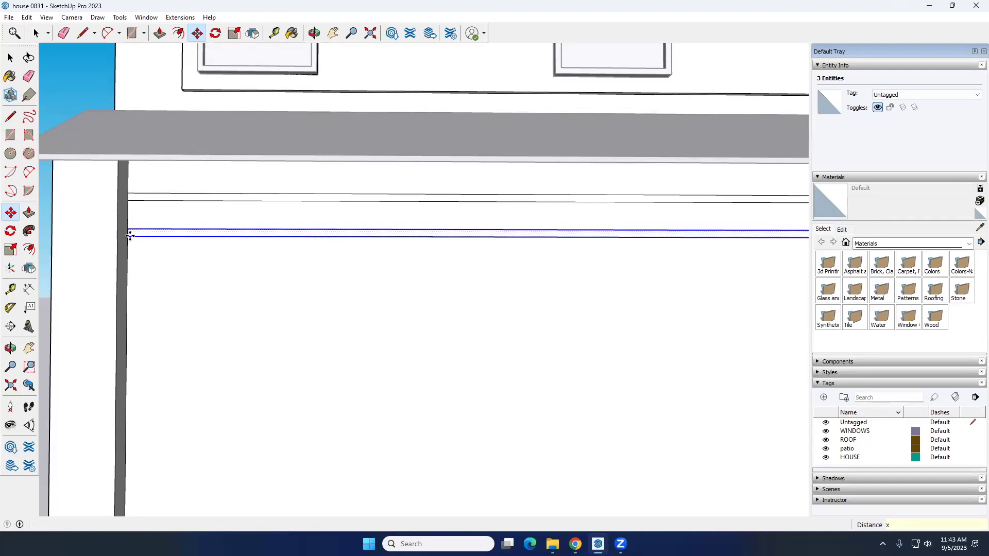
{"action": "key", "text": "Return"}
{"action": "key", "text": "space"}
{"action": "scroll", "coordinate": [302, 260], "scroll_direction": "down", "scroll_amount": 10}
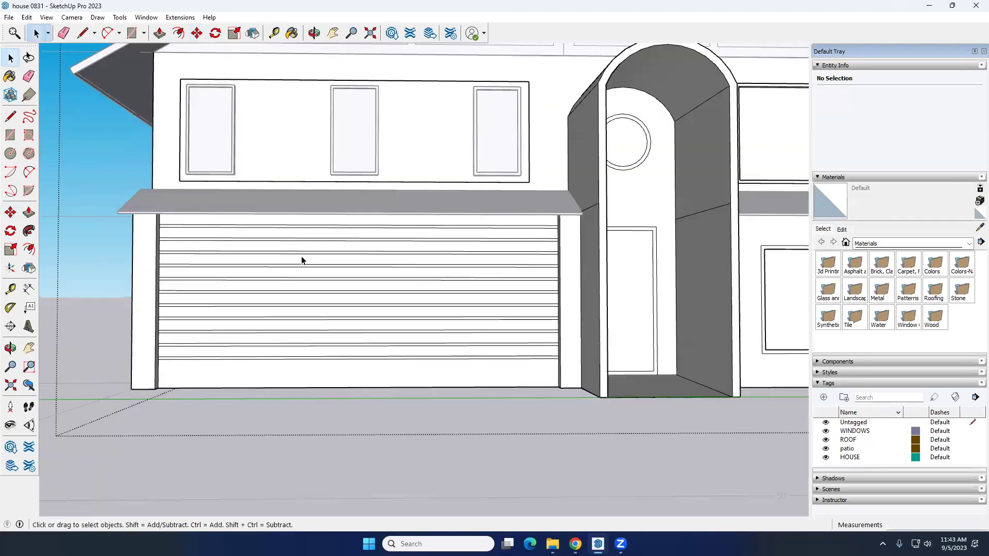
{"action": "middle_click_drag", "start_coordinate": [292, 316], "coordinate": [300, 371]}
{"action": "scroll", "coordinate": [466, 156], "scroll_direction": "up", "scroll_amount": 8}
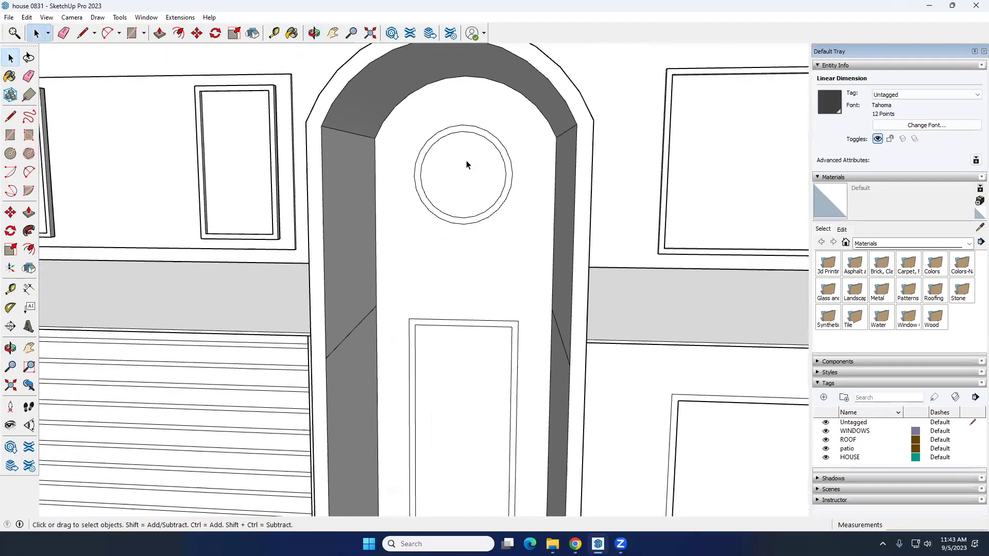
Push/Pull the ring around the circular window above the front door outward about 1 7/16" to form its frame
{"action": "left_click", "coordinate": [465, 174]}
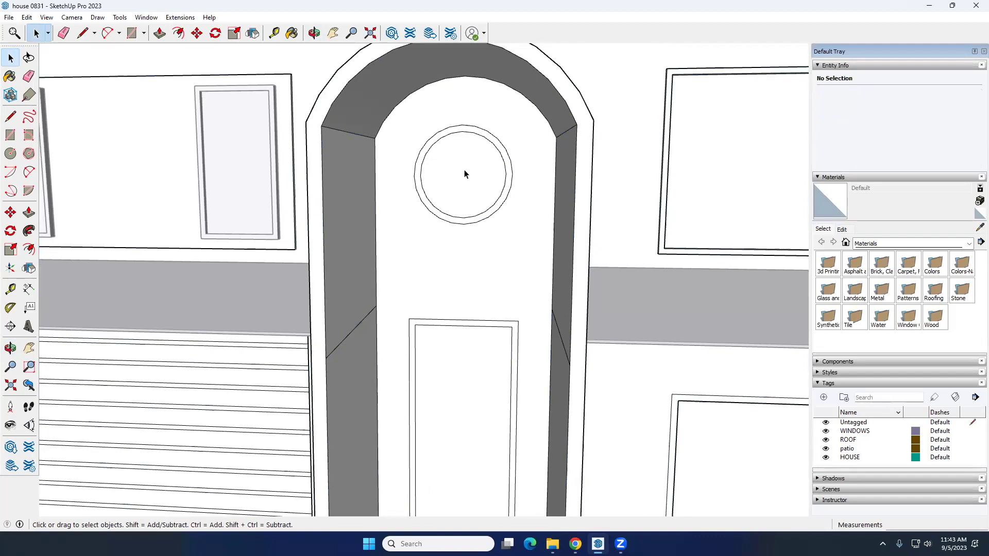
{"action": "scroll", "coordinate": [465, 174], "scroll_direction": "up", "scroll_amount": 5}
{"action": "key", "text": "p"}
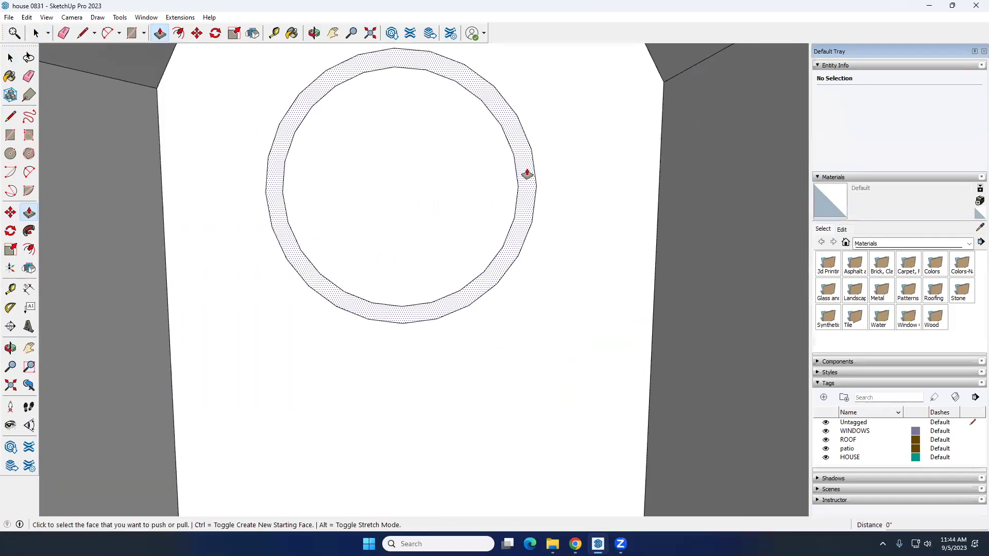
{"action": "left_click", "coordinate": [527, 174]}
{"action": "scroll", "coordinate": [525, 178], "scroll_direction": "up", "scroll_amount": 2}
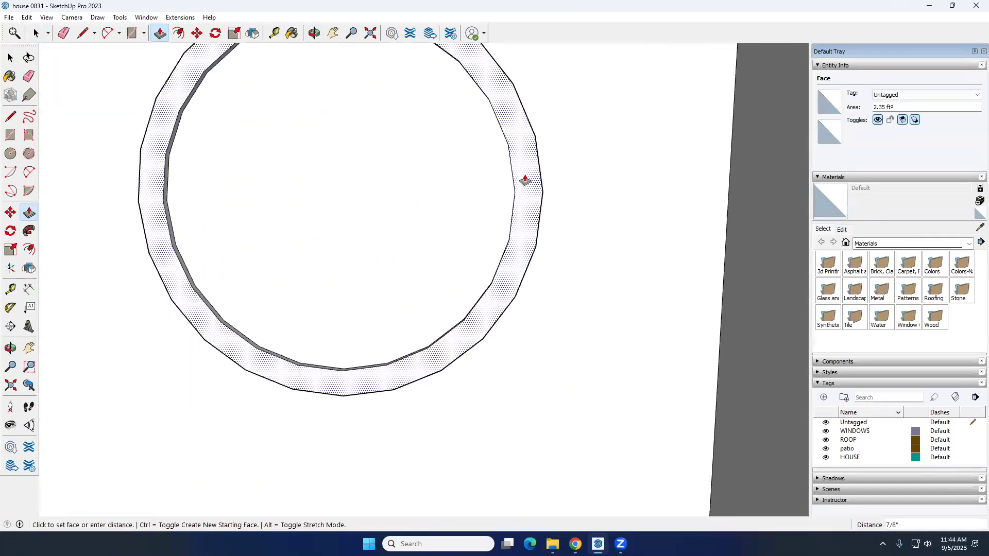
{"action": "scroll", "coordinate": [525, 180], "scroll_direction": "up", "scroll_amount": 1}
{"action": "left_click", "coordinate": [526, 176]}
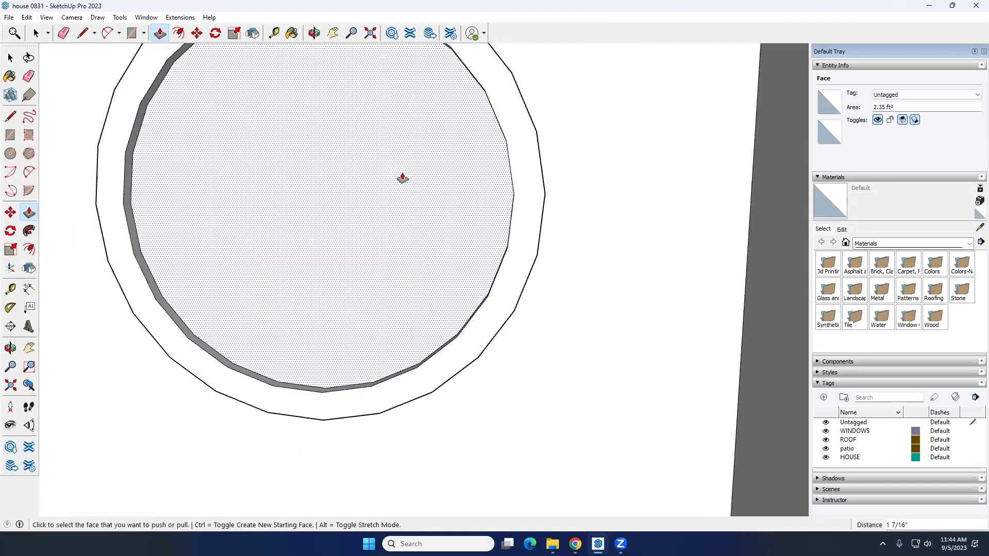
{"action": "key", "text": "space"}
Push/Pull the narrow frame face around the front door outward so the frame projects from the door panel
{"action": "scroll", "coordinate": [410, 181], "scroll_direction": "down", "scroll_amount": 8}
{"action": "middle_click_drag", "start_coordinate": [407, 261], "coordinate": [388, 246]}
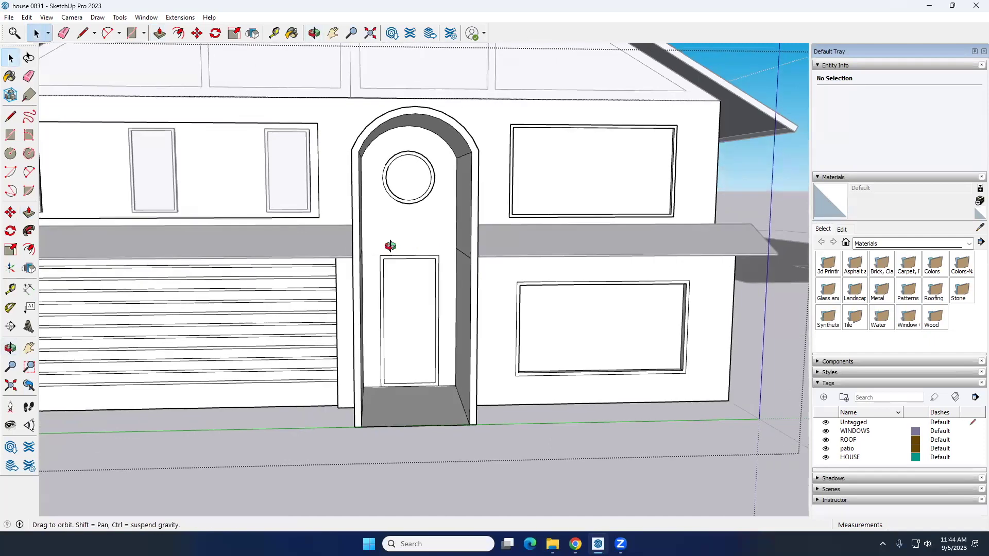
{"action": "scroll", "coordinate": [413, 285], "scroll_direction": "up", "scroll_amount": 5}
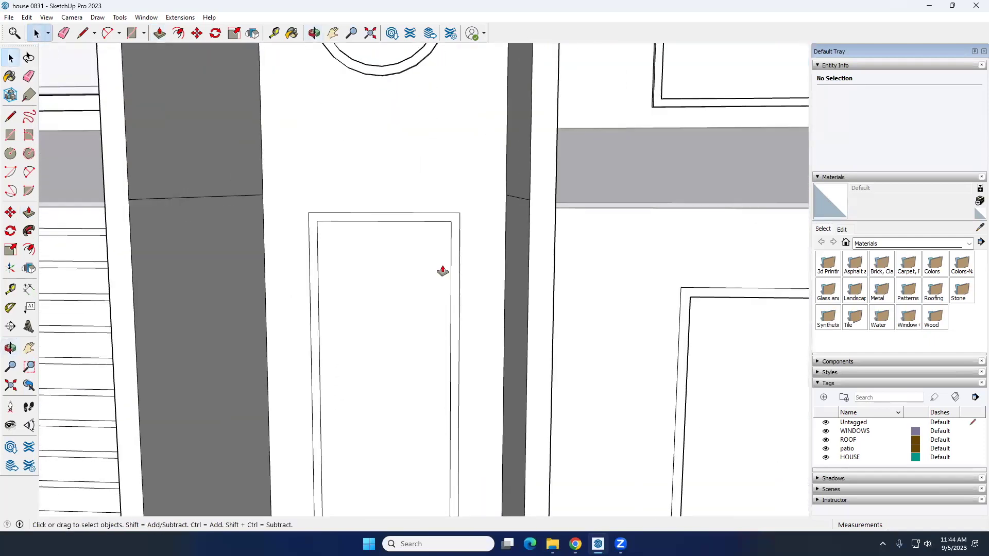
{"action": "key", "text": "p"}
{"action": "scroll", "coordinate": [464, 249], "scroll_direction": "up", "scroll_amount": 3}
{"action": "left_click", "coordinate": [452, 249]}
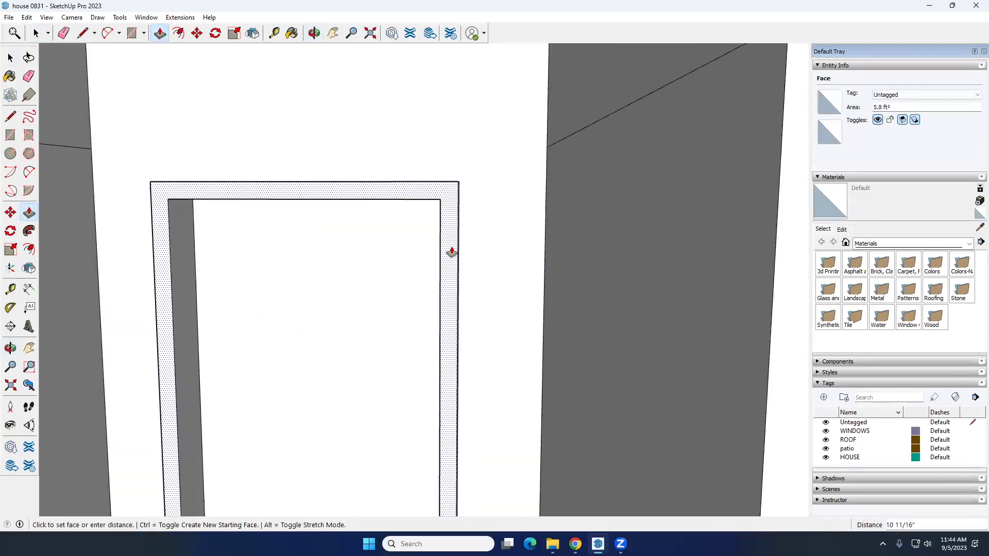
{"action": "key", "text": "space"}
{"action": "scroll", "coordinate": [314, 246], "scroll_direction": "down", "scroll_amount": 8}
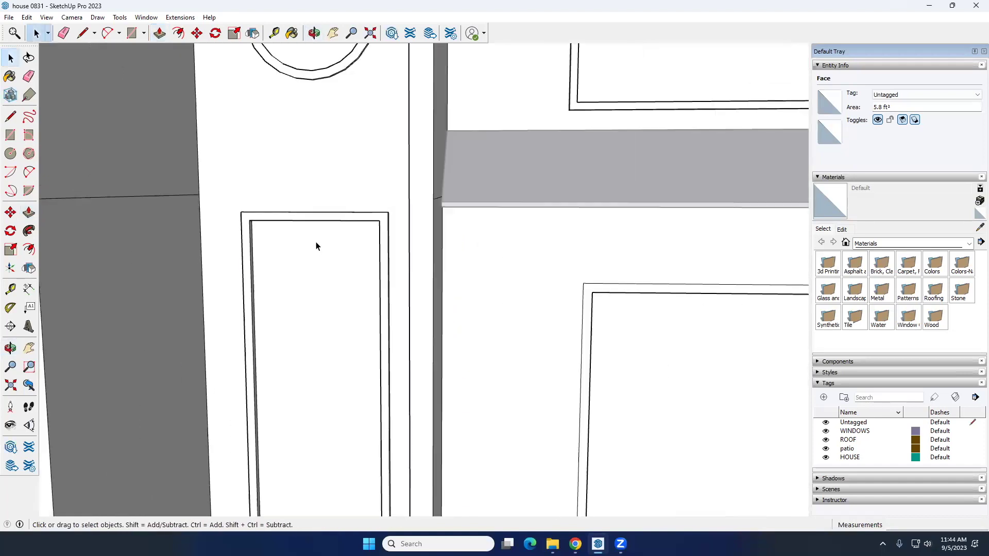
Check what the WINDOWS and ROOF tags contain by hiding and showing each one against the whole house
{"action": "key", "text": "o"}
{"action": "left_click_drag", "start_coordinate": [558, 386], "coordinate": [618, 444]}
{"action": "key", "text": "space"}
{"action": "middle_click_drag", "start_coordinate": [489, 271], "coordinate": [576, 264]}
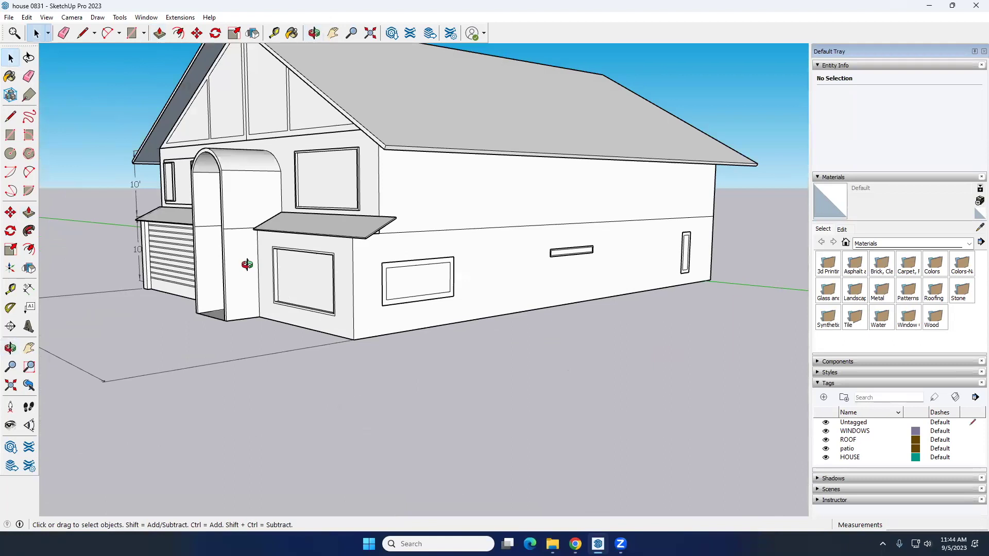
{"action": "middle_click_drag", "start_coordinate": [246, 265], "coordinate": [547, 259]}
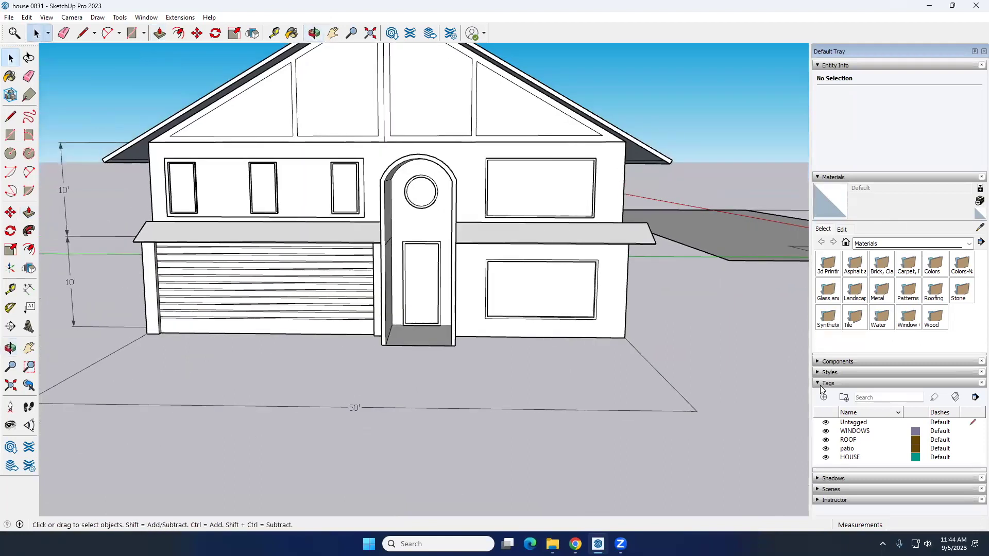
{"action": "left_click", "coordinate": [825, 435]}
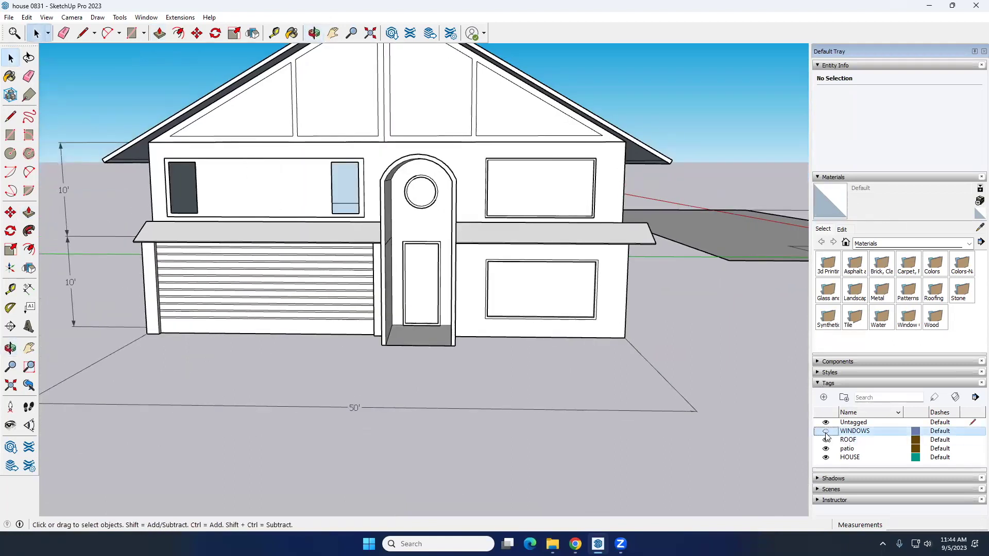
{"action": "left_click", "coordinate": [825, 443]}
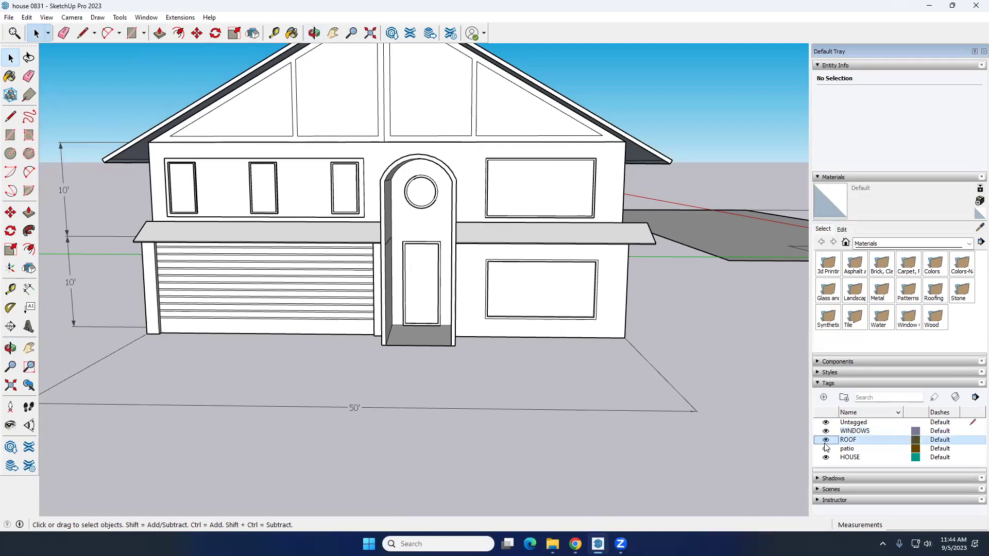
{"action": "scroll", "coordinate": [462, 322], "scroll_direction": "down", "scroll_amount": 3}
{"action": "middle_click_drag", "start_coordinate": [462, 321], "coordinate": [818, 422]}
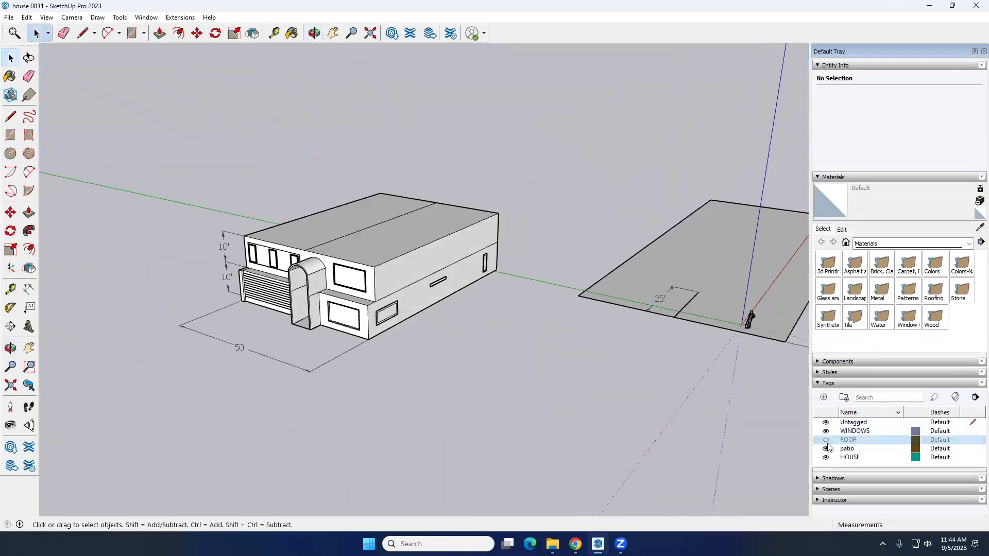
{"action": "left_click", "coordinate": [826, 441]}
{"action": "middle_click_drag", "start_coordinate": [424, 347], "coordinate": [361, 326]}
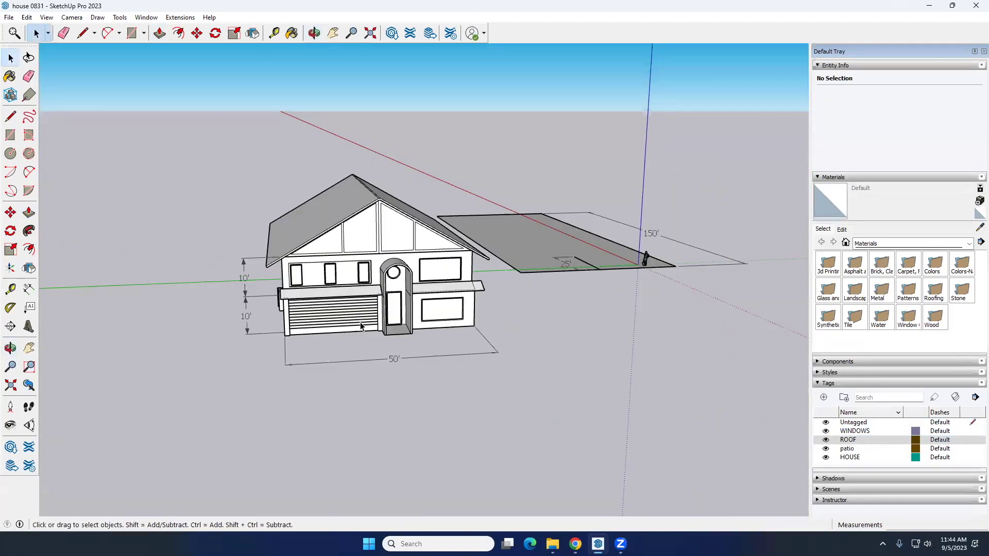
Open the house group for editing at its rear lower wall and hide the patio tag to expose the wall base
{"action": "middle_click_drag", "start_coordinate": [509, 324], "coordinate": [495, 309]}
{"action": "scroll", "coordinate": [496, 286], "scroll_direction": "up", "scroll_amount": 2}
{"action": "scroll", "coordinate": [497, 285], "scroll_direction": "down", "scroll_amount": 2}
{"action": "scroll", "coordinate": [437, 295], "scroll_direction": "up", "scroll_amount": 2}
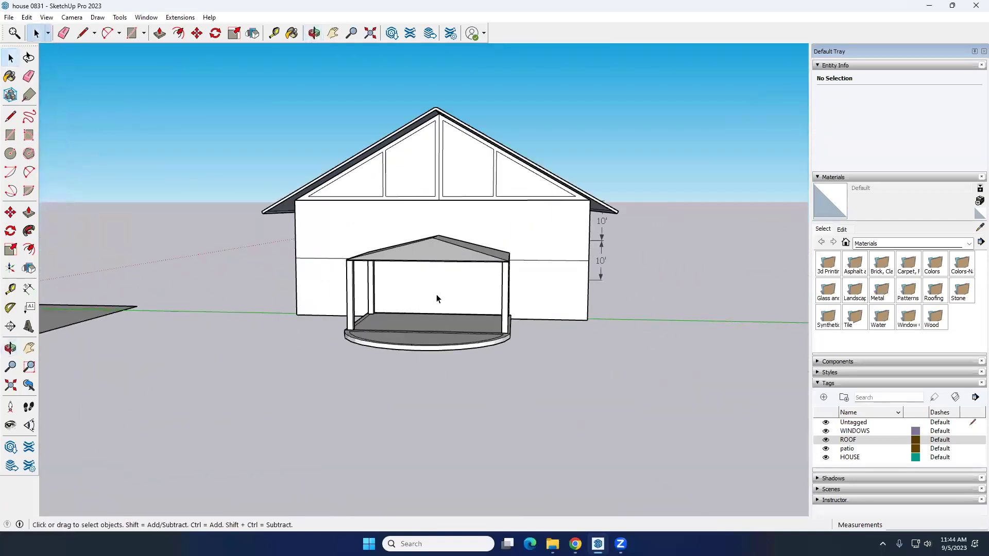
{"action": "middle_click_drag", "start_coordinate": [437, 294], "coordinate": [453, 283]}
{"action": "scroll", "coordinate": [462, 264], "scroll_direction": "up", "scroll_amount": 2}
{"action": "double_click", "coordinate": [461, 263]}
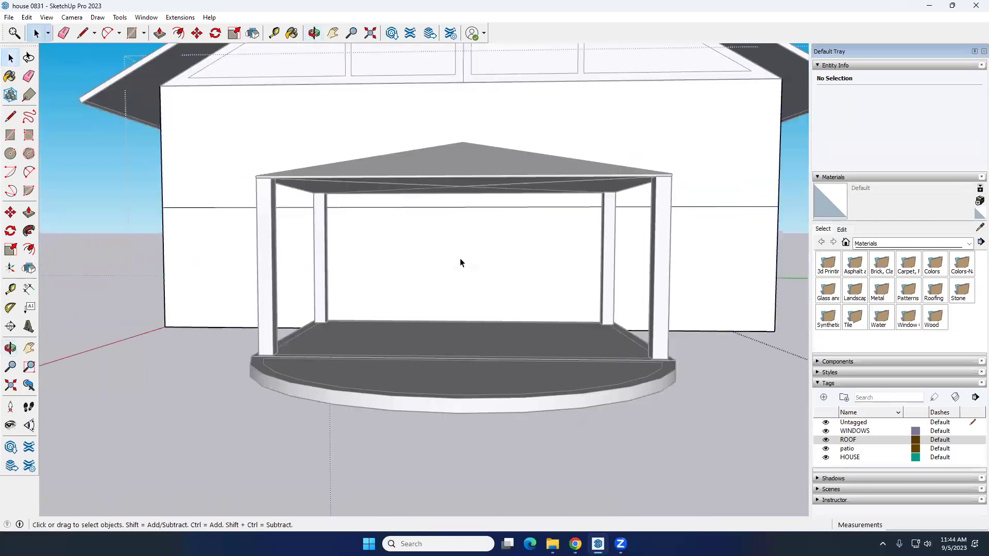
{"action": "left_click", "coordinate": [461, 263]}
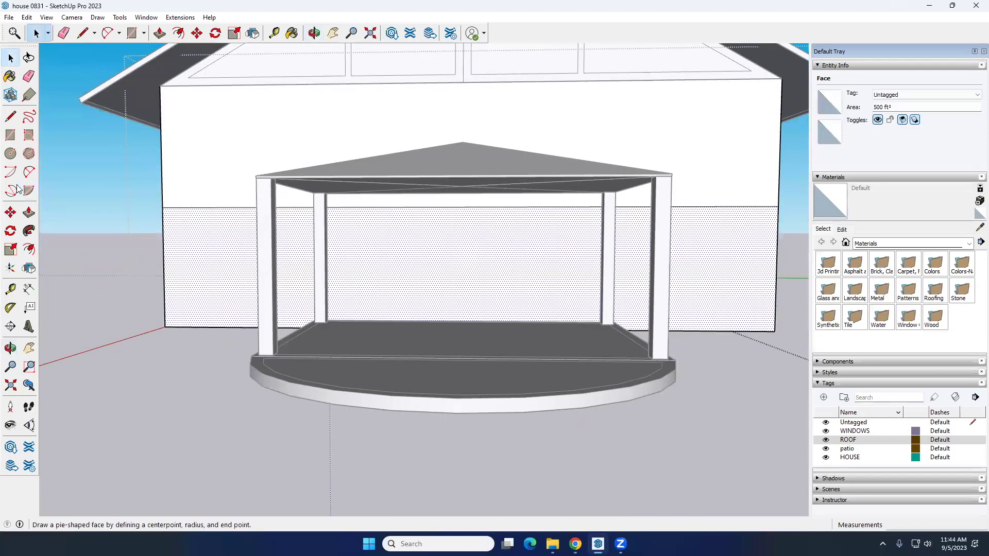
{"action": "left_click", "coordinate": [9, 135]}
{"action": "scroll", "coordinate": [402, 325], "scroll_direction": "up", "scroll_amount": 4}
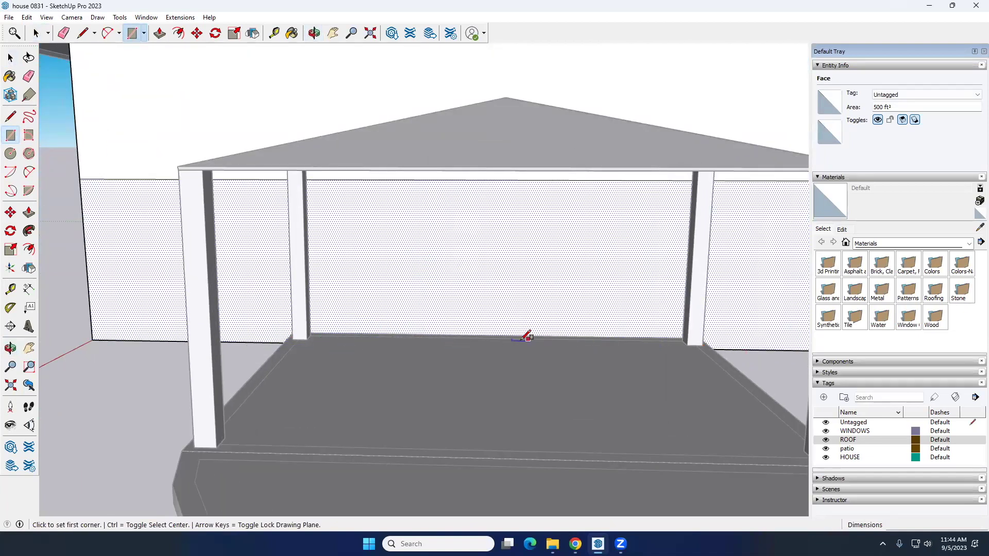
{"action": "left_click", "coordinate": [826, 449]}
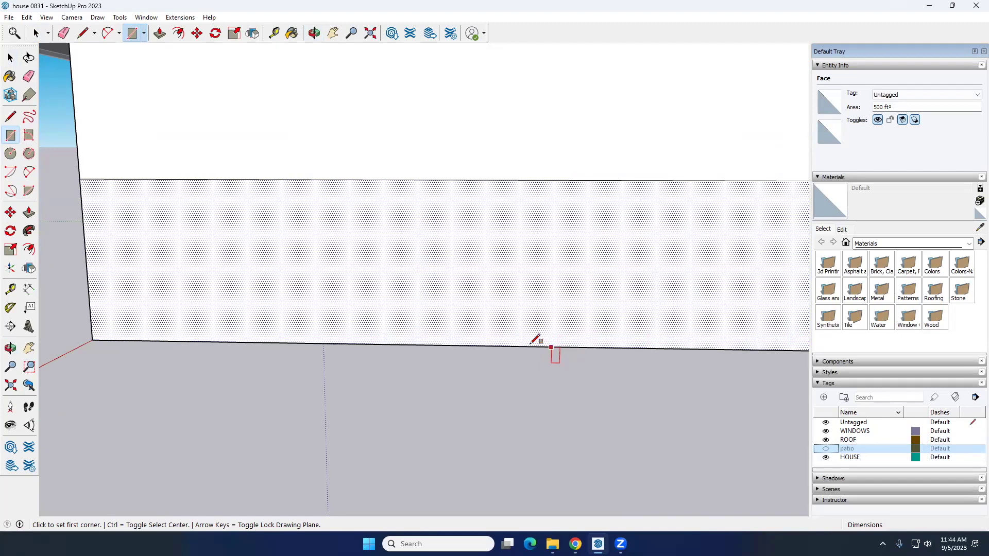
Draw a back door rectangle of about 50.9 ft² rising from the rear wall's base, and show the patio tag again
{"action": "left_click", "coordinate": [493, 346]}
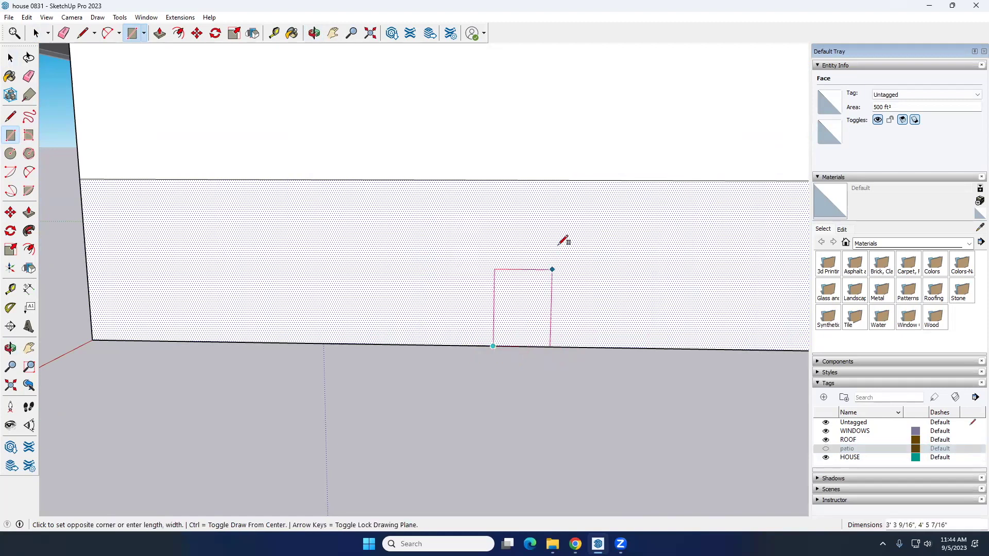
{"action": "left_click", "coordinate": [599, 206]}
{"action": "key", "text": "space"}
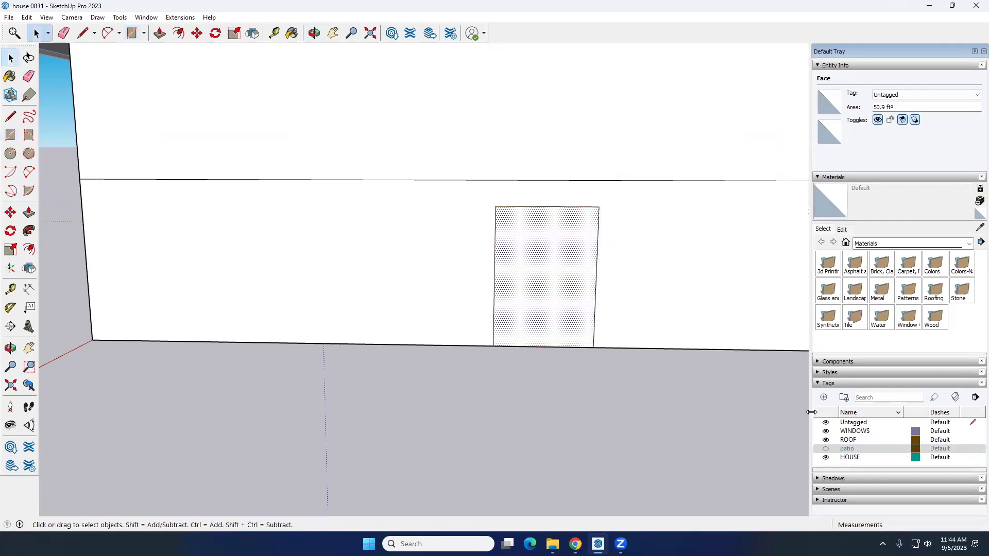
{"action": "left_click", "coordinate": [826, 450]}
Offset the back door rectangle's outline inward about 4 inches to create its frame
{"action": "scroll", "coordinate": [546, 358], "scroll_direction": "down", "scroll_amount": 5}
{"action": "middle_click_drag", "start_coordinate": [546, 358], "coordinate": [656, 426]}
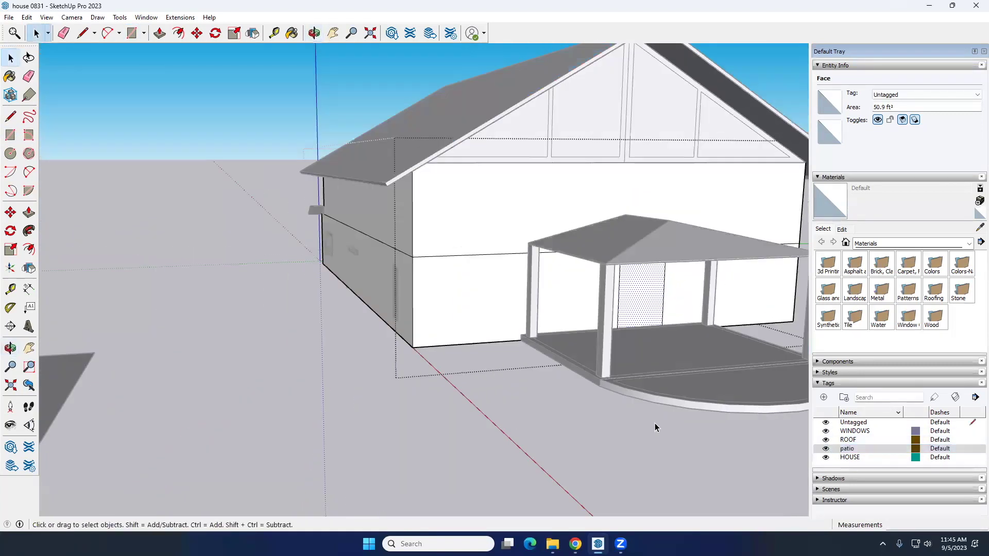
{"action": "middle_click_drag", "start_coordinate": [681, 259], "coordinate": [641, 351]}
{"action": "scroll", "coordinate": [592, 292], "scroll_direction": "up", "scroll_amount": 5}
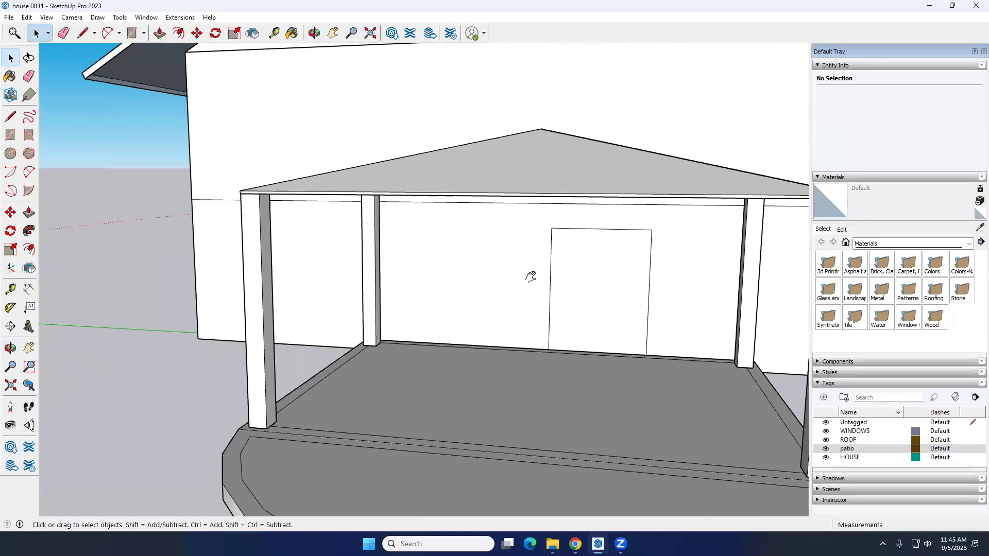
{"action": "scroll", "coordinate": [536, 268], "scroll_direction": "up", "scroll_amount": 2}
{"action": "triple_click", "coordinate": [540, 256]}
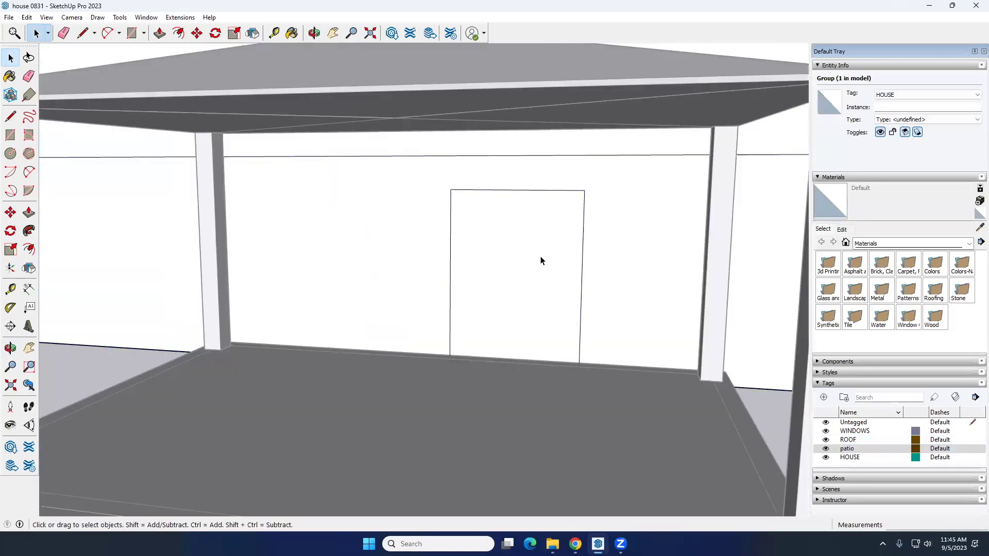
{"action": "left_click", "coordinate": [536, 254]}
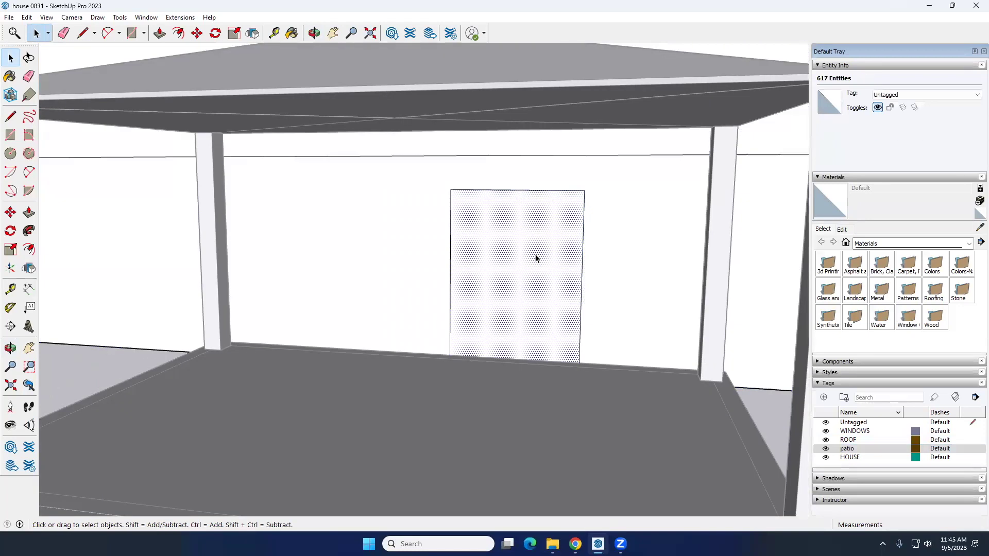
{"action": "left_click", "coordinate": [12, 251]}
{"action": "left_click", "coordinate": [29, 249]}
{"action": "left_click", "coordinate": [508, 208]}
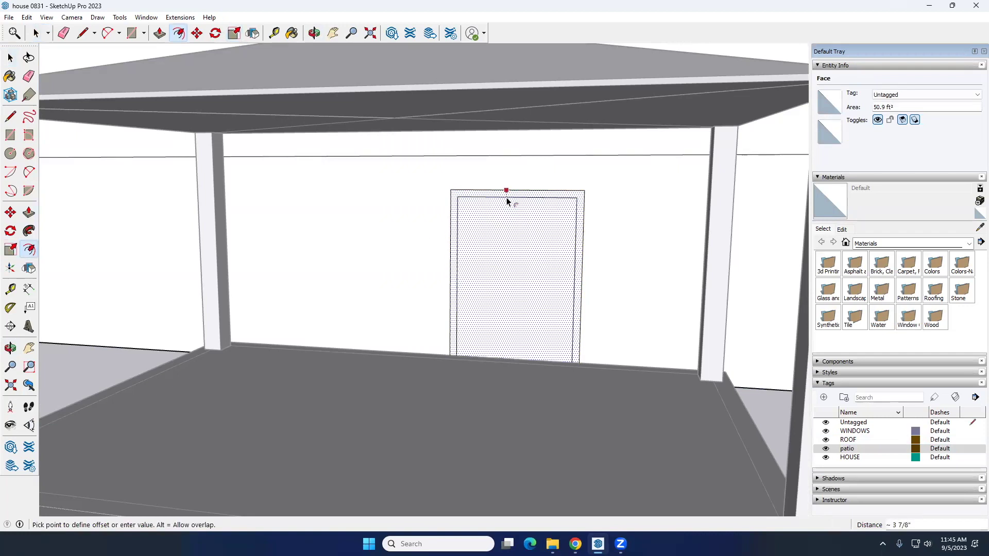
{"action": "left_click", "coordinate": [508, 201]}
{"action": "key", "text": "space"}
Close the house group and draw a window rectangle about 4 ft square on the rear upper wall, near its outer corner
{"action": "scroll", "coordinate": [508, 242], "scroll_direction": "down", "scroll_amount": 5}
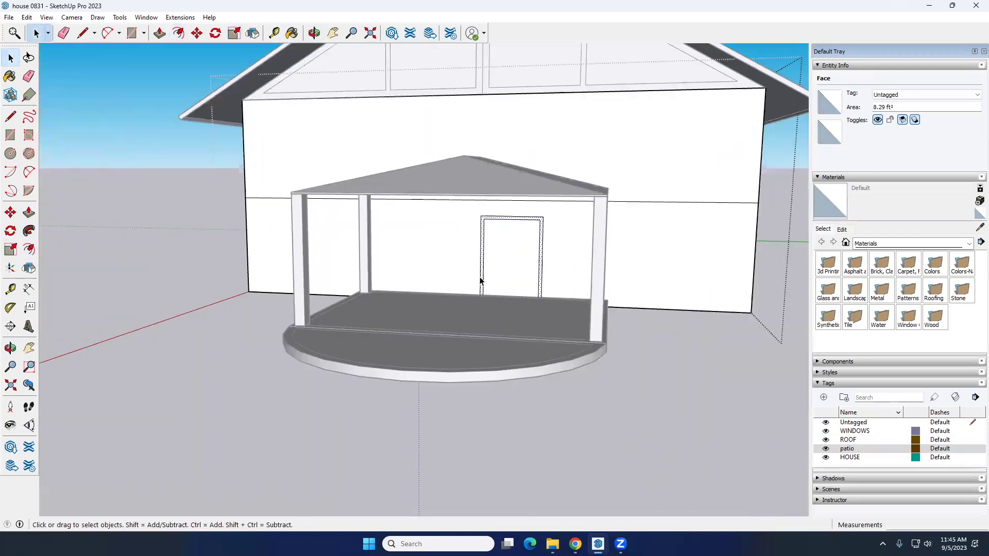
{"action": "scroll", "coordinate": [641, 353], "scroll_direction": "up", "scroll_amount": 3}
{"action": "middle_click_drag", "start_coordinate": [451, 262], "coordinate": [297, 234]}
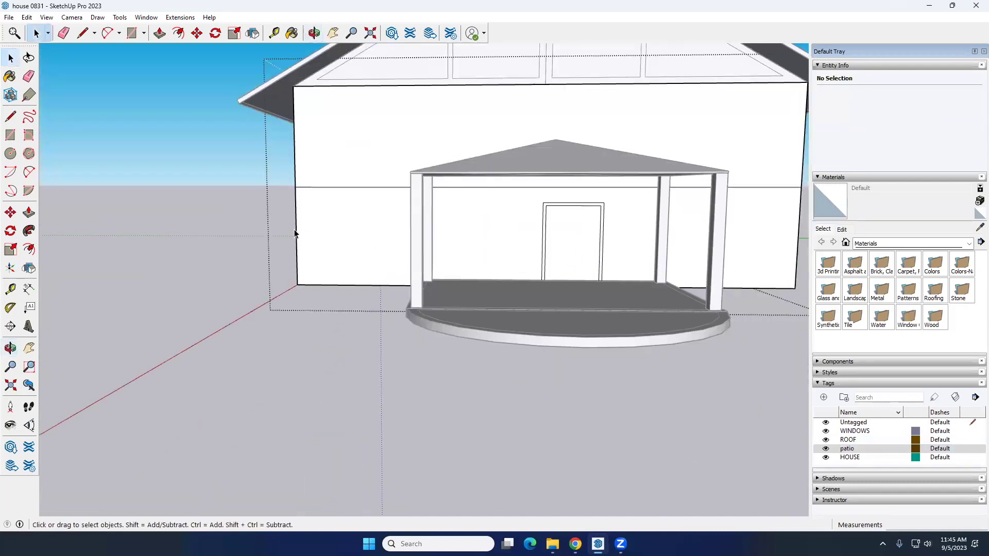
{"action": "left_click", "coordinate": [10, 135]}
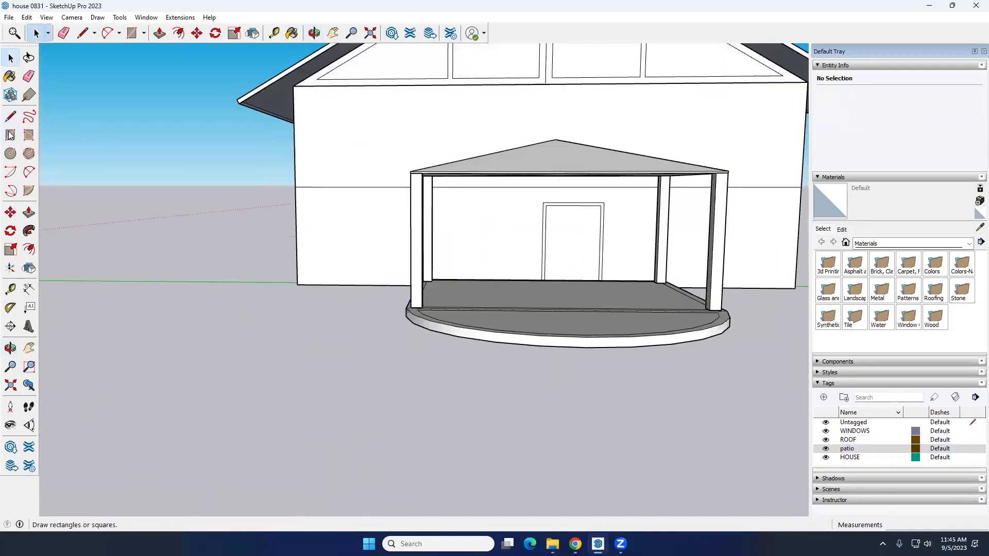
{"action": "left_click", "coordinate": [336, 111]}
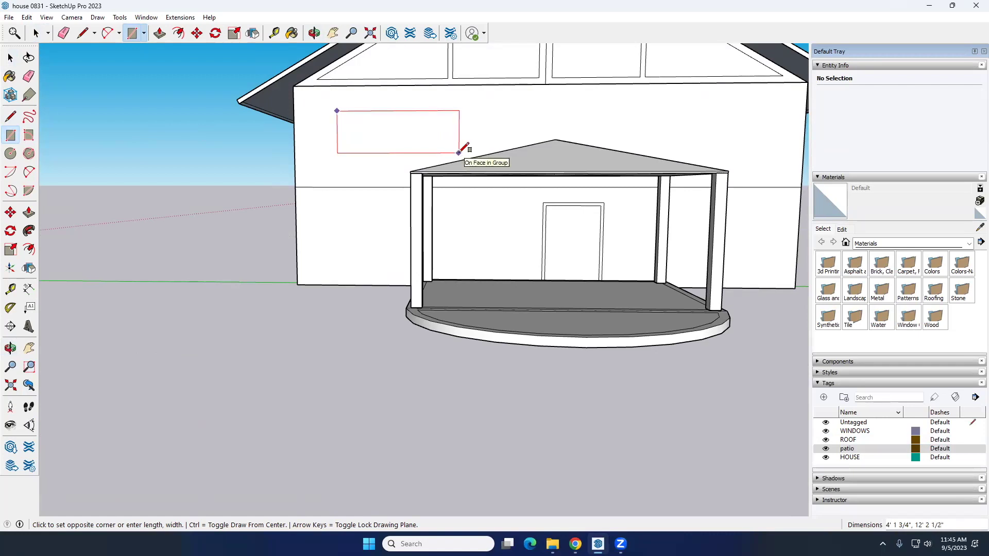
{"action": "left_click", "coordinate": [381, 153]}
{"action": "key", "text": "space"}
Offset the rear window square's outline slightly inward to create its frame
{"action": "scroll", "coordinate": [370, 140], "scroll_direction": "up", "scroll_amount": 4}
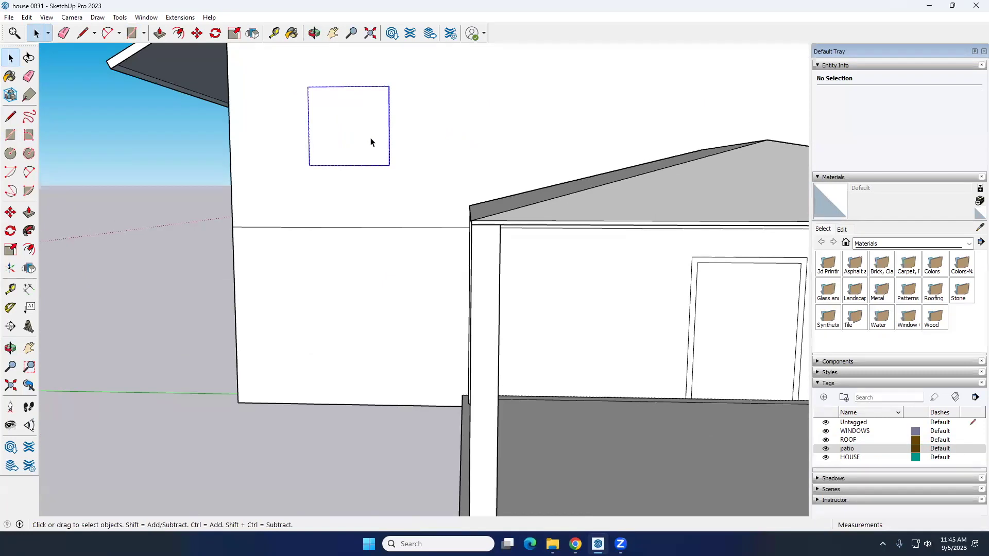
{"action": "double_click", "coordinate": [370, 137]}
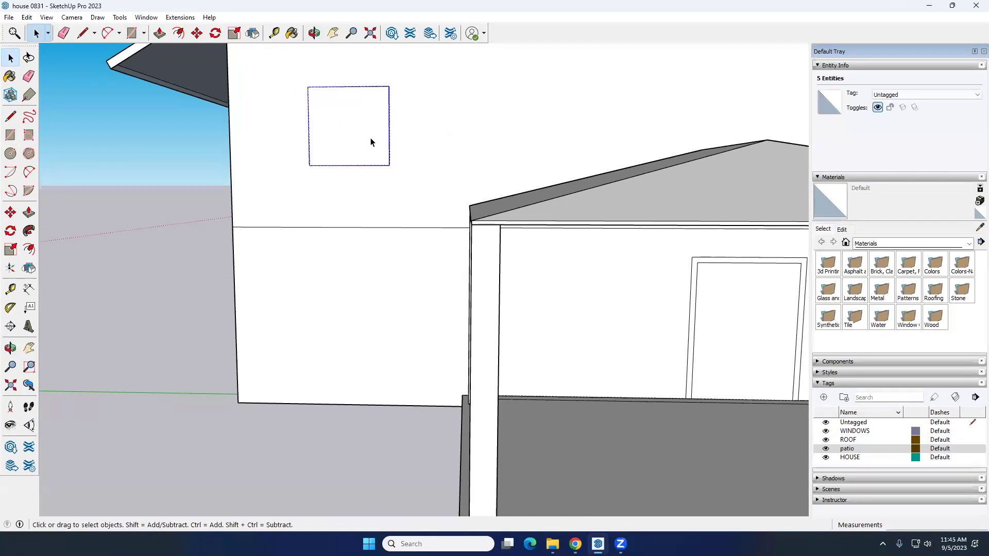
{"action": "left_click", "coordinate": [29, 250]}
{"action": "scroll", "coordinate": [240, 139], "scroll_direction": "up", "scroll_amount": 2}
{"action": "left_click", "coordinate": [366, 68]}
{"action": "left_click", "coordinate": [372, 73]}
{"action": "key", "text": "space"}
{"action": "scroll", "coordinate": [391, 106], "scroll_direction": "down", "scroll_amount": 3}
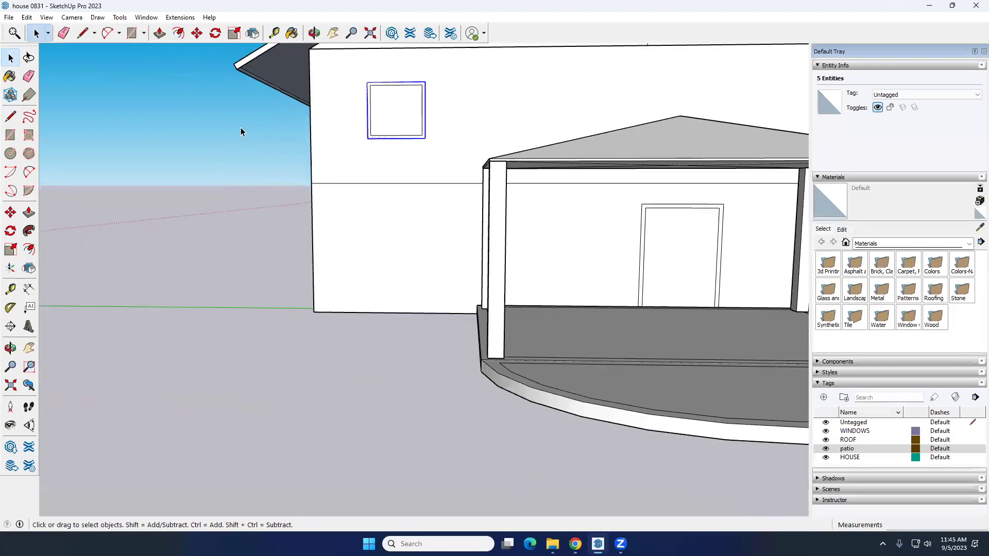
Copy the framed rear window about 8' 4" along the upper wall towards the middle of the house
{"action": "left_click_drag", "start_coordinate": [367, 80], "coordinate": [455, 164]}
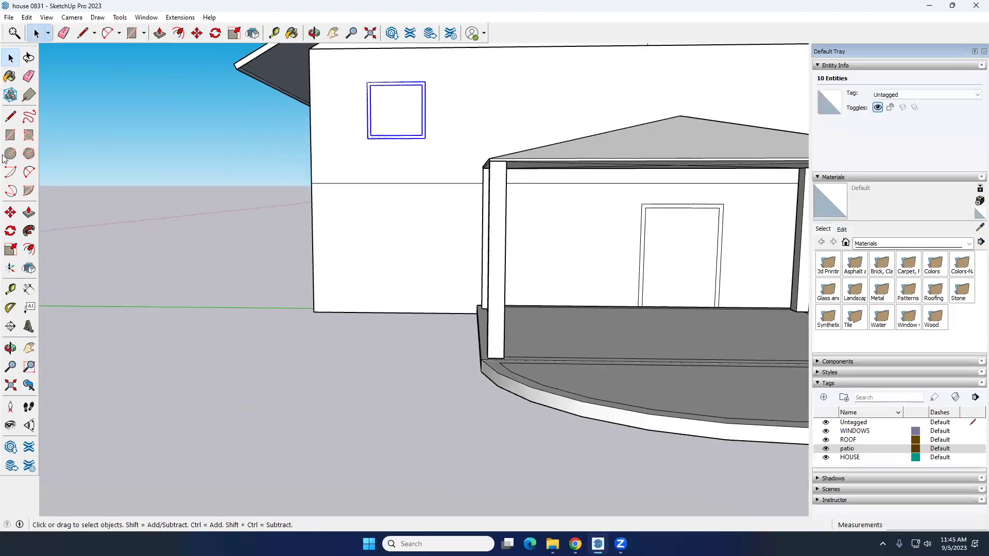
{"action": "left_click", "coordinate": [11, 213]}
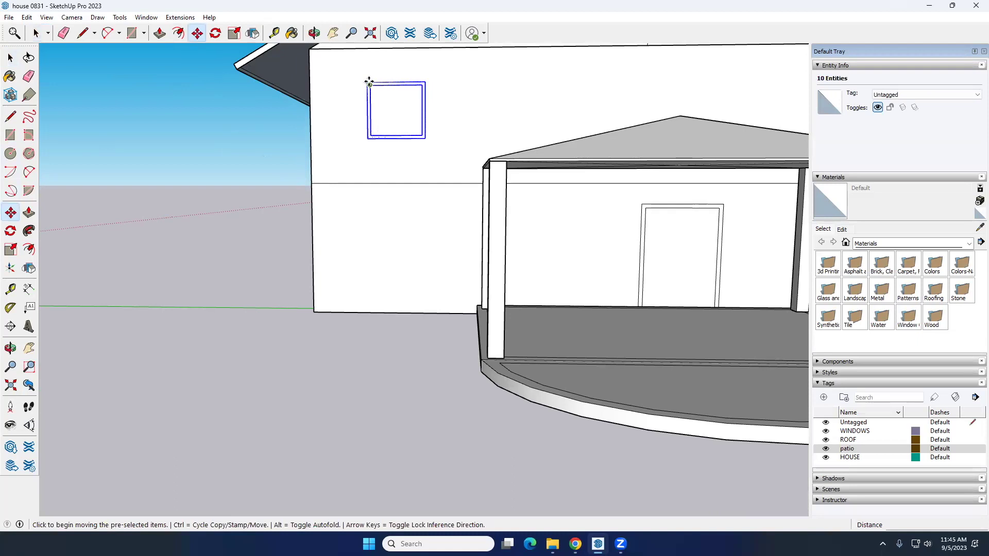
{"action": "scroll", "coordinate": [368, 81], "scroll_direction": "up", "scroll_amount": 3}
{"action": "key", "text": "ctrl"}
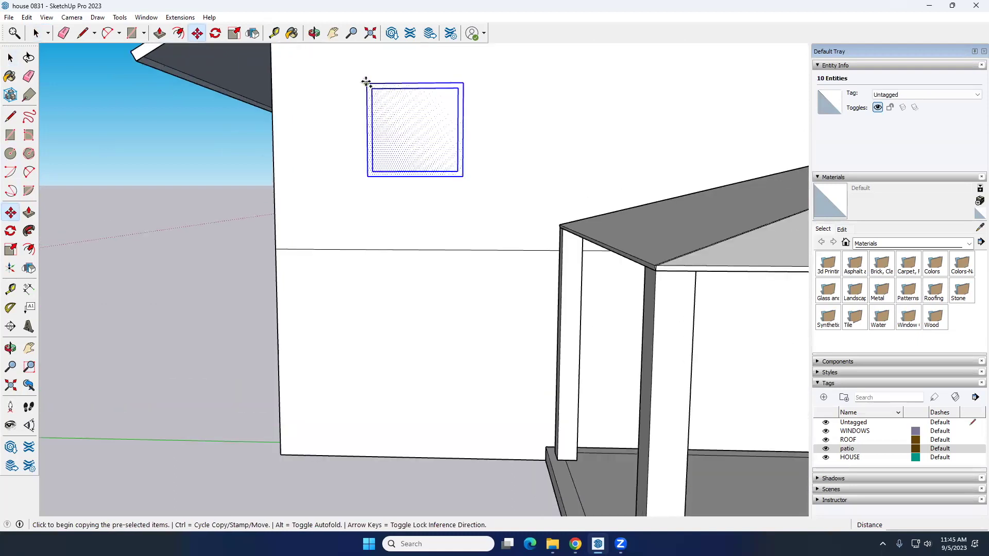
{"action": "left_click", "coordinate": [366, 82]}
{"action": "left_click", "coordinate": [552, 81]}
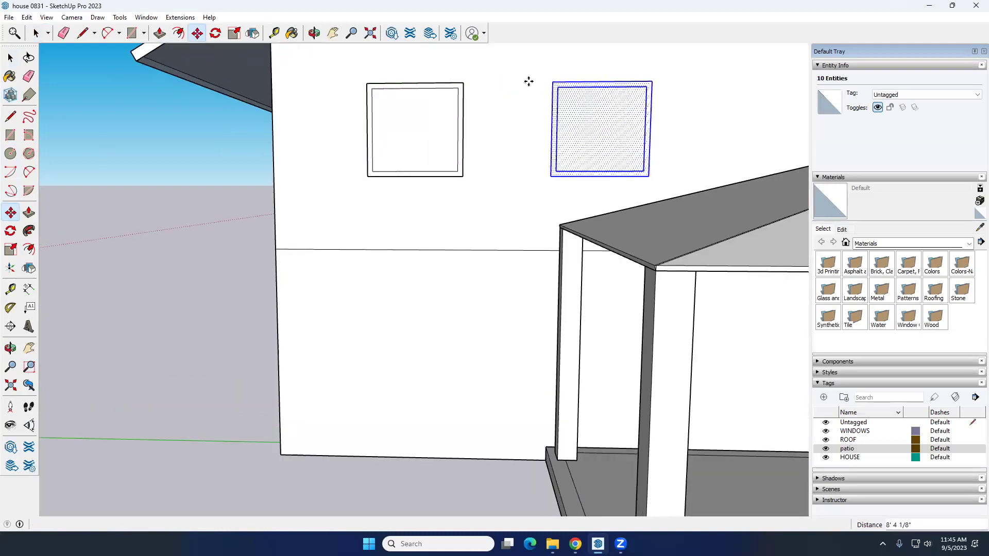
Copy the second rear window level along the upper wall to near the wall's opposite end
{"action": "scroll", "coordinate": [449, 79], "scroll_direction": "down", "scroll_amount": 5}
{"action": "middle_click_drag", "start_coordinate": [579, 93], "coordinate": [393, 105]}
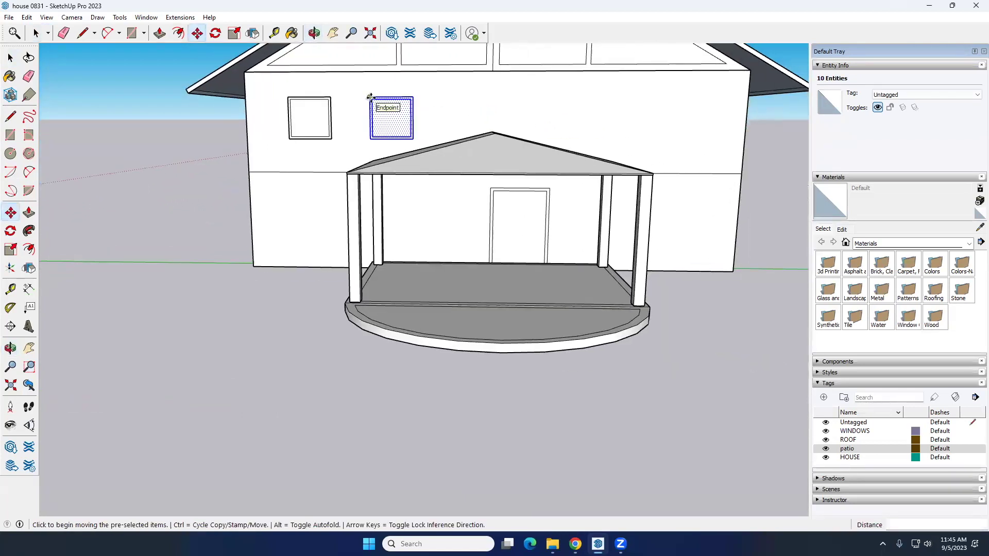
{"action": "key", "text": "ctrl"}
{"action": "left_click", "coordinate": [370, 97]}
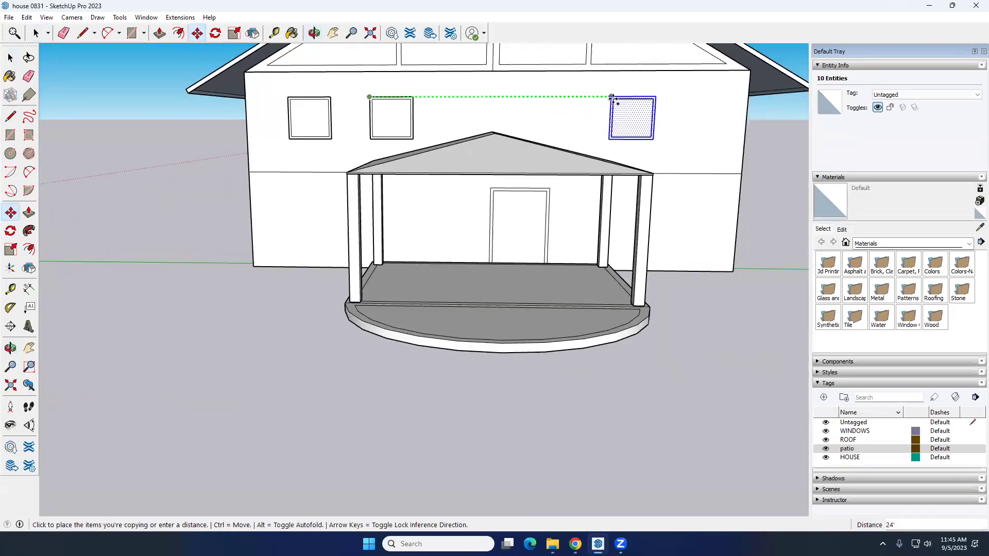
{"action": "left_click", "coordinate": [664, 98]}
{"action": "key", "text": "space"}
{"action": "scroll", "coordinate": [482, 157], "scroll_direction": "down", "scroll_amount": 3}
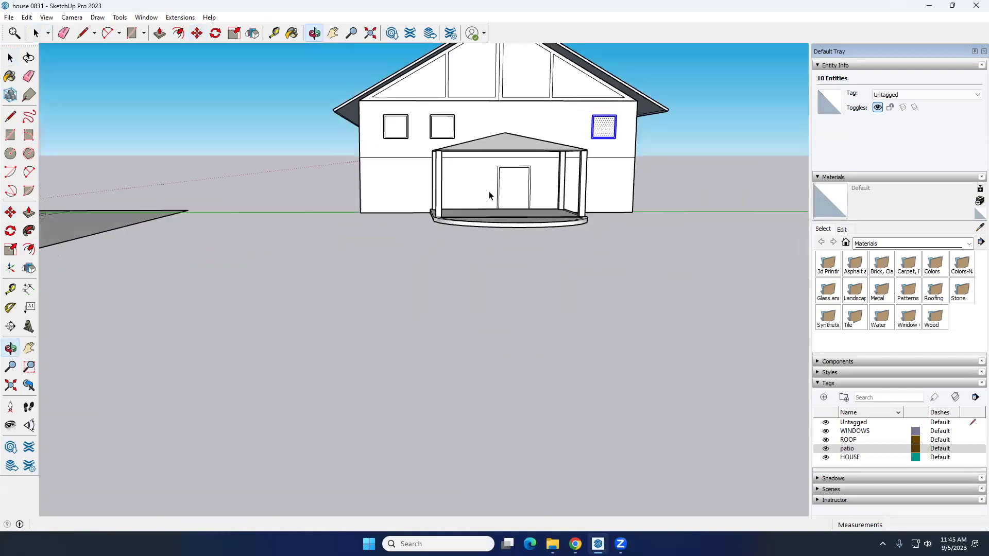
{"action": "scroll", "coordinate": [439, 185], "scroll_direction": "up", "scroll_amount": 5}
{"action": "middle_click_drag", "start_coordinate": [440, 184], "coordinate": [333, 188]}
Copy the outermost upper rear window with its frame straight down onto the lower wall
{"action": "left_click", "coordinate": [295, 92]}
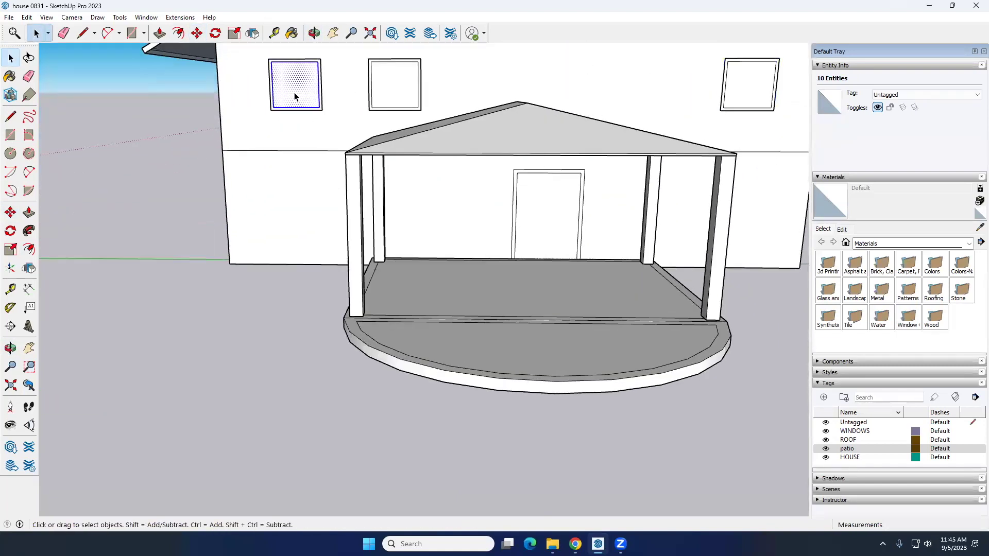
{"action": "left_click_drag", "start_coordinate": [256, 55], "coordinate": [328, 114]}
{"action": "middle_click_drag", "start_coordinate": [309, 137], "coordinate": [273, 132]}
{"action": "key", "text": "space"}
{"action": "key", "text": "ctrl+t"}
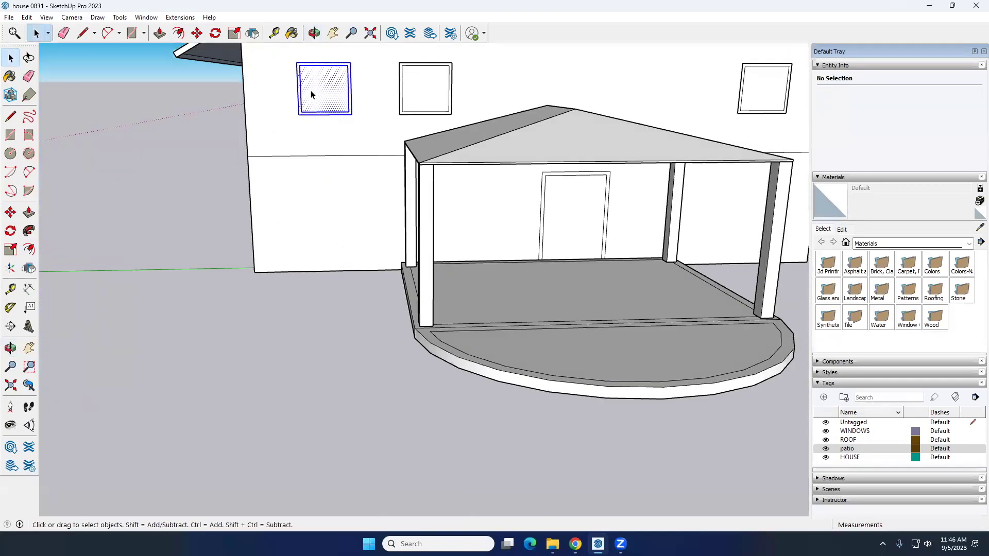
{"action": "left_click", "coordinate": [311, 94]}
{"action": "middle_click_drag", "start_coordinate": [310, 94], "coordinate": [42, 130]}
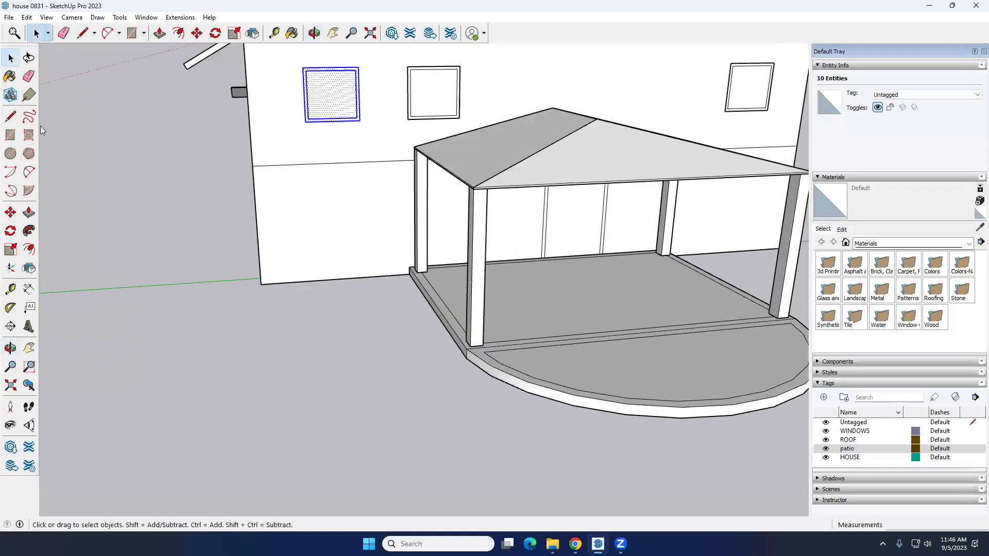
{"action": "left_click", "coordinate": [10, 212]}
{"action": "key", "text": "ctrl"}
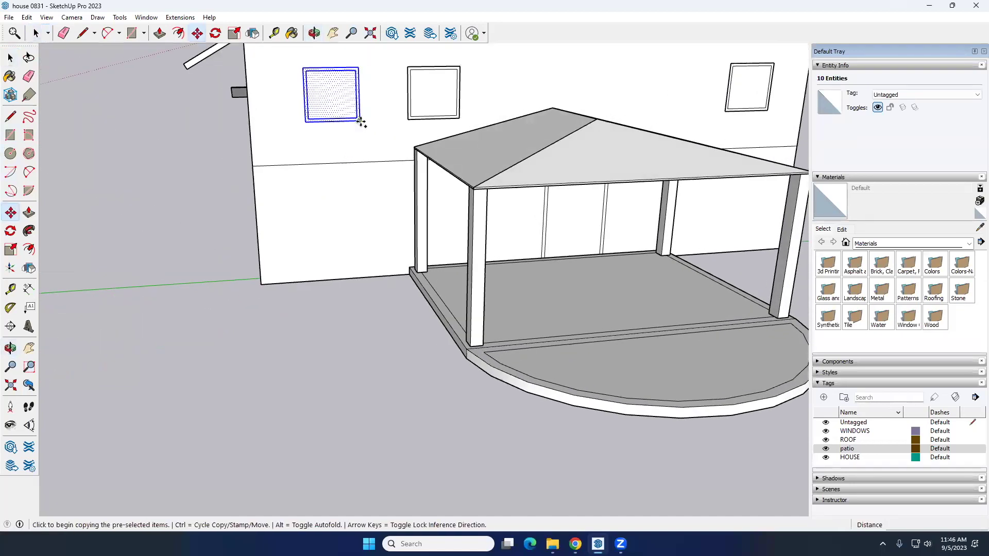
{"action": "left_click", "coordinate": [360, 121]}
{"action": "left_click", "coordinate": [360, 220]}
{"action": "left_click", "coordinate": [336, 221]}
{"action": "key", "text": "space"}
Lengthen the lower rear window by moving the bottom edges of its outline and frame downwards
{"action": "scroll", "coordinate": [338, 224], "scroll_direction": "up", "scroll_amount": 3}
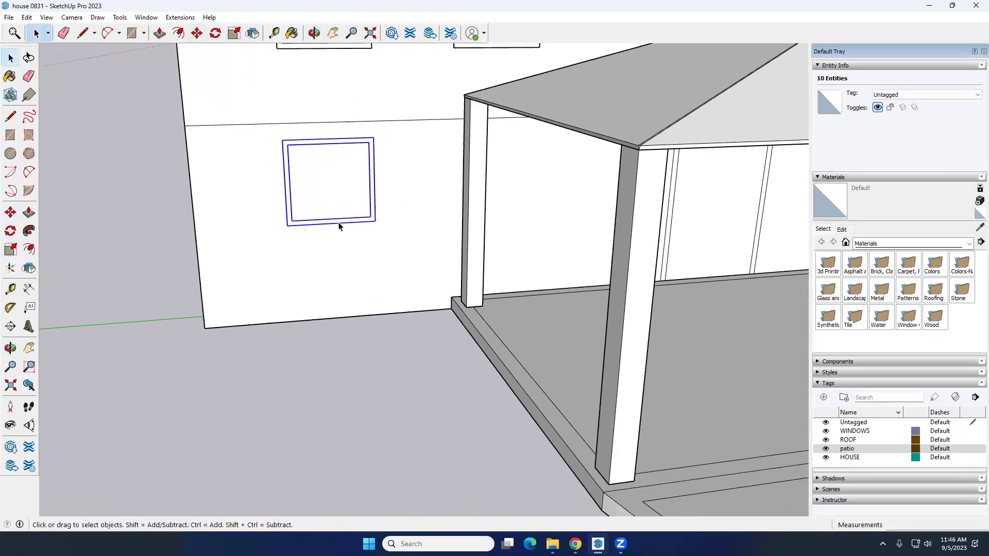
{"action": "left_click", "coordinate": [331, 222]}
{"action": "left_click", "coordinate": [331, 221], "text": "shift"}
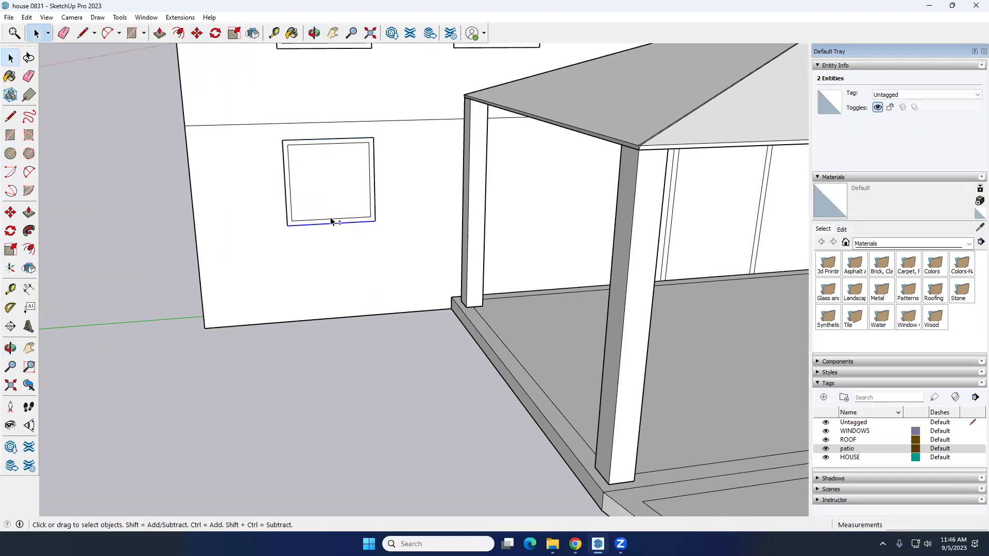
{"action": "key", "text": "m"}
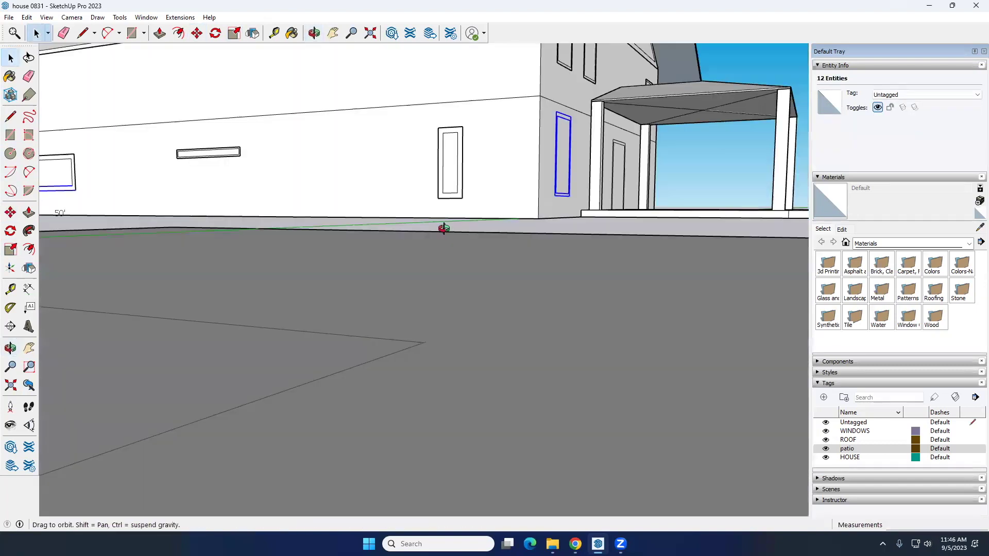
{"action": "scroll", "coordinate": [444, 228], "scroll_direction": "down", "scroll_amount": 6}
{"action": "middle_click_drag", "start_coordinate": [422, 227], "coordinate": [514, 276]}
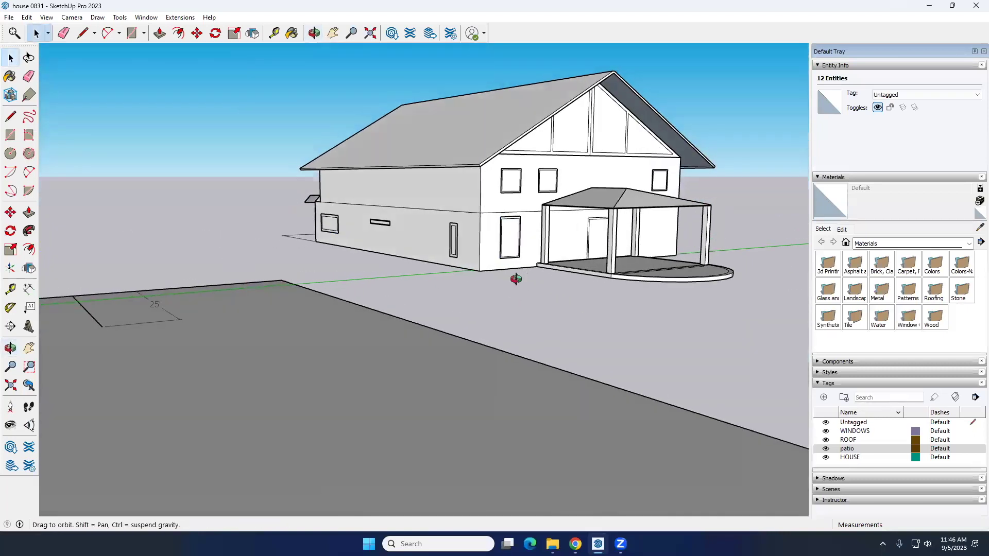
{"action": "left_click", "coordinate": [514, 277]}
{"action": "scroll", "coordinate": [461, 228], "scroll_direction": "up", "scroll_amount": 5}
{"action": "double_click", "coordinate": [461, 228]}
{"action": "middle_click_drag", "start_coordinate": [461, 228], "coordinate": [459, 359]}
{"action": "left_click", "coordinate": [459, 360]}
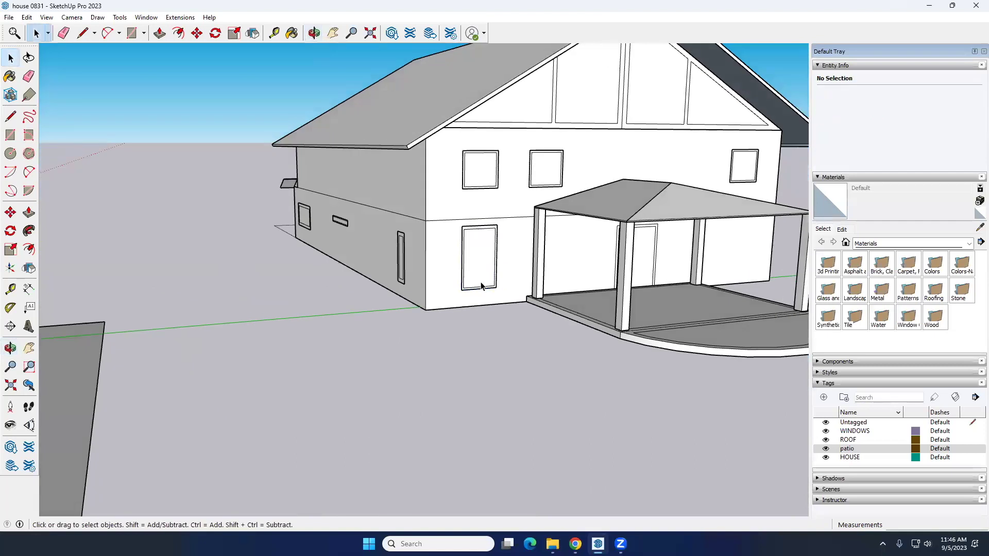
Copy the tall lower window about 12 ft along the rear wall to beside the back door under the patio roof
{"action": "middle_click_drag", "start_coordinate": [508, 266], "coordinate": [402, 262]}
{"action": "scroll", "coordinate": [381, 237], "scroll_direction": "up", "scroll_amount": 5}
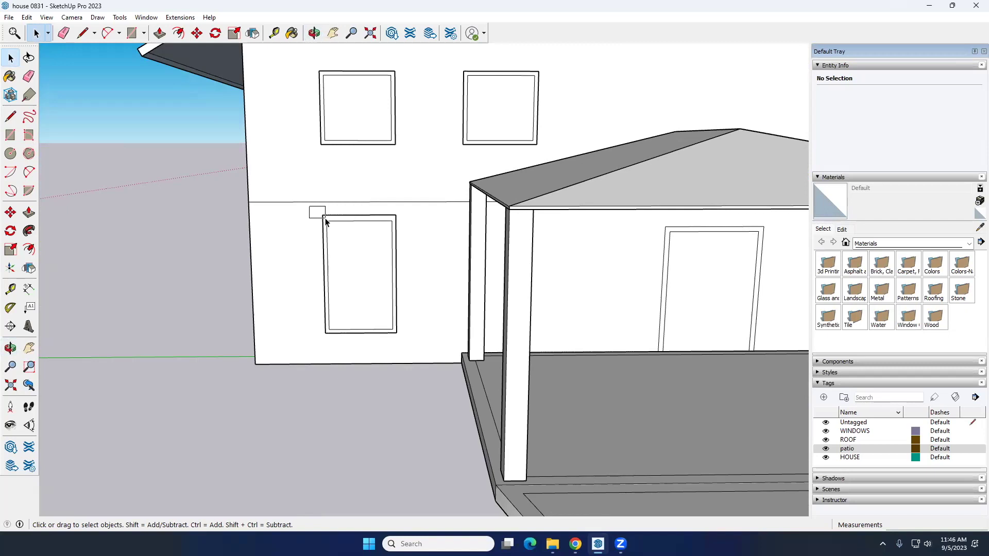
{"action": "double_click", "coordinate": [344, 230]}
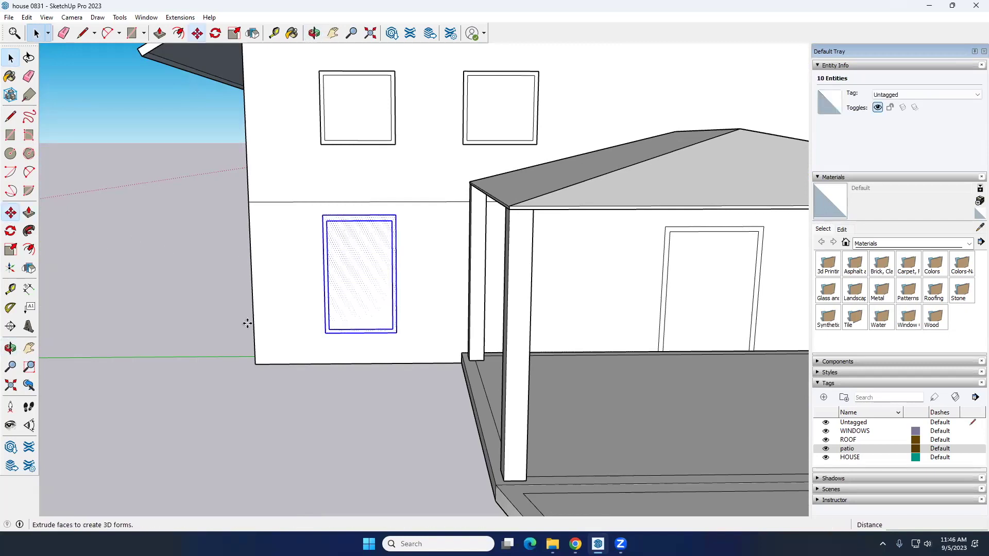
{"action": "key", "text": "m"}
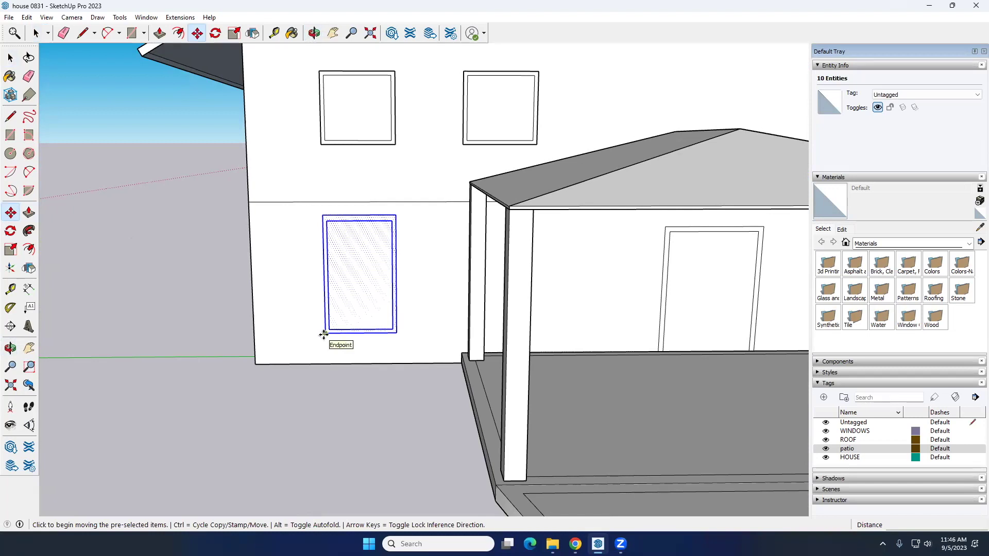
{"action": "scroll", "coordinate": [323, 335], "scroll_direction": "down", "scroll_amount": 5}
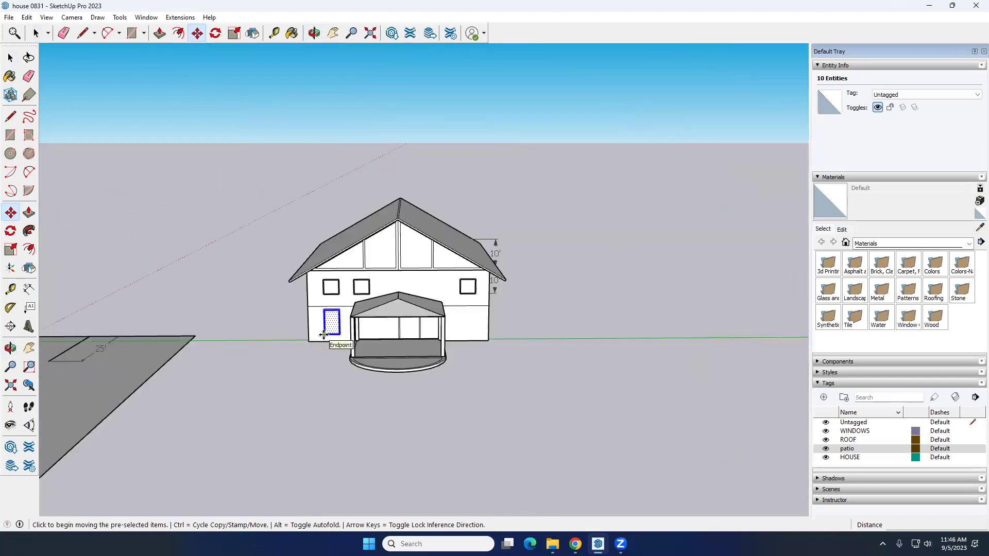
{"action": "scroll", "coordinate": [323, 335], "scroll_direction": "down", "scroll_amount": 4}
{"action": "scroll", "coordinate": [323, 335], "scroll_direction": "up", "scroll_amount": 6}
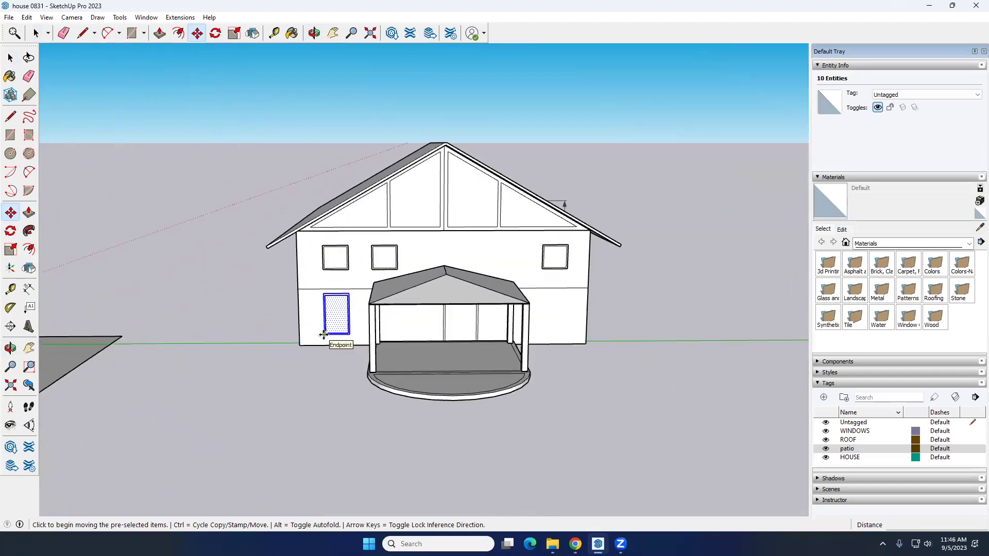
{"action": "scroll", "coordinate": [324, 335], "scroll_direction": "up", "scroll_amount": 4}
{"action": "key", "text": "ctrl"}
{"action": "left_click", "coordinate": [325, 333]}
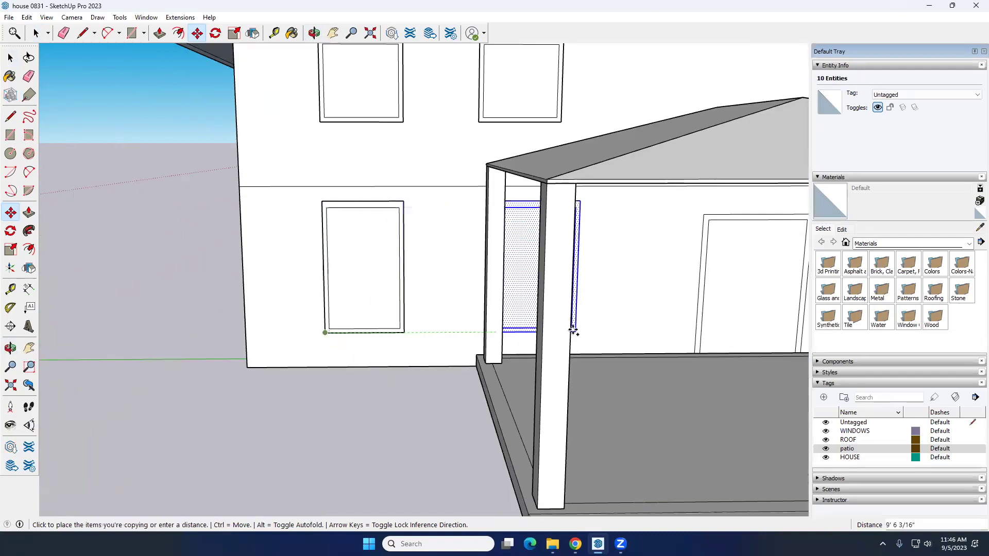
{"action": "middle_click_drag", "start_coordinate": [587, 335], "coordinate": [505, 340]}
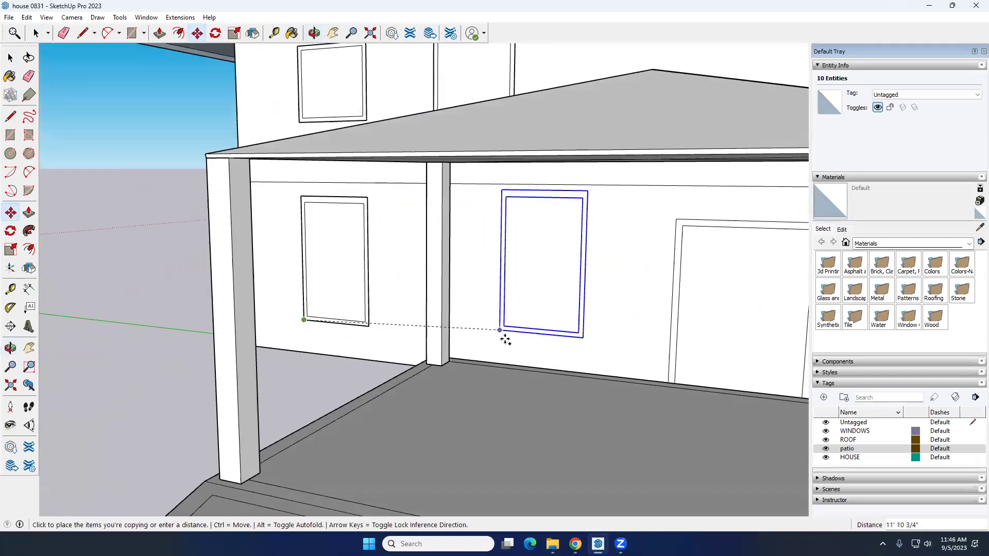
{"action": "left_click", "coordinate": [509, 342]}
Copy the tall patio window about 24' 9" along the lower wall, past the back door, below the last upper window
{"action": "scroll", "coordinate": [515, 335], "scroll_direction": "down", "scroll_amount": 6}
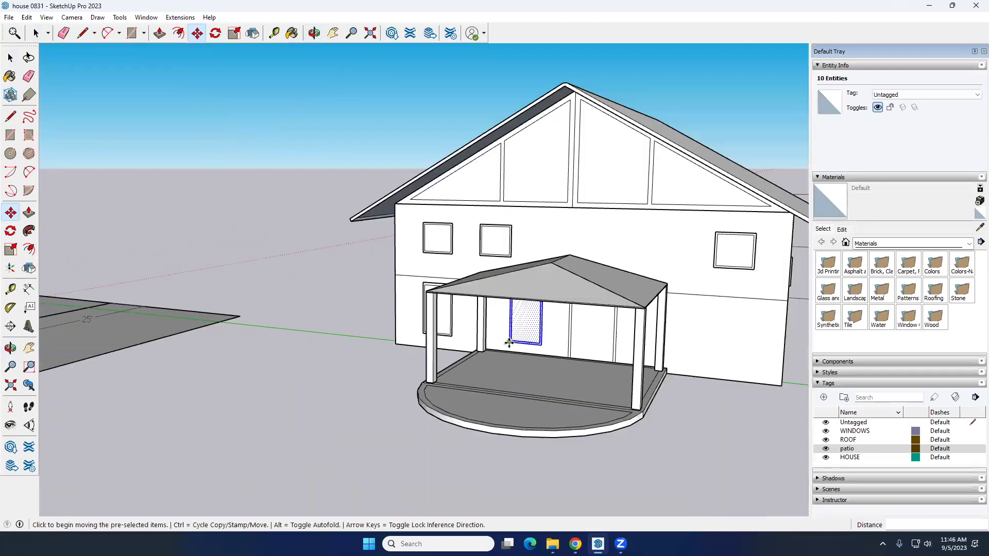
{"action": "key", "text": "ctrl"}
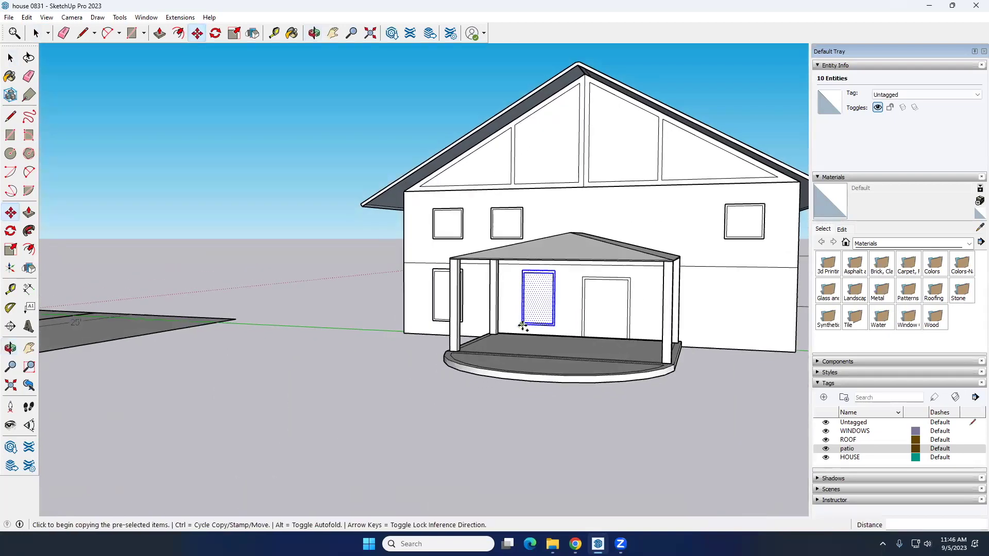
{"action": "left_click", "coordinate": [522, 325]}
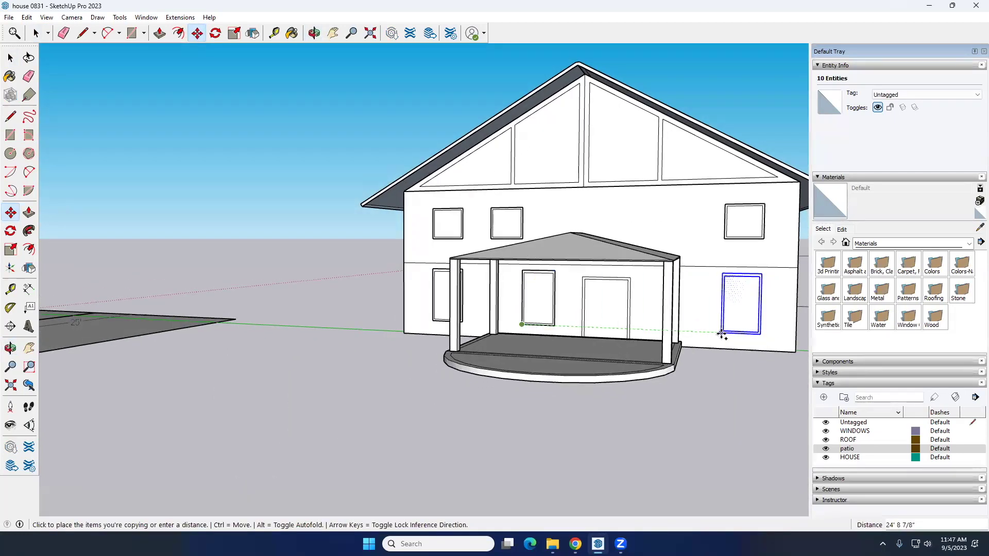
{"action": "left_click", "coordinate": [721, 335]}
{"action": "key", "text": "space"}
Examine the long side wall and the front facade from around the house
{"action": "middle_click_drag", "start_coordinate": [721, 335], "coordinate": [657, 375]}
{"action": "left_click", "coordinate": [530, 366]}
{"action": "middle_click_drag", "start_coordinate": [530, 367], "coordinate": [370, 295]}
{"action": "scroll", "coordinate": [392, 338], "scroll_direction": "up", "scroll_amount": 5}
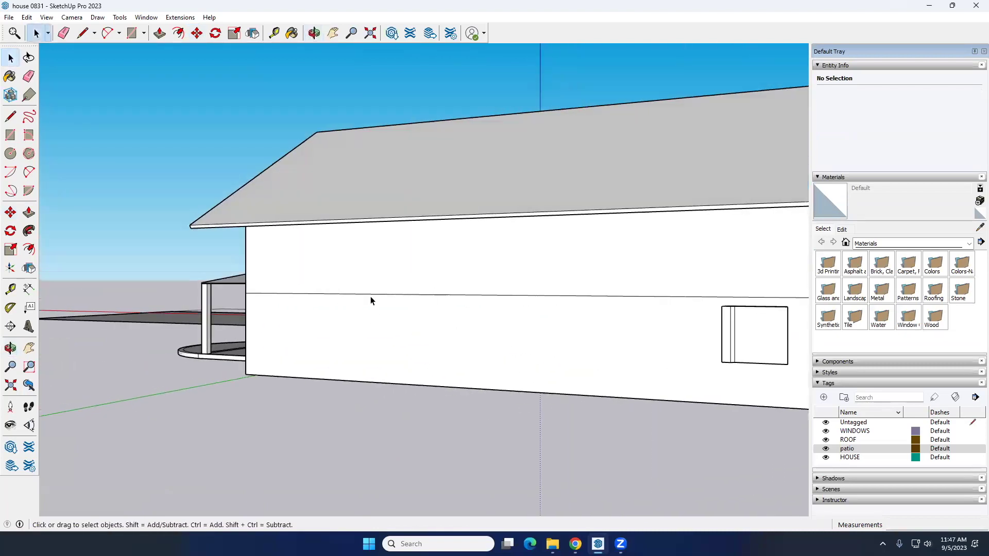
{"action": "scroll", "coordinate": [370, 295], "scroll_direction": "down", "scroll_amount": 5}
{"action": "middle_click_drag", "start_coordinate": [449, 302], "coordinate": [415, 303]}
{"action": "middle_click_drag", "start_coordinate": [561, 343], "coordinate": [557, 330]}
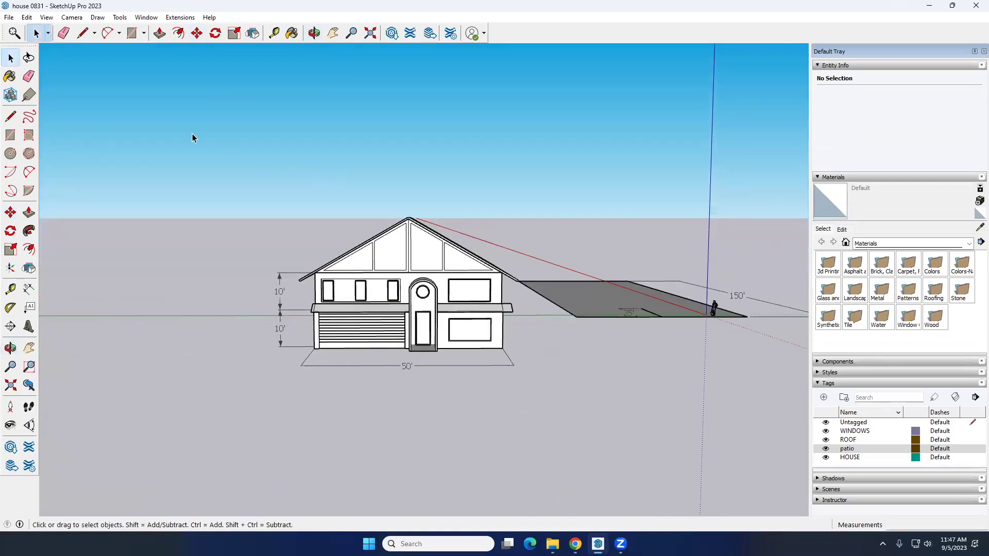
{"action": "middle_click_drag", "start_coordinate": [477, 308], "coordinate": [447, 216]}
{"action": "left_click", "coordinate": [447, 208]}
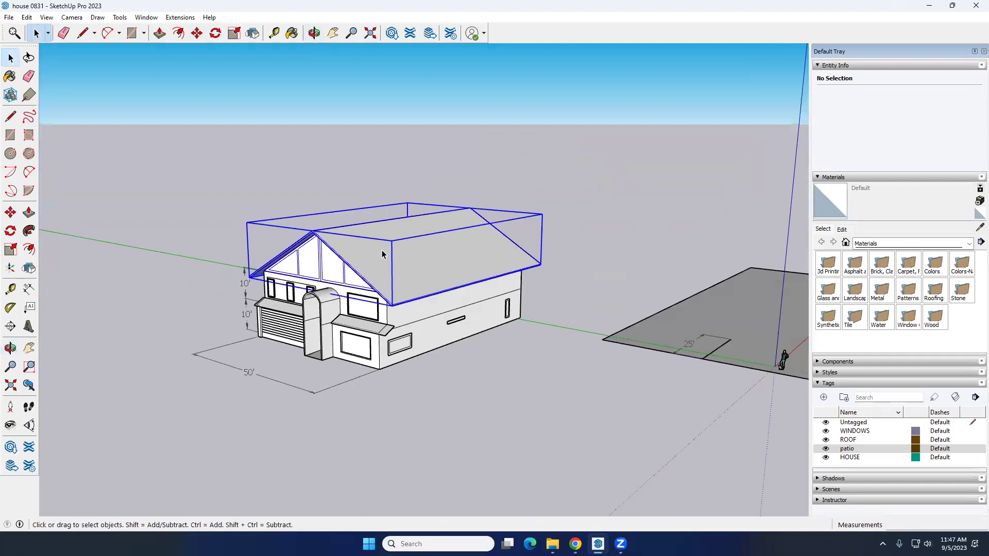
Open the roof group and draw a rectangle about 6' 2" by 4' 10" on the roof slope near the front ridge
{"action": "double_click", "coordinate": [405, 238]}
{"action": "scroll", "coordinate": [390, 258], "scroll_direction": "up", "scroll_amount": 10}
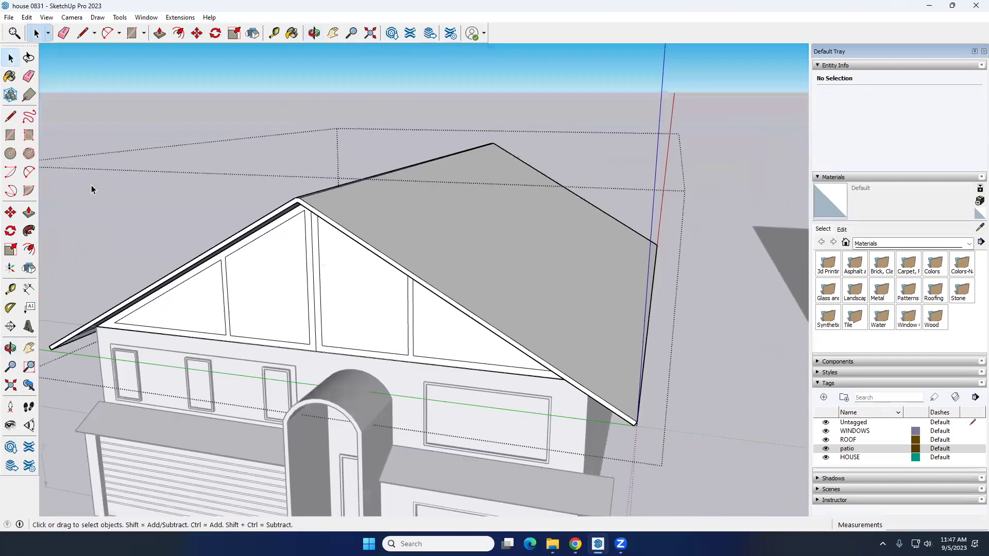
{"action": "left_click", "coordinate": [18, 137]}
{"action": "scroll", "coordinate": [441, 211], "scroll_direction": "up", "scroll_amount": 3}
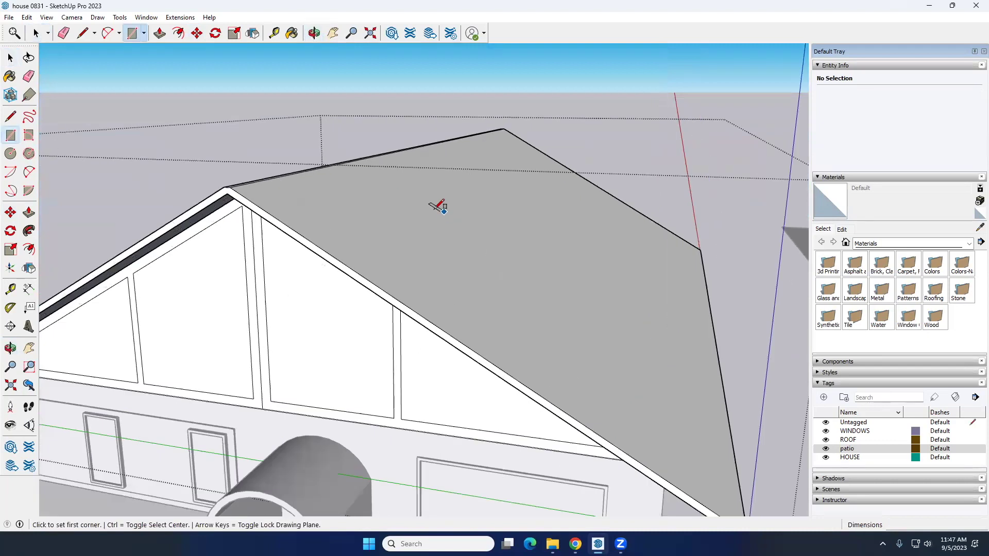
{"action": "left_click", "coordinate": [431, 209]}
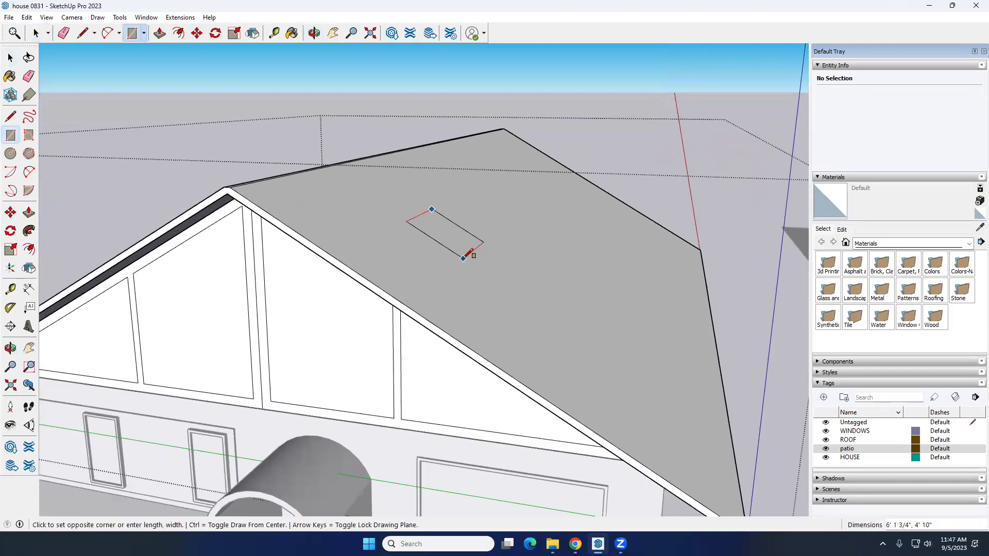
{"action": "left_click", "coordinate": [464, 257]}
{"action": "key", "text": "space"}
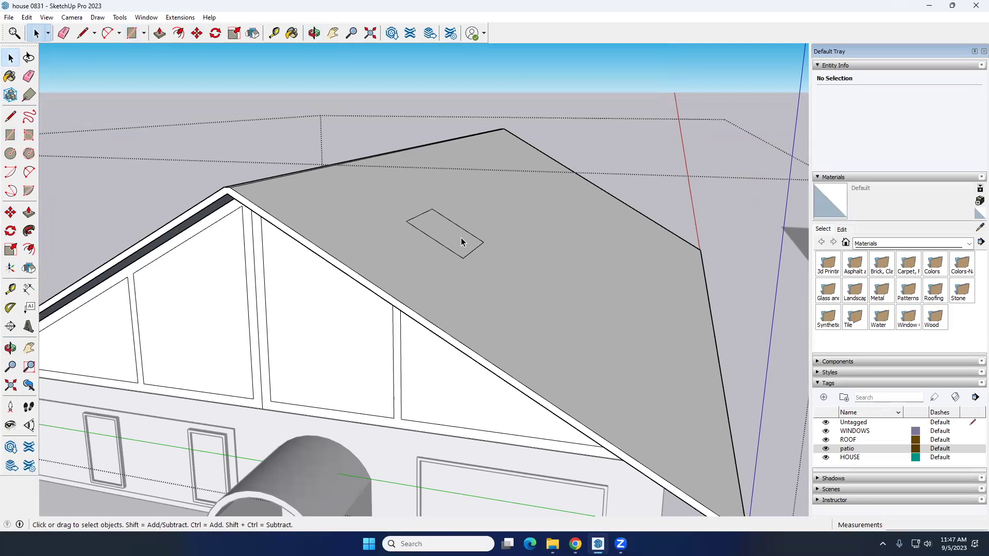
{"action": "key", "text": "p"}
{"action": "left_click", "coordinate": [453, 233]}
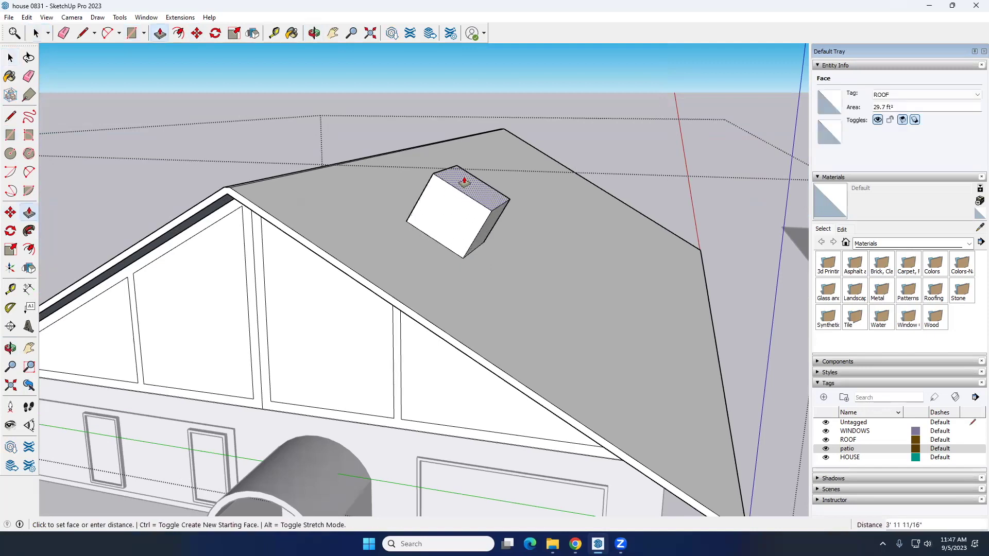
{"action": "key", "text": "space"}
{"action": "middle_click_drag", "start_coordinate": [466, 256], "coordinate": [349, 250]}
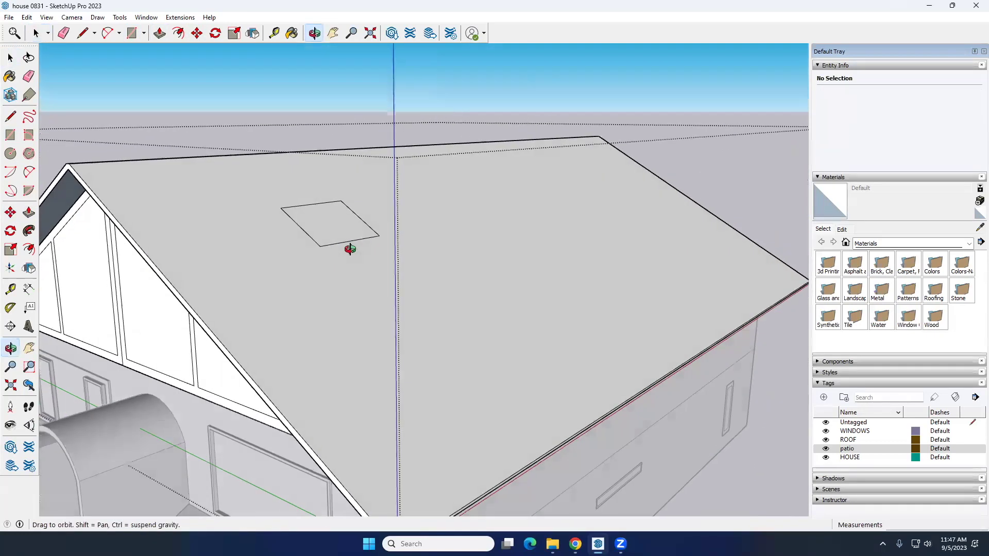
{"action": "scroll", "coordinate": [293, 221], "scroll_direction": "up", "scroll_amount": 3}
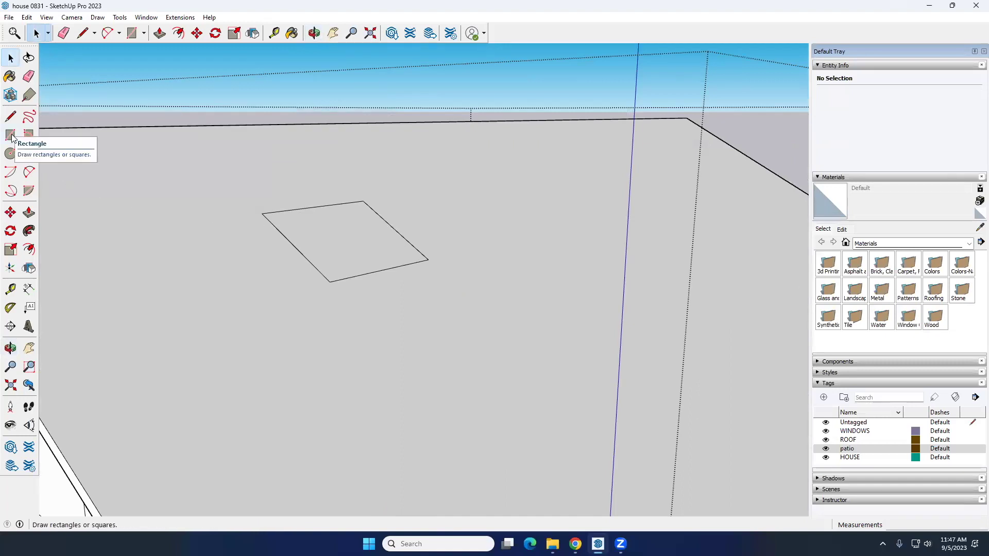
{"action": "left_click", "coordinate": [11, 135]}
{"action": "left_click", "coordinate": [262, 213]}
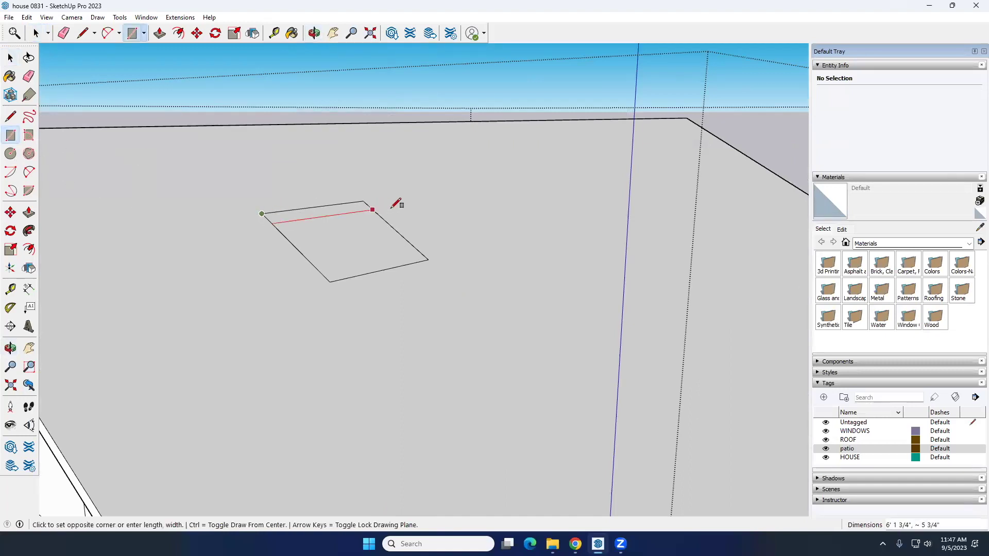
{"action": "key", "text": "space"}
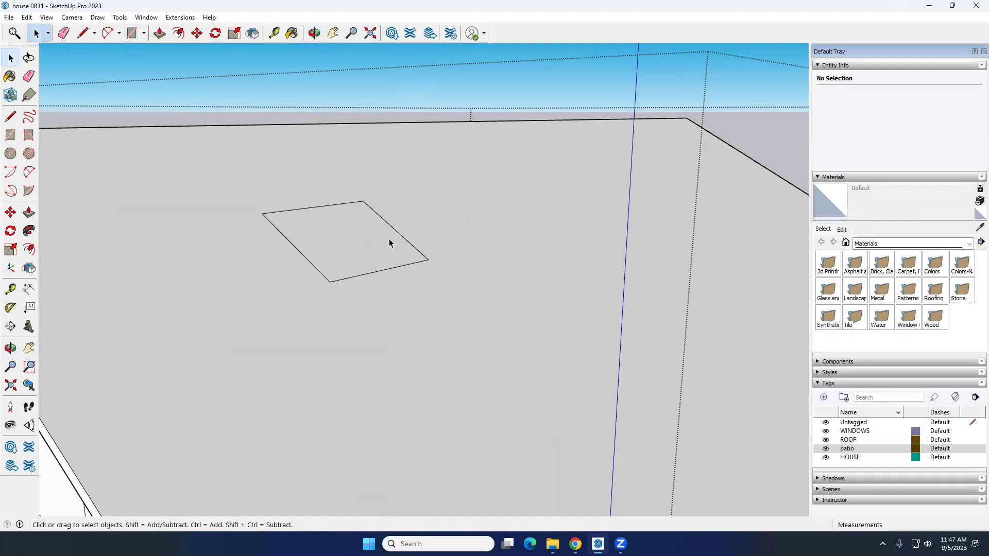
Try to copy the lower edge of the roof rectangle straight up above the roof slope
{"action": "middle_click_drag", "start_coordinate": [411, 251], "coordinate": [390, 261]}
{"action": "scroll", "coordinate": [389, 261], "scroll_direction": "up", "scroll_amount": 2}
{"action": "left_click", "coordinate": [392, 267]}
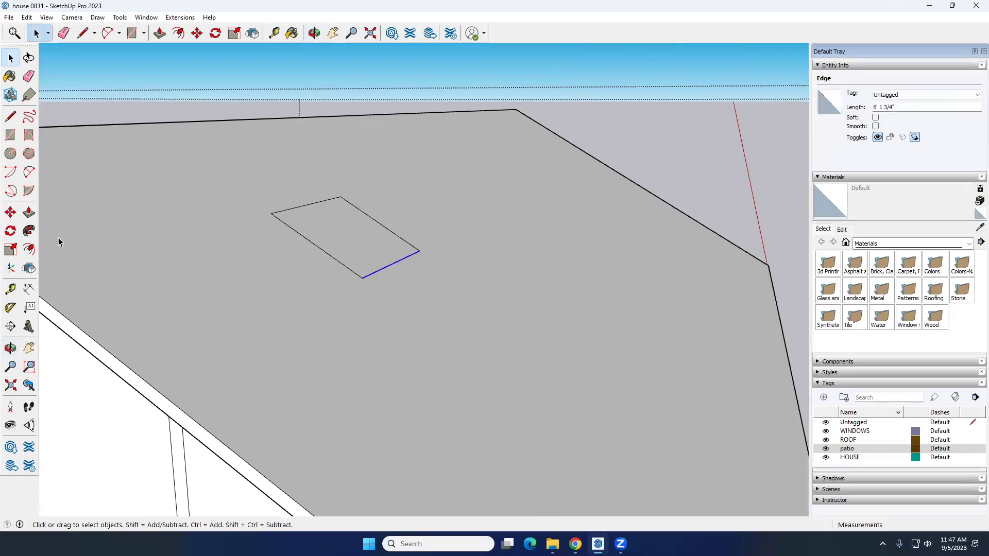
{"action": "left_click", "coordinate": [11, 214]}
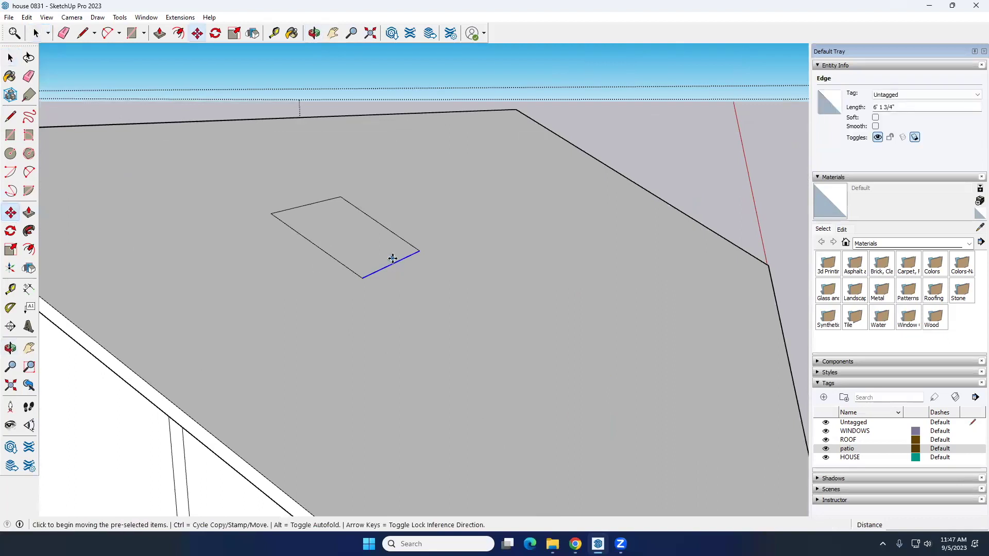
{"action": "left_click", "coordinate": [363, 226]}
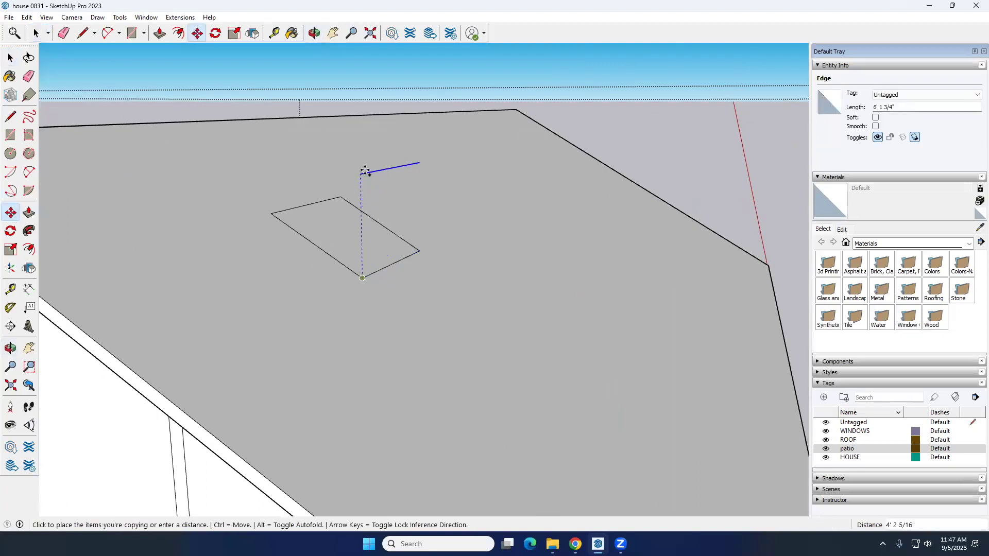
{"action": "left_click", "coordinate": [365, 88]}
{"action": "key", "text": "space"}
{"action": "middle_click_drag", "start_coordinate": [379, 245], "coordinate": [411, 293]}
{"action": "key", "text": "ctrl+z"}
Delete the small rectangle with its face and edges from the roof slope
{"action": "middle_click_drag", "start_coordinate": [416, 295], "coordinate": [413, 247]}
{"action": "double_click", "coordinate": [414, 247]}
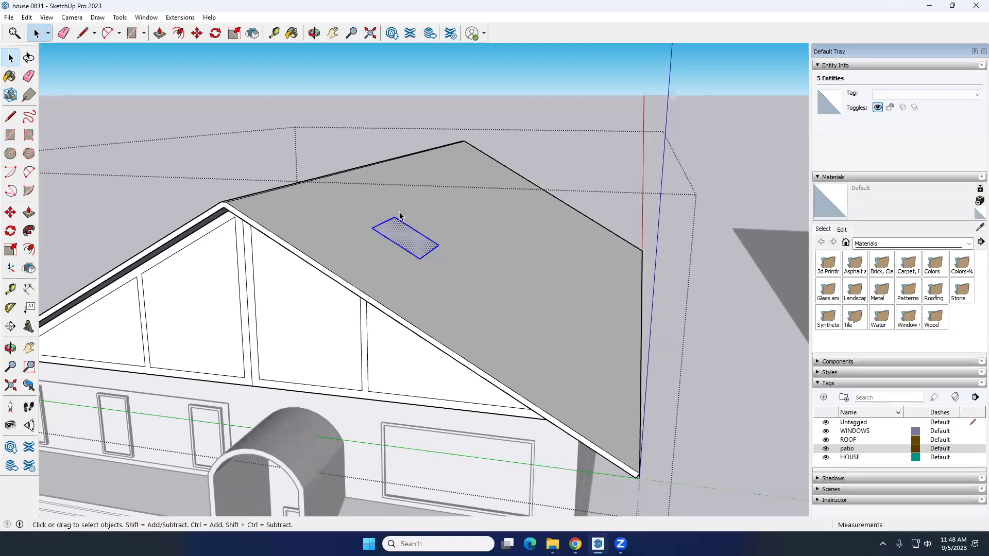
{"action": "scroll", "coordinate": [426, 256], "scroll_direction": "up", "scroll_amount": 2}
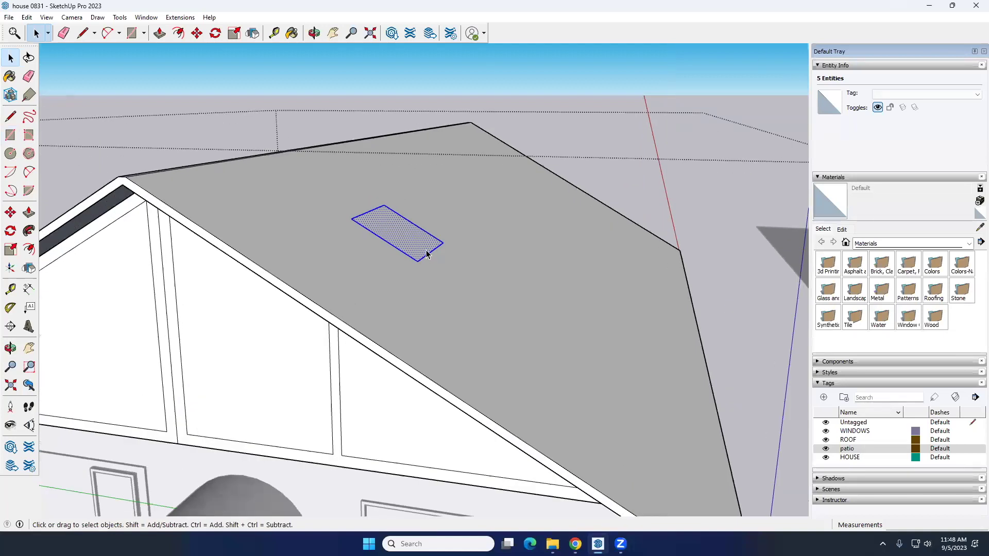
{"action": "key", "text": "Delete"}
Examine the garage door, the front facade and the position of the house beside the lot
{"action": "scroll", "coordinate": [341, 137], "scroll_direction": "down", "scroll_amount": 6}
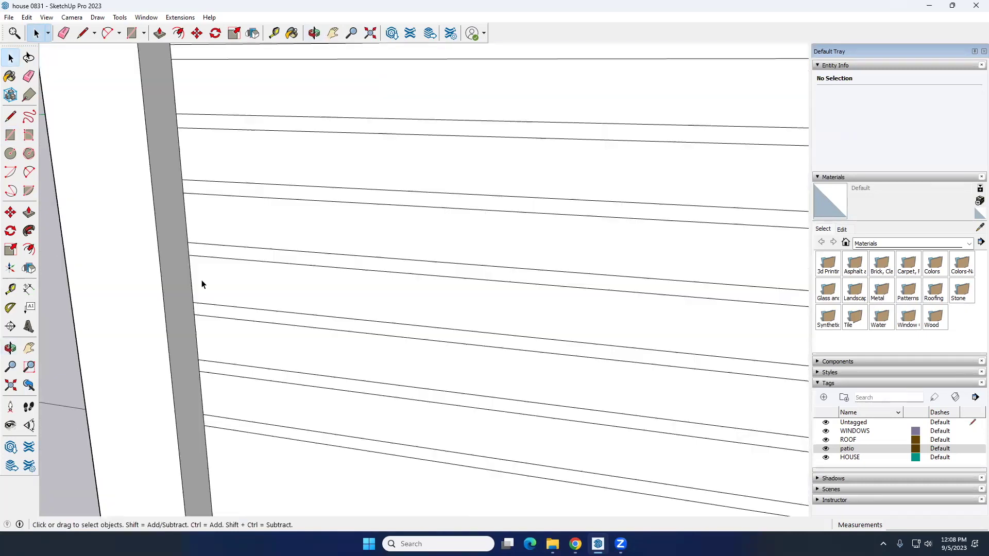
{"action": "middle_click_drag", "start_coordinate": [437, 260], "coordinate": [188, 211], "text": "shift"}
{"action": "mouse_move", "coordinate": [369, 232]}
{"action": "middle_mouse_down", "text": "shift"}
{"action": "mouse_move", "coordinate": [289, 241]}
{"action": "mouse_move", "coordinate": [373, 247]}
{"action": "middle_mouse_up", "text": "shift"}
{"action": "scroll", "coordinate": [289, 242], "scroll_direction": "down", "scroll_amount": 5}
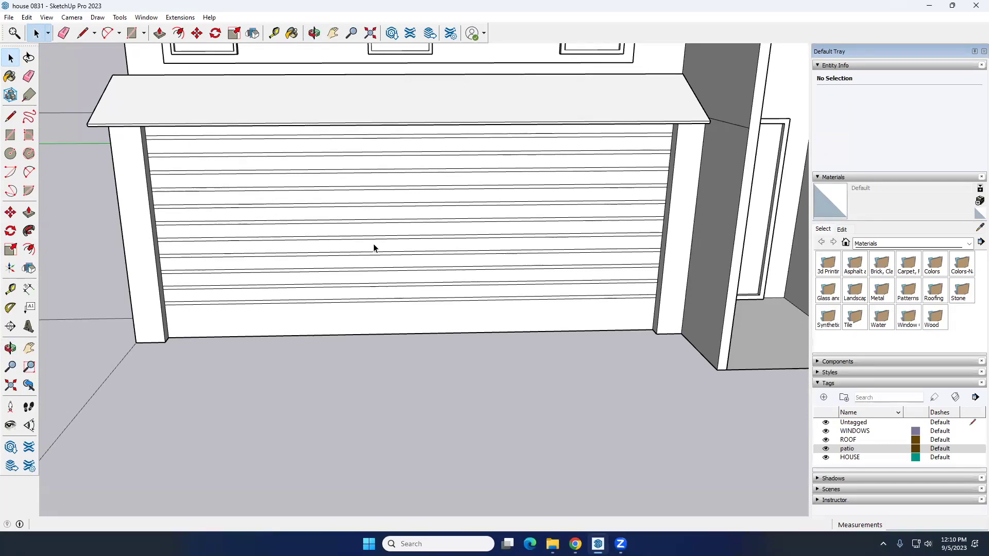
{"action": "scroll", "coordinate": [374, 248], "scroll_direction": "down", "scroll_amount": 10}
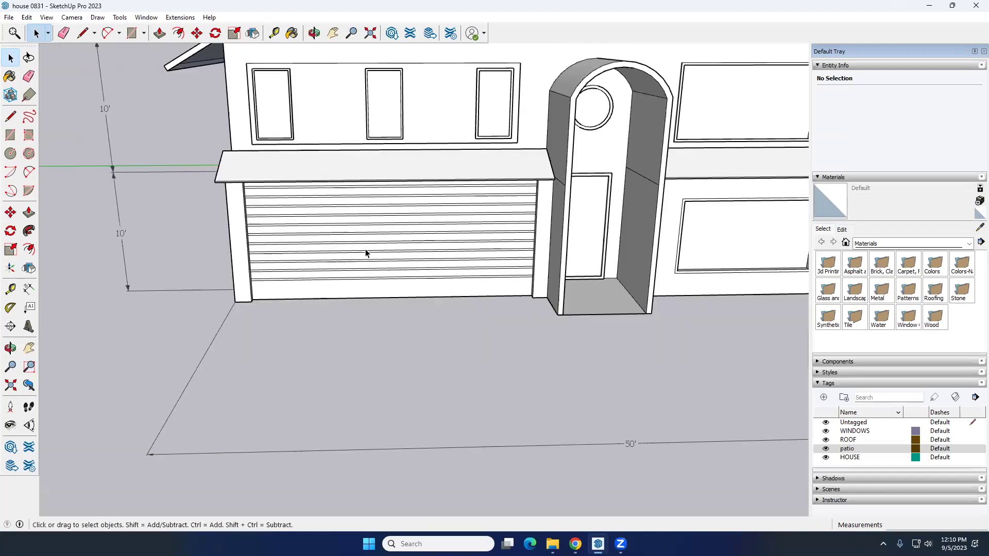
{"action": "middle_click_drag", "start_coordinate": [463, 245], "coordinate": [443, 274]}
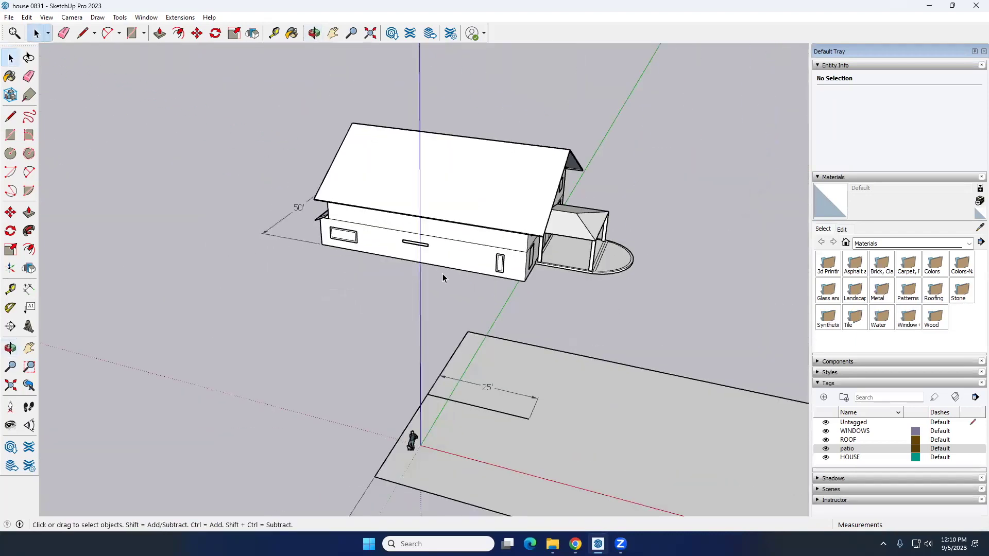
{"action": "key", "text": "o"}
{"action": "left_click_drag", "start_coordinate": [735, 285], "coordinate": [472, 274]}
{"action": "key", "text": "space"}
{"action": "middle_click_drag", "start_coordinate": [473, 274], "coordinate": [565, 316]}
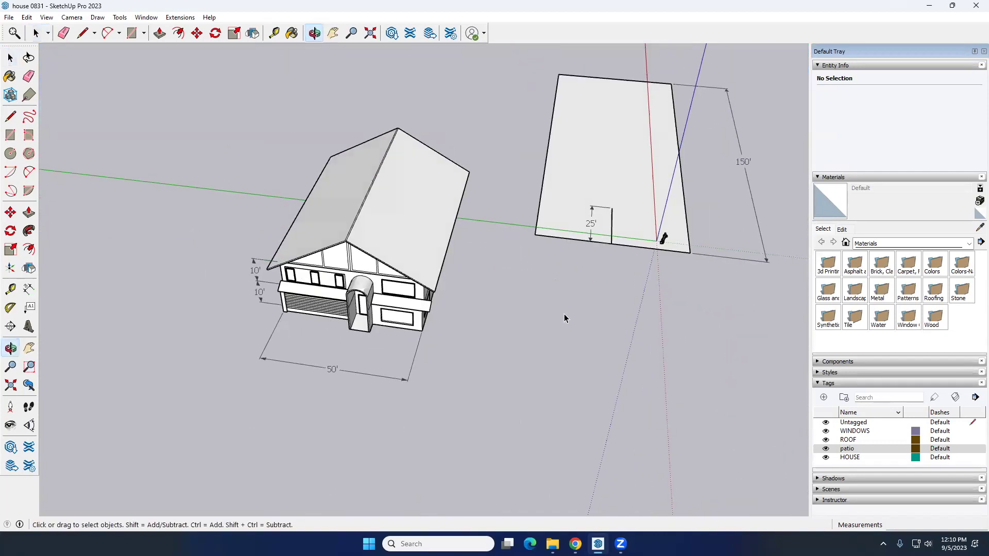
Measure the width of the lot's front edge between its two corners with the Dimension tool
{"action": "left_click", "coordinate": [550, 236]}
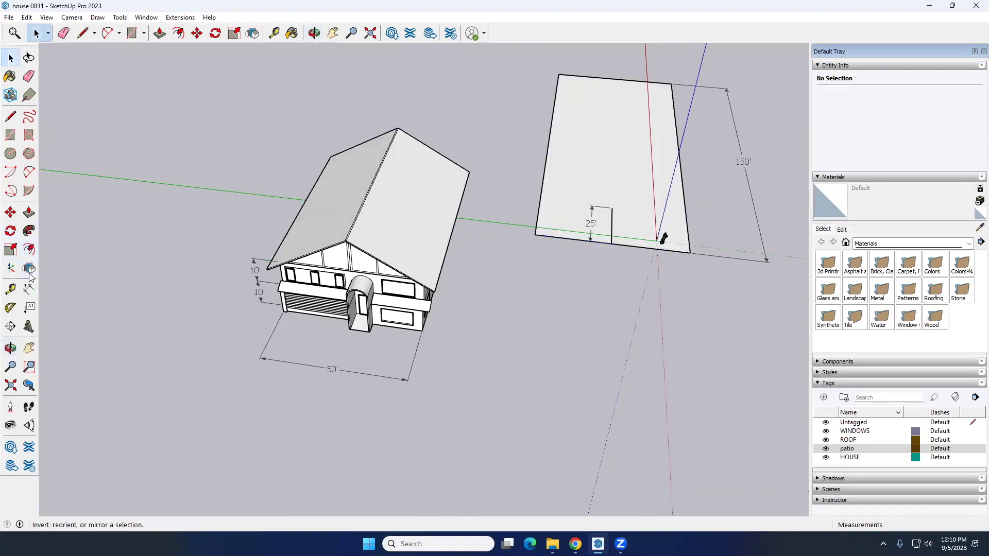
{"action": "left_click", "coordinate": [29, 289]}
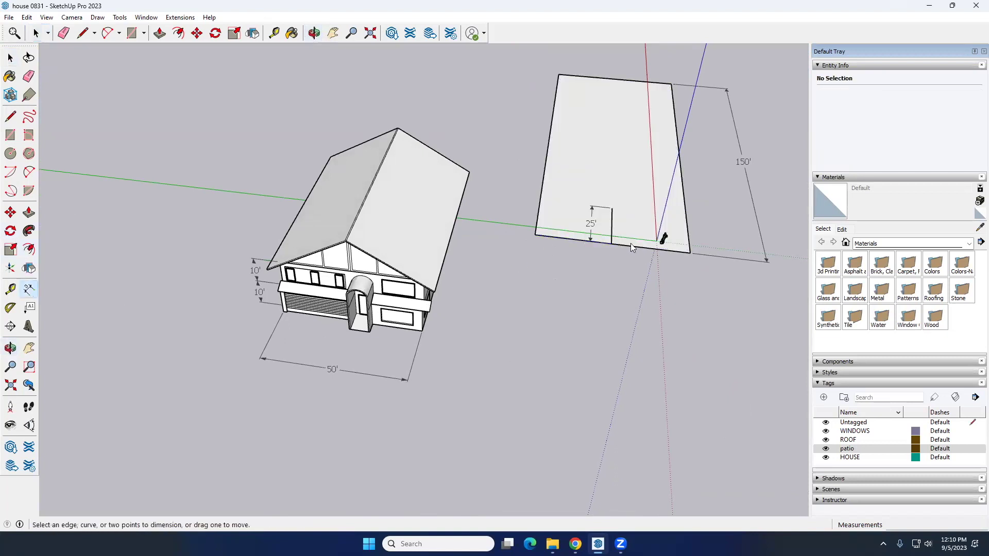
{"action": "left_click", "coordinate": [535, 236]}
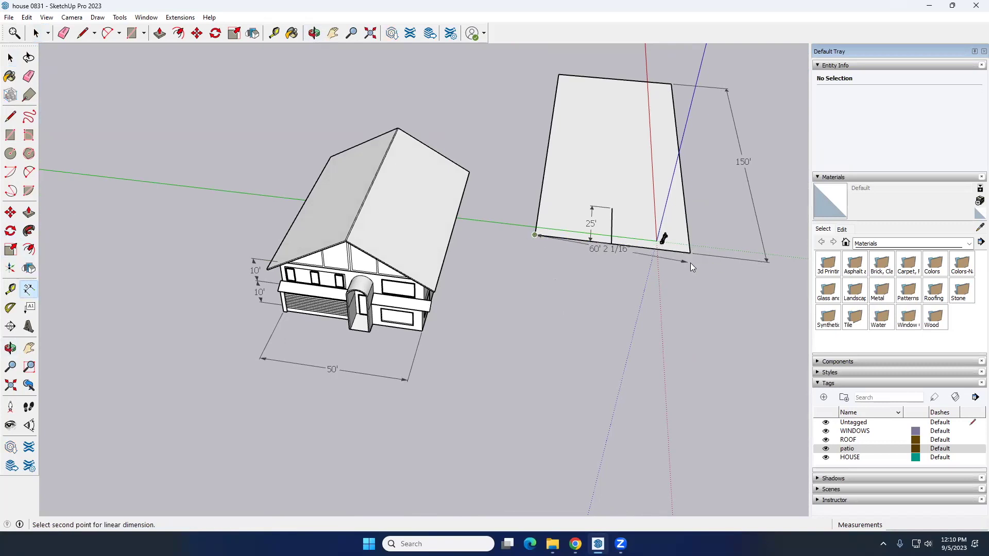
{"action": "key", "text": "space"}
Select the whole house together with its attached dimensions, leaving the lot out of the selection
{"action": "middle_click_drag", "start_coordinate": [428, 346], "coordinate": [464, 389]}
{"action": "left_click_drag", "start_coordinate": [465, 389], "coordinate": [403, 335]}
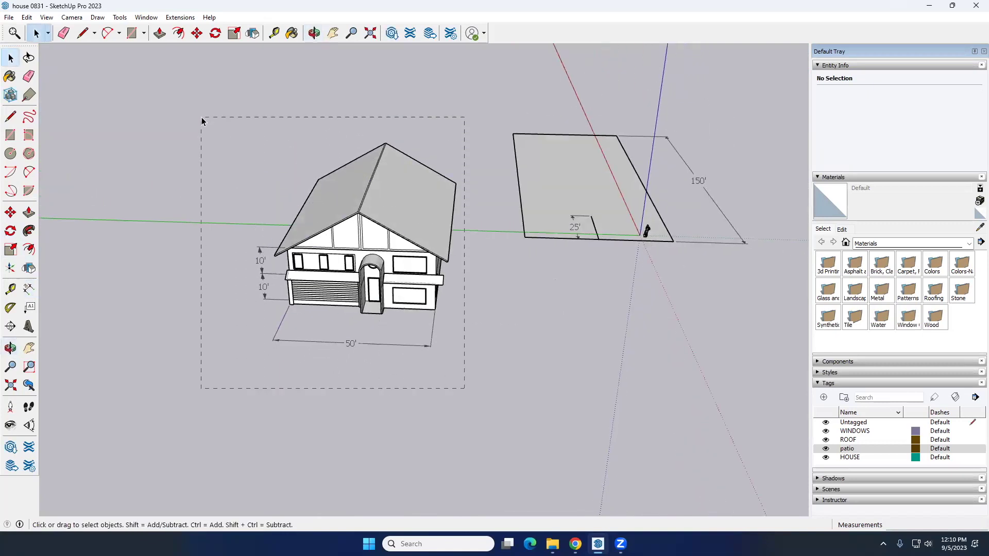
{"action": "left_click_drag", "start_coordinate": [201, 121], "coordinate": [203, 122]}
Try to move the selected house onto the lot by its front ground corner
{"action": "left_click", "coordinate": [10, 212]}
{"action": "middle_click_drag", "start_coordinate": [367, 292], "coordinate": [499, 257]}
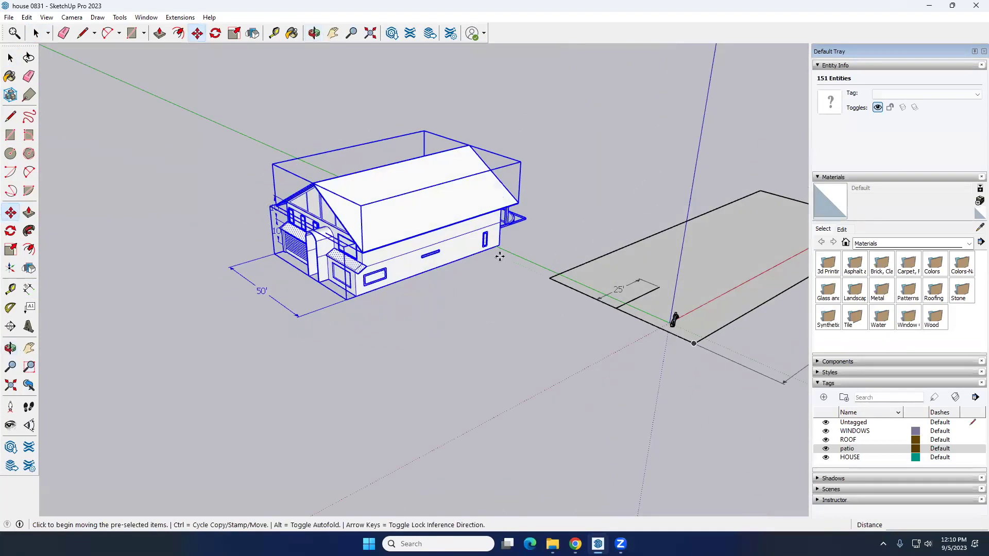
{"action": "left_click", "coordinate": [358, 299]}
{"action": "scroll", "coordinate": [335, 302], "scroll_direction": "down", "scroll_amount": 3}
{"action": "scroll", "coordinate": [522, 306], "scroll_direction": "up", "scroll_amount": 2}
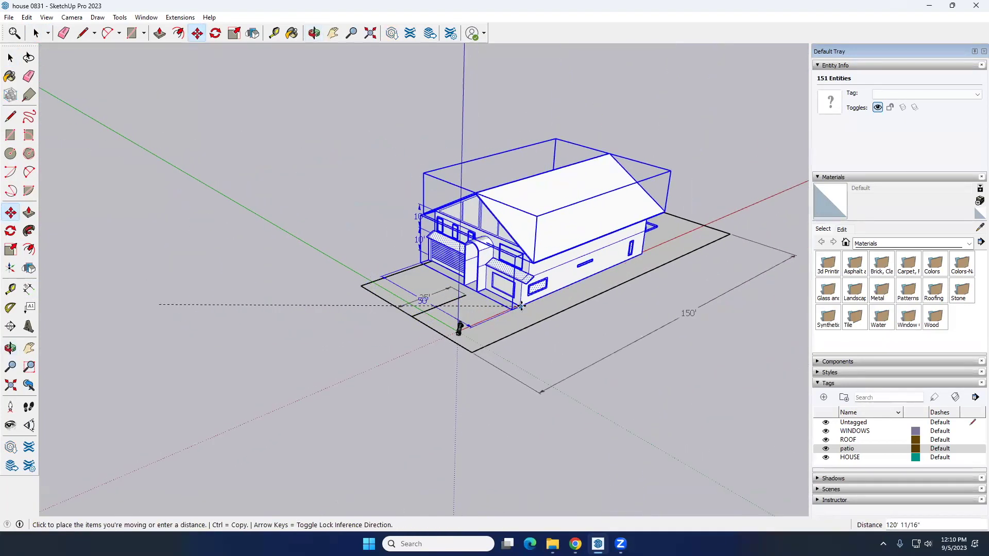
{"action": "scroll", "coordinate": [521, 306], "scroll_direction": "up", "scroll_amount": 3}
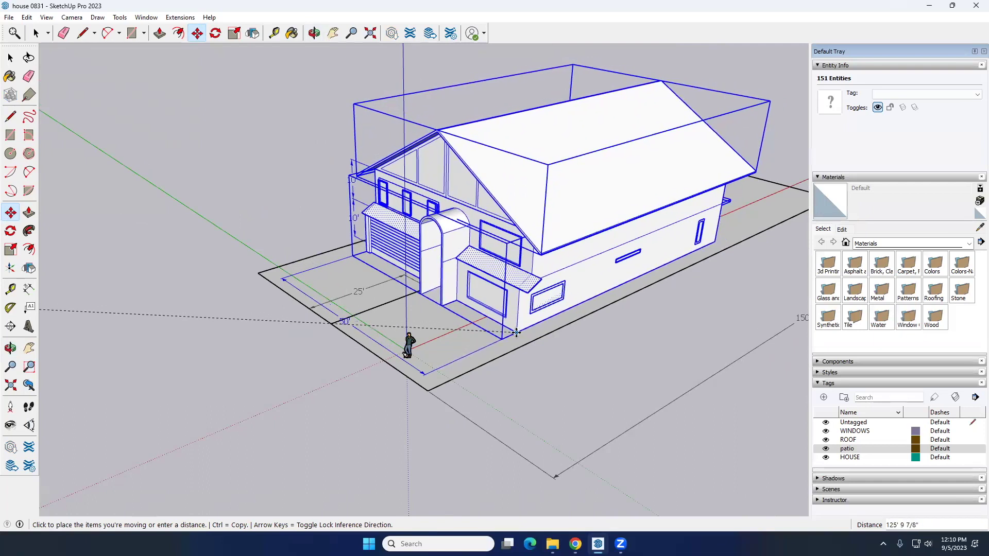
{"action": "scroll", "coordinate": [516, 332], "scroll_direction": "up", "scroll_amount": 4}
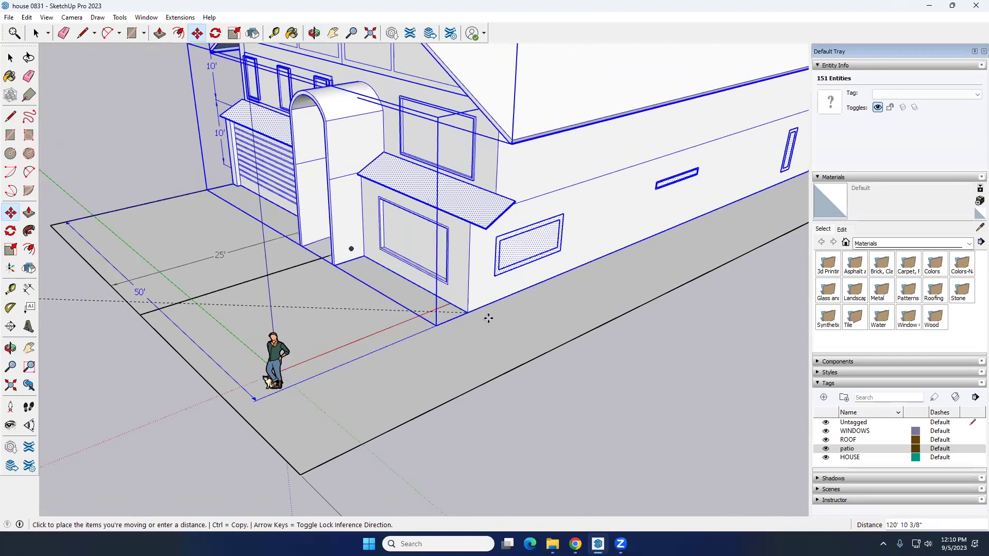
{"action": "key", "text": "Escape"}
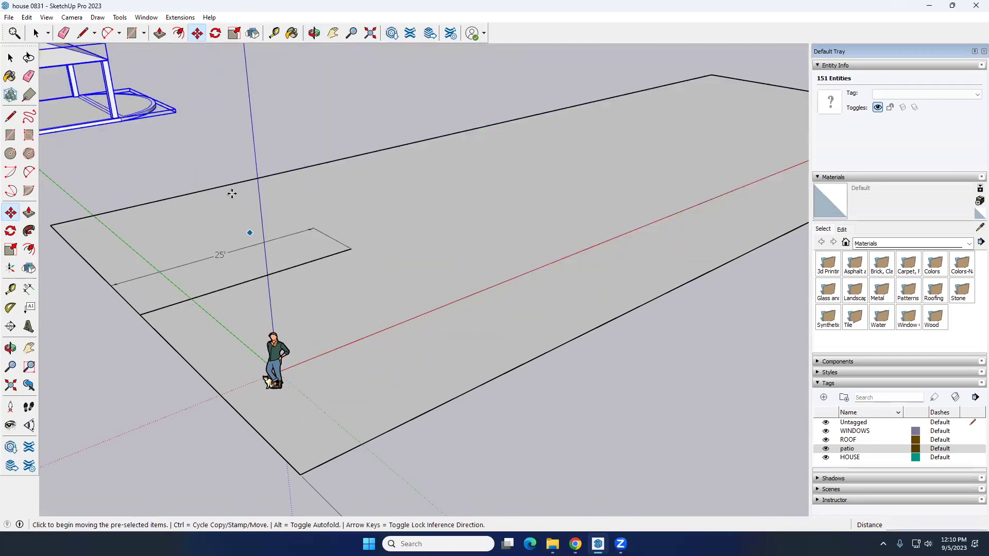
Move the selected house by its front ground corner onto the lot, placing its front at the end of the 25' setback line
{"action": "scroll", "coordinate": [257, 184], "scroll_direction": "down", "scroll_amount": 8}
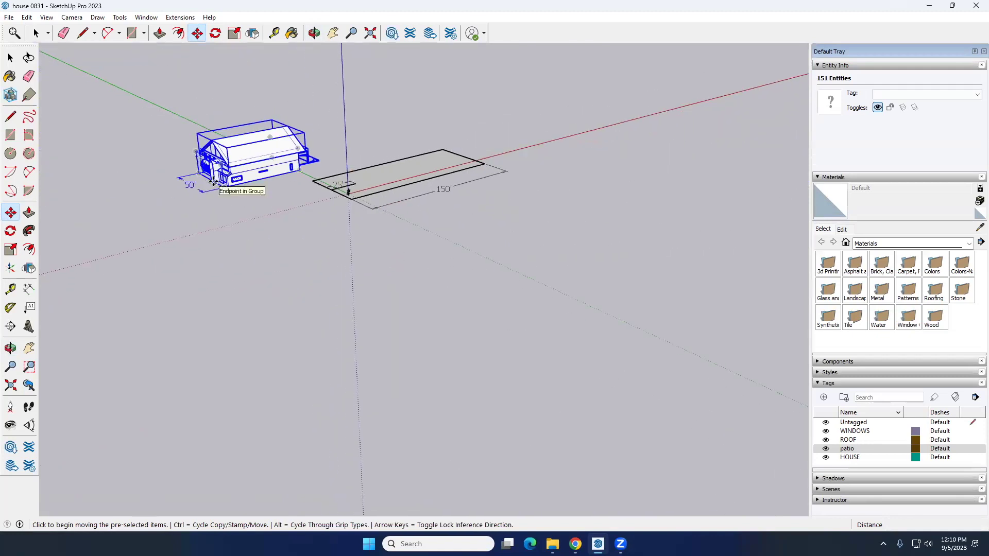
{"action": "scroll", "coordinate": [249, 188], "scroll_direction": "up", "scroll_amount": 5}
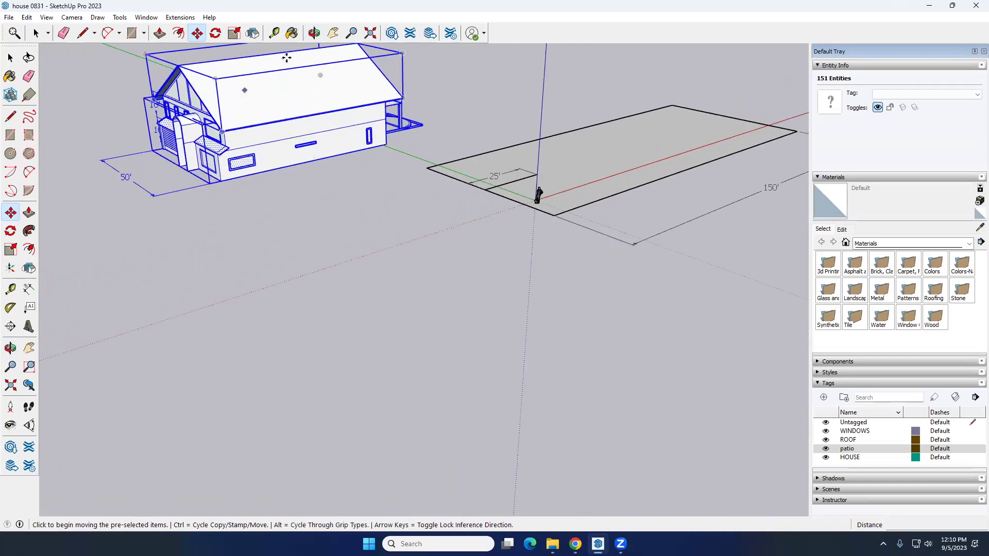
{"action": "left_click", "coordinate": [11, 214]}
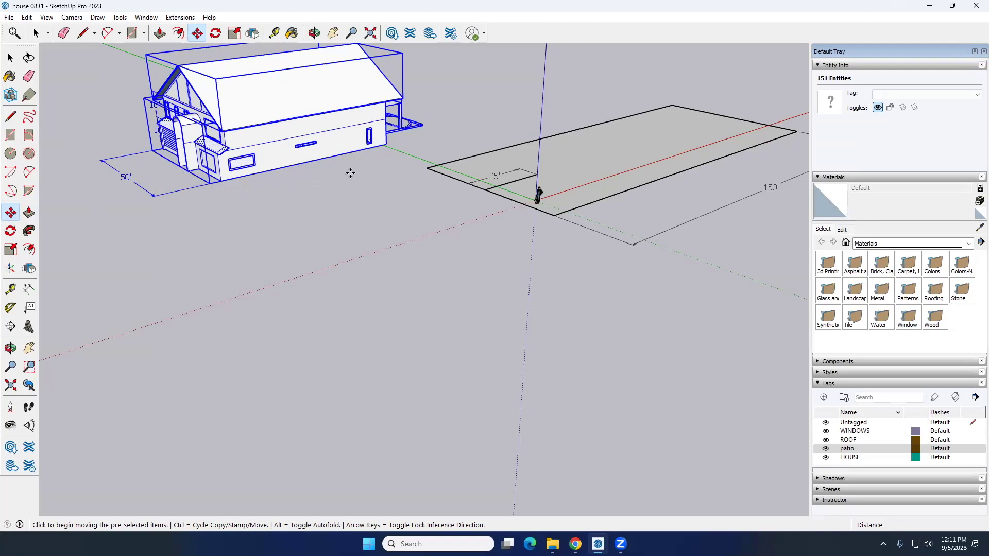
{"action": "key", "text": "alt+x"}
{"action": "scroll", "coordinate": [189, 200], "scroll_direction": "up", "scroll_amount": 2}
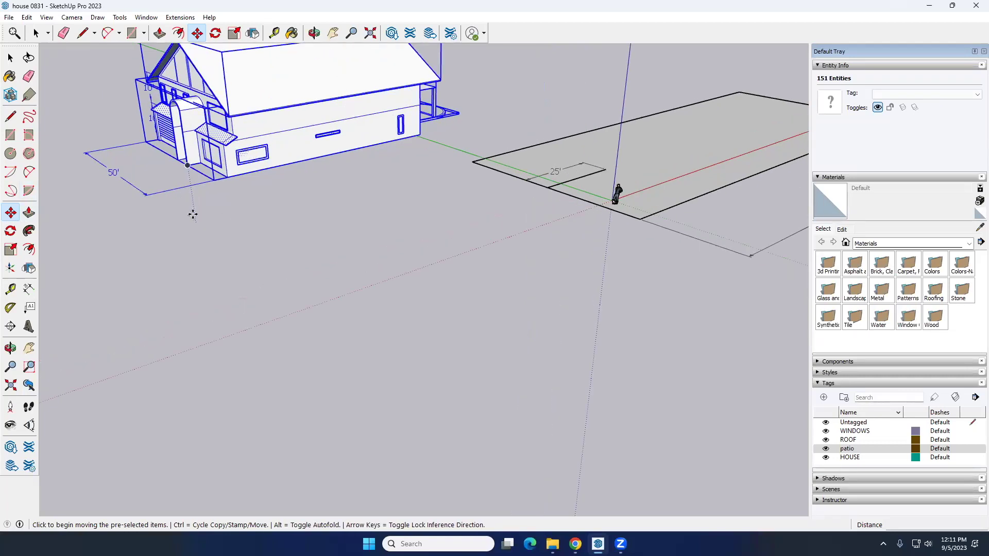
{"action": "scroll", "coordinate": [130, 162], "scroll_direction": "up", "scroll_amount": 3}
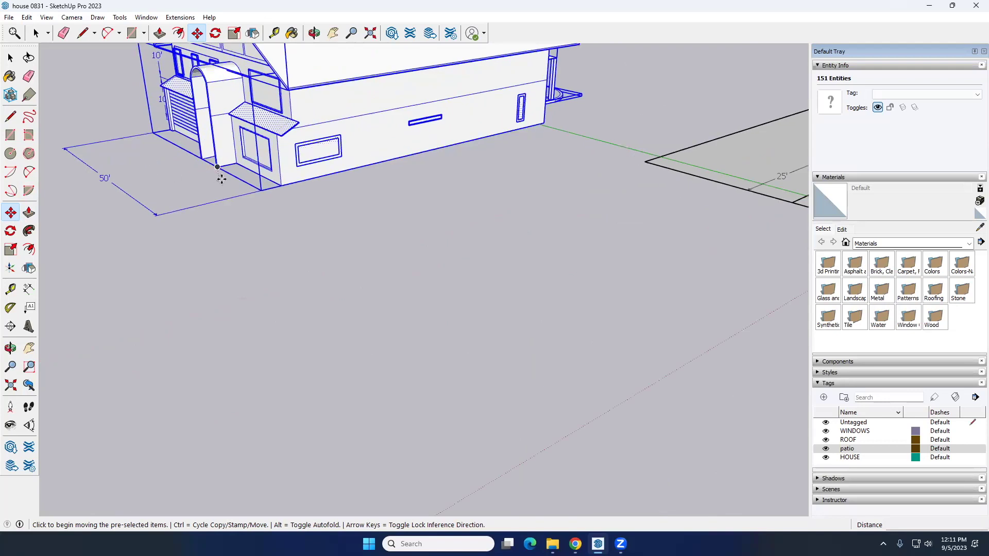
{"action": "scroll", "coordinate": [231, 170], "scroll_direction": "up", "scroll_amount": 2}
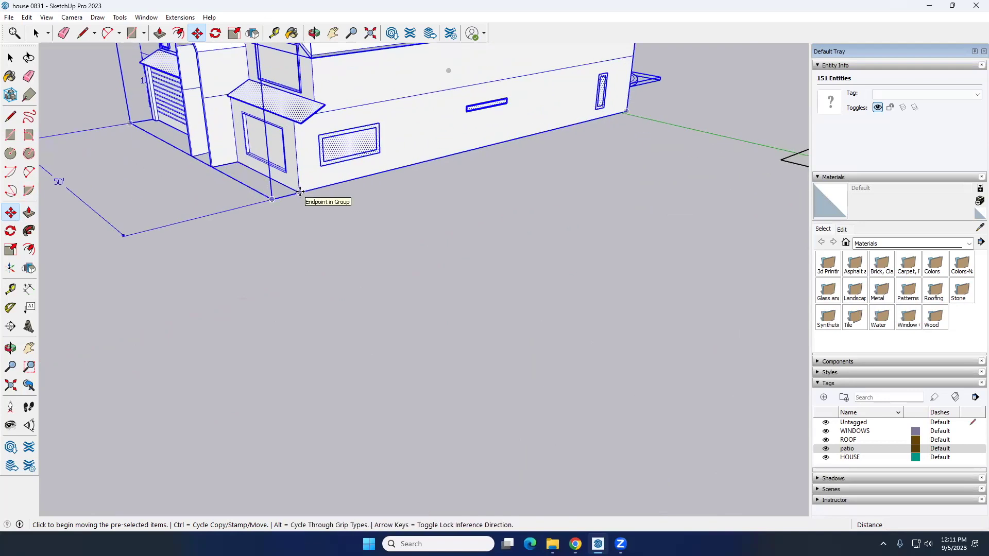
{"action": "left_click", "coordinate": [300, 192]}
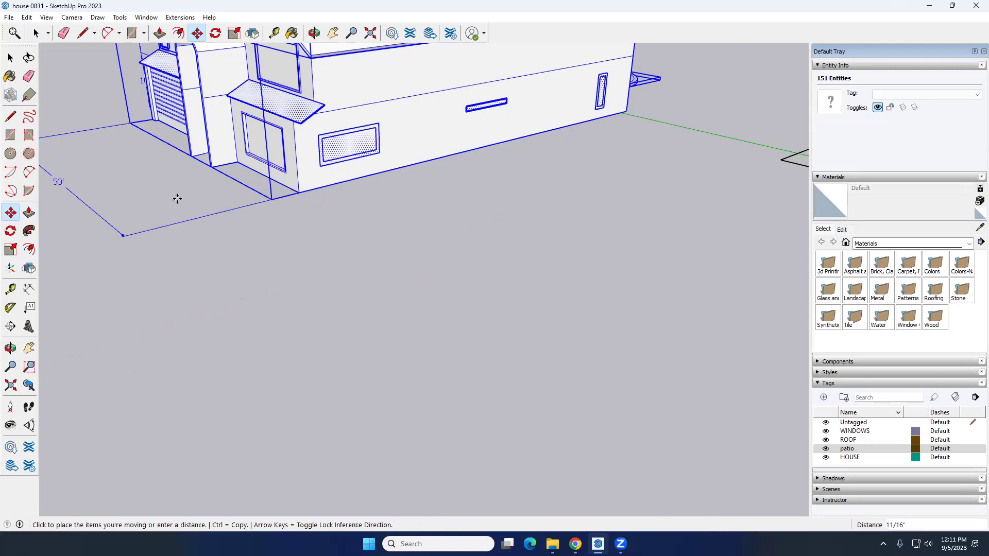
{"action": "scroll", "coordinate": [155, 194], "scroll_direction": "down", "scroll_amount": 4}
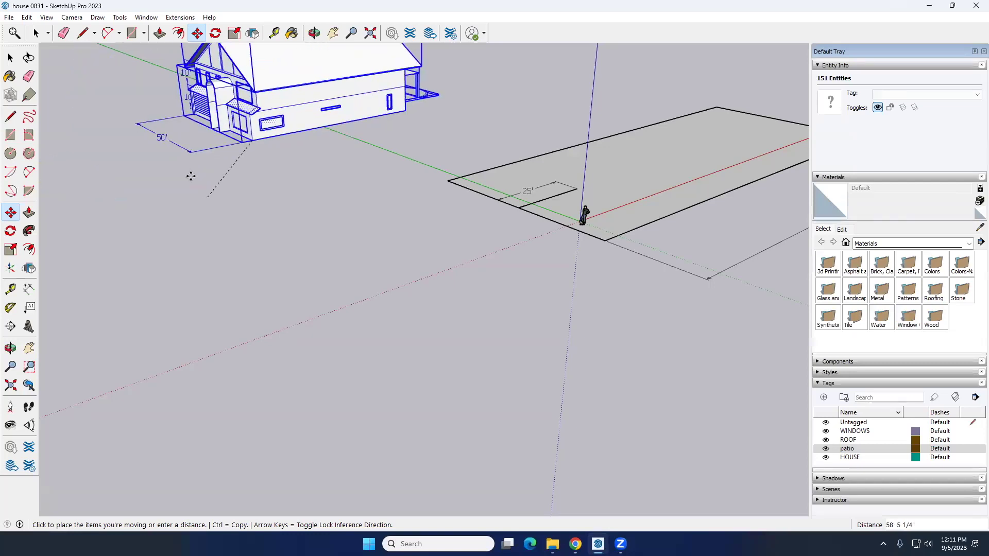
{"action": "scroll", "coordinate": [227, 185], "scroll_direction": "up", "scroll_amount": 3}
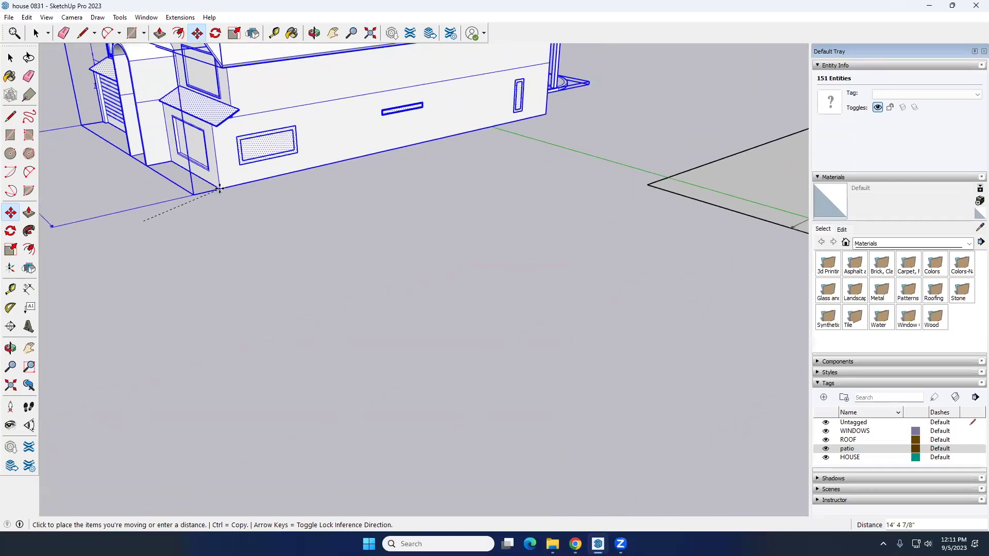
{"action": "scroll", "coordinate": [155, 191], "scroll_direction": "down", "scroll_amount": 3}
{"action": "scroll", "coordinate": [150, 170], "scroll_direction": "down", "scroll_amount": 4}
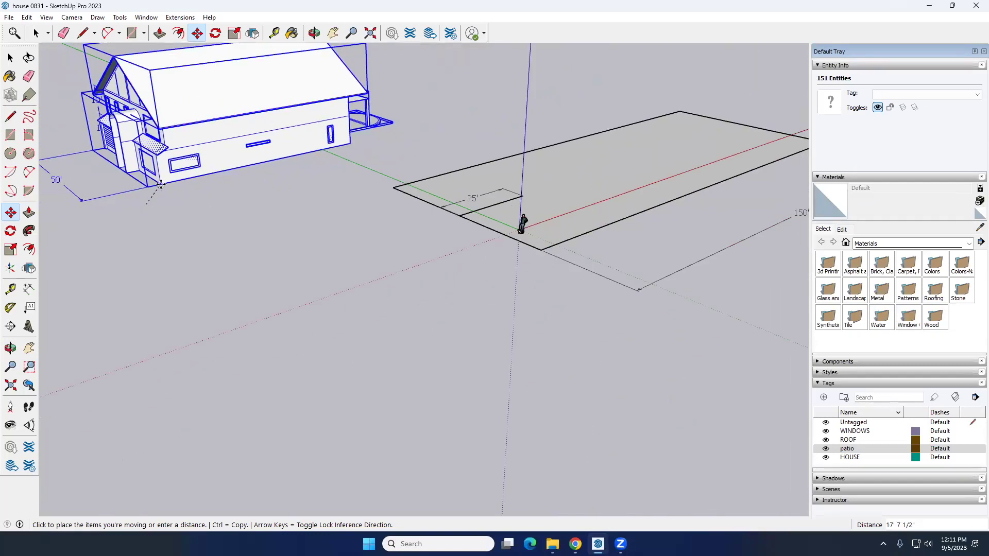
{"action": "scroll", "coordinate": [373, 230], "scroll_direction": "up", "scroll_amount": 5}
{"action": "scroll", "coordinate": [373, 230], "scroll_direction": "up", "scroll_amount": 4}
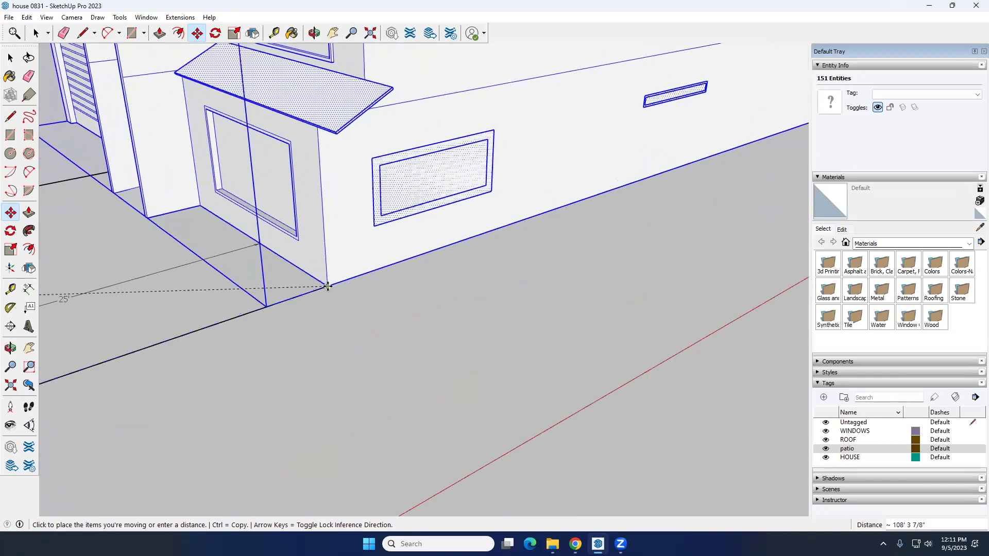
{"action": "scroll", "coordinate": [327, 287], "scroll_direction": "down", "scroll_amount": 2}
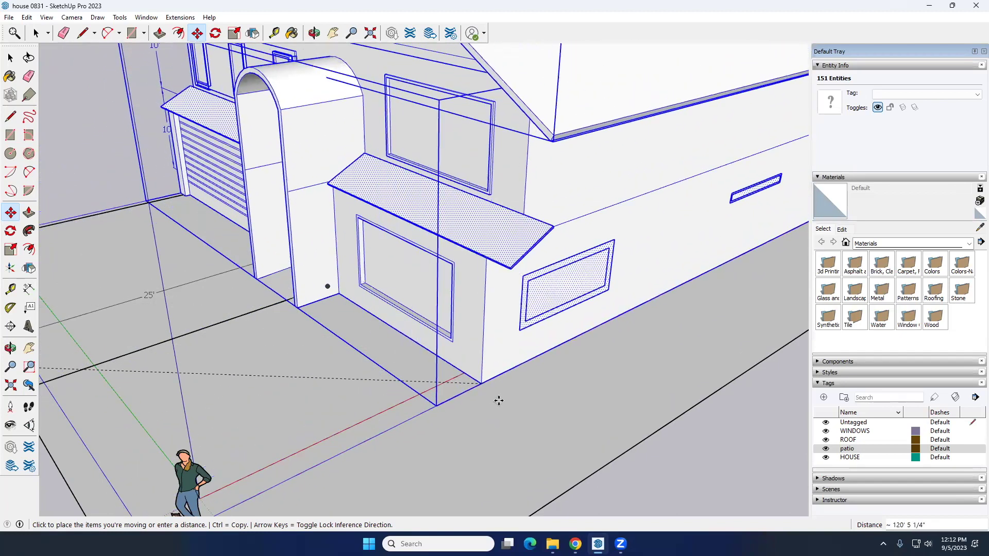
{"action": "left_click", "coordinate": [539, 432]}
{"action": "key", "text": "space"}
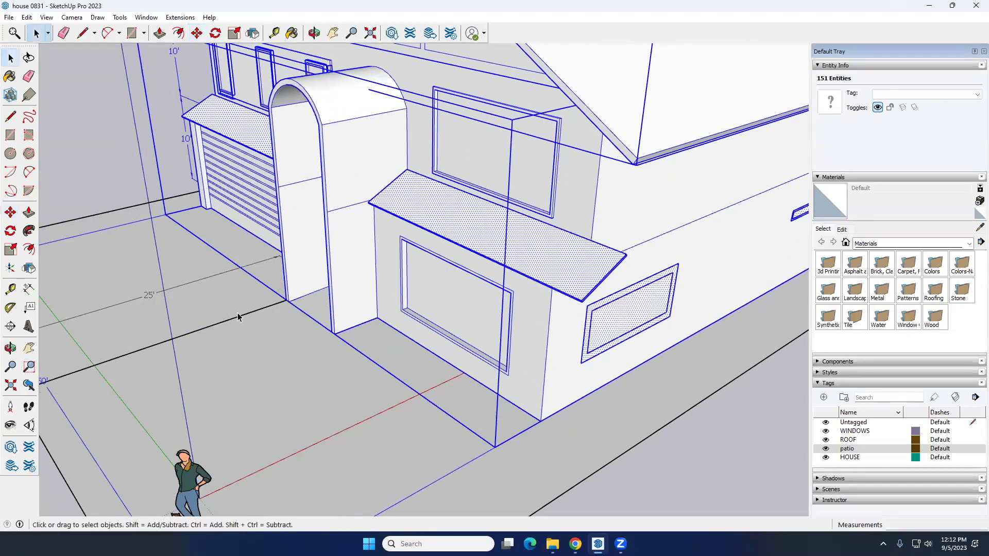
Check the house's placement against the 25' setback line and undo its last move onto the lot
{"action": "scroll", "coordinate": [238, 317], "scroll_direction": "down", "scroll_amount": 5}
{"action": "middle_click_drag", "start_coordinate": [238, 316], "coordinate": [372, 335]}
{"action": "middle_click_drag", "start_coordinate": [482, 364], "coordinate": [420, 342]}
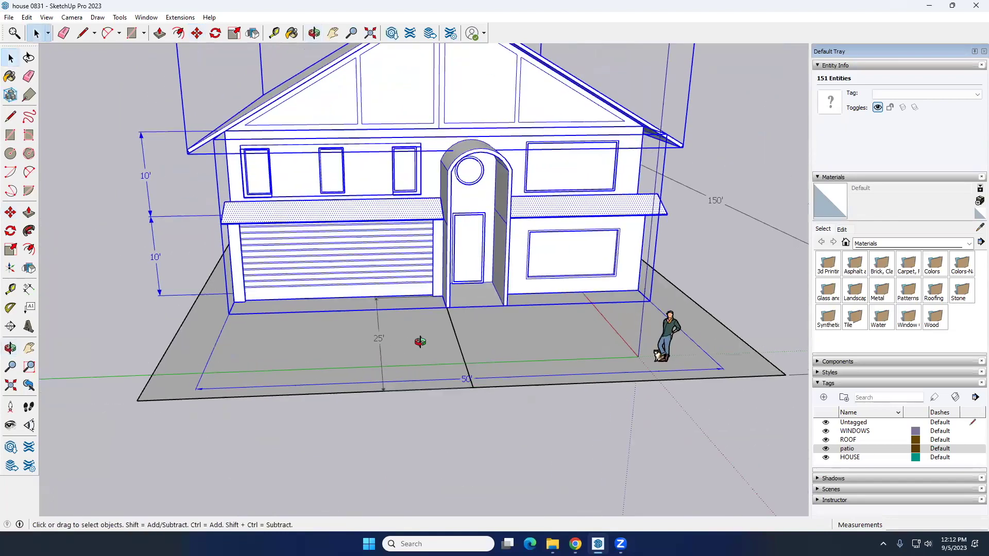
{"action": "left_click", "coordinate": [459, 345]}
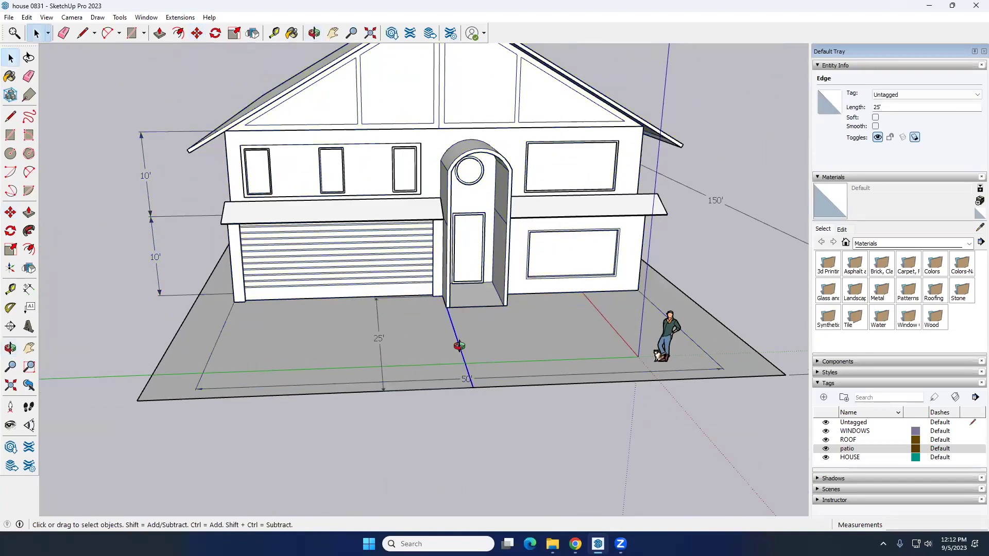
{"action": "scroll", "coordinate": [459, 345], "scroll_direction": "down", "scroll_amount": 5}
{"action": "middle_click_drag", "start_coordinate": [459, 345], "coordinate": [179, 326]}
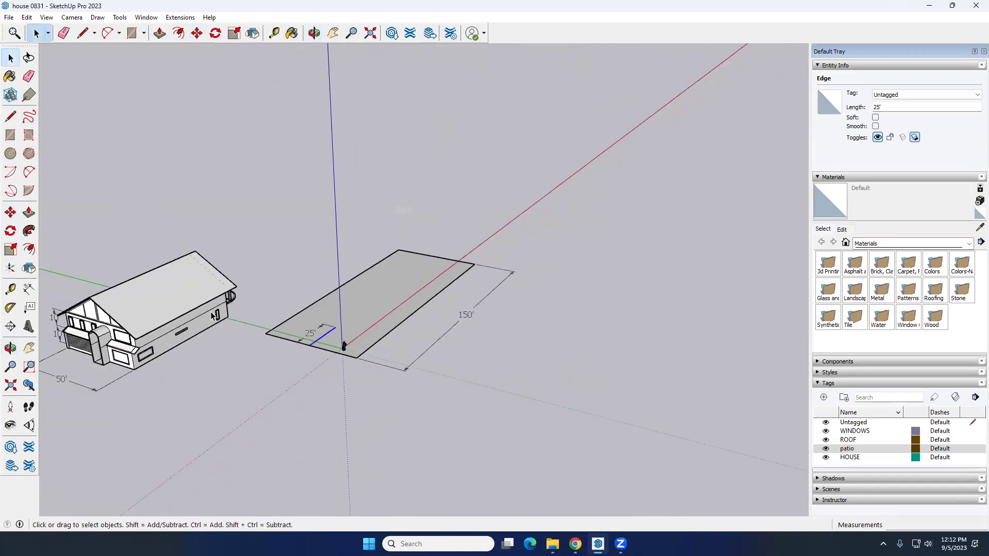
Select the whole house with its dimensions and move it by its front ground corner onto the lot, aligning its front wall with the 25' line's end
{"action": "scroll", "coordinate": [213, 316], "scroll_direction": "down", "scroll_amount": 3}
{"action": "middle_click_drag", "start_coordinate": [239, 320], "coordinate": [154, 238]}
{"action": "left_click_drag", "start_coordinate": [144, 221], "coordinate": [339, 394]}
{"action": "scroll", "coordinate": [232, 330], "scroll_direction": "up", "scroll_amount": 3}
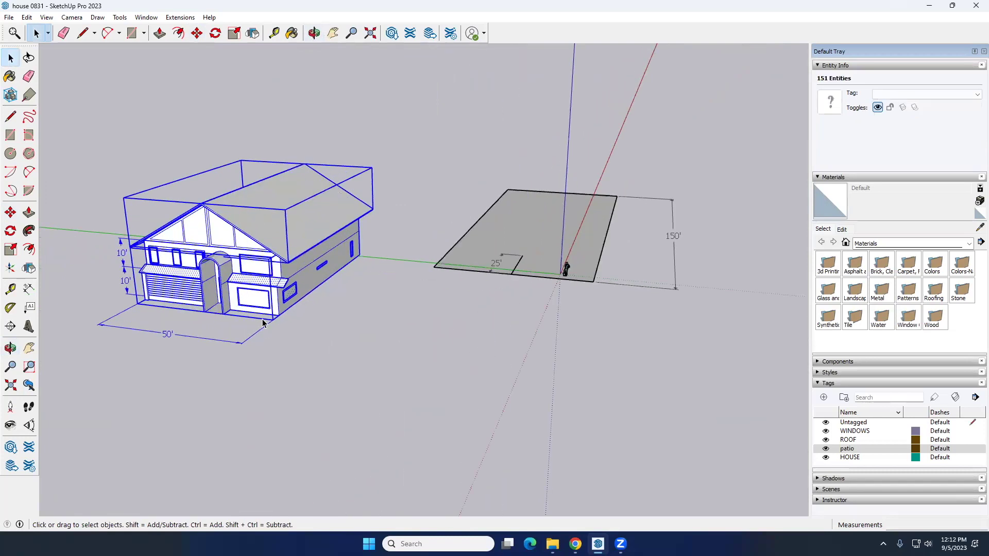
{"action": "left_click", "coordinate": [11, 213]}
{"action": "scroll", "coordinate": [309, 318], "scroll_direction": "up", "scroll_amount": 4}
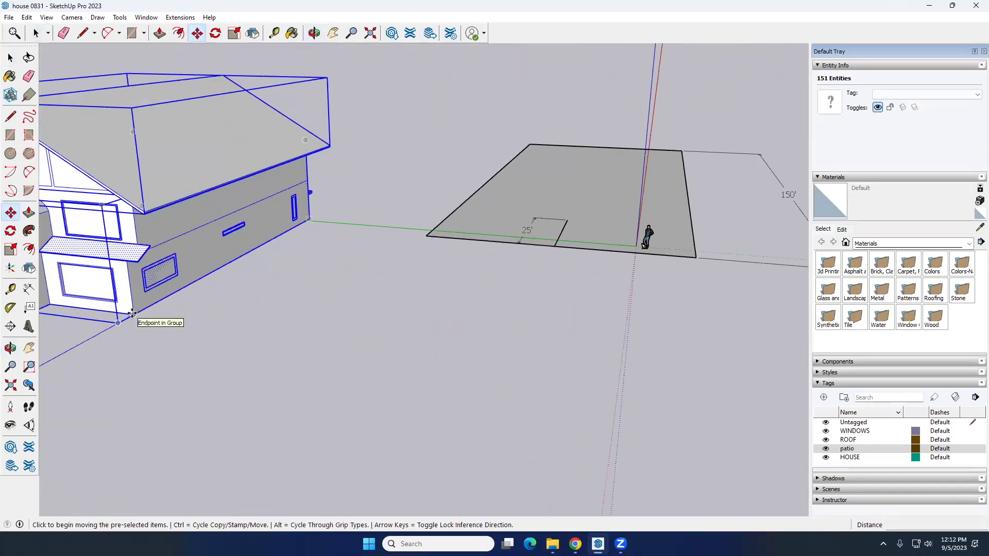
{"action": "left_click", "coordinate": [132, 313]}
{"action": "scroll", "coordinate": [393, 282], "scroll_direction": "down", "scroll_amount": 5}
{"action": "scroll", "coordinate": [402, 247], "scroll_direction": "up", "scroll_amount": 5}
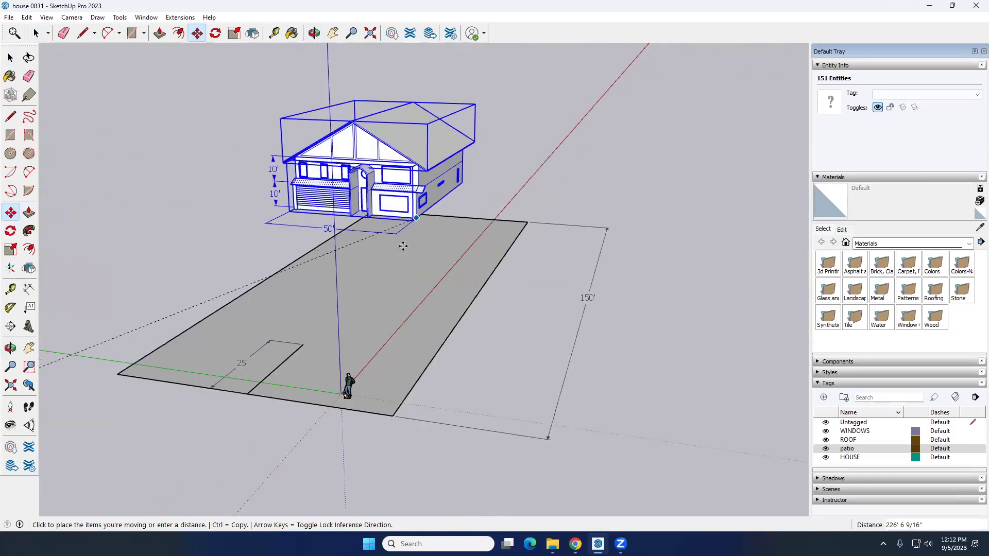
{"action": "scroll", "coordinate": [290, 362], "scroll_direction": "down", "scroll_amount": 3}
{"action": "scroll", "coordinate": [242, 376], "scroll_direction": "up", "scroll_amount": 5}
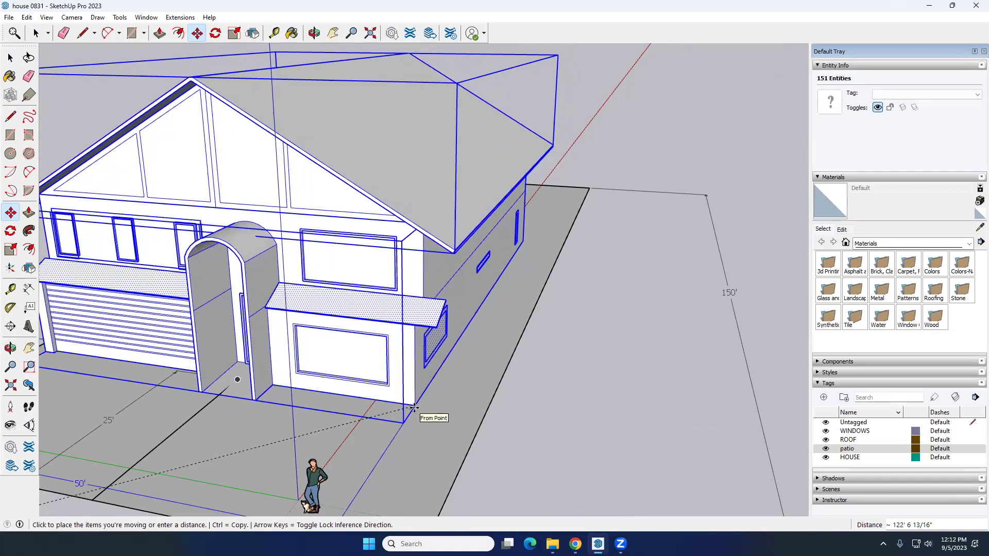
{"action": "left_click", "coordinate": [414, 408]}
{"action": "key", "text": "space"}
Delete the 25' setback line drawn on the lot in front of the arched entry
{"action": "scroll", "coordinate": [224, 339], "scroll_direction": "down", "scroll_amount": 5}
{"action": "middle_click_drag", "start_coordinate": [224, 339], "coordinate": [301, 356]}
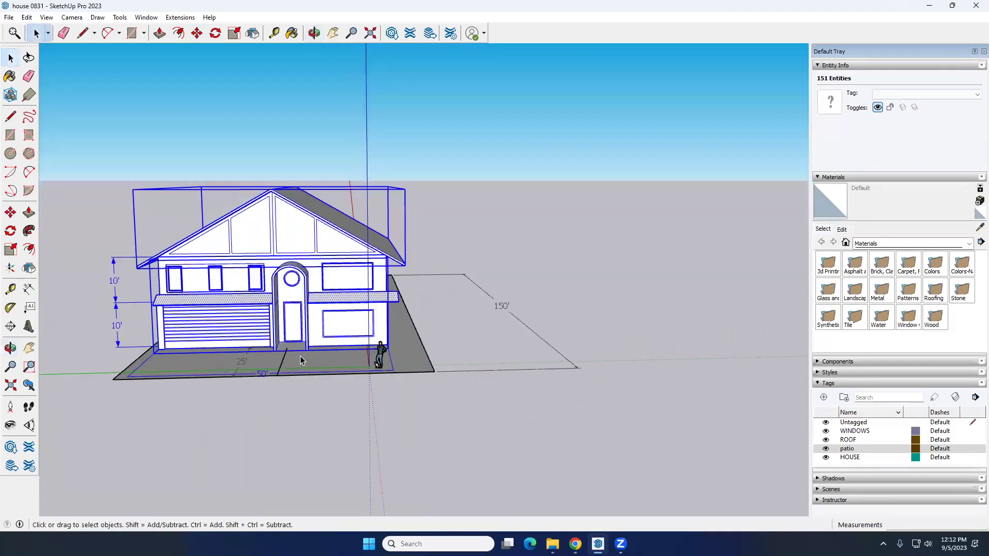
{"action": "scroll", "coordinate": [301, 356], "scroll_direction": "up", "scroll_amount": 6}
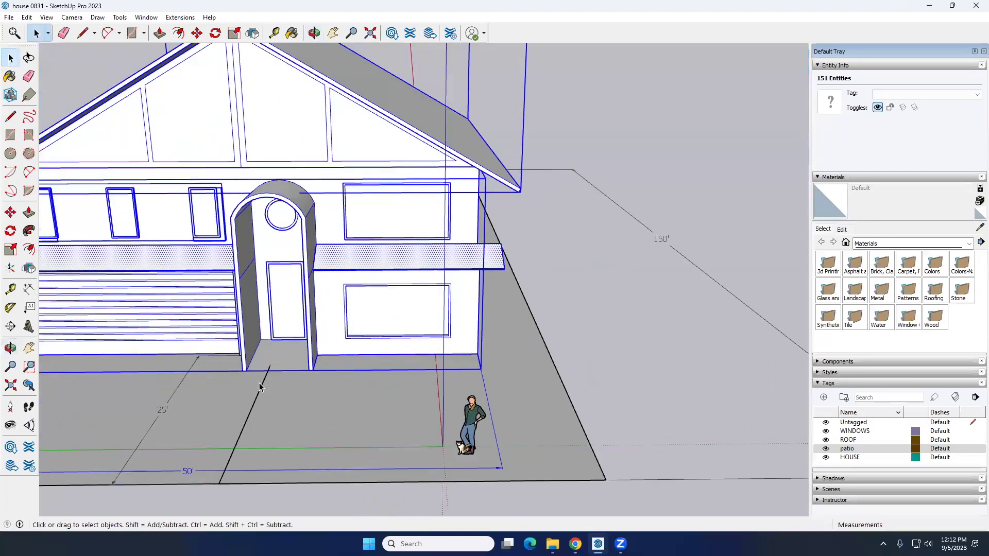
{"action": "left_click", "coordinate": [262, 388]}
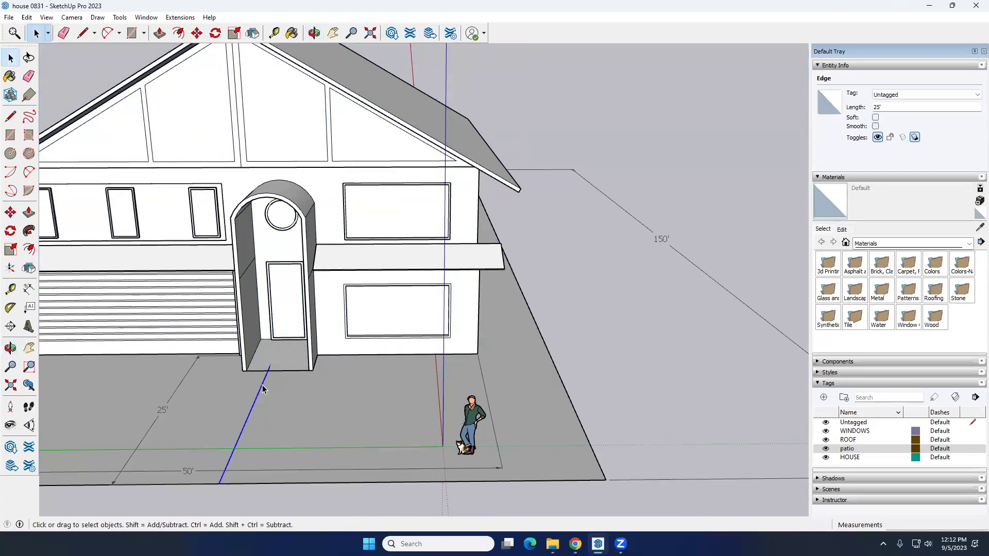
{"action": "scroll", "coordinate": [263, 389], "scroll_direction": "down", "scroll_amount": 2}
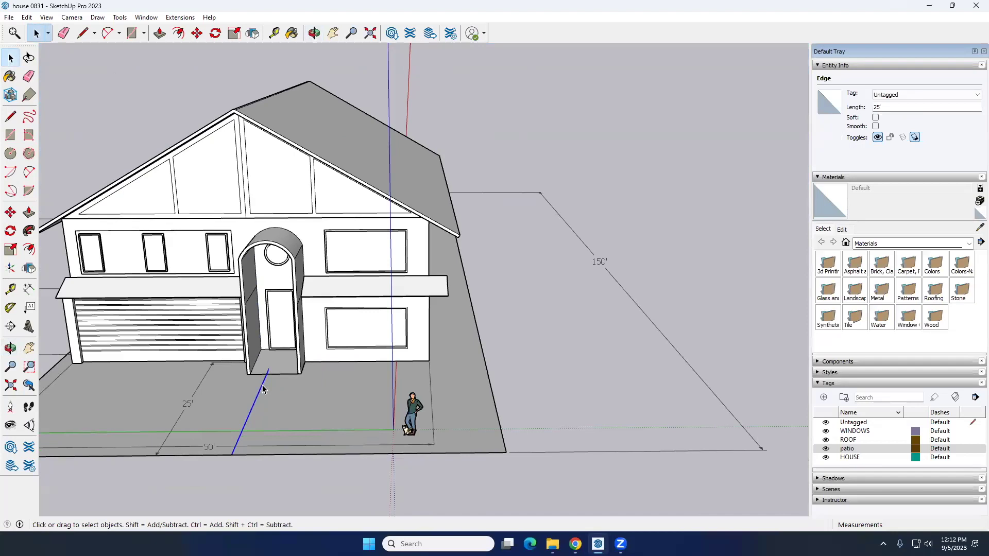
{"action": "scroll", "coordinate": [400, 323], "scroll_direction": "down", "scroll_amount": 3}
{"action": "mouse_move", "coordinate": [400, 323]}
{"action": "middle_mouse_down"}
{"action": "mouse_move", "coordinate": [459, 336]}
{"action": "mouse_move", "coordinate": [393, 322]}
{"action": "mouse_move", "coordinate": [397, 334]}
{"action": "mouse_move", "coordinate": [536, 323]}
{"action": "mouse_move", "coordinate": [418, 258]}
{"action": "mouse_move", "coordinate": [391, 256]}
{"action": "mouse_move", "coordinate": [407, 271]}
{"action": "mouse_move", "coordinate": [360, 278]}
{"action": "mouse_move", "coordinate": [384, 307]}
{"action": "mouse_move", "coordinate": [444, 289]}
{"action": "middle_mouse_up"}
{"action": "scroll", "coordinate": [444, 288], "scroll_direction": "up", "scroll_amount": 6}
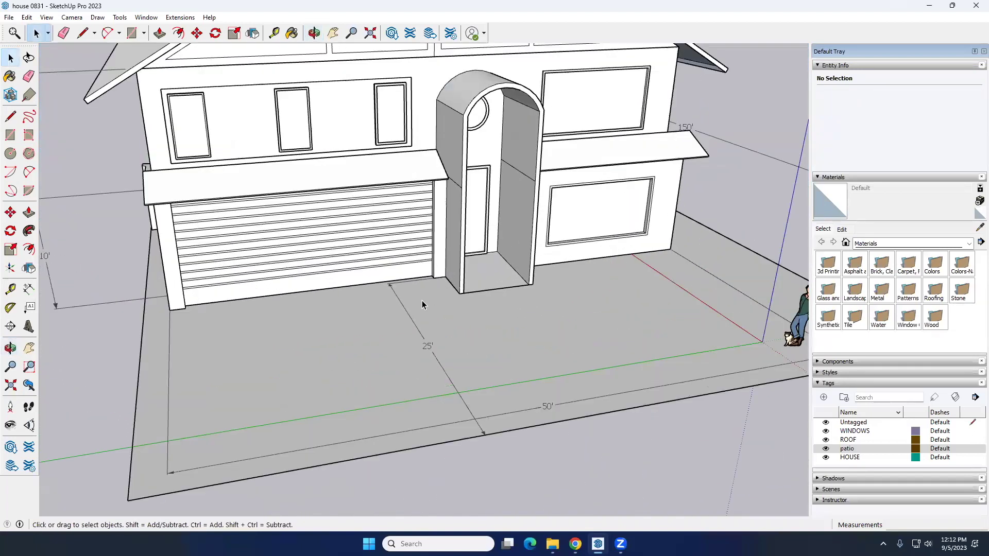
Delete the 25' setback dimension and the 50' width dimension in front of the house
{"action": "left_click", "coordinate": [406, 312]}
{"action": "scroll", "coordinate": [406, 312], "scroll_direction": "down", "scroll_amount": 3}
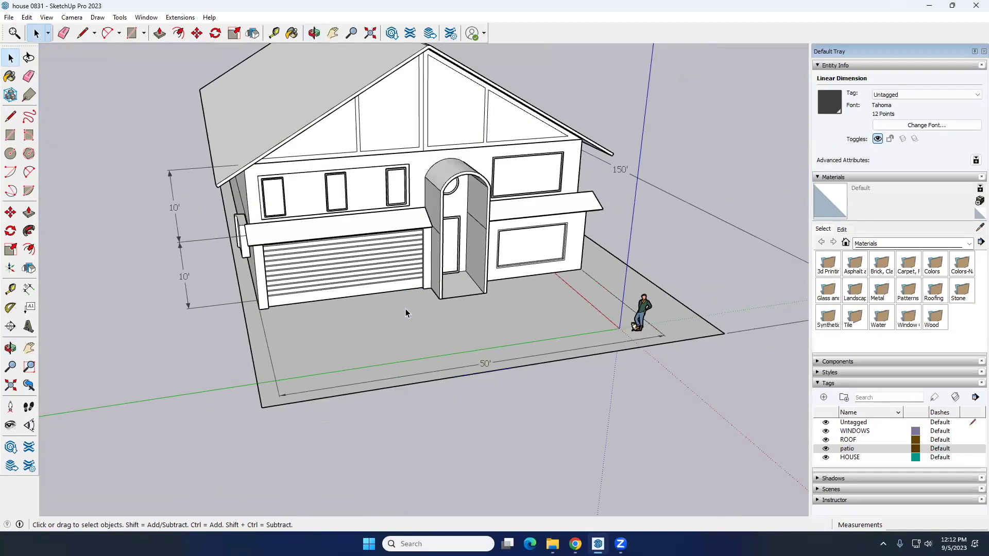
{"action": "left_click", "coordinate": [375, 356]}
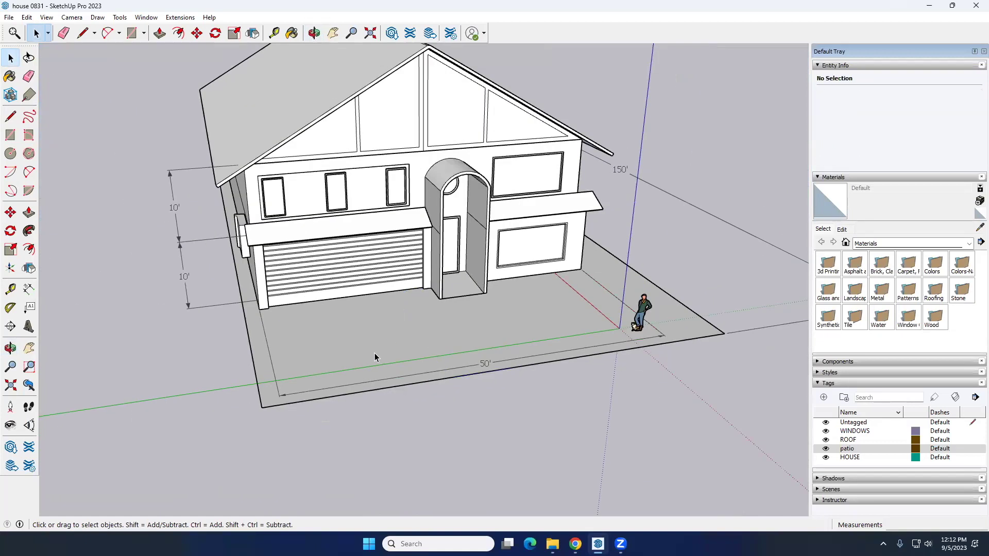
{"action": "left_click", "coordinate": [362, 388]}
{"action": "key", "text": "Delete"}
{"action": "middle_click_drag", "start_coordinate": [530, 372], "coordinate": [549, 388]}
{"action": "scroll", "coordinate": [446, 281], "scroll_direction": "up", "scroll_amount": 8}
{"action": "left_click", "coordinate": [446, 281]}
{"action": "left_click", "coordinate": [530, 387]}
{"action": "middle_click_drag", "start_coordinate": [509, 325], "coordinate": [528, 338]}
Save the model, and save it again in Downloads under the new name house 0905.skp
{"action": "left_click", "coordinate": [8, 17]}
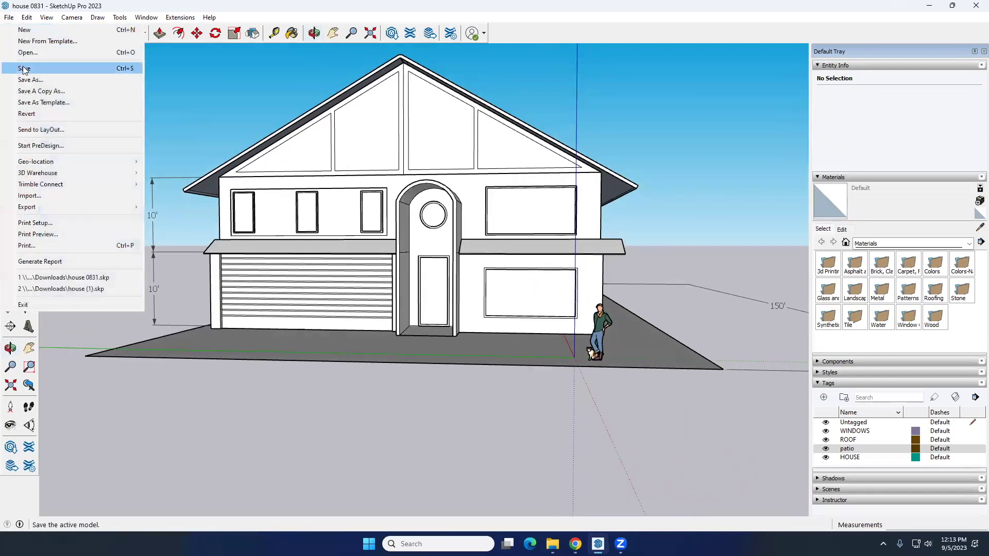
{"action": "left_click", "coordinate": [23, 69]}
{"action": "key", "text": "alt+e"}
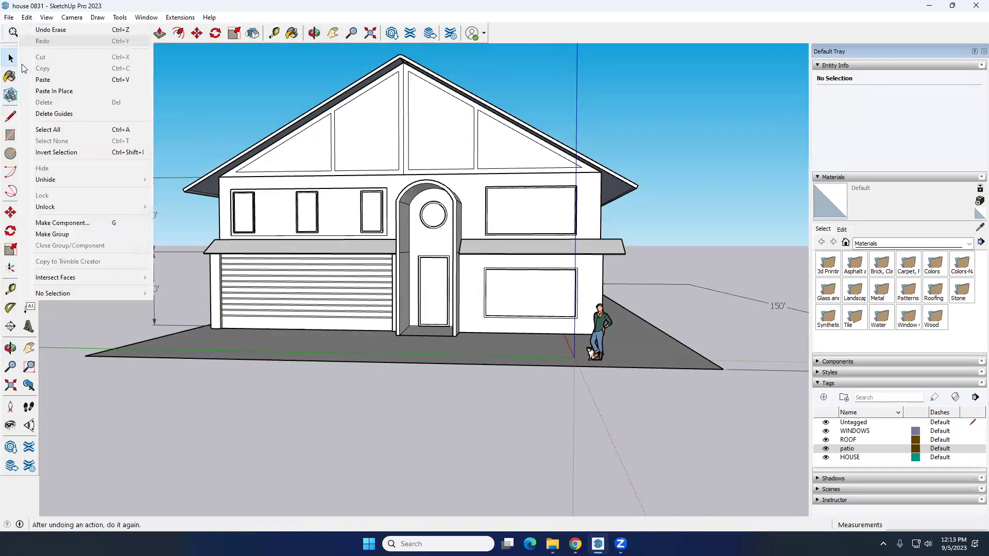
{"action": "left_click", "coordinate": [9, 17]}
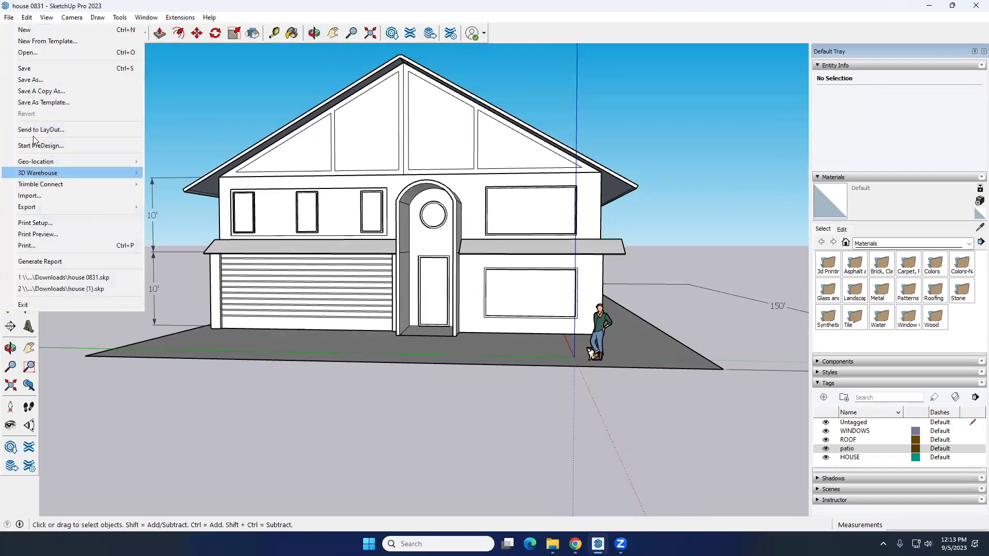
{"action": "left_click", "coordinate": [41, 80]}
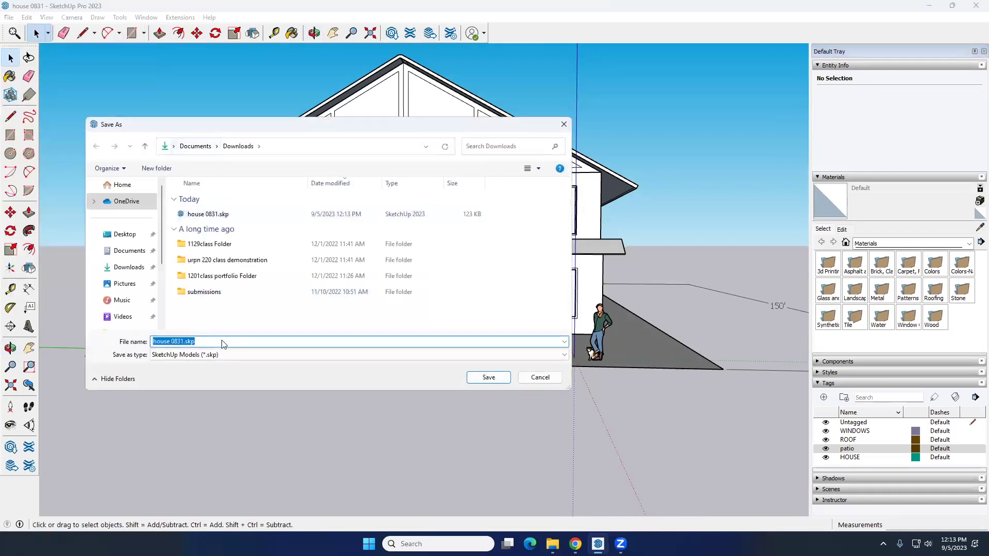
{"action": "left_click", "coordinate": [184, 342]}
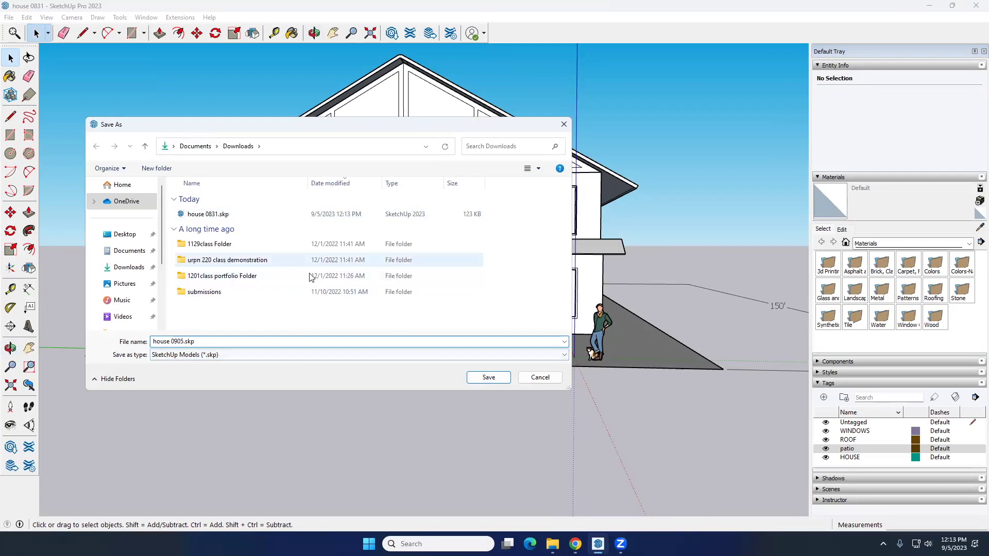
{"action": "left_click", "coordinate": [485, 383]}
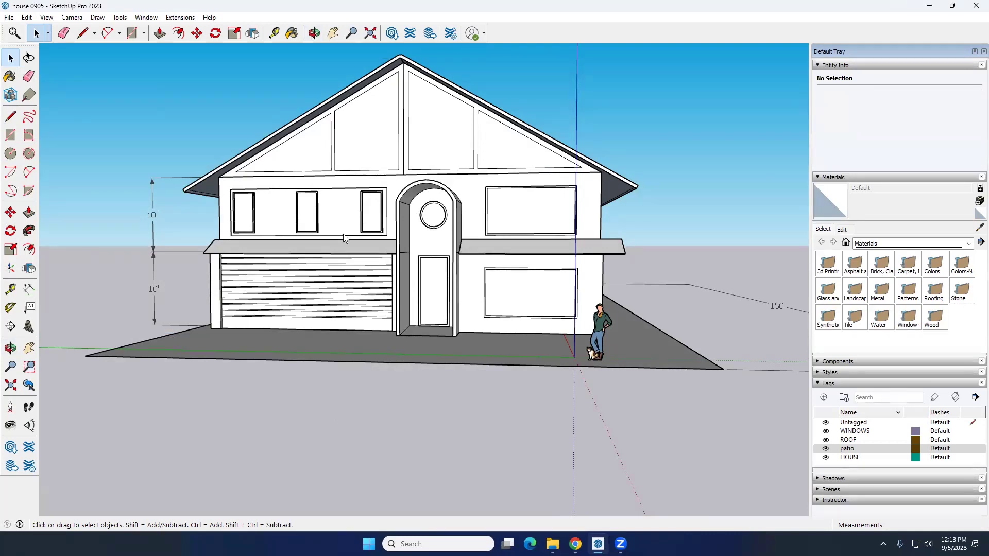
Examine the placed house on its lot from the front, the garage side and the patio side
{"action": "middle_click_drag", "start_coordinate": [508, 326], "coordinate": [258, 308]}
{"action": "scroll", "coordinate": [415, 308], "scroll_direction": "down", "scroll_amount": 2}
{"action": "middle_click_drag", "start_coordinate": [448, 312], "coordinate": [590, 272]}
{"action": "middle_click_drag", "start_coordinate": [364, 317], "coordinate": [501, 336]}
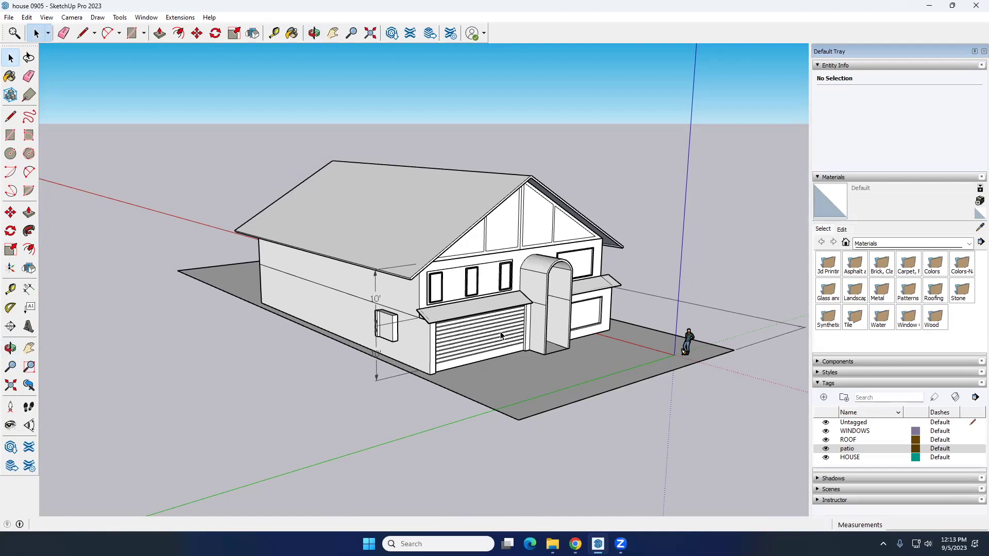
{"action": "middle_click_drag", "start_coordinate": [389, 294], "coordinate": [468, 313]}
{"action": "left_click", "coordinate": [429, 227]}
{"action": "left_click", "coordinate": [340, 126]}
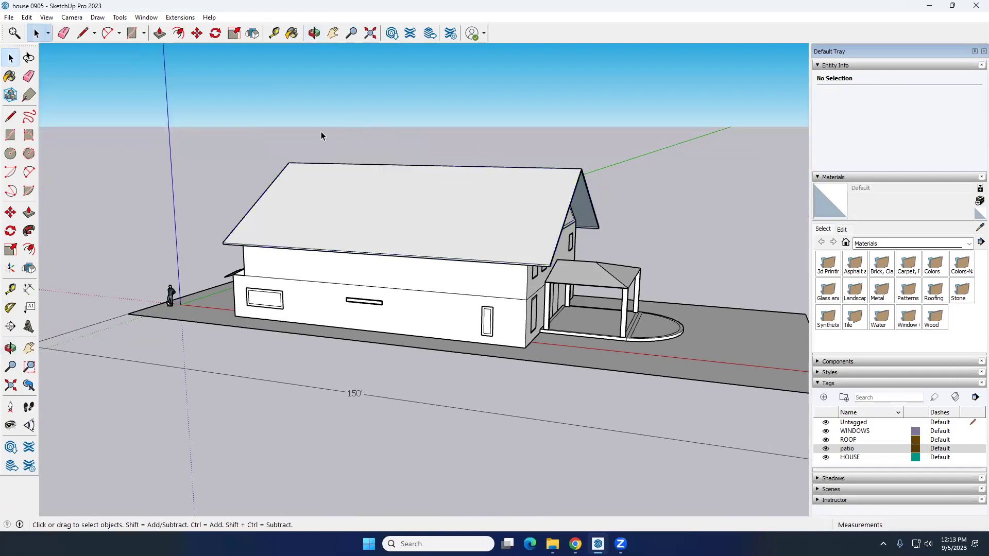
Save the current model under its existing name
{"action": "middle_click_drag", "start_coordinate": [321, 135], "coordinate": [267, 159]}
{"action": "left_click", "coordinate": [9, 18]}
{"action": "left_click", "coordinate": [31, 70]}
Examine the house and lot from the long side wall round to the front corner
{"action": "middle_click_drag", "start_coordinate": [397, 371], "coordinate": [504, 304]}
{"action": "scroll", "coordinate": [505, 304], "scroll_direction": "up", "scroll_amount": 3}
{"action": "scroll", "coordinate": [432, 314], "scroll_direction": "down", "scroll_amount": 3}
{"action": "middle_click_drag", "start_coordinate": [432, 314], "coordinate": [490, 334]}
{"action": "middle_click_drag", "start_coordinate": [598, 338], "coordinate": [265, 364]}
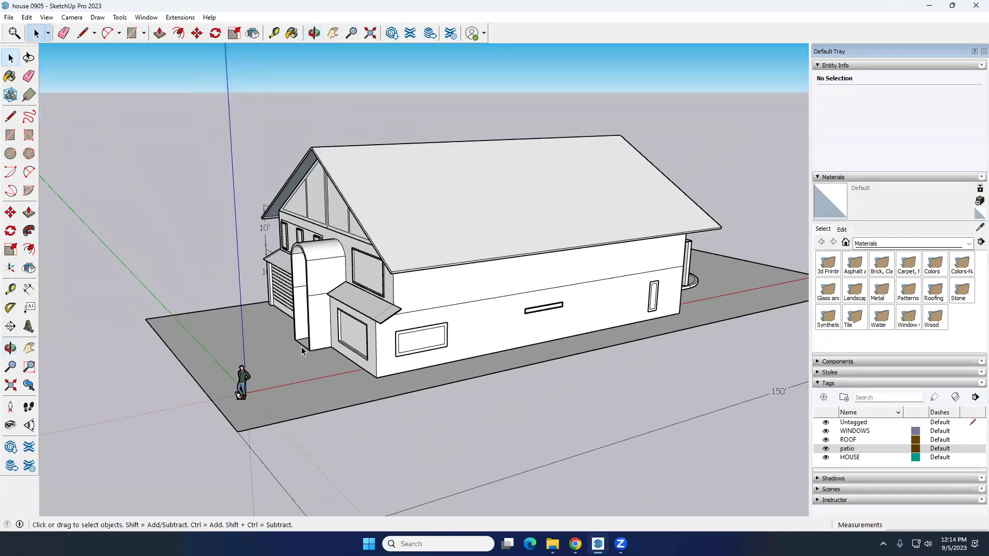
{"action": "middle_click_drag", "start_coordinate": [340, 243], "coordinate": [431, 266]}
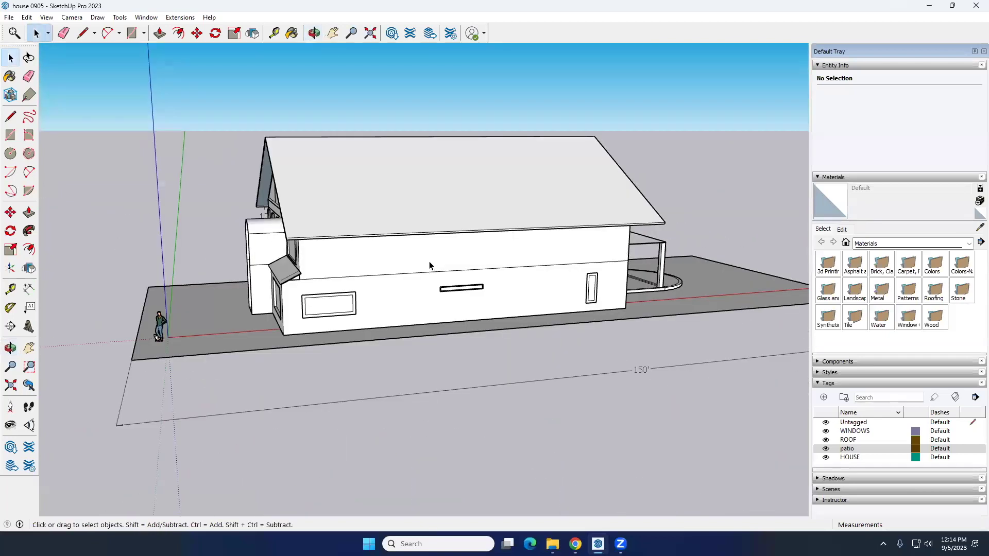
{"action": "middle_click_drag", "start_coordinate": [428, 261], "coordinate": [405, 261]}
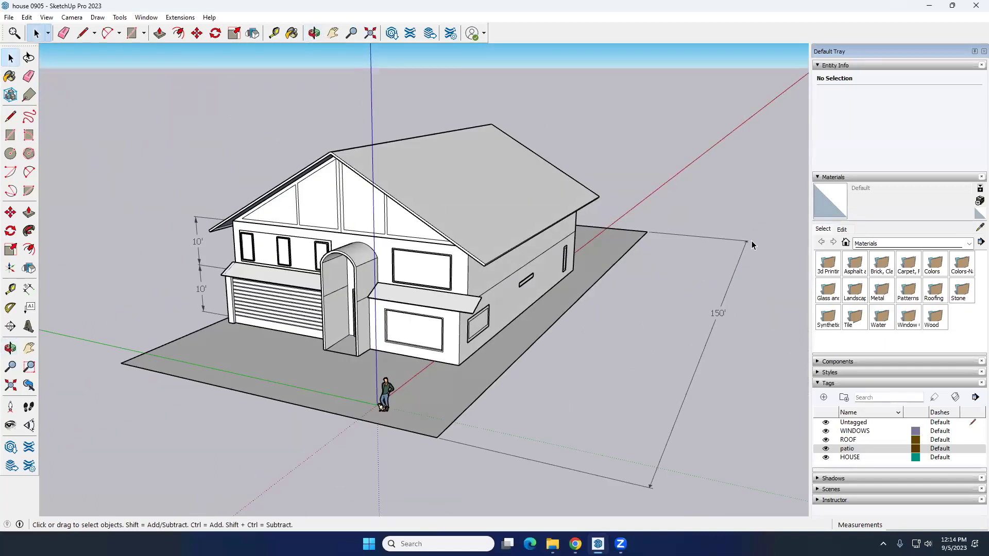
Collapse the entity details and open the Roofing collection of the materials library
{"action": "left_click", "coordinate": [829, 178]}
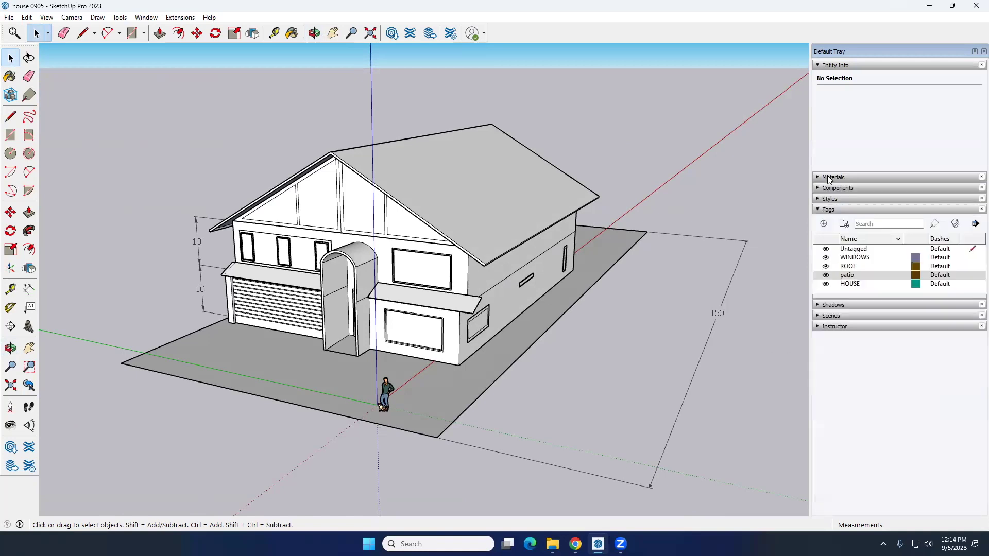
{"action": "left_click", "coordinate": [830, 65]}
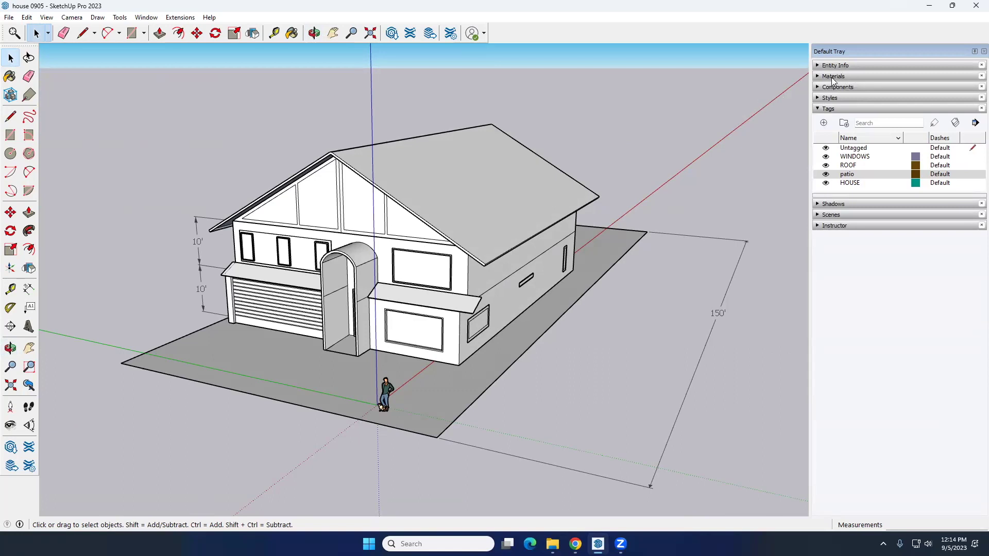
{"action": "left_click", "coordinate": [833, 77]}
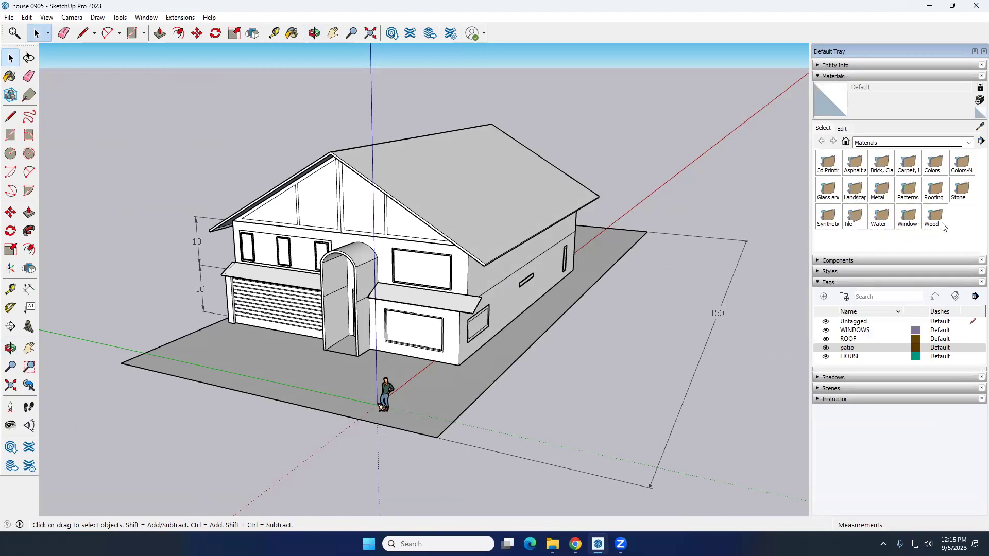
{"action": "left_click", "coordinate": [907, 219]}
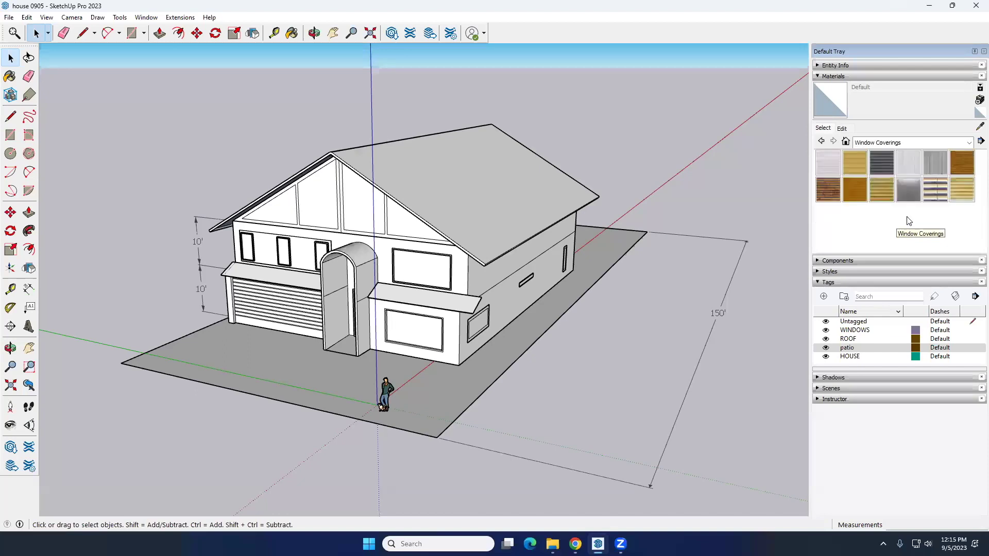
{"action": "left_click", "coordinate": [821, 141]}
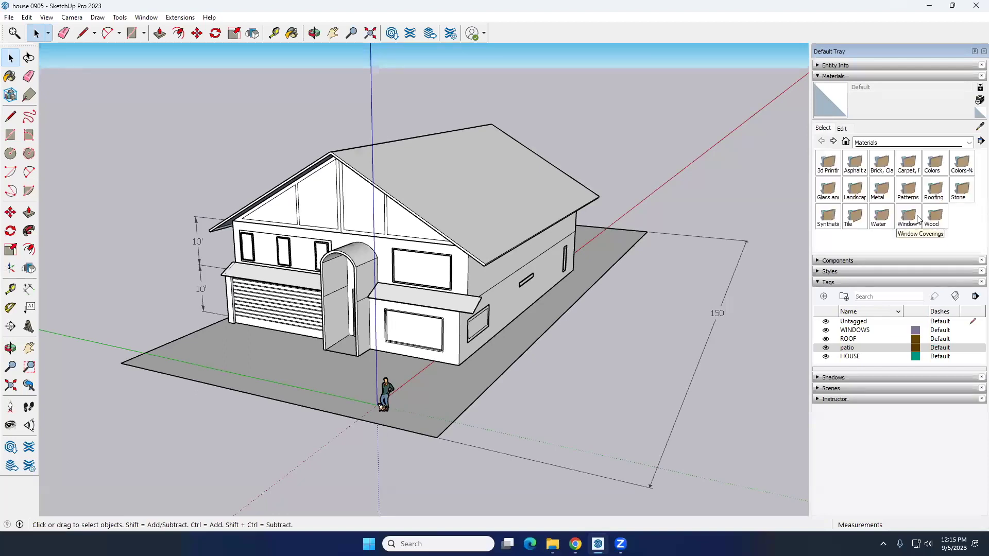
{"action": "left_click", "coordinate": [936, 190]}
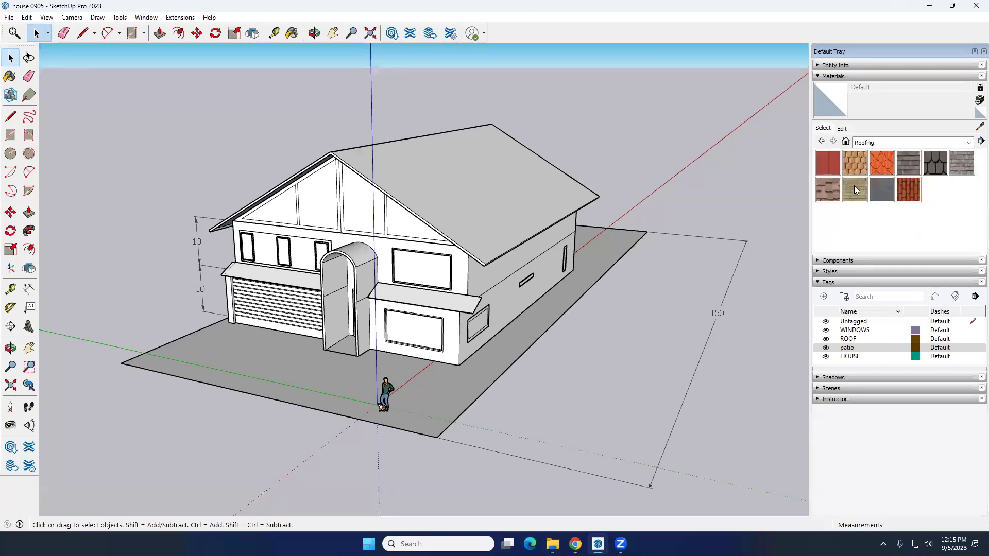
Try to paint the whole roof with Roofing Shingles Asphalt, and undo the paint
{"action": "left_click", "coordinate": [914, 161]}
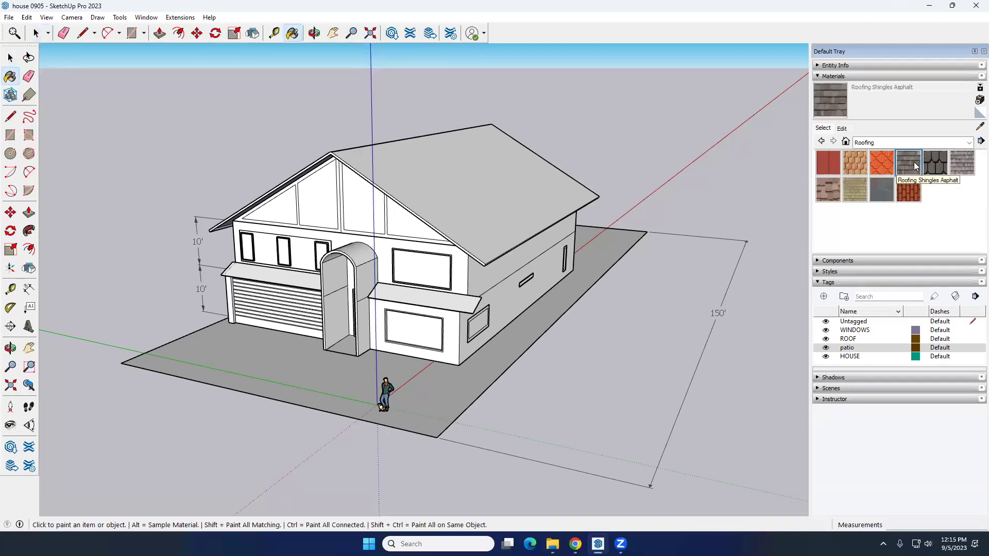
{"action": "left_click", "coordinate": [470, 182]}
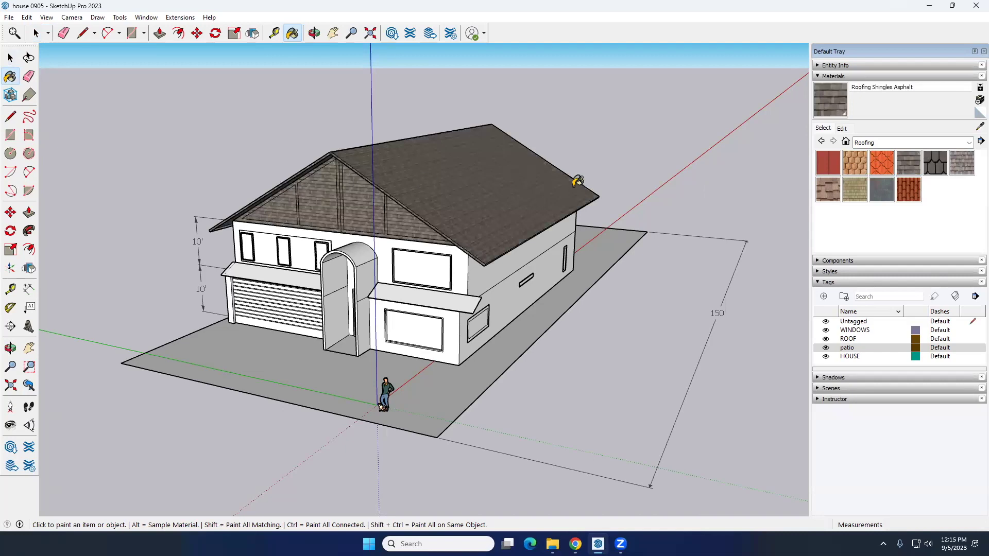
{"action": "key", "text": "ctrl+z"}
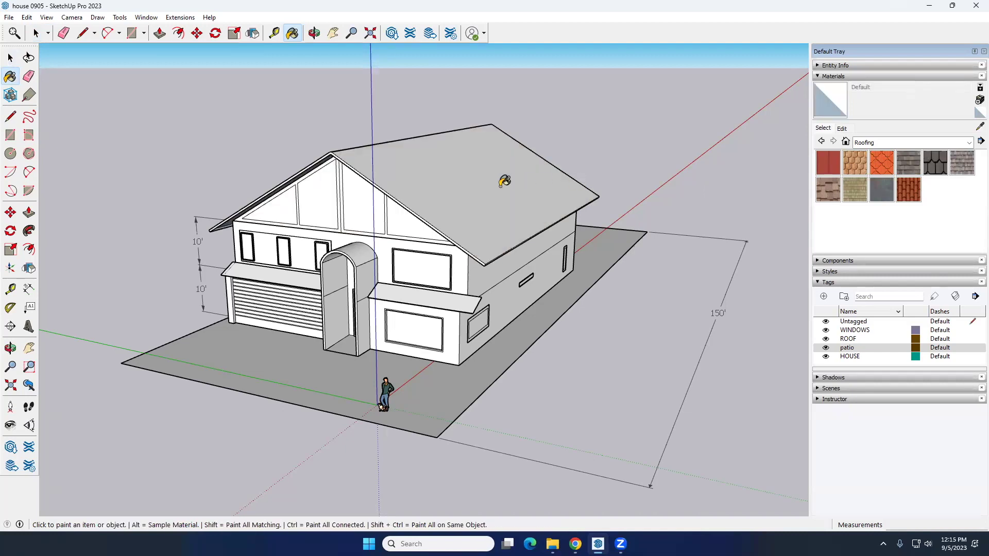
{"action": "key", "text": "space"}
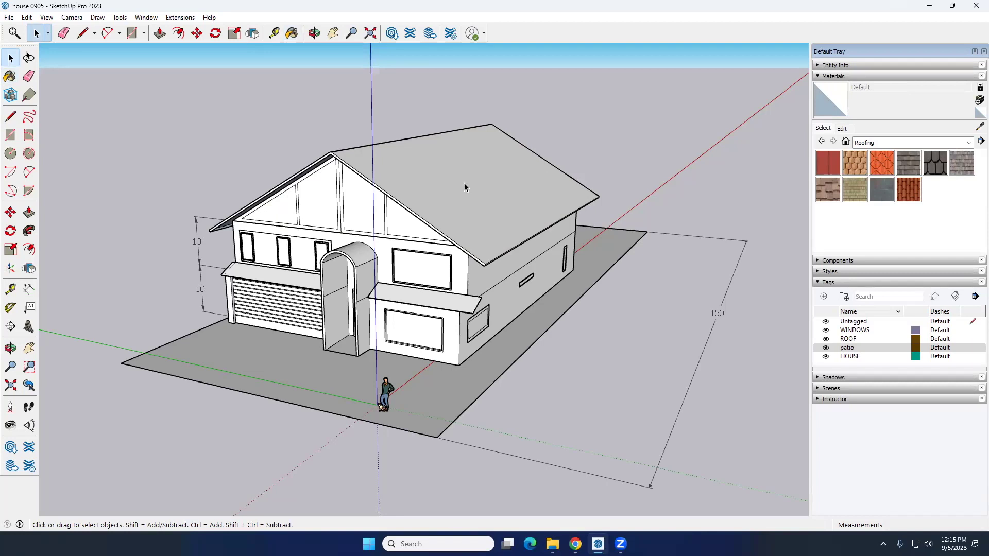
Open the roof group for editing and paint both roof slopes with Roofing Shingles Asphalt
{"action": "left_click", "coordinate": [465, 184]}
{"action": "scroll", "coordinate": [464, 184], "scroll_direction": "up", "scroll_amount": 6}
{"action": "left_click", "coordinate": [490, 177]}
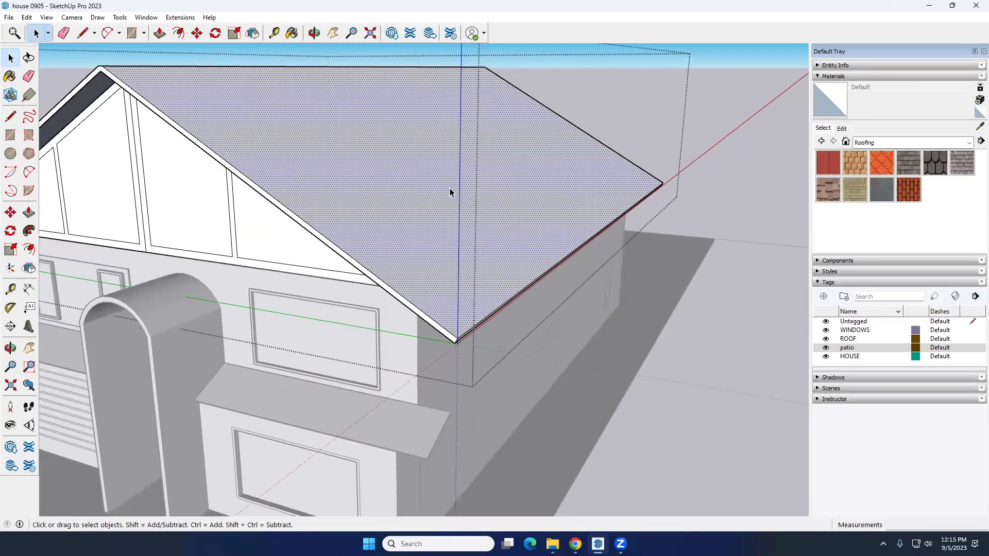
{"action": "scroll", "coordinate": [515, 196], "scroll_direction": "down", "scroll_amount": 5}
{"action": "left_click", "coordinate": [577, 135]}
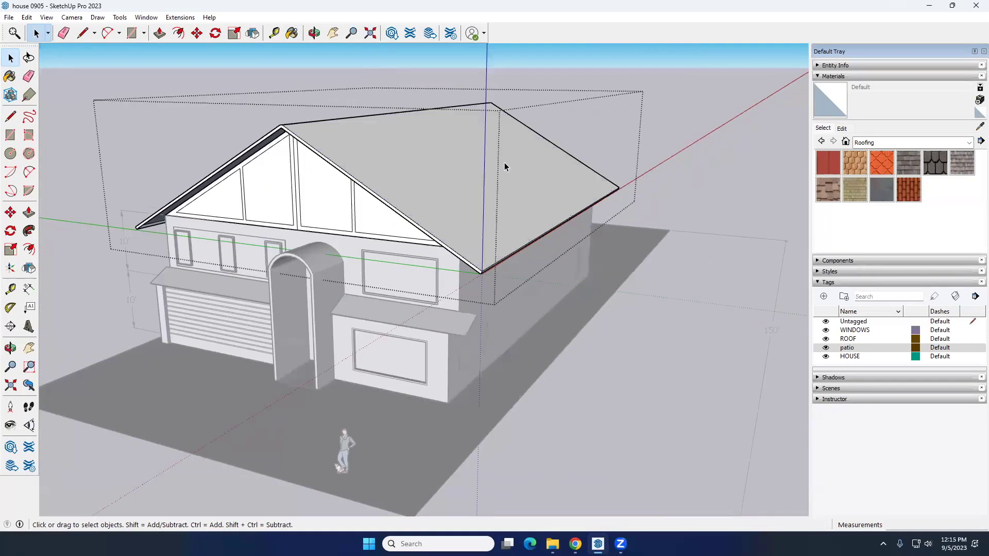
{"action": "scroll", "coordinate": [481, 183], "scroll_direction": "up", "scroll_amount": 3}
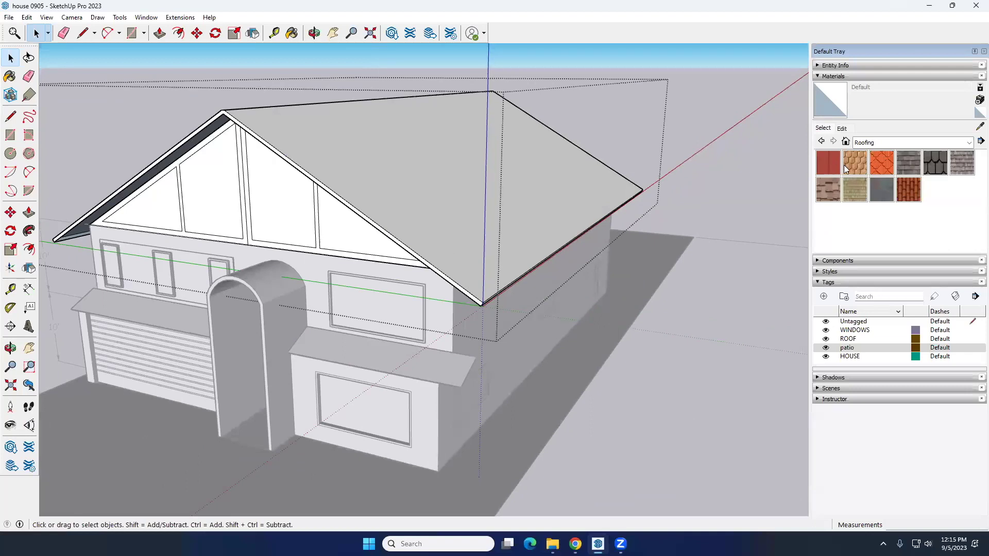
{"action": "left_click", "coordinate": [913, 164]}
{"action": "left_click", "coordinate": [471, 171]}
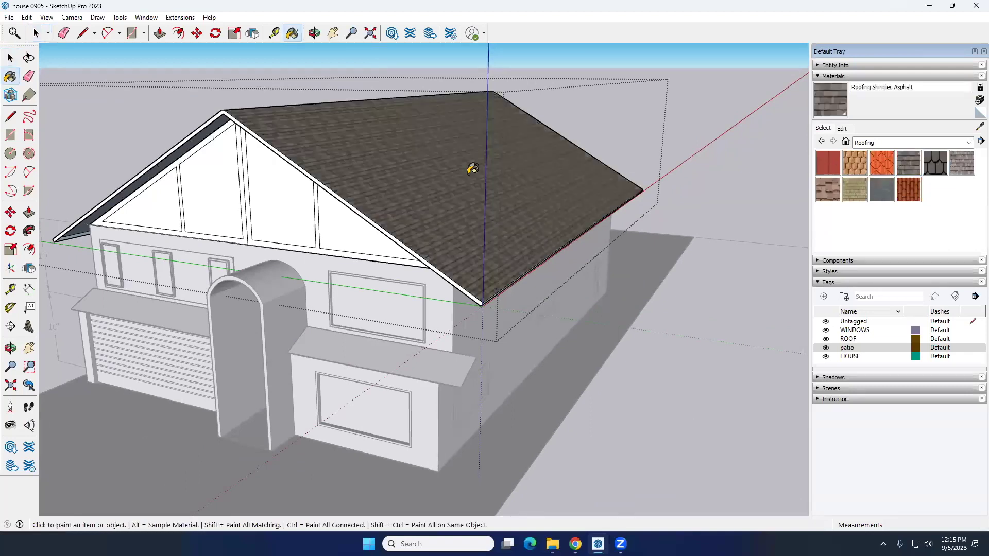
{"action": "scroll", "coordinate": [408, 183], "scroll_direction": "down", "scroll_amount": 3}
{"action": "mouse_move", "coordinate": [408, 183]}
{"action": "middle_mouse_down"}
{"action": "mouse_move", "coordinate": [442, 228]}
{"action": "mouse_move", "coordinate": [361, 258]}
{"action": "middle_mouse_up"}
{"action": "left_click", "coordinate": [399, 204]}
{"action": "scroll", "coordinate": [360, 257], "scroll_direction": "up", "scroll_amount": 3}
Paint the long eave edge and the front gable edge of the roof with Wood Cherry Original from the Wood collection
{"action": "left_click", "coordinate": [912, 143]}
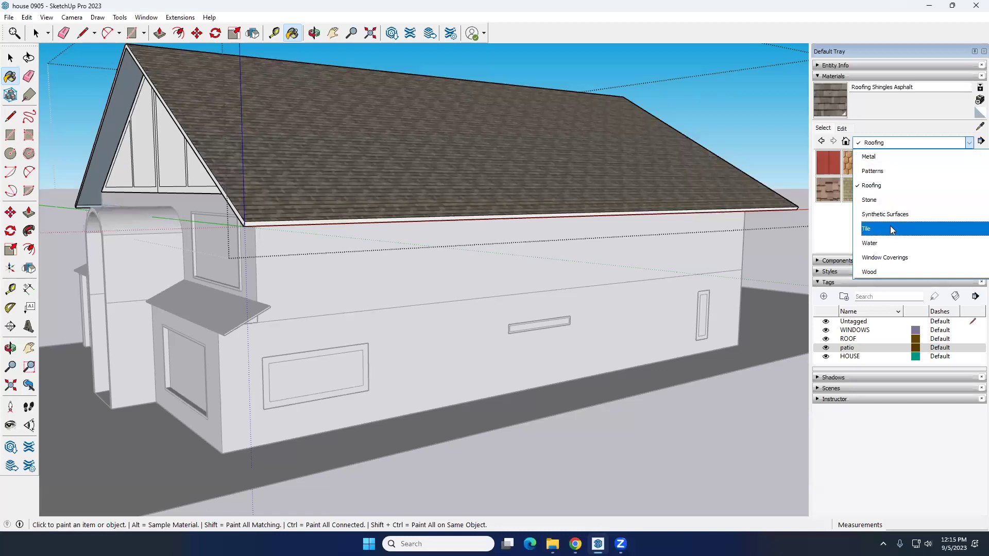
{"action": "left_click", "coordinate": [895, 272]}
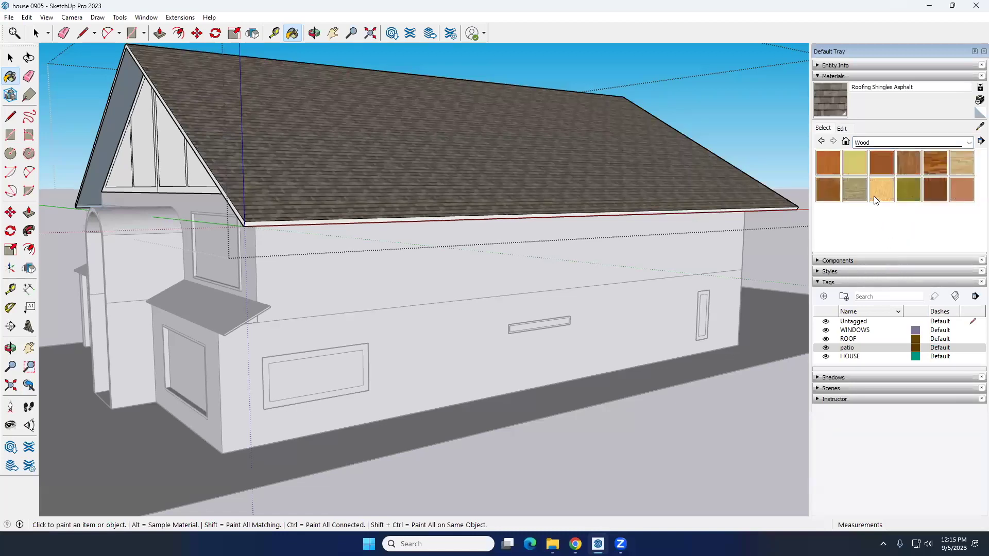
{"action": "left_click", "coordinate": [881, 163]}
{"action": "scroll", "coordinate": [260, 205], "scroll_direction": "up", "scroll_amount": 6}
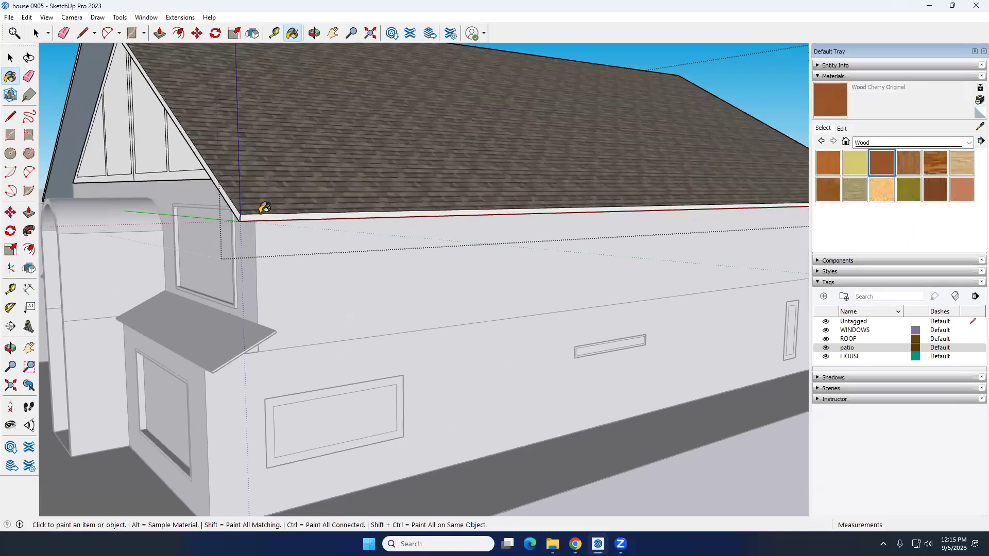
{"action": "left_click", "coordinate": [228, 211]}
{"action": "scroll", "coordinate": [211, 212], "scroll_direction": "down", "scroll_amount": 2}
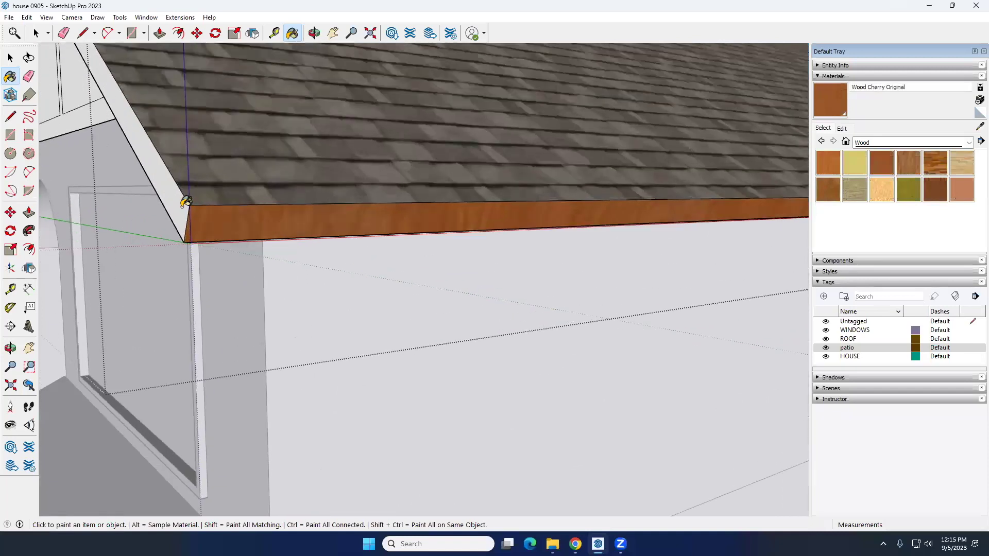
{"action": "left_click", "coordinate": [185, 201]}
Paint the rear gable edge and the eave edge on the opposite long side with Wood Cherry Original
{"action": "scroll", "coordinate": [186, 201], "scroll_direction": "down", "scroll_amount": 8}
{"action": "middle_click_drag", "start_coordinate": [545, 216], "coordinate": [324, 194]}
{"action": "scroll", "coordinate": [325, 214], "scroll_direction": "up", "scroll_amount": 8}
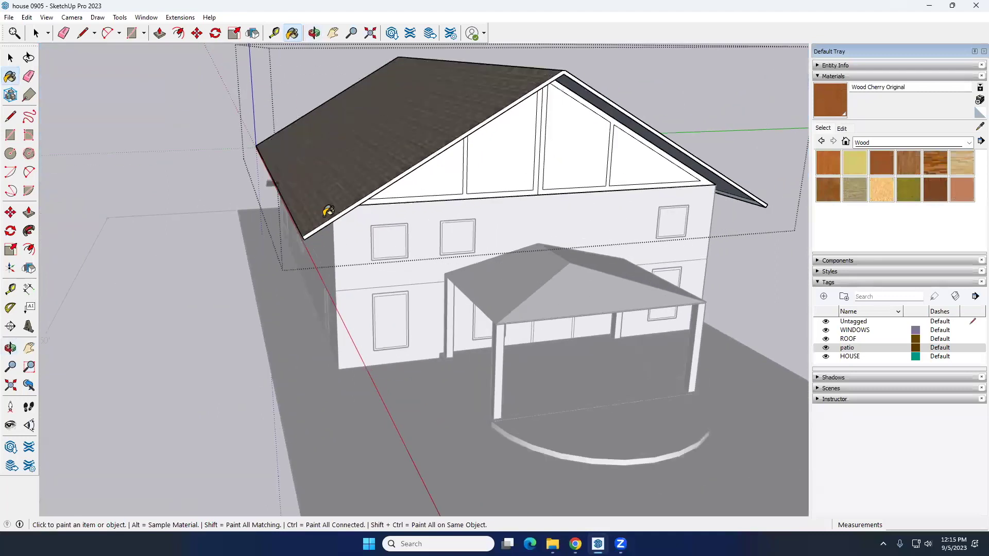
{"action": "left_click", "coordinate": [316, 231]}
{"action": "scroll", "coordinate": [238, 238], "scroll_direction": "down", "scroll_amount": 8}
{"action": "mouse_move", "coordinate": [250, 228]}
{"action": "middle_mouse_down"}
{"action": "mouse_move", "coordinate": [349, 165]}
{"action": "mouse_move", "coordinate": [512, 184]}
{"action": "mouse_move", "coordinate": [543, 137]}
{"action": "mouse_move", "coordinate": [567, 149]}
{"action": "mouse_move", "coordinate": [449, 177]}
{"action": "middle_mouse_up"}
{"action": "scroll", "coordinate": [392, 180], "scroll_direction": "up", "scroll_amount": 5}
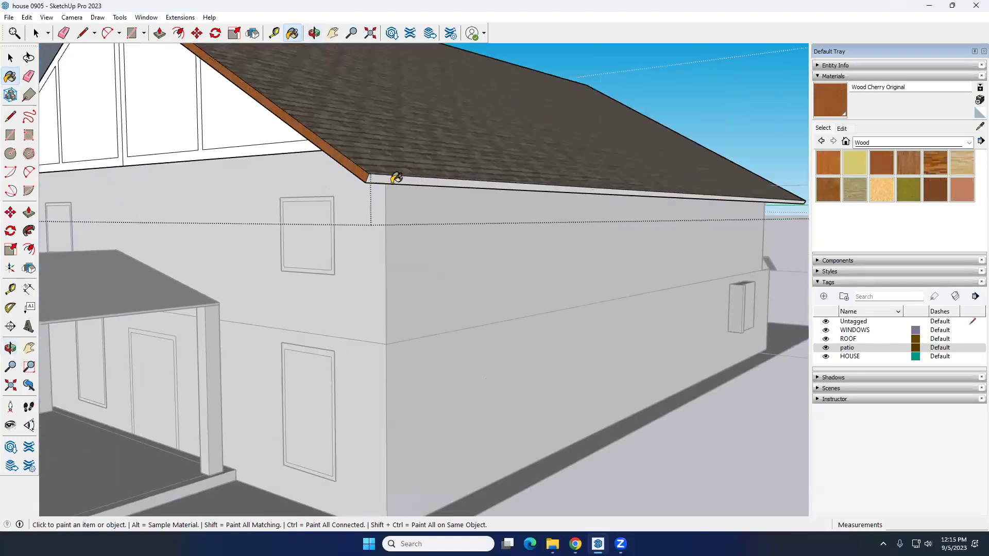
{"action": "left_click", "coordinate": [401, 171]}
Paint the underside of the opposite roof slope's overhang with Wood Cherry Original
{"action": "scroll", "coordinate": [401, 171], "scroll_direction": "down", "scroll_amount": 6}
{"action": "middle_click_drag", "start_coordinate": [349, 199], "coordinate": [633, 141]}
{"action": "left_click", "coordinate": [632, 140]}
{"action": "key", "text": "space"}
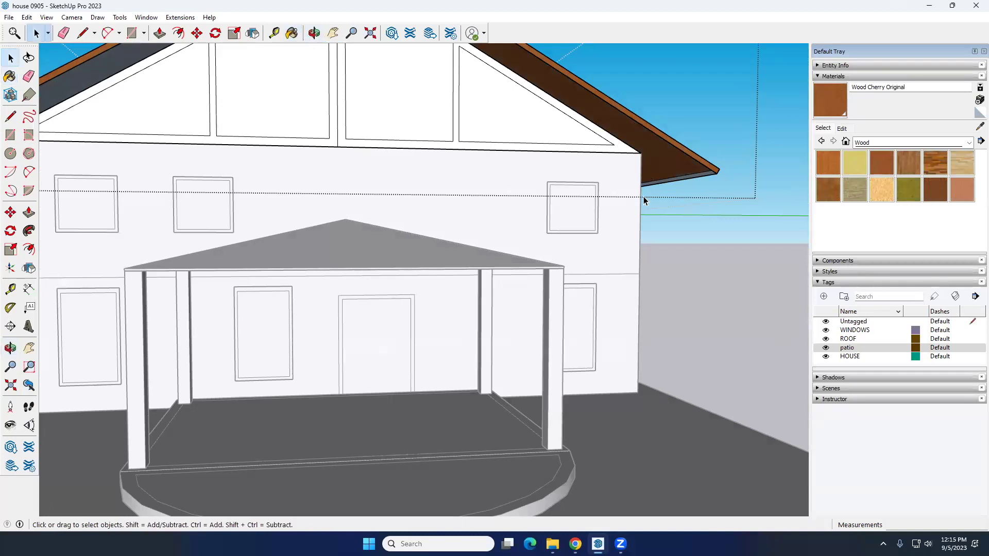
Examine the rear gable, its overhangs and the ridge of the roof
{"action": "scroll", "coordinate": [644, 196], "scroll_direction": "down", "scroll_amount": 6}
{"action": "middle_click_drag", "start_coordinate": [536, 156], "coordinate": [417, 151]}
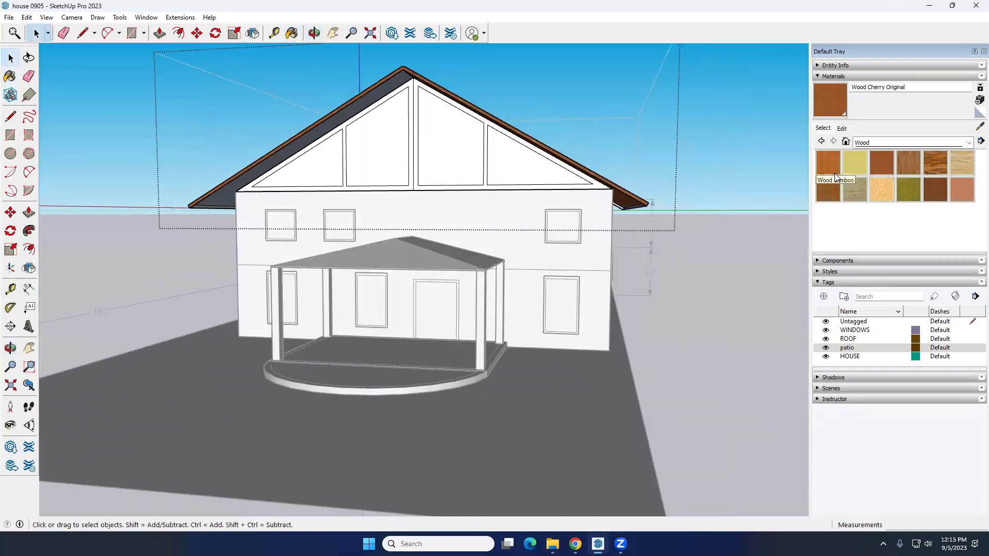
{"action": "scroll", "coordinate": [490, 126], "scroll_direction": "up", "scroll_amount": 3}
{"action": "scroll", "coordinate": [490, 126], "scroll_direction": "up", "scroll_amount": 3}
{"action": "middle_click_drag", "start_coordinate": [556, 168], "coordinate": [546, 185]}
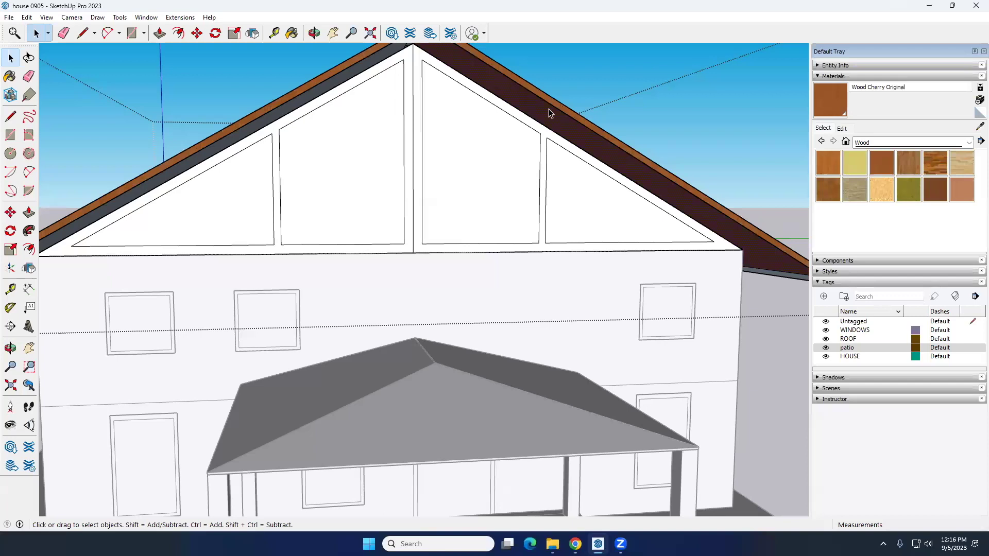
{"action": "scroll", "coordinate": [702, 201], "scroll_direction": "down", "scroll_amount": 3}
{"action": "middle_click_drag", "start_coordinate": [639, 213], "coordinate": [670, 208]}
{"action": "scroll", "coordinate": [665, 214], "scroll_direction": "down", "scroll_amount": 3}
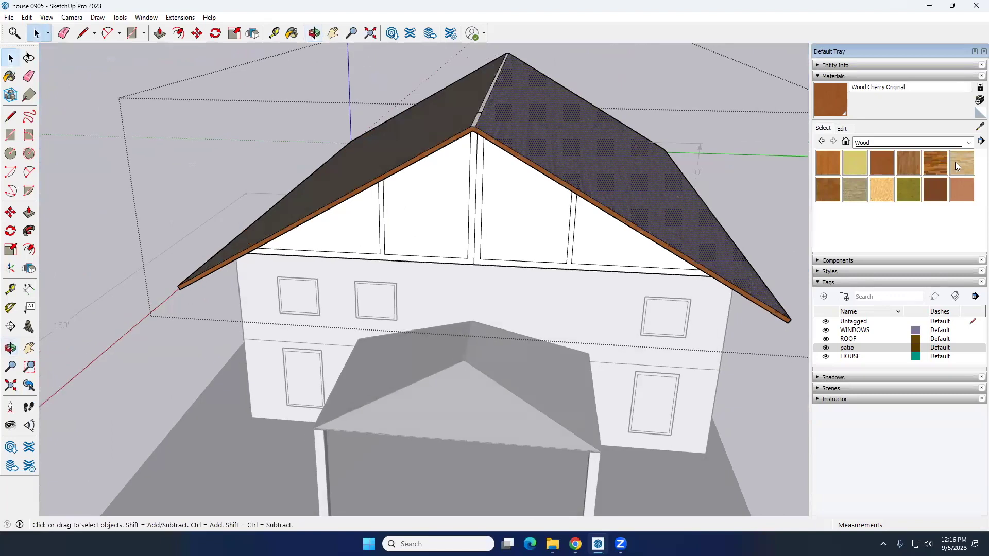
Sample Roofing Shingles Asphalt from the roof slope and paint the narrow strip along the ridge with it
{"action": "left_click", "coordinate": [975, 131]}
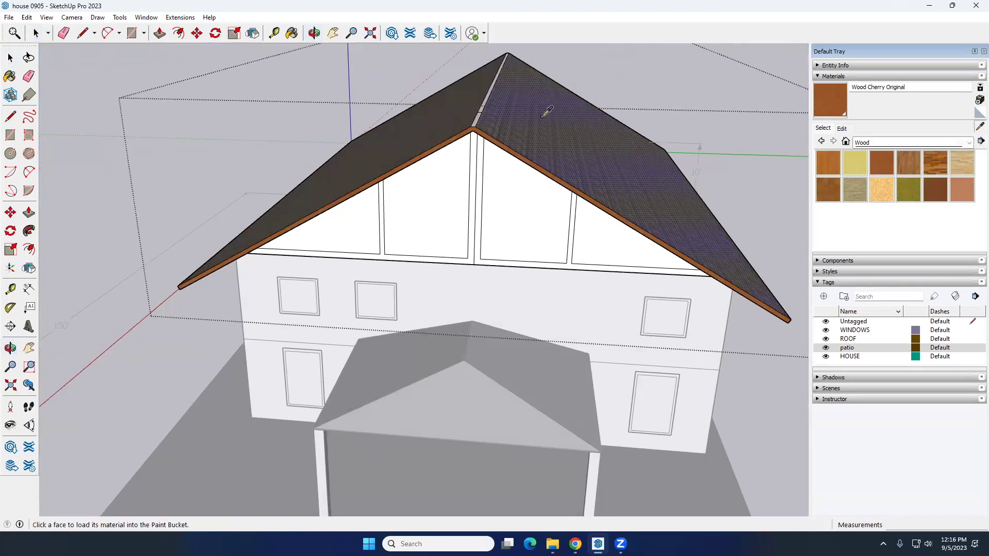
{"action": "scroll", "coordinate": [513, 133], "scroll_direction": "up", "scroll_amount": 5}
{"action": "scroll", "coordinate": [513, 133], "scroll_direction": "up", "scroll_amount": 2}
{"action": "left_click", "coordinate": [512, 132]}
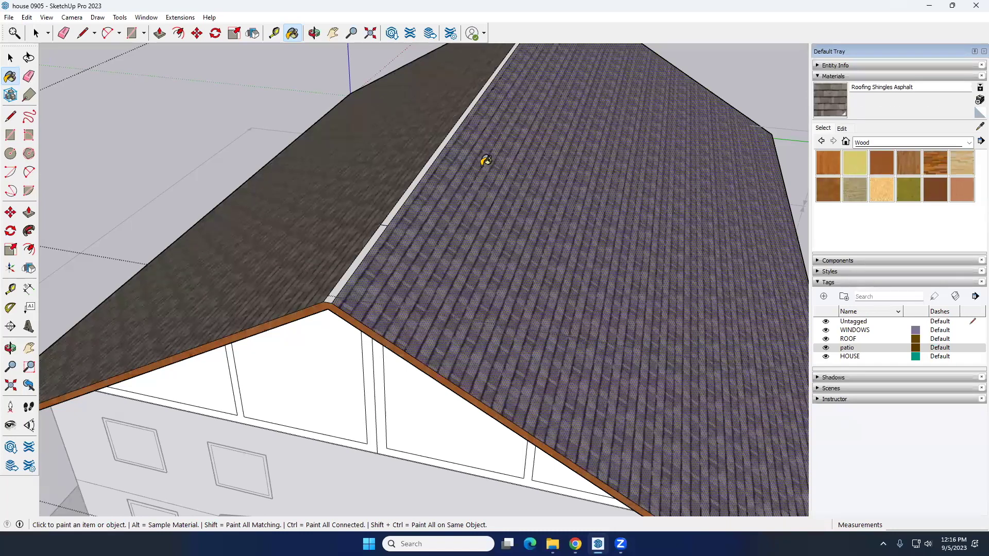
{"action": "scroll", "coordinate": [335, 292], "scroll_direction": "up", "scroll_amount": 3}
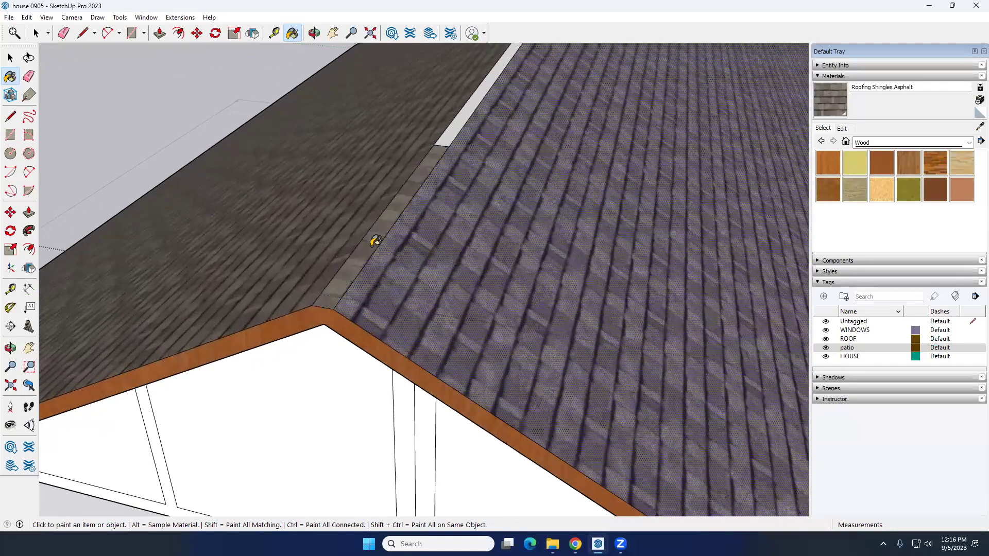
{"action": "scroll", "coordinate": [447, 131], "scroll_direction": "down", "scroll_amount": 8}
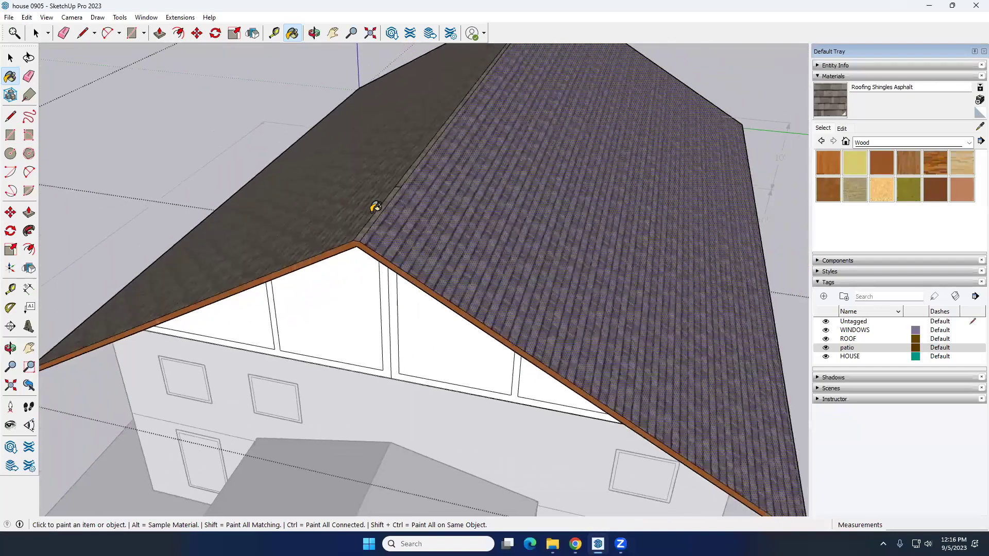
{"action": "mouse_move", "coordinate": [373, 205]}
{"action": "middle_mouse_down"}
{"action": "mouse_move", "coordinate": [341, 351]}
{"action": "mouse_move", "coordinate": [139, 309]}
{"action": "mouse_move", "coordinate": [146, 256]}
{"action": "mouse_move", "coordinate": [455, 175]}
{"action": "middle_mouse_up"}
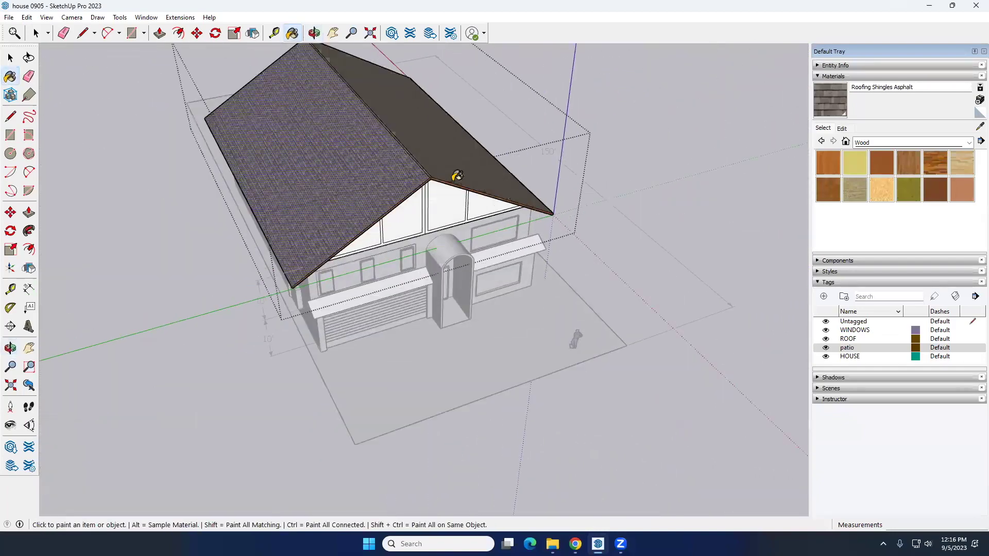
{"action": "scroll", "coordinate": [438, 174], "scroll_direction": "up", "scroll_amount": 3}
{"action": "scroll", "coordinate": [422, 175], "scroll_direction": "up", "scroll_amount": 2}
{"action": "key", "text": "space"}
Examine the front gable's overhangs, eave corner and peak from below
{"action": "scroll", "coordinate": [413, 295], "scroll_direction": "down", "scroll_amount": 5}
{"action": "middle_click_drag", "start_coordinate": [325, 141], "coordinate": [633, 190]}
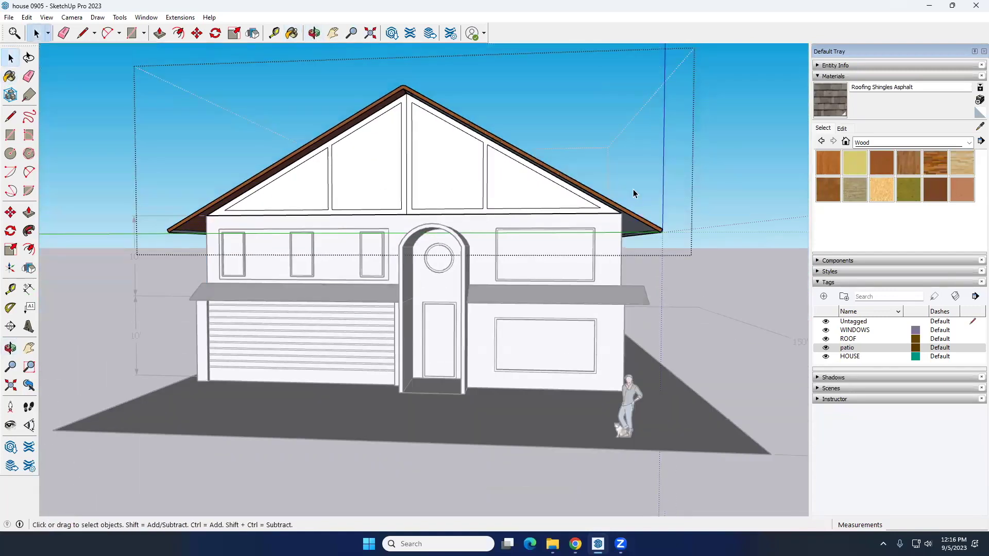
{"action": "scroll", "coordinate": [644, 231], "scroll_direction": "up", "scroll_amount": 4}
{"action": "scroll", "coordinate": [647, 237], "scroll_direction": "up", "scroll_amount": 3}
{"action": "middle_click_drag", "start_coordinate": [647, 234], "coordinate": [533, 240]}
{"action": "scroll", "coordinate": [526, 243], "scroll_direction": "up", "scroll_amount": 4}
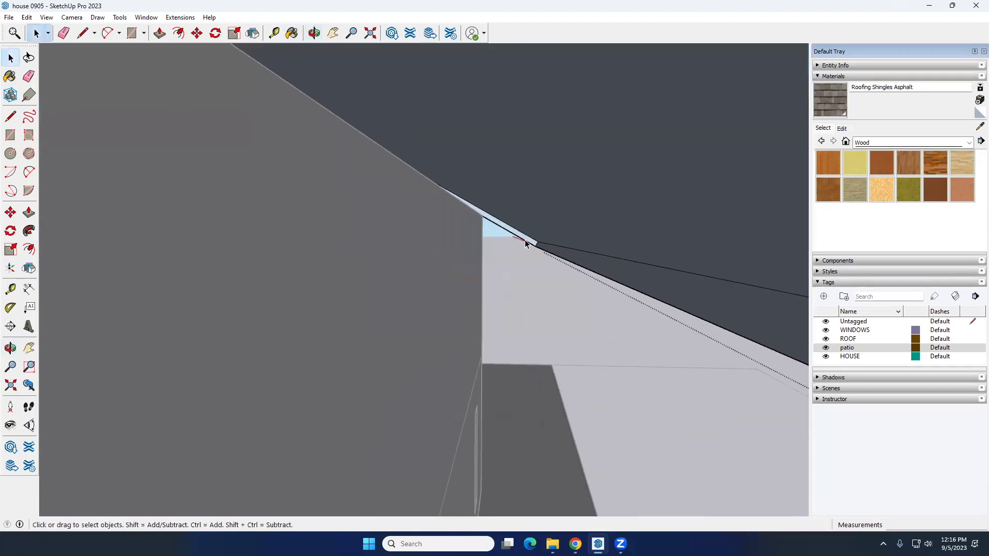
{"action": "scroll", "coordinate": [524, 242], "scroll_direction": "down", "scroll_amount": 6}
{"action": "middle_click_drag", "start_coordinate": [524, 232], "coordinate": [391, 124]}
{"action": "scroll", "coordinate": [388, 122], "scroll_direction": "up", "scroll_amount": 5}
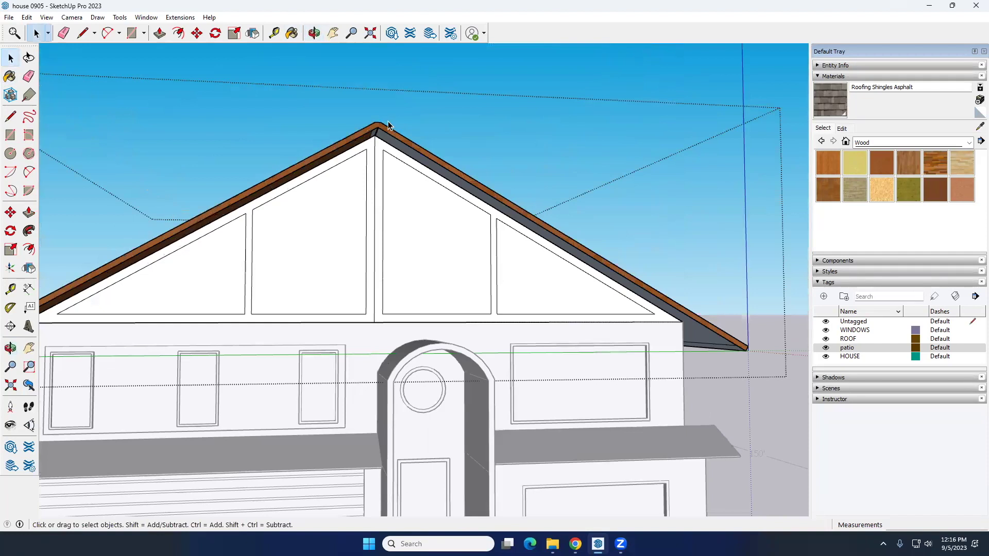
{"action": "scroll", "coordinate": [342, 177], "scroll_direction": "up", "scroll_amount": 3}
{"action": "scroll", "coordinate": [342, 177], "scroll_direction": "down", "scroll_amount": 3}
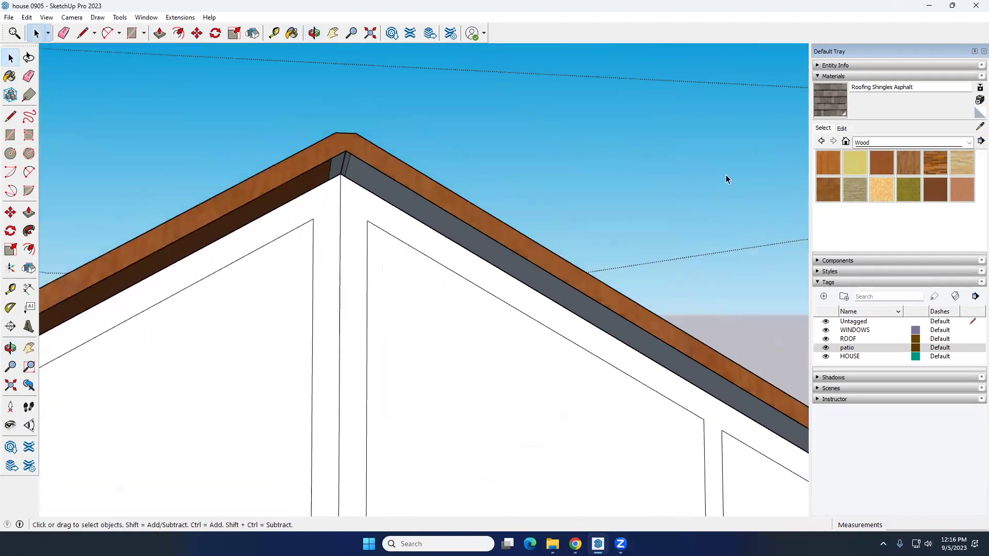
Hide the HOUSE tag and inspect the underside of the roof between the two gables
{"action": "left_click", "coordinate": [827, 357]}
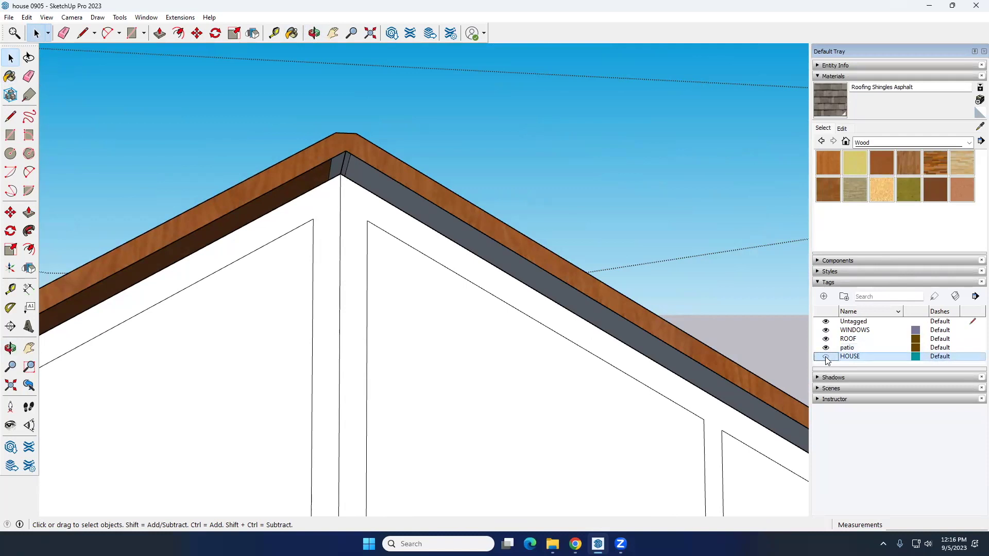
{"action": "scroll", "coordinate": [543, 304], "scroll_direction": "down", "scroll_amount": 6}
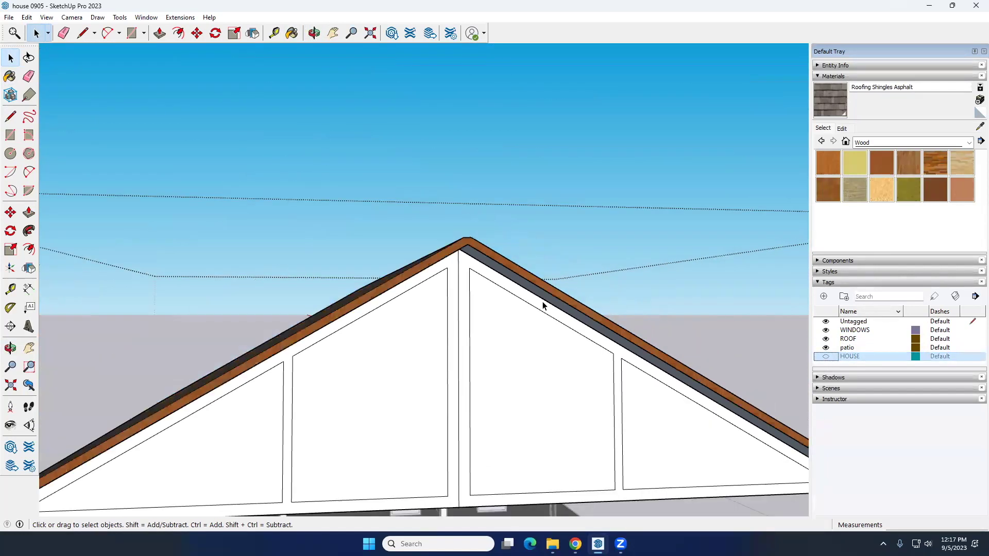
{"action": "middle_click_drag", "start_coordinate": [525, 334], "coordinate": [561, 240]}
{"action": "scroll", "coordinate": [460, 317], "scroll_direction": "up", "scroll_amount": 3}
{"action": "scroll", "coordinate": [459, 317], "scroll_direction": "up", "scroll_amount": 3}
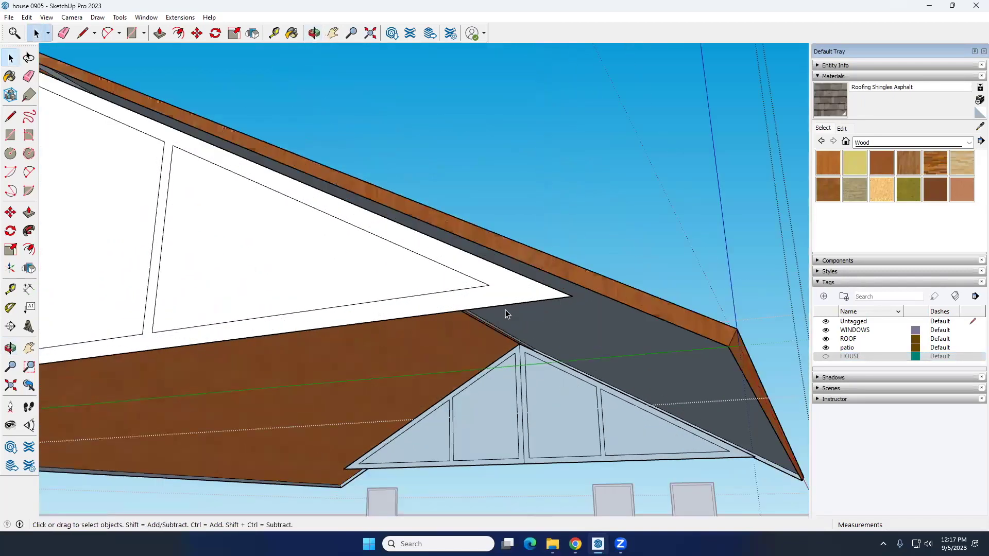
{"action": "middle_click_drag", "start_coordinate": [516, 320], "coordinate": [531, 373]}
{"action": "scroll", "coordinate": [533, 379], "scroll_direction": "up", "scroll_amount": 3}
{"action": "scroll", "coordinate": [507, 350], "scroll_direction": "down", "scroll_amount": 5}
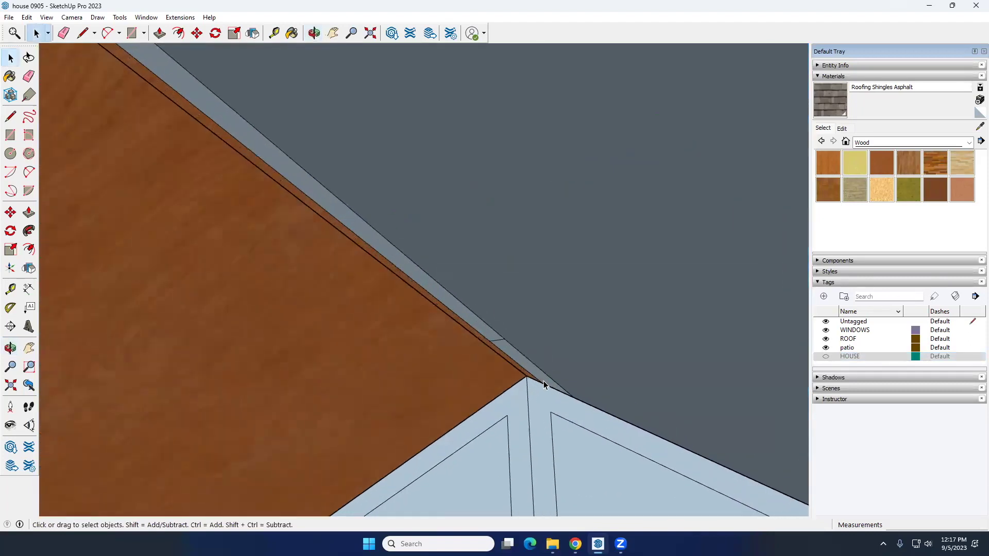
{"action": "scroll", "coordinate": [505, 347], "scroll_direction": "down", "scroll_amount": 5}
{"action": "middle_click_drag", "start_coordinate": [507, 348], "coordinate": [417, 178]}
{"action": "scroll", "coordinate": [633, 364], "scroll_direction": "up", "scroll_amount": 5}
{"action": "left_click", "coordinate": [11, 118]}
{"action": "scroll", "coordinate": [314, 82], "scroll_direction": "up", "scroll_amount": 10}
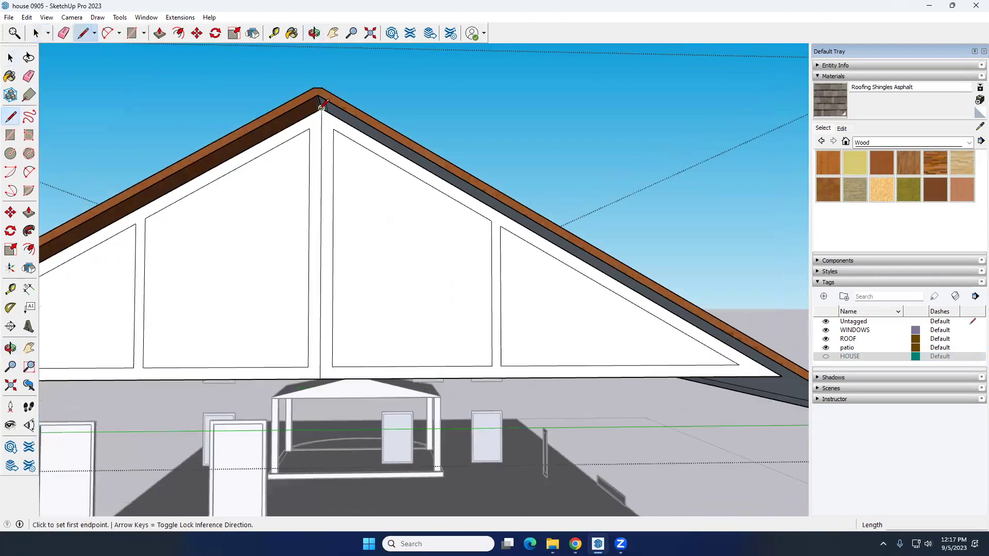
{"action": "scroll", "coordinate": [310, 72], "scroll_direction": "up", "scroll_amount": 4}
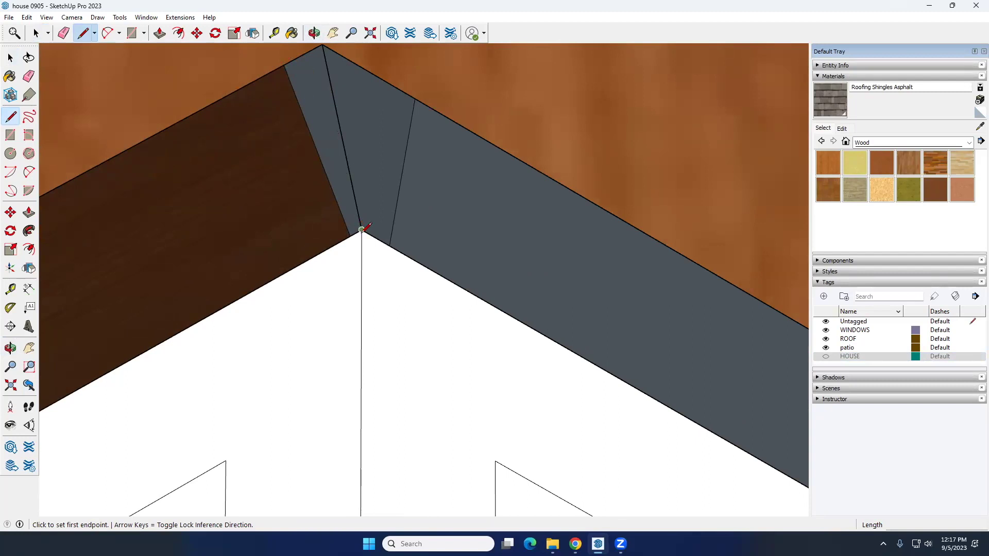
{"action": "scroll", "coordinate": [367, 226], "scroll_direction": "down", "scroll_amount": 5}
{"action": "middle_click_drag", "start_coordinate": [361, 217], "coordinate": [421, 171]}
{"action": "scroll", "coordinate": [384, 194], "scroll_direction": "down", "scroll_amount": 3}
{"action": "scroll", "coordinate": [420, 171], "scroll_direction": "down", "scroll_amount": 5}
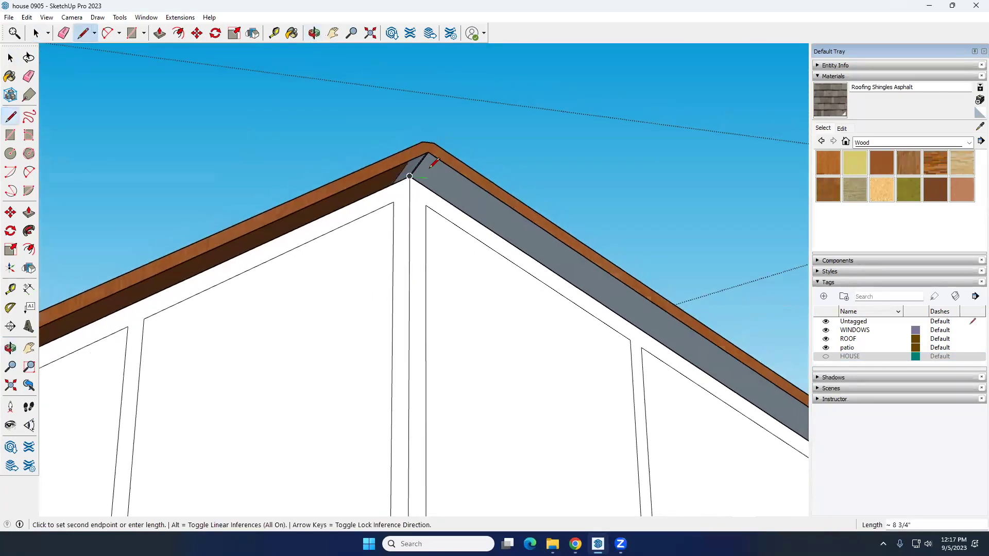
{"action": "scroll", "coordinate": [419, 172], "scroll_direction": "down", "scroll_amount": 3}
{"action": "middle_click_drag", "start_coordinate": [340, 221], "coordinate": [291, 268]}
{"action": "key", "text": "space"}
Push/pull the cherry-painted underside of the roof slope by 5"
{"action": "scroll", "coordinate": [296, 228], "scroll_direction": "up", "scroll_amount": 5}
{"action": "scroll", "coordinate": [296, 232], "scroll_direction": "up", "scroll_amount": 4}
{"action": "scroll", "coordinate": [255, 293], "scroll_direction": "down", "scroll_amount": 4}
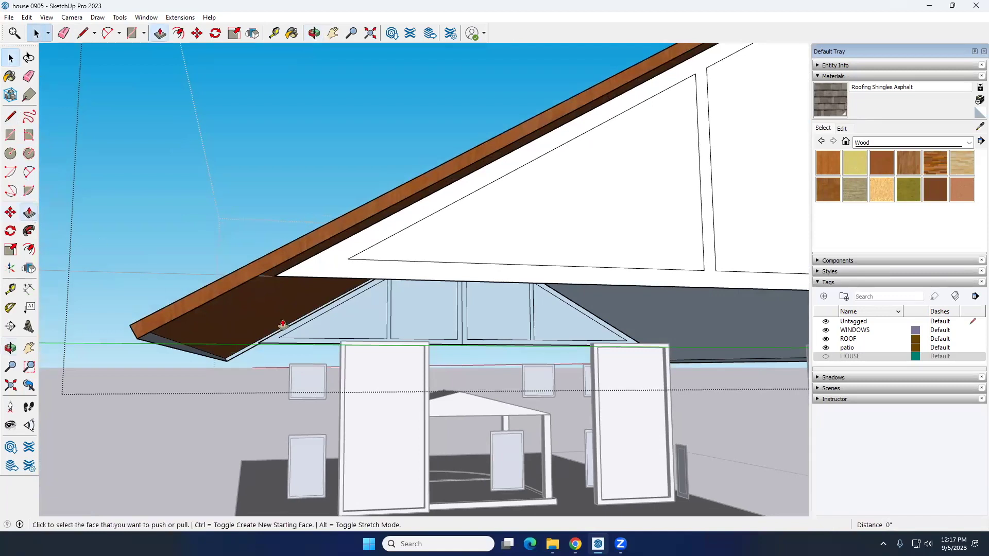
{"action": "left_click", "coordinate": [262, 316]}
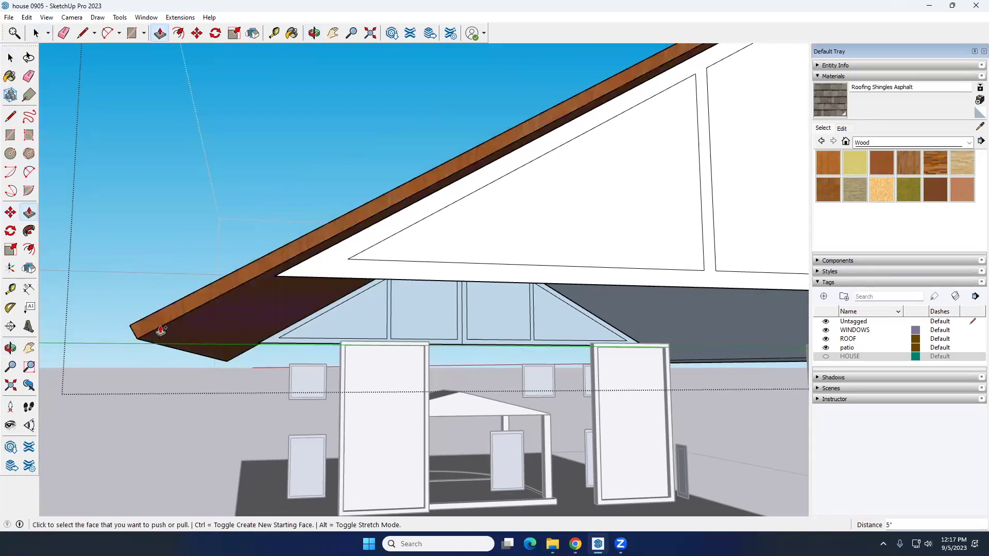
Push/pull the unpainted underside of the other roof slope at the front overhang
{"action": "scroll", "coordinate": [160, 330], "scroll_direction": "down", "scroll_amount": 5}
{"action": "middle_click_drag", "start_coordinate": [223, 276], "coordinate": [729, 325]}
{"action": "scroll", "coordinate": [739, 332], "scroll_direction": "up", "scroll_amount": 5}
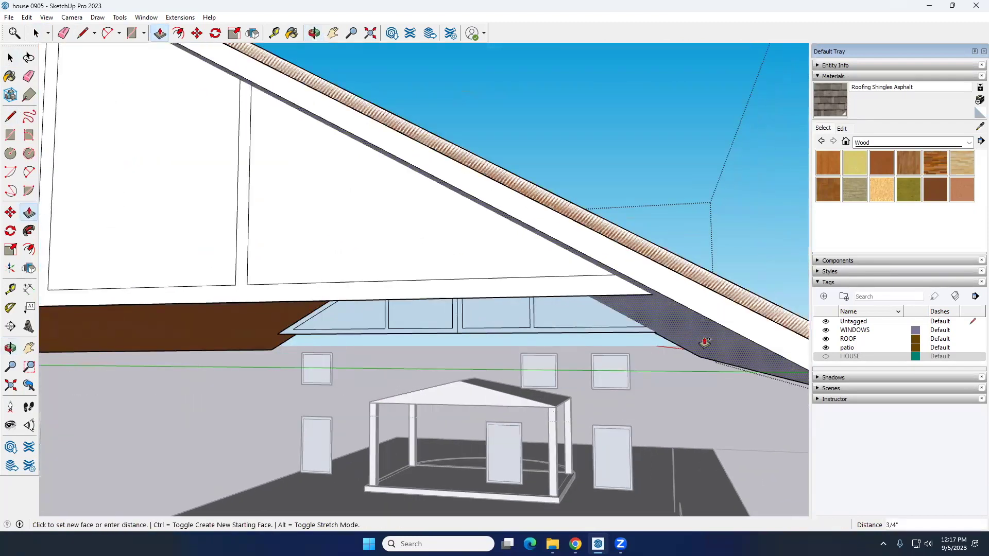
{"action": "left_click", "coordinate": [728, 304]}
{"action": "key", "text": "space"}
Reuse Roofing Shingles Asphalt to paint the roof face beside the gable
{"action": "scroll", "coordinate": [601, 308], "scroll_direction": "down", "scroll_amount": 5}
{"action": "middle_click_drag", "start_coordinate": [549, 305], "coordinate": [768, 248]}
{"action": "scroll", "coordinate": [585, 332], "scroll_direction": "up", "scroll_amount": 5}
{"action": "scroll", "coordinate": [657, 339], "scroll_direction": "down", "scroll_amount": 5}
{"action": "left_click", "coordinate": [831, 111]}
{"action": "left_click", "coordinate": [533, 254]}
Sample Wood Cherry Original from the painted gable edge and paint the white gable edge across the peak with it
{"action": "mouse_move", "coordinate": [533, 255]}
{"action": "middle_mouse_down"}
{"action": "mouse_move", "coordinate": [453, 349]}
{"action": "mouse_move", "coordinate": [526, 285]}
{"action": "mouse_move", "coordinate": [305, 250]}
{"action": "mouse_move", "coordinate": [295, 232]}
{"action": "mouse_move", "coordinate": [412, 227]}
{"action": "middle_mouse_up"}
{"action": "scroll", "coordinate": [471, 360], "scroll_direction": "up", "scroll_amount": 5}
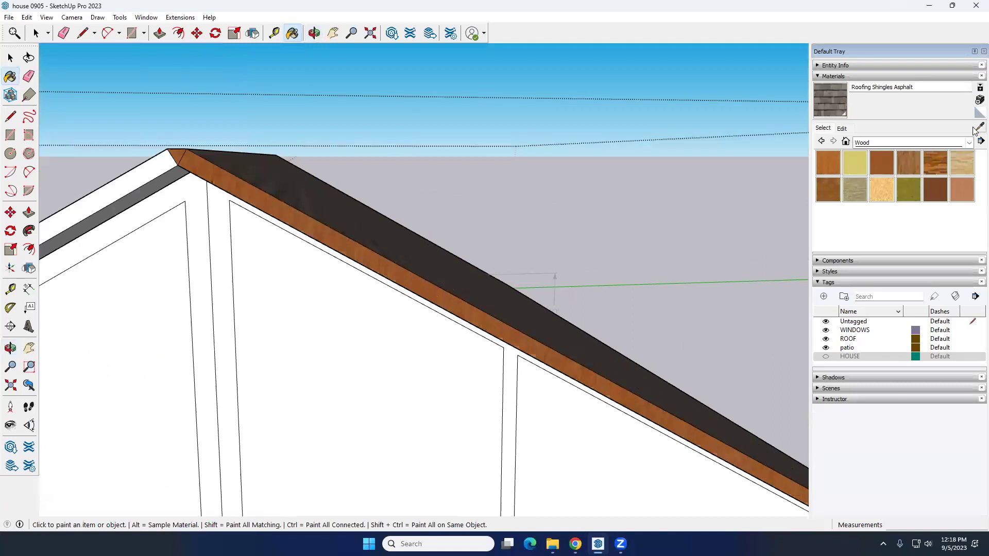
{"action": "scroll", "coordinate": [192, 155], "scroll_direction": "up", "scroll_amount": 1, "text": "alt"}
{"action": "left_click", "coordinate": [191, 156], "text": "alt"}
{"action": "left_click", "coordinate": [172, 157]}
{"action": "scroll", "coordinate": [222, 182], "scroll_direction": "down", "scroll_amount": 2}
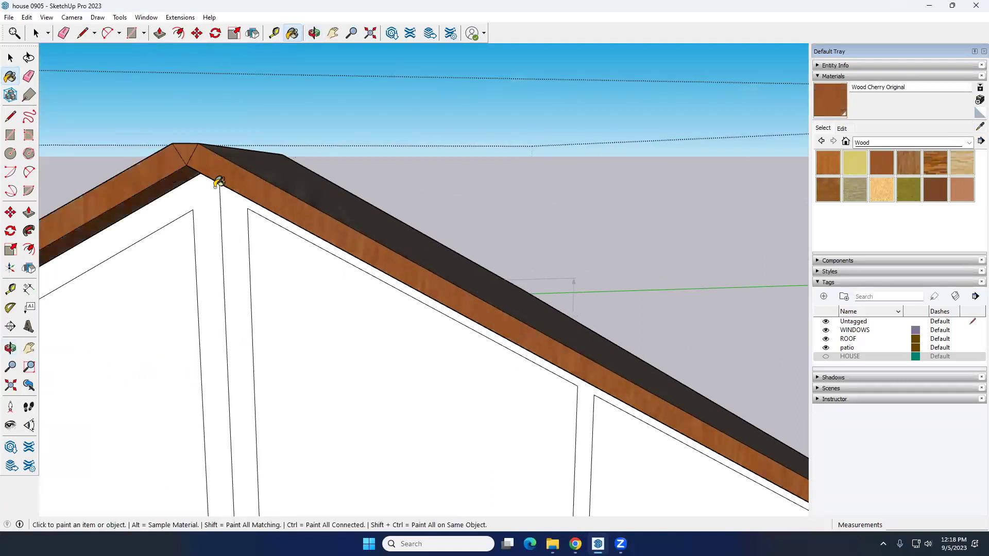
Paint the remaining white roof edge at the opposite gable end with Wood Cherry Original
{"action": "scroll", "coordinate": [240, 183], "scroll_direction": "down", "scroll_amount": 5}
{"action": "middle_click_drag", "start_coordinate": [240, 183], "coordinate": [389, 223]}
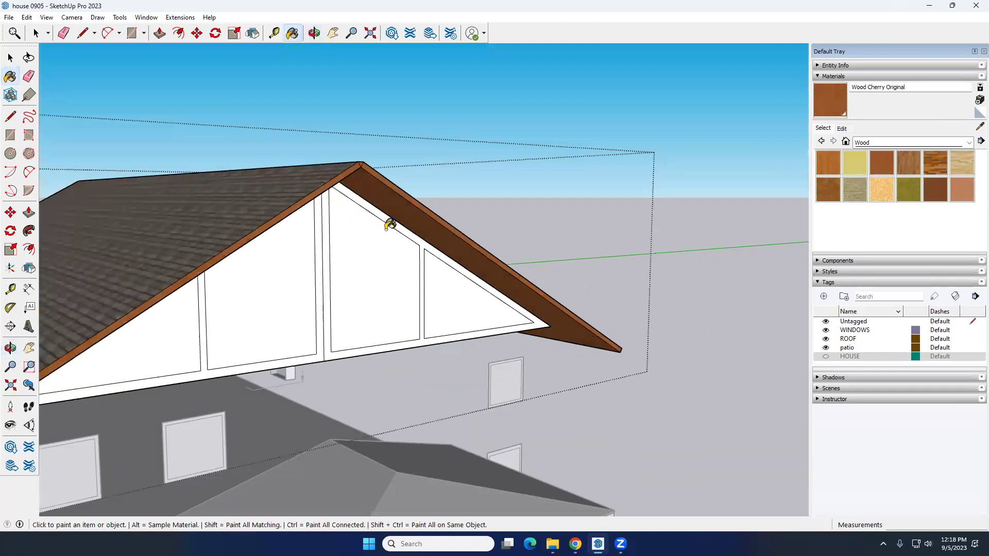
{"action": "scroll", "coordinate": [269, 283], "scroll_direction": "down", "scroll_amount": 2}
{"action": "middle_click_drag", "start_coordinate": [270, 283], "coordinate": [252, 231]}
{"action": "scroll", "coordinate": [304, 181], "scroll_direction": "up", "scroll_amount": 5}
{"action": "mouse_move", "coordinate": [304, 181]}
{"action": "middle_mouse_down"}
{"action": "mouse_move", "coordinate": [342, 177]}
{"action": "mouse_move", "coordinate": [304, 201]}
{"action": "mouse_move", "coordinate": [361, 247]}
{"action": "mouse_move", "coordinate": [559, 305]}
{"action": "mouse_move", "coordinate": [431, 166]}
{"action": "middle_mouse_up"}
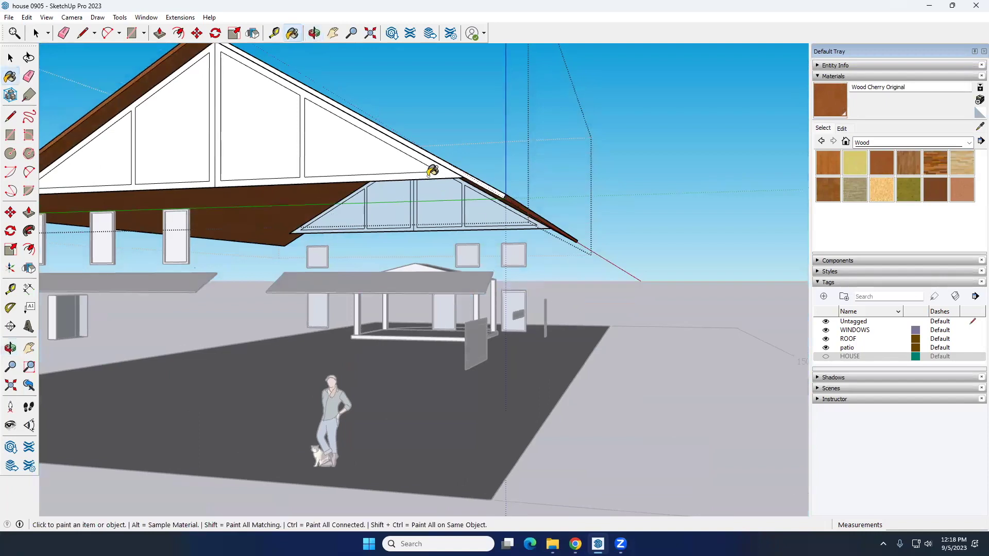
{"action": "scroll", "coordinate": [229, 164], "scroll_direction": "up", "scroll_amount": 5}
{"action": "middle_click_drag", "start_coordinate": [229, 164], "coordinate": [274, 200]}
{"action": "scroll", "coordinate": [249, 126], "scroll_direction": "up", "scroll_amount": 5}
{"action": "left_click", "coordinate": [256, 123]}
{"action": "scroll", "coordinate": [256, 123], "scroll_direction": "down", "scroll_amount": 5}
Try Wood Floor Light on the two centre panels of the gable
{"action": "middle_click_drag", "start_coordinate": [353, 313], "coordinate": [432, 139]}
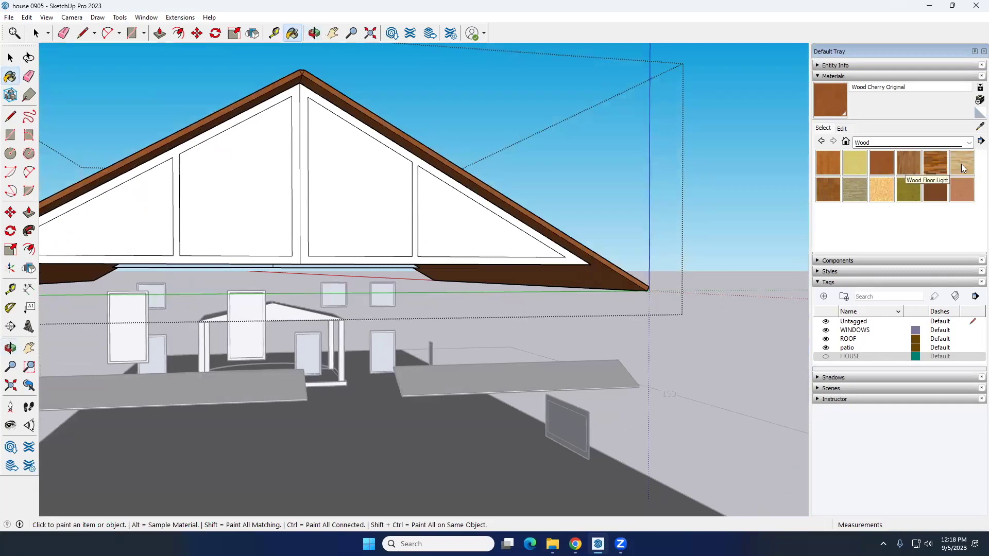
{"action": "scroll", "coordinate": [338, 214], "scroll_direction": "down", "scroll_amount": 3}
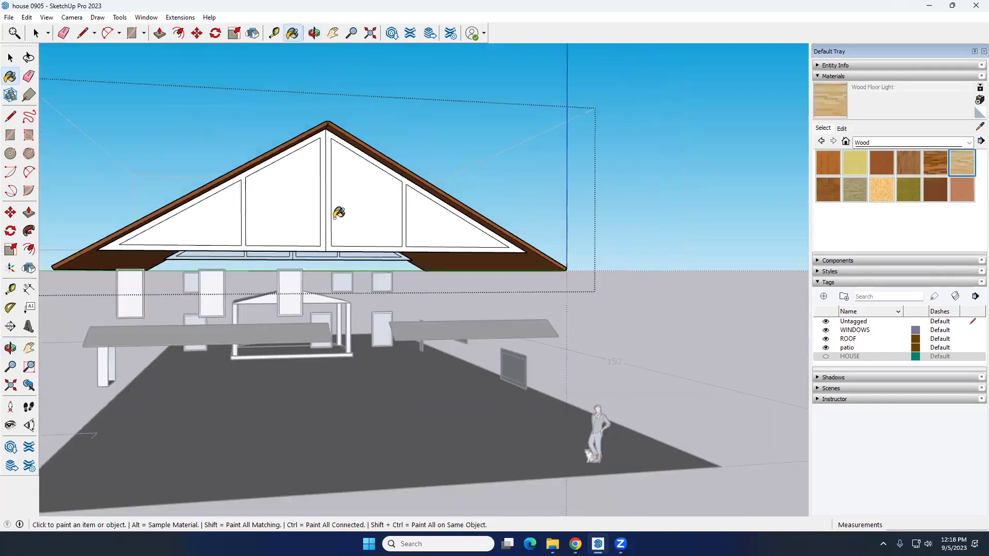
{"action": "middle_click_drag", "start_coordinate": [338, 214], "coordinate": [326, 203]}
{"action": "scroll", "coordinate": [361, 211], "scroll_direction": "up", "scroll_amount": 5}
{"action": "left_click", "coordinate": [371, 214]}
{"action": "left_click", "coordinate": [270, 221]}
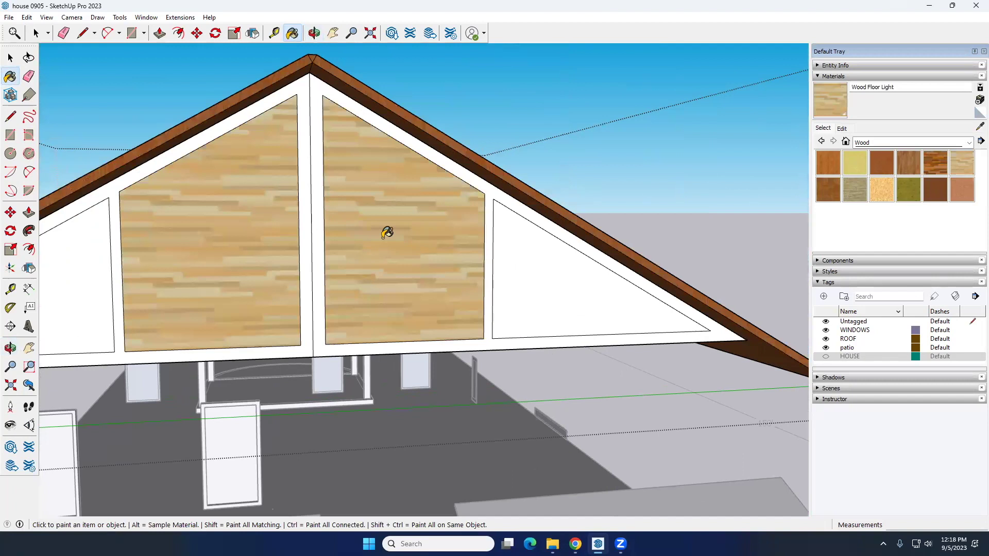
Paint all four gable panels with Color M02 from the Colors collection
{"action": "left_click", "coordinate": [970, 144]}
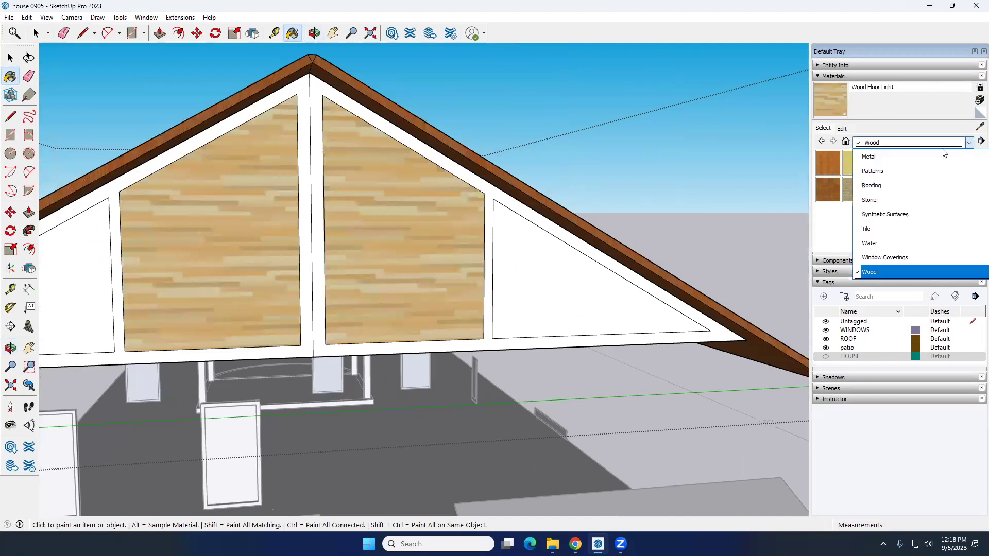
{"action": "scroll", "coordinate": [908, 258], "scroll_direction": "up", "scroll_amount": 1}
{"action": "scroll", "coordinate": [906, 229], "scroll_direction": "up", "scroll_amount": 1}
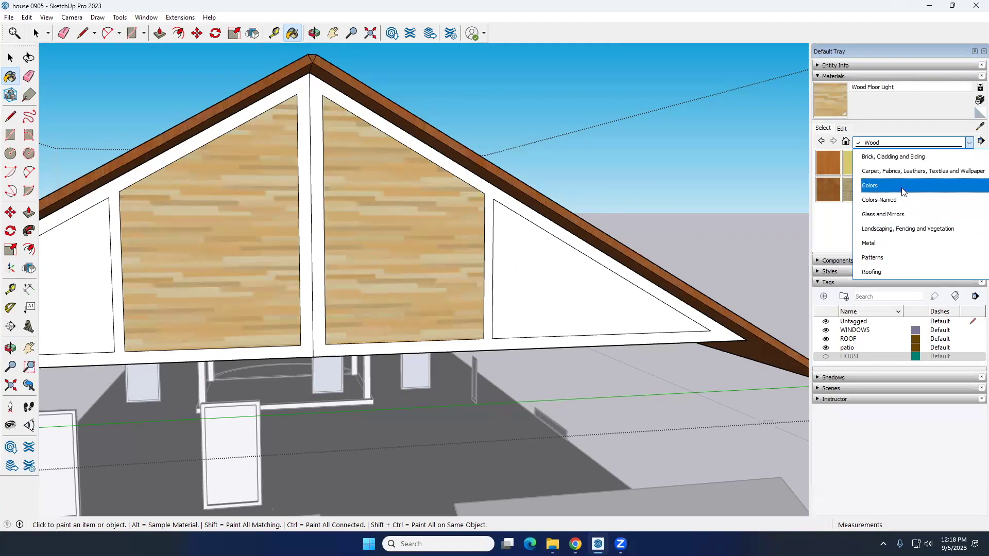
{"action": "left_click", "coordinate": [901, 186]}
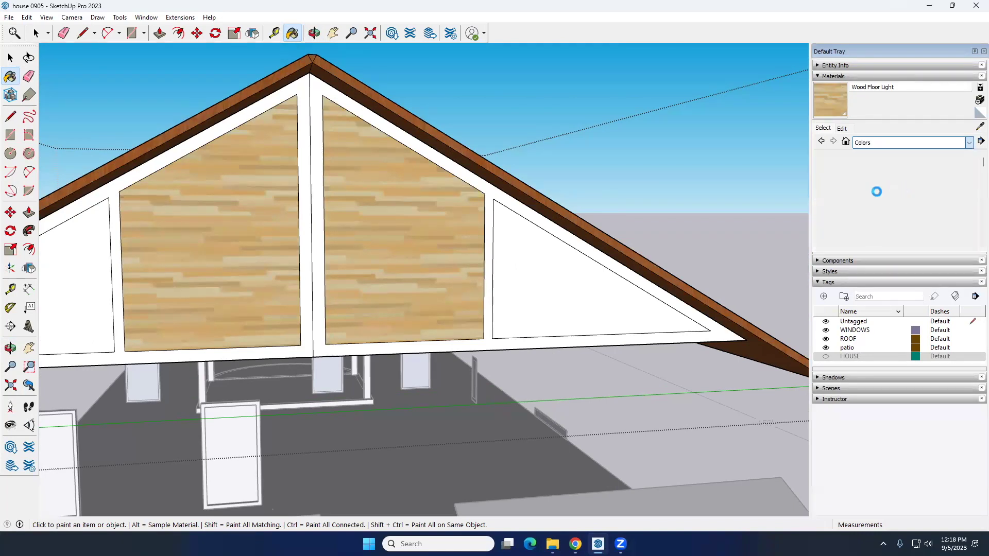
{"action": "scroll", "coordinate": [889, 196], "scroll_direction": "down", "scroll_amount": 10}
{"action": "scroll", "coordinate": [888, 201], "scroll_direction": "up", "scroll_amount": 2}
{"action": "scroll", "coordinate": [890, 206], "scroll_direction": "down", "scroll_amount": 1}
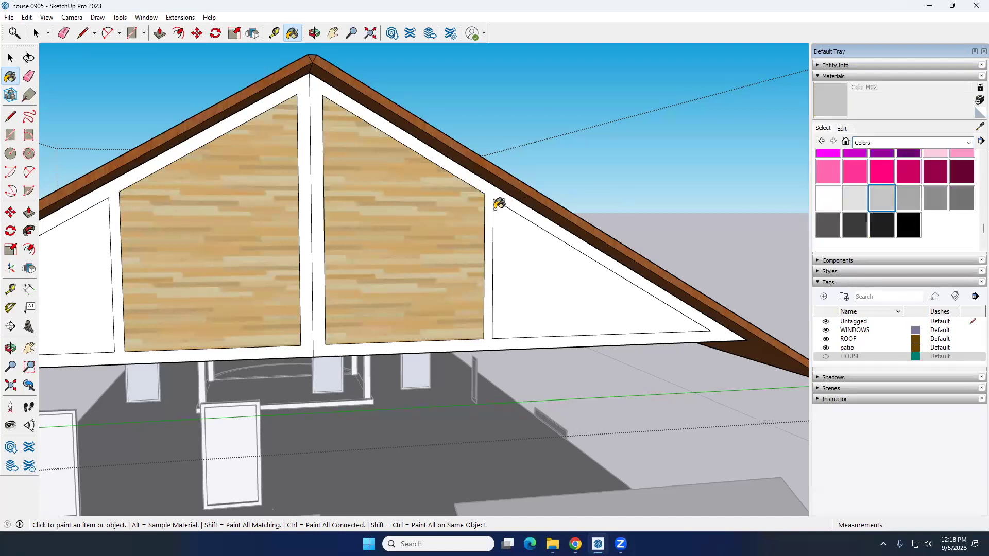
{"action": "left_click", "coordinate": [392, 239]}
{"action": "left_click", "coordinate": [272, 244]}
{"action": "left_click", "coordinate": [536, 272]}
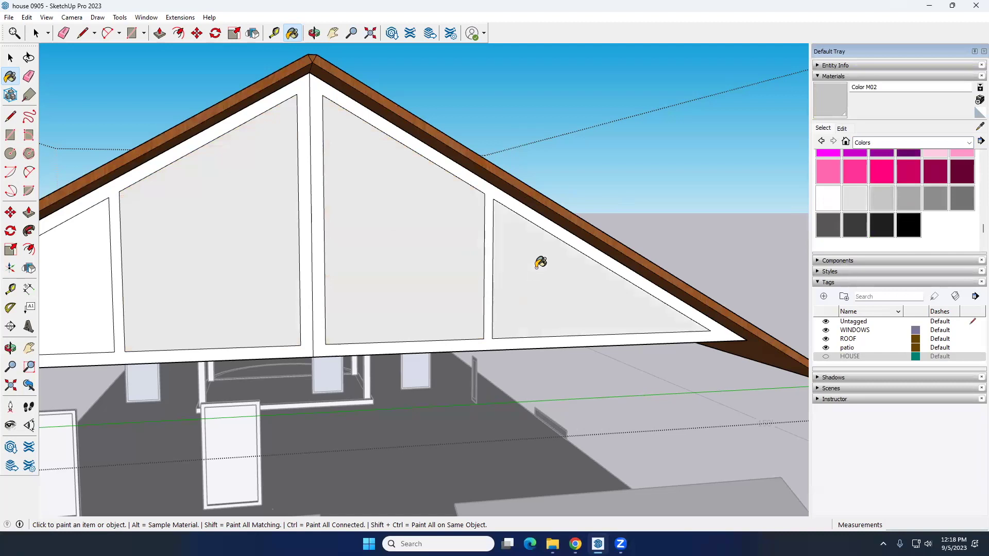
{"action": "scroll", "coordinate": [540, 262], "scroll_direction": "down", "scroll_amount": 3}
{"action": "left_click", "coordinate": [249, 278]}
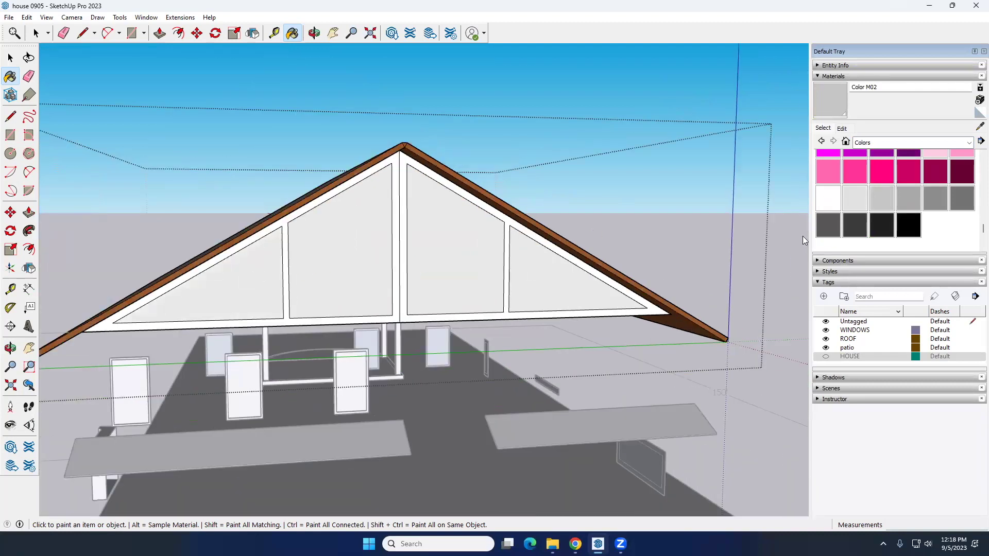
Paint both halves of the white frame around the gable panels with Color D07
{"action": "scroll", "coordinate": [907, 206], "scroll_direction": "up", "scroll_amount": 15}
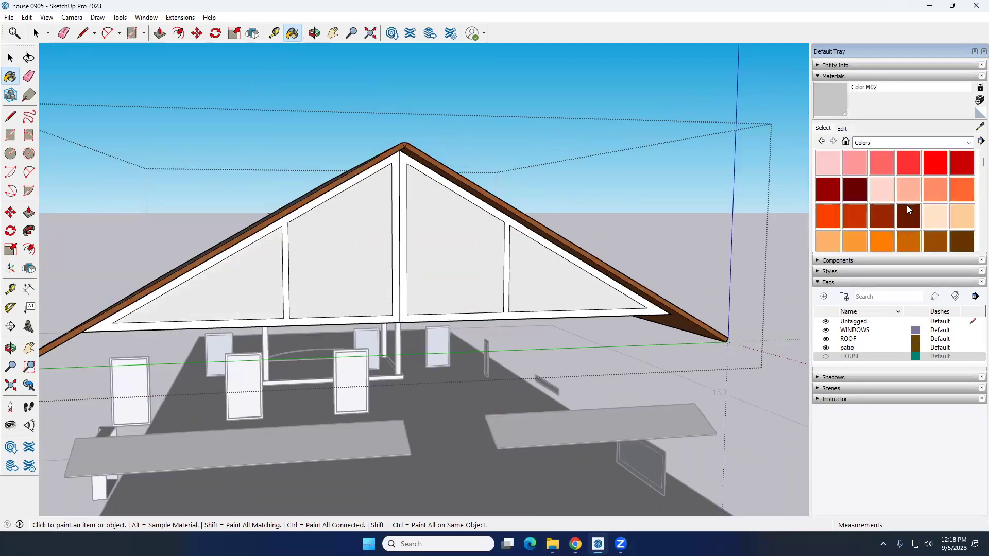
{"action": "scroll", "coordinate": [908, 210], "scroll_direction": "down", "scroll_amount": 15}
{"action": "scroll", "coordinate": [910, 201], "scroll_direction": "up", "scroll_amount": 5}
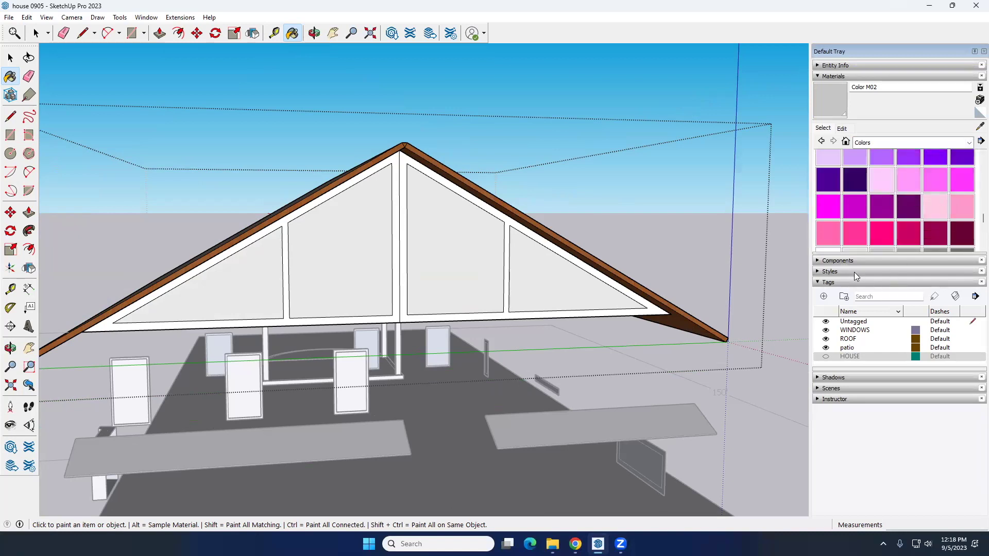
{"action": "left_click", "coordinate": [843, 128]}
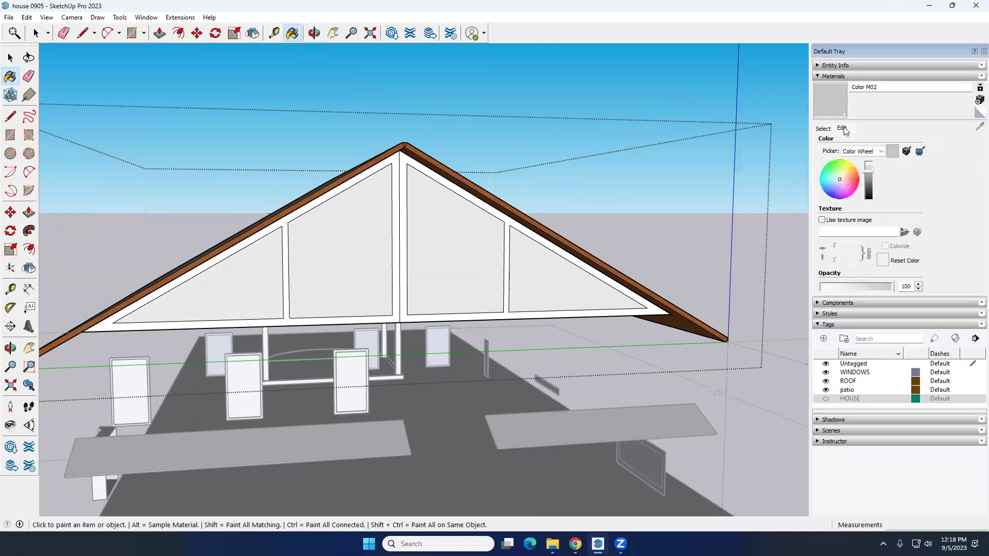
{"action": "left_click", "coordinate": [823, 128]}
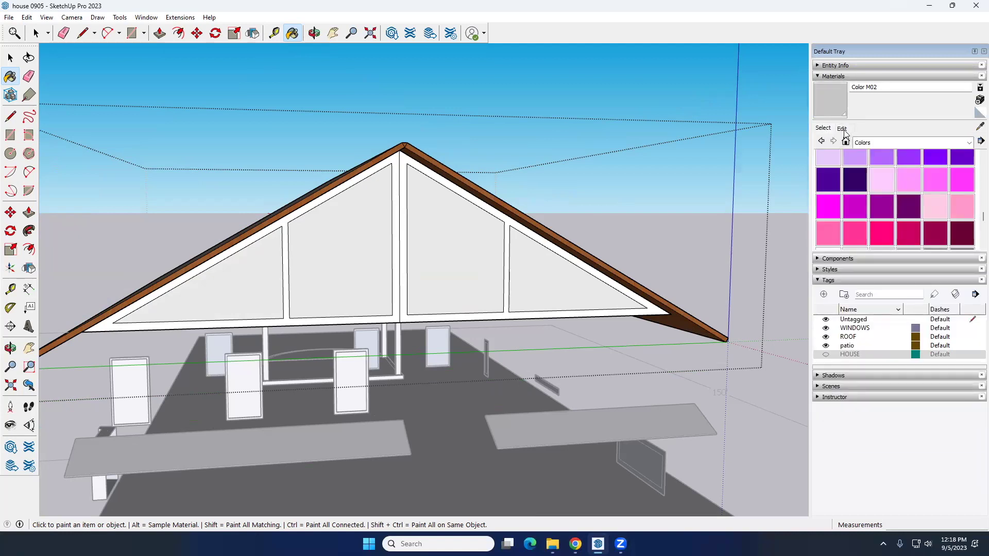
{"action": "scroll", "coordinate": [916, 210], "scroll_direction": "down", "scroll_amount": 3}
{"action": "scroll", "coordinate": [933, 221], "scroll_direction": "up", "scroll_amount": 3}
{"action": "scroll", "coordinate": [930, 222], "scroll_direction": "up", "scroll_amount": 6}
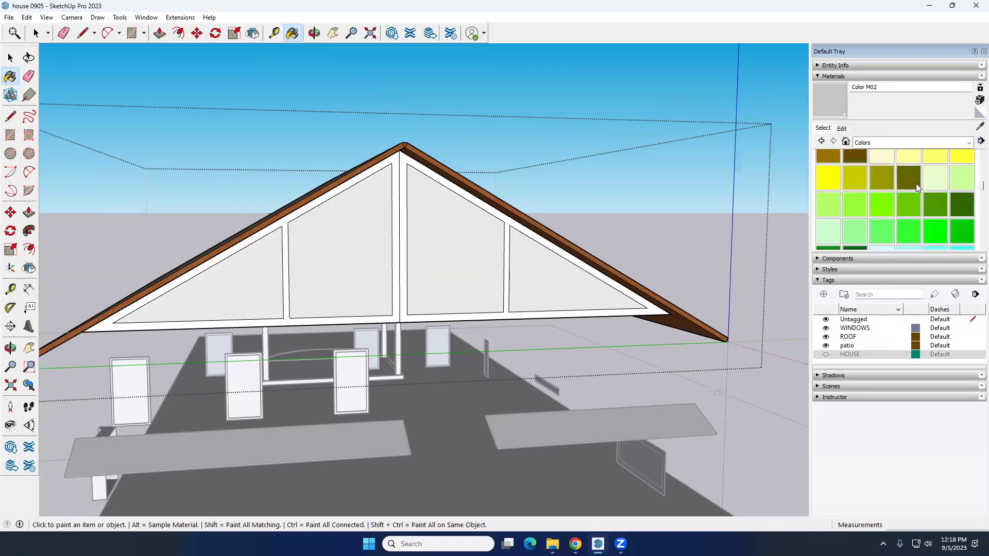
{"action": "scroll", "coordinate": [882, 181], "scroll_direction": "up", "scroll_amount": 2}
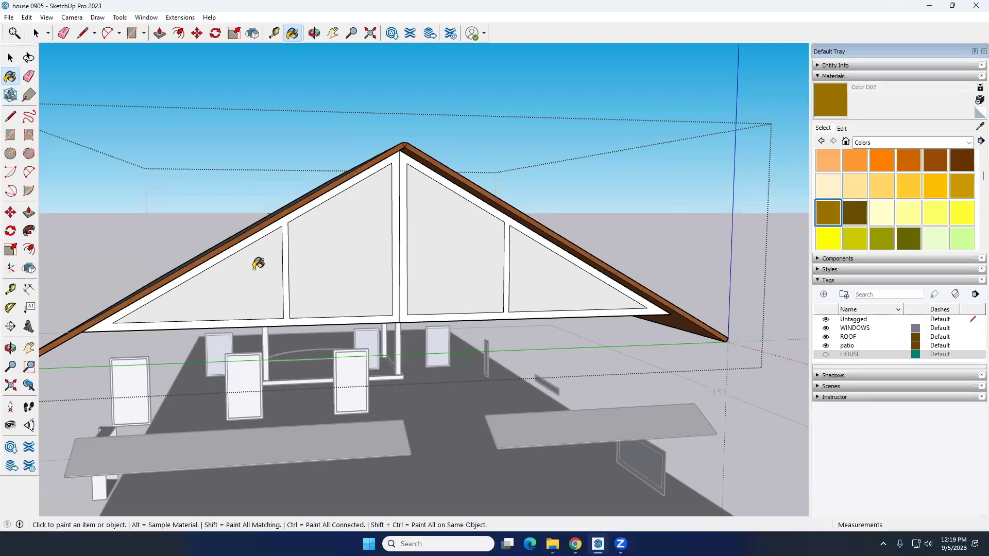
{"action": "left_click", "coordinate": [286, 251]}
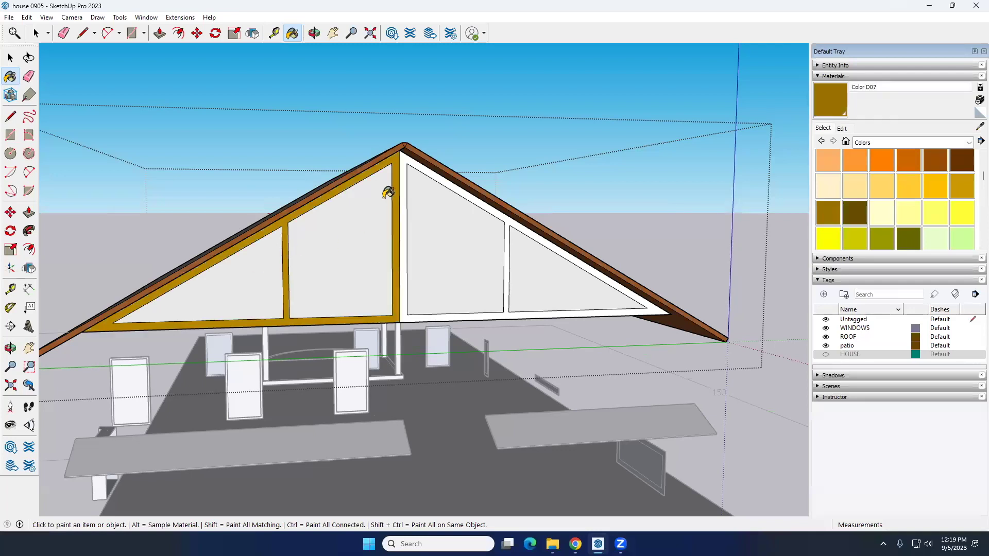
{"action": "left_click", "coordinate": [408, 180]}
{"action": "key", "text": "space"}
Make the hidden HOUSE tag visible and bring the whole house into view
{"action": "scroll", "coordinate": [421, 241], "scroll_direction": "down", "scroll_amount": 5}
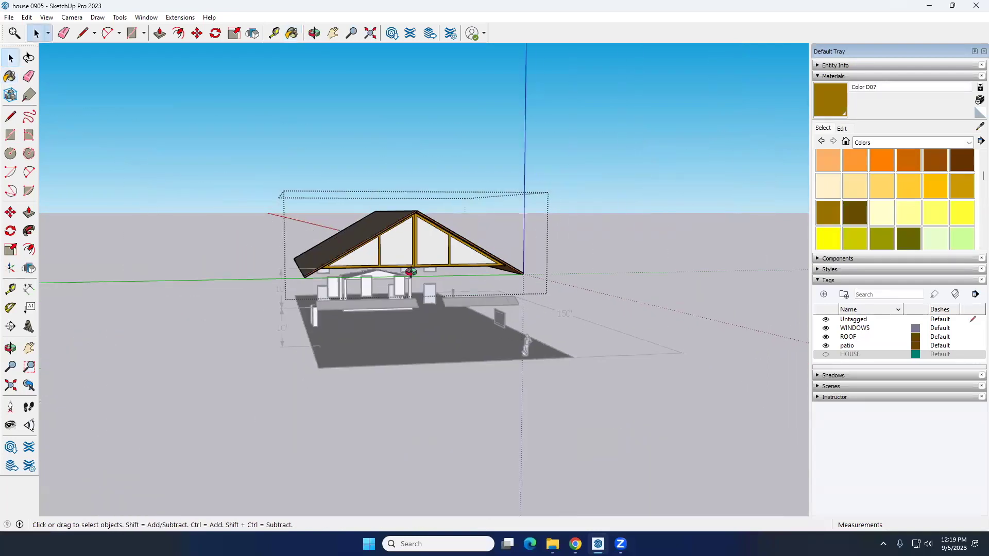
{"action": "middle_click_drag", "start_coordinate": [639, 297], "coordinate": [604, 293]}
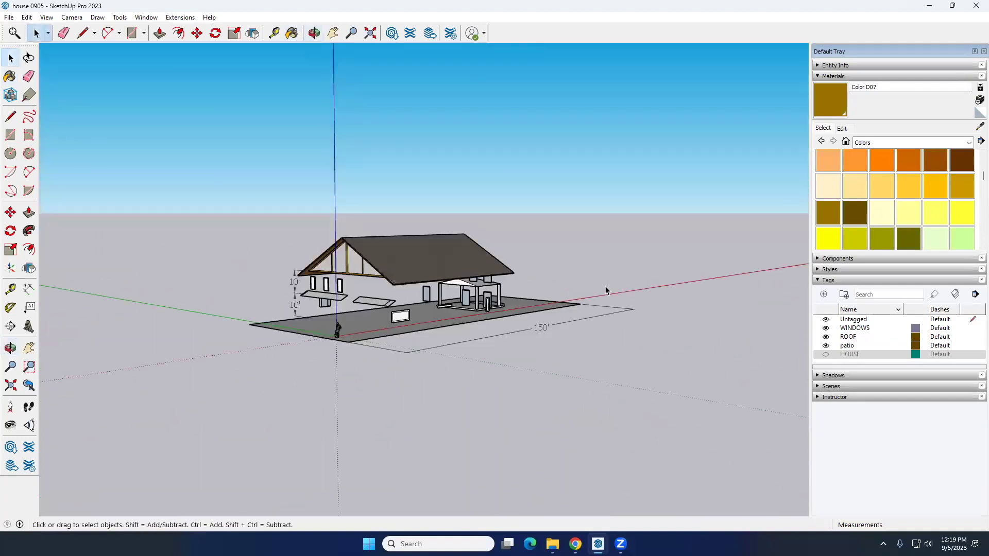
{"action": "left_click", "coordinate": [826, 355]}
{"action": "middle_click_drag", "start_coordinate": [620, 331], "coordinate": [586, 342]}
{"action": "scroll", "coordinate": [585, 341], "scroll_direction": "up", "scroll_amount": 8}
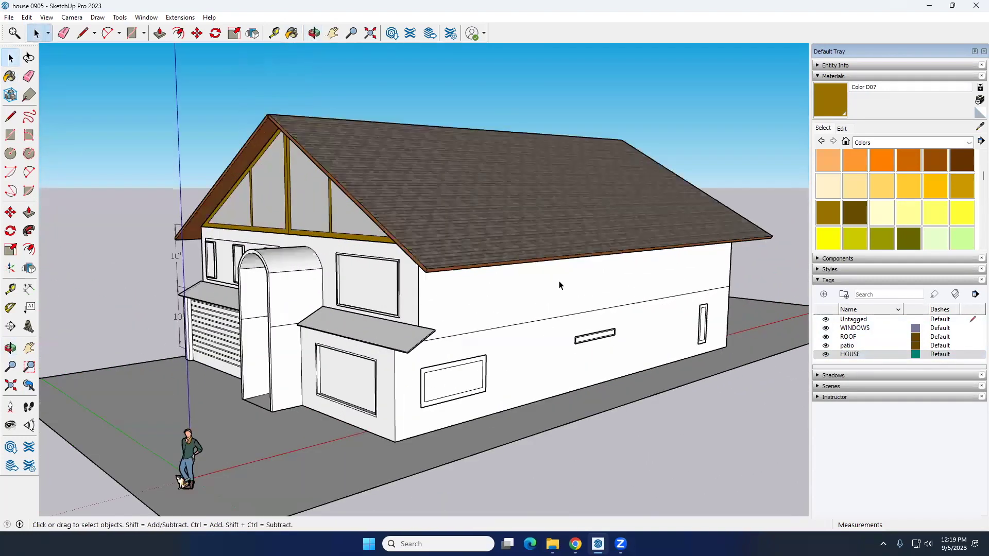
Switch the material library to the Brick, Cladding and Siding collection
{"action": "left_click", "coordinate": [970, 144]}
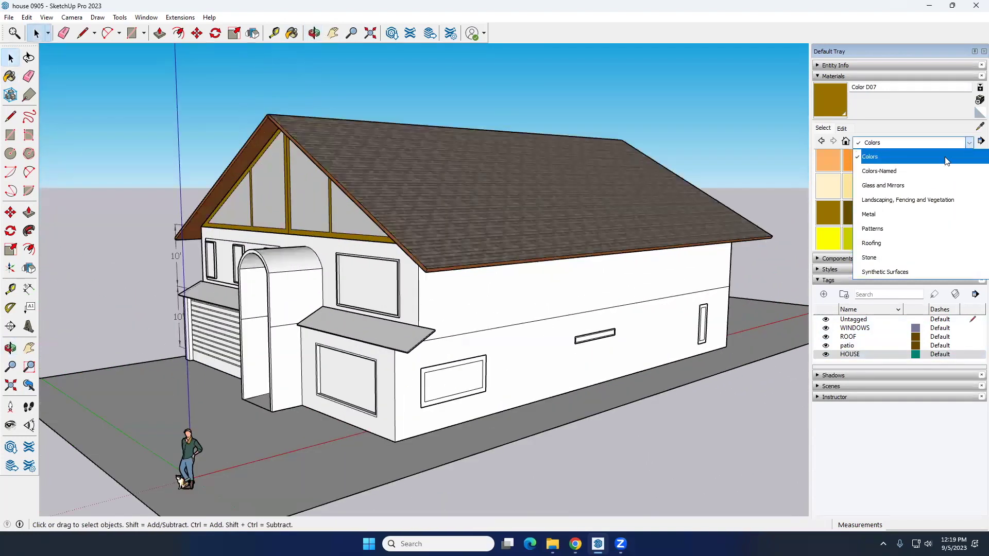
{"action": "scroll", "coordinate": [909, 237], "scroll_direction": "down", "scroll_amount": 1}
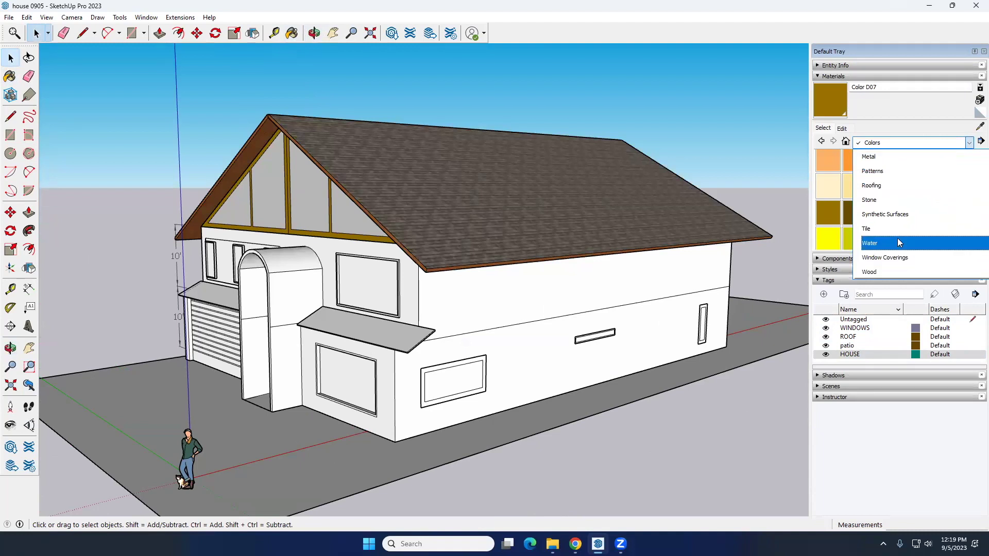
{"action": "left_click", "coordinate": [883, 208]}
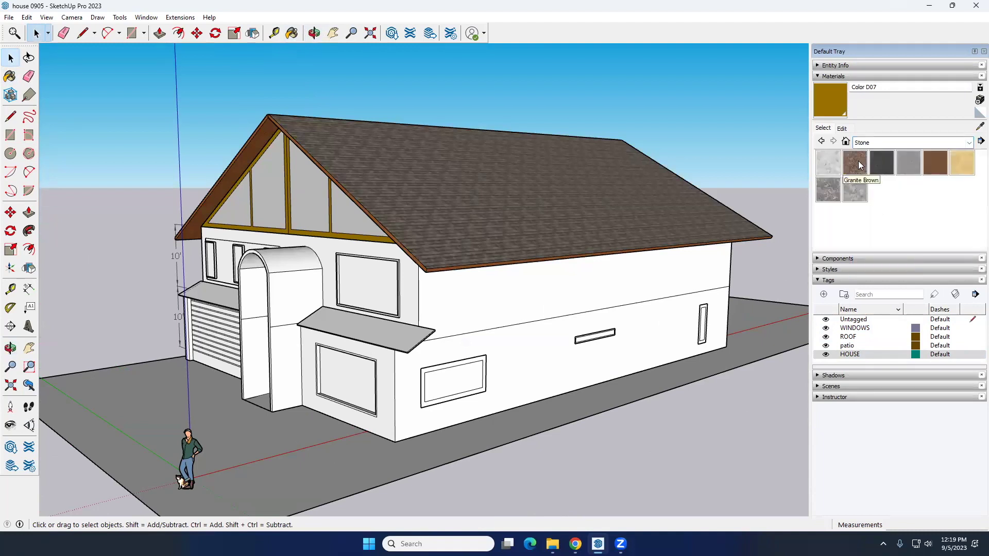
{"action": "left_click", "coordinate": [970, 143]}
{"action": "scroll", "coordinate": [922, 206], "scroll_direction": "up", "scroll_amount": 3}
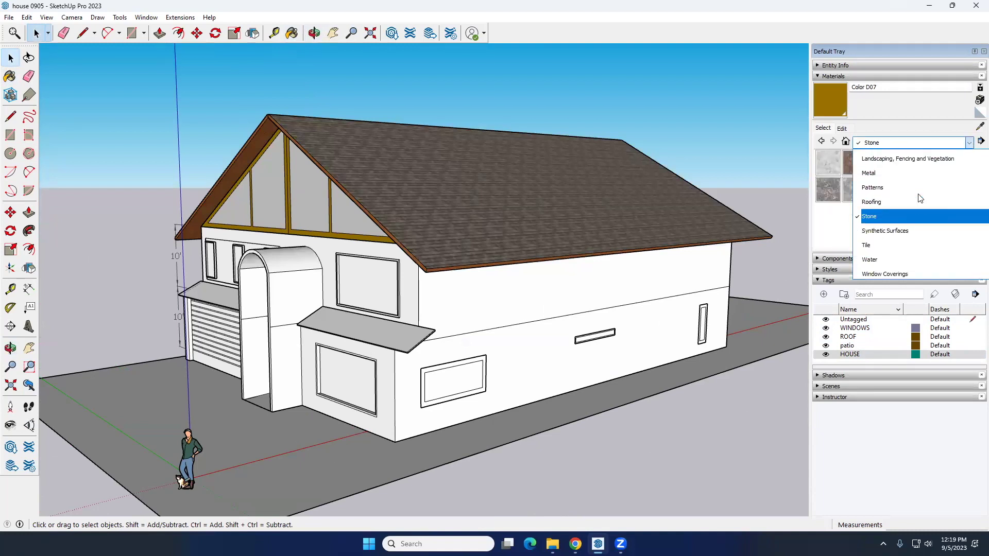
{"action": "left_click", "coordinate": [905, 201]}
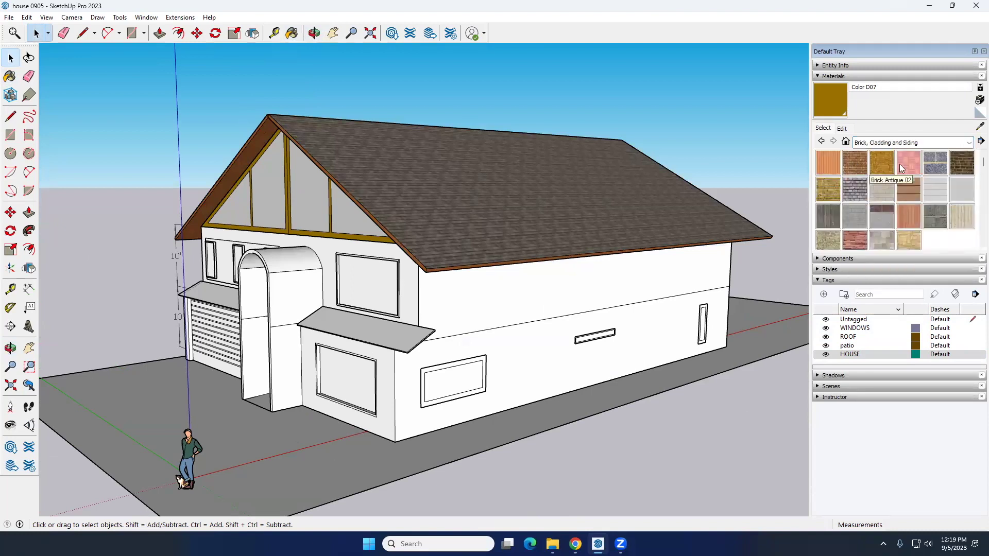
Try Brick Rough Dark on the entire house group and undo the painting
{"action": "left_click", "coordinate": [962, 163]}
{"action": "left_click", "coordinate": [528, 292]}
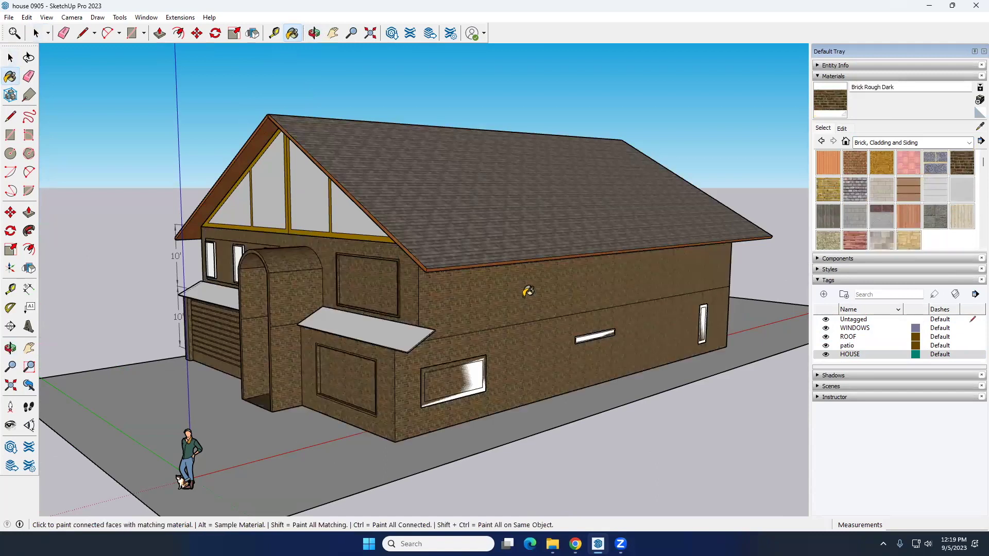
{"action": "key", "text": "ctrl+z"}
Open the house group for editing and paint the upper and lower long side walls with Brick Rough Dark
{"action": "key", "text": "space"}
{"action": "left_click", "coordinate": [511, 298]}
{"action": "double_click", "coordinate": [511, 298]}
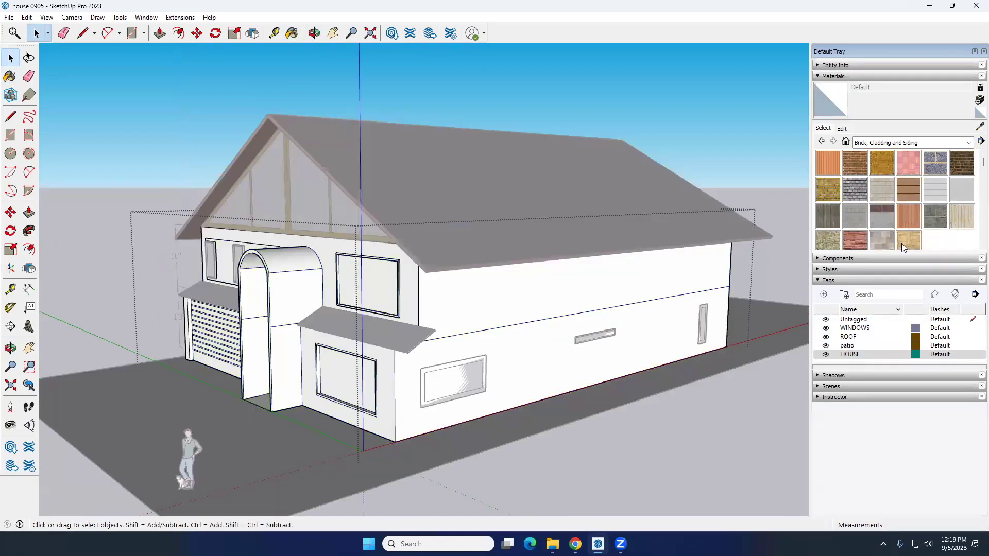
{"action": "left_click", "coordinate": [962, 162]}
{"action": "left_click", "coordinate": [531, 306]}
{"action": "left_click", "coordinate": [536, 352]}
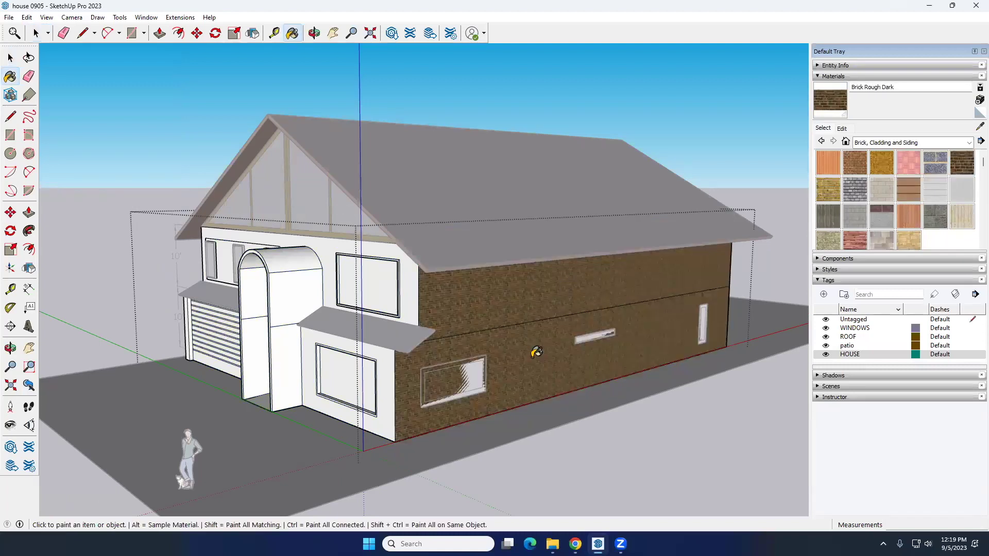
Paint both storeys of the patio-side wall and of the opposite long side wall with Brick Rough Dark
{"action": "middle_click_drag", "start_coordinate": [633, 356], "coordinate": [437, 351]}
{"action": "middle_click_drag", "start_coordinate": [602, 357], "coordinate": [442, 330]}
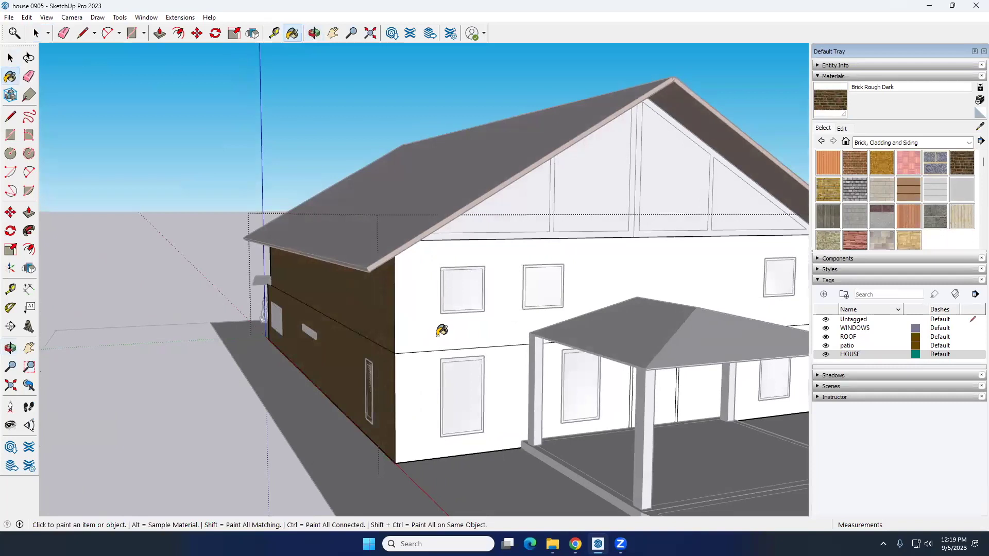
{"action": "left_click", "coordinate": [439, 333]}
{"action": "left_click", "coordinate": [432, 381]}
{"action": "mouse_move", "coordinate": [689, 342]}
{"action": "middle_mouse_down"}
{"action": "mouse_move", "coordinate": [420, 342]}
{"action": "mouse_move", "coordinate": [481, 411]}
{"action": "mouse_move", "coordinate": [566, 351]}
{"action": "mouse_move", "coordinate": [515, 376]}
{"action": "mouse_move", "coordinate": [473, 375]}
{"action": "mouse_move", "coordinate": [450, 357]}
{"action": "mouse_move", "coordinate": [552, 396]}
{"action": "mouse_move", "coordinate": [444, 343]}
{"action": "middle_mouse_up"}
{"action": "left_click", "coordinate": [567, 351]}
{"action": "left_click", "coordinate": [468, 406]}
Paint the upper front wall and the lower front wall beside the arched entry with Brick Rough Dark
{"action": "scroll", "coordinate": [556, 375], "scroll_direction": "down", "scroll_amount": 5}
{"action": "scroll", "coordinate": [521, 396], "scroll_direction": "up", "scroll_amount": 5}
{"action": "key", "text": "b"}
{"action": "scroll", "coordinate": [416, 313], "scroll_direction": "up", "scroll_amount": 3}
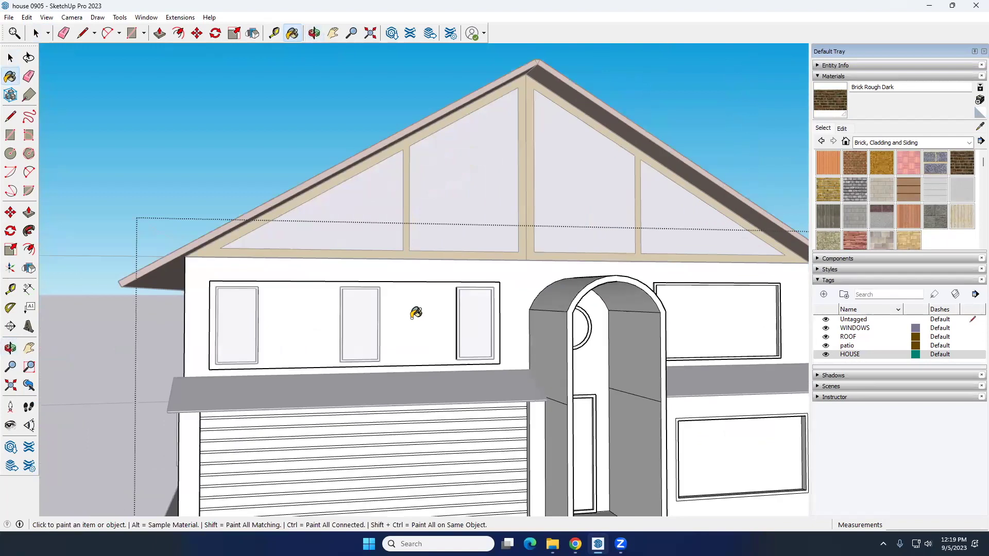
{"action": "left_click", "coordinate": [410, 273]}
{"action": "scroll", "coordinate": [682, 379], "scroll_direction": "down", "scroll_amount": 1}
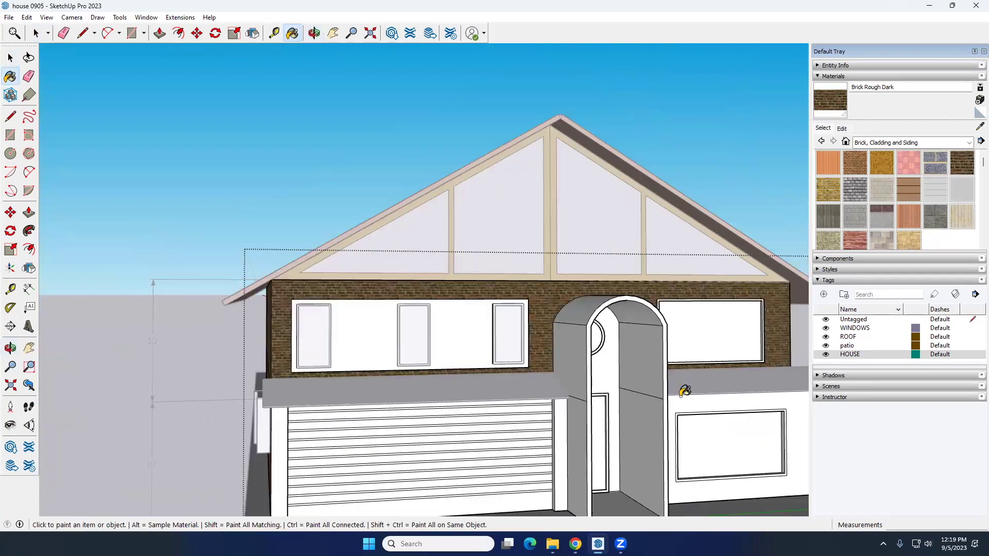
{"action": "left_click", "coordinate": [688, 400]}
{"action": "scroll", "coordinate": [581, 371], "scroll_direction": "down", "scroll_amount": 3}
Paint the outer sides of the arched entry with Stone Brushed Khaki from the Stone collection
{"action": "mouse_move", "coordinate": [581, 371]}
{"action": "middle_mouse_down"}
{"action": "mouse_move", "coordinate": [680, 374]}
{"action": "mouse_move", "coordinate": [664, 368]}
{"action": "middle_mouse_up"}
{"action": "left_click", "coordinate": [969, 143]}
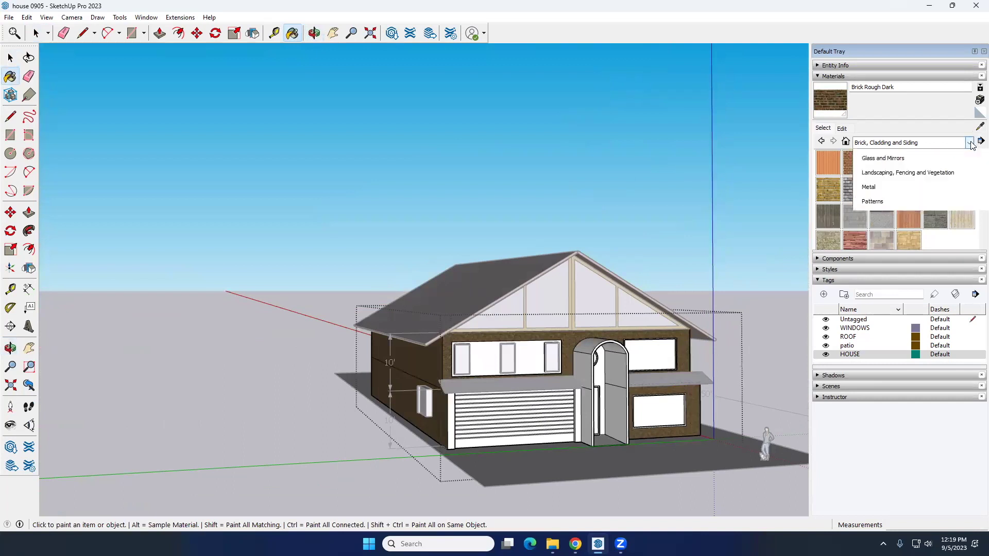
{"action": "scroll", "coordinate": [910, 184], "scroll_direction": "up", "scroll_amount": 2}
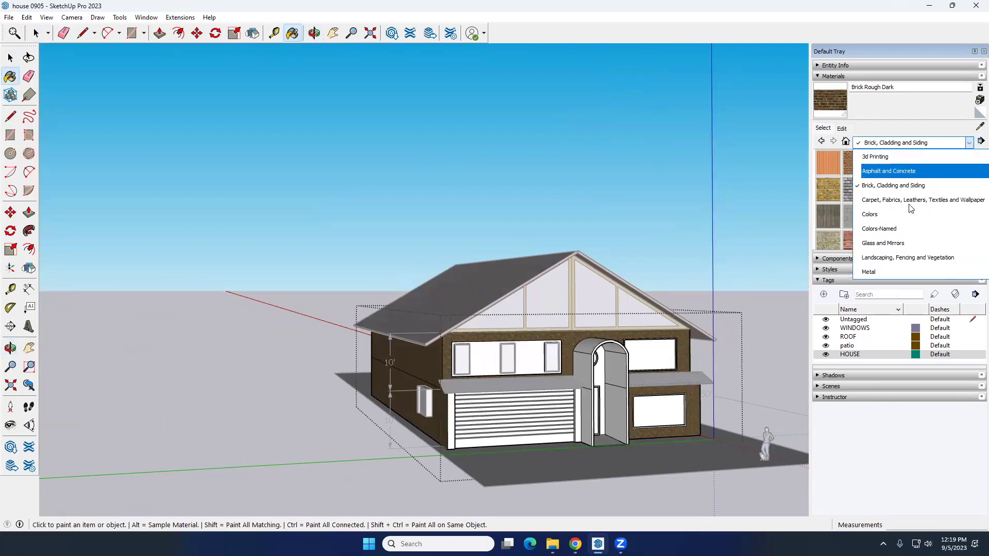
{"action": "scroll", "coordinate": [907, 233], "scroll_direction": "down", "scroll_amount": 6}
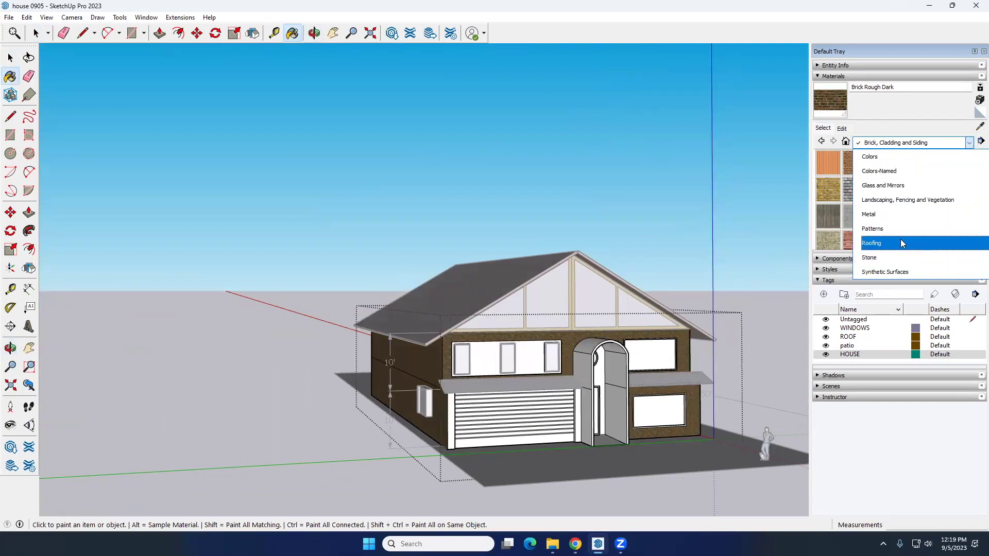
{"action": "left_click", "coordinate": [896, 224]}
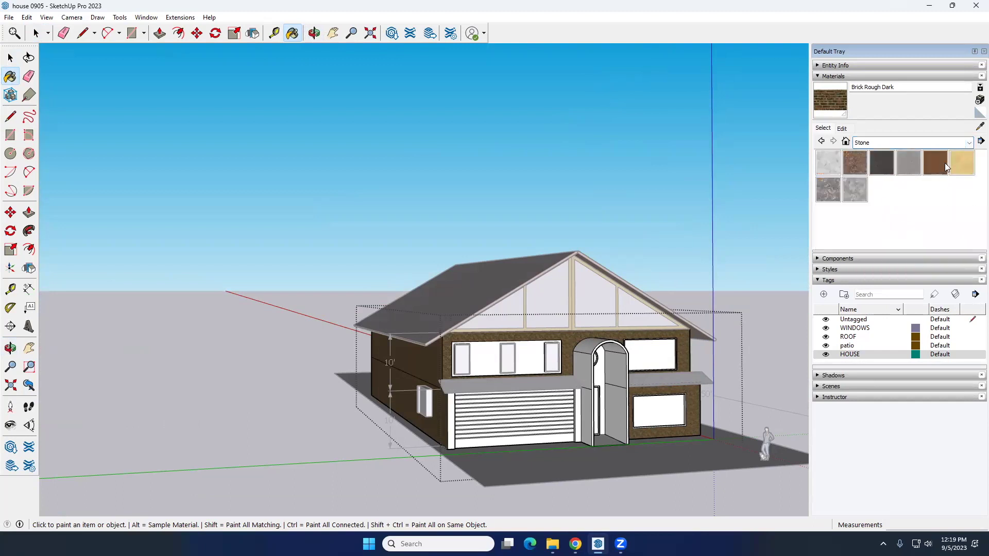
{"action": "left_click", "coordinate": [961, 163]}
{"action": "mouse_move", "coordinate": [718, 245]}
{"action": "middle_mouse_down"}
{"action": "mouse_move", "coordinate": [676, 371]}
{"action": "mouse_move", "coordinate": [617, 342]}
{"action": "mouse_move", "coordinate": [626, 324]}
{"action": "mouse_move", "coordinate": [405, 358]}
{"action": "middle_mouse_up"}
{"action": "left_click", "coordinate": [631, 324]}
{"action": "left_click", "coordinate": [407, 417]}
Paint the arched entry's front edge and inner surfaces with Stone Brushed Khaki
{"action": "mouse_move", "coordinate": [407, 417]}
{"action": "middle_mouse_down"}
{"action": "mouse_move", "coordinate": [458, 264]}
{"action": "mouse_move", "coordinate": [428, 242]}
{"action": "middle_mouse_up"}
{"action": "scroll", "coordinate": [427, 361], "scroll_direction": "up", "scroll_amount": 3}
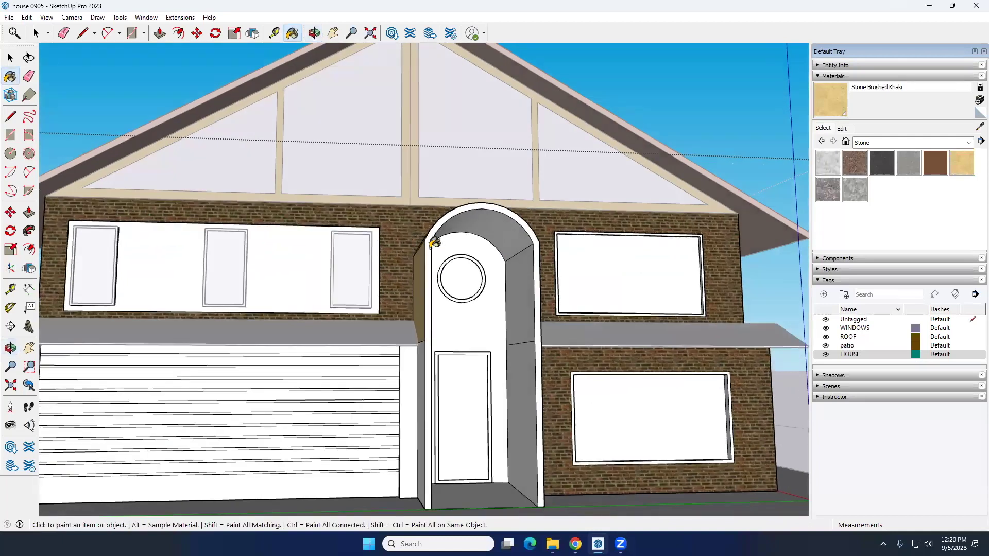
{"action": "left_click", "coordinate": [433, 244]}
{"action": "left_click", "coordinate": [526, 372]}
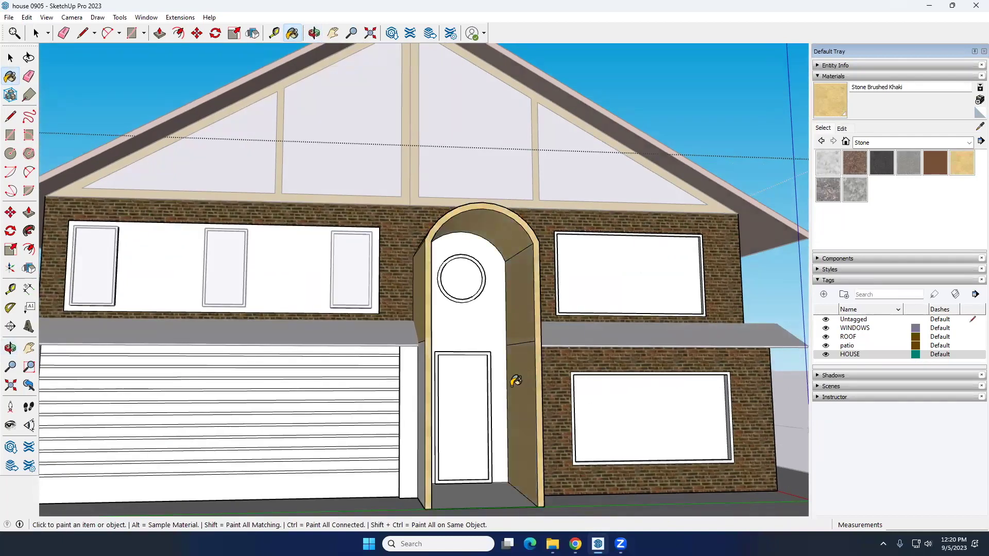
{"action": "scroll", "coordinate": [521, 376], "scroll_direction": "down", "scroll_amount": 5}
{"action": "middle_click_drag", "start_coordinate": [521, 376], "coordinate": [384, 394]}
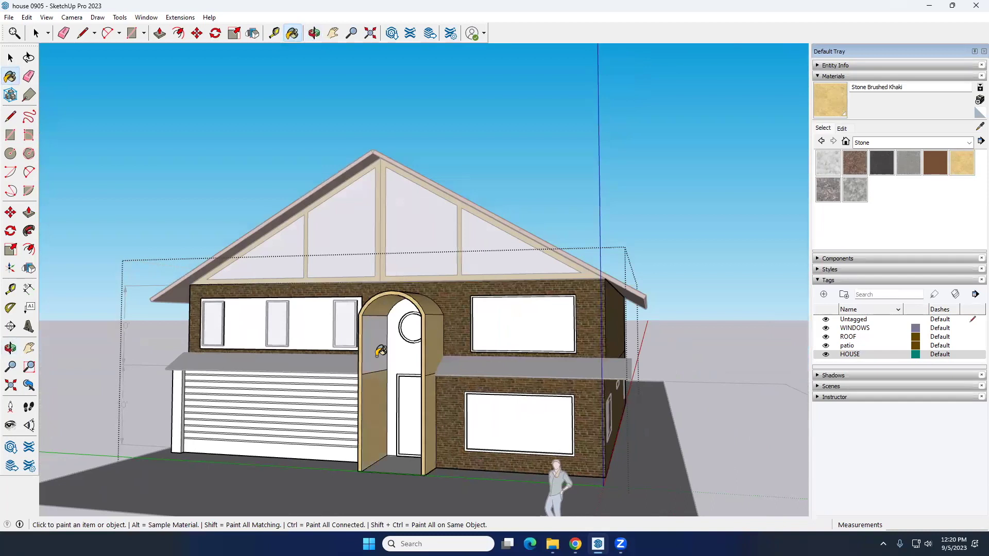
{"action": "middle_click_drag", "start_coordinate": [380, 351], "coordinate": [549, 389]}
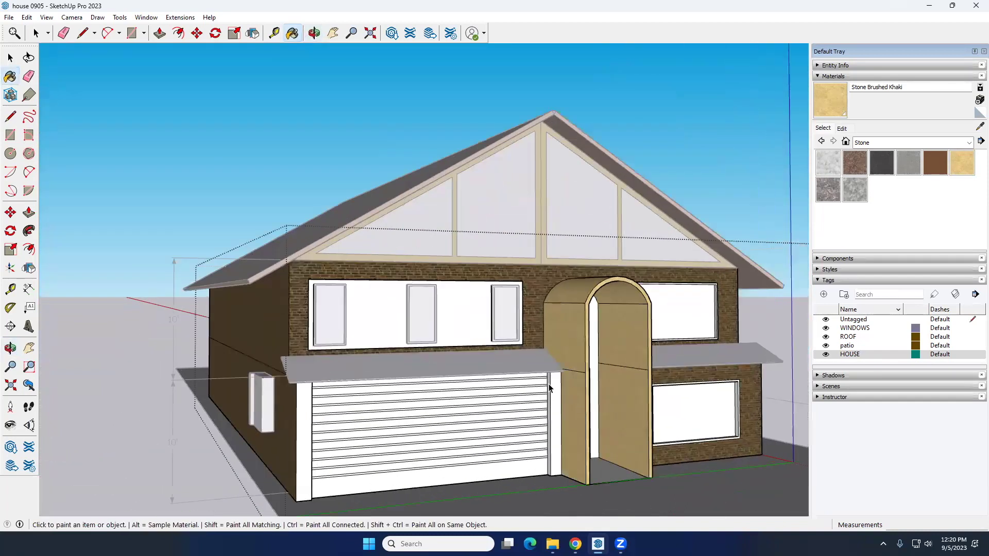
Leave the house group, open the front gable for editing and select the right half of its trim
{"action": "scroll", "coordinate": [549, 389], "scroll_direction": "down", "scroll_amount": 3}
{"action": "middle_click_drag", "start_coordinate": [618, 319], "coordinate": [521, 357]}
{"action": "scroll", "coordinate": [521, 357], "scroll_direction": "up", "scroll_amount": 6}
{"action": "scroll", "coordinate": [541, 341], "scroll_direction": "down", "scroll_amount": 2}
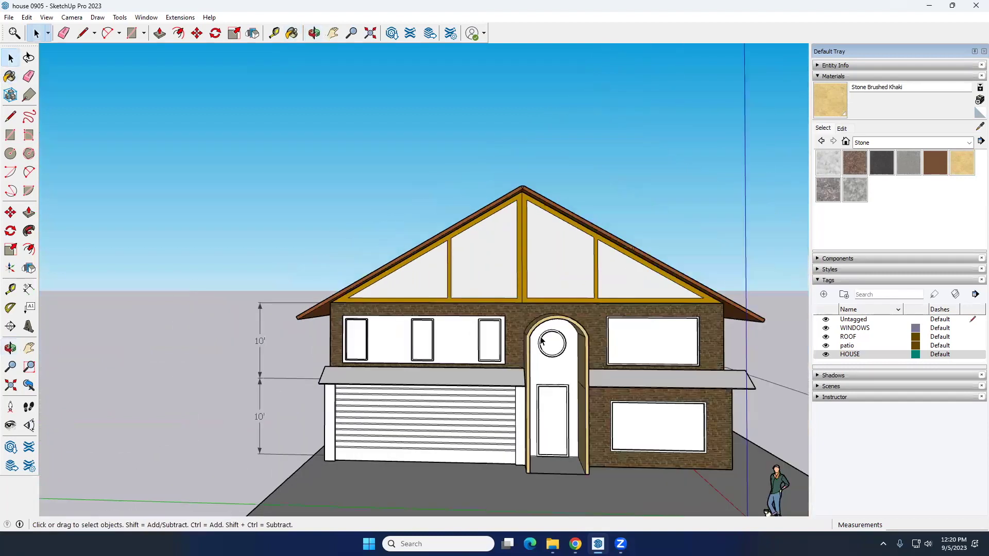
{"action": "scroll", "coordinate": [562, 346], "scroll_direction": "down", "scroll_amount": 1}
{"action": "middle_click_drag", "start_coordinate": [677, 439], "coordinate": [507, 333]}
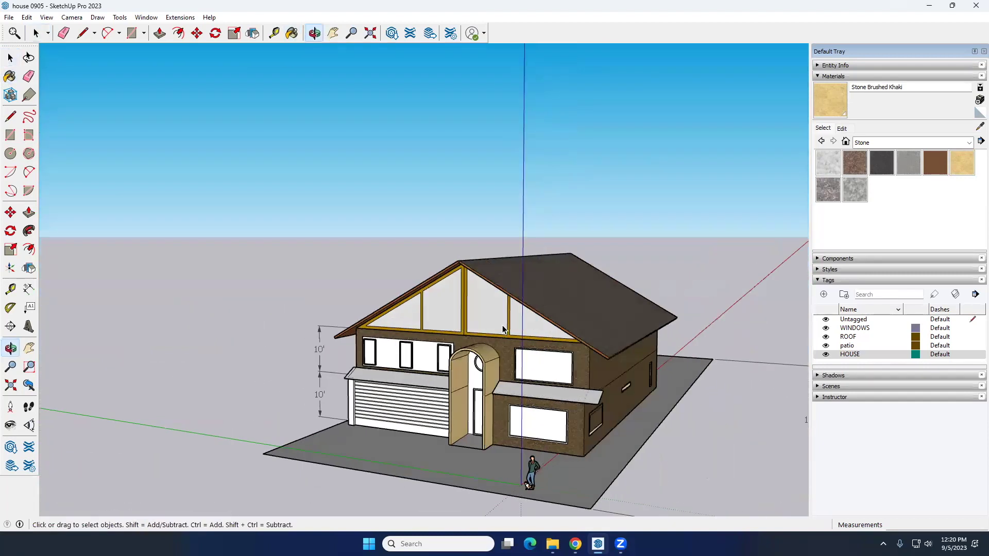
{"action": "scroll", "coordinate": [505, 328], "scroll_direction": "up", "scroll_amount": 8}
{"action": "double_click", "coordinate": [519, 369]}
{"action": "left_click", "coordinate": [432, 299]}
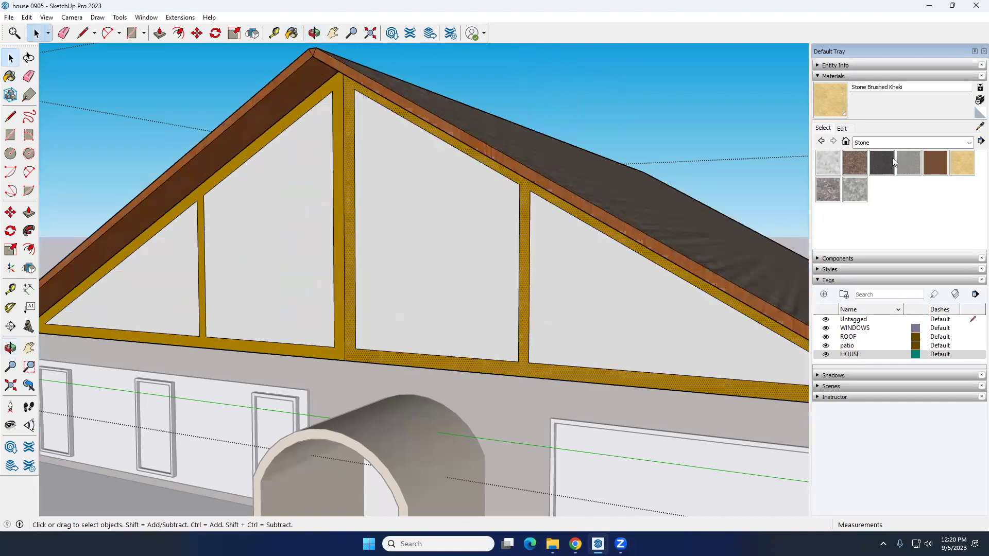
Paint both halves of the front gable trim with 0057_DarkKhaki from the Colors-Named collection
{"action": "left_click", "coordinate": [969, 145]}
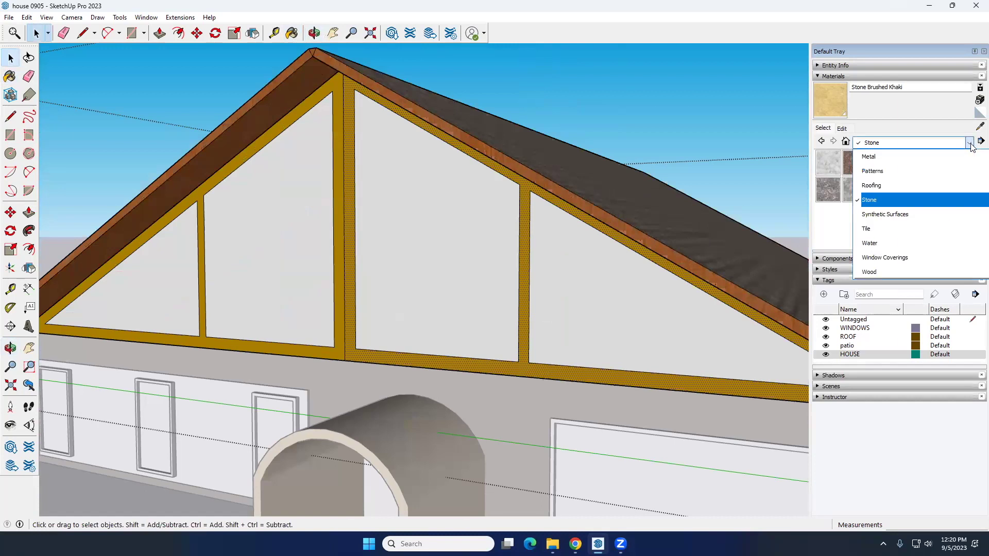
{"action": "left_click", "coordinate": [916, 226]}
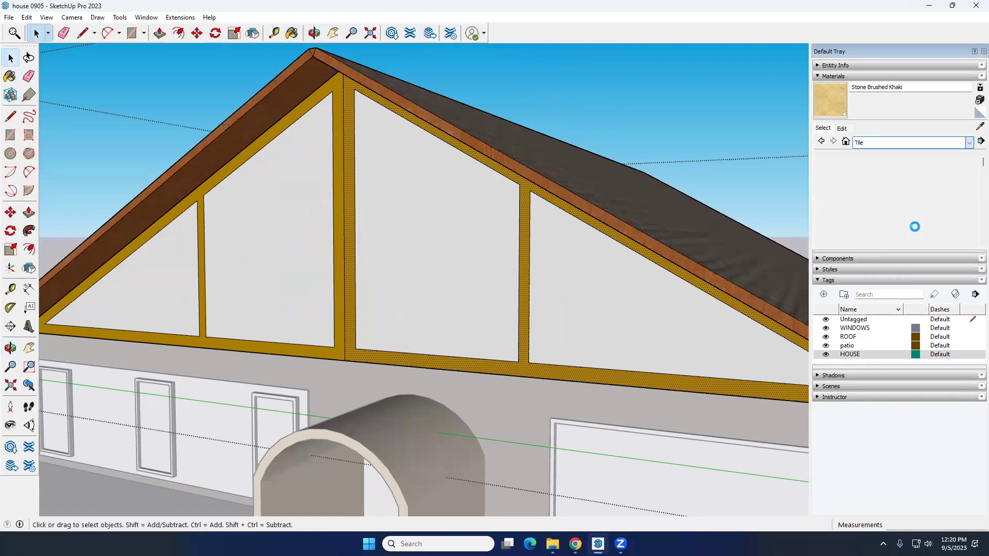
{"action": "left_click", "coordinate": [970, 144]}
{"action": "scroll", "coordinate": [907, 203], "scroll_direction": "up", "scroll_amount": 1}
{"action": "left_click", "coordinate": [908, 195]}
{"action": "scroll", "coordinate": [876, 195], "scroll_direction": "down", "scroll_amount": 3}
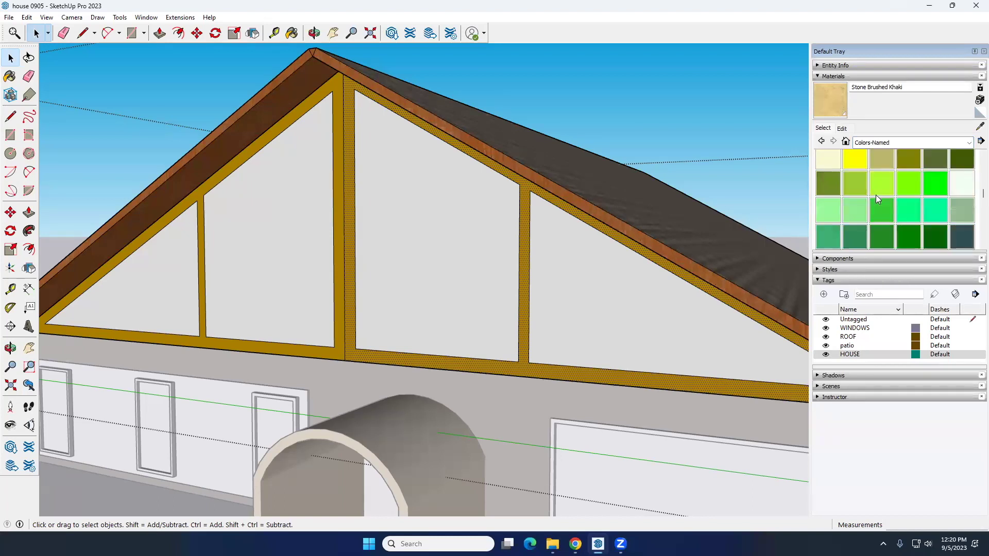
{"action": "scroll", "coordinate": [877, 195], "scroll_direction": "up", "scroll_amount": 2}
{"action": "left_click", "coordinate": [884, 225]}
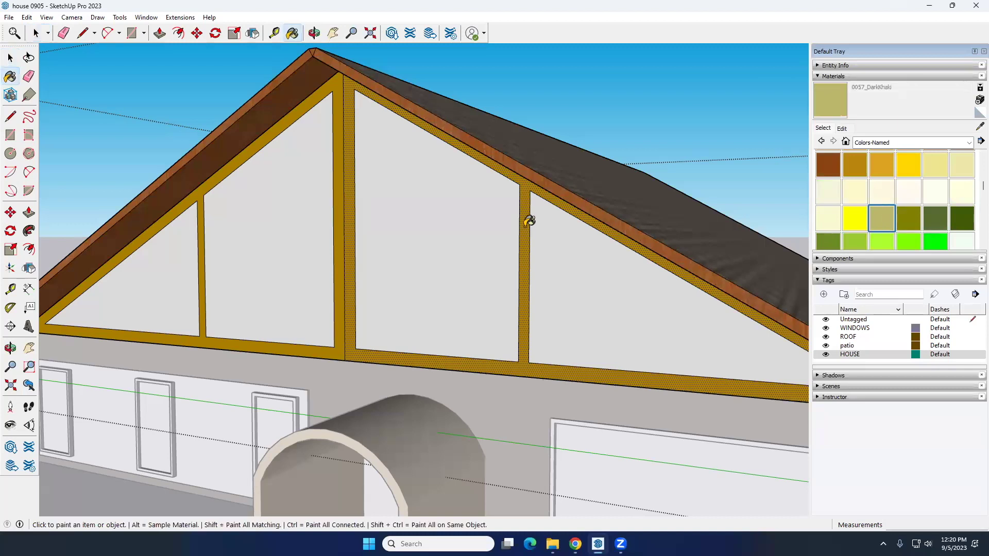
{"action": "left_click", "coordinate": [525, 227]}
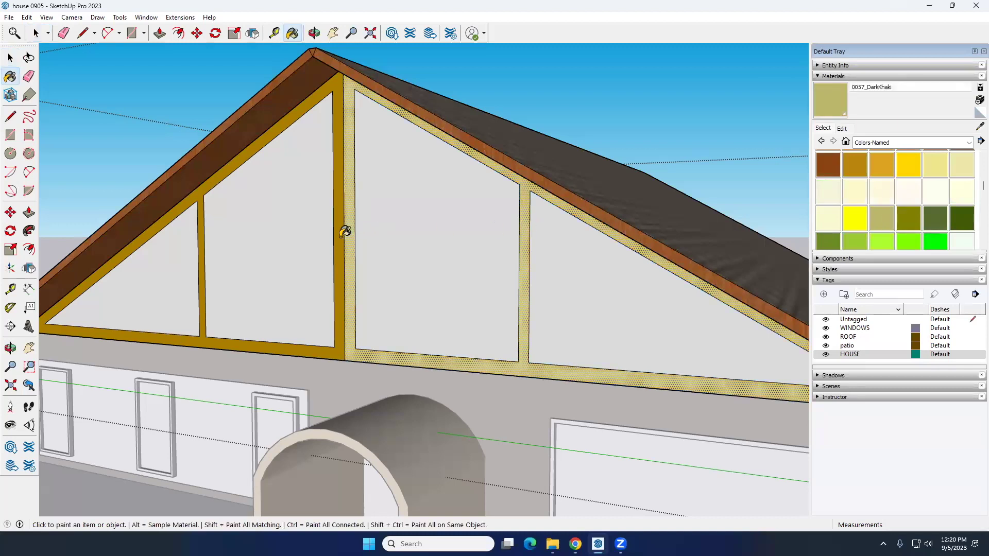
{"action": "left_click", "coordinate": [342, 230]}
{"action": "key", "text": "space"}
Browse the Colors-Named collection for a colour for the gable panels
{"action": "scroll", "coordinate": [927, 201], "scroll_direction": "up", "scroll_amount": 5}
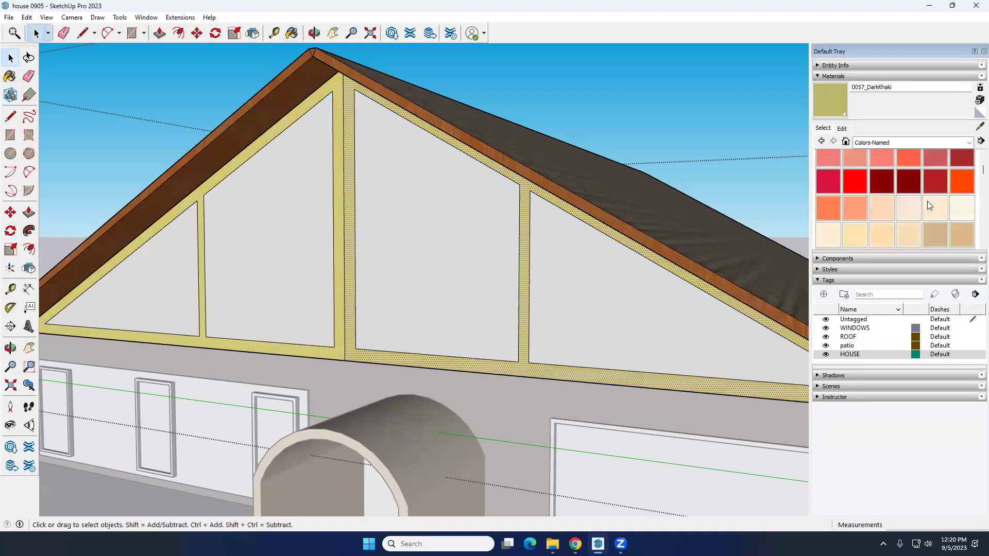
{"action": "scroll", "coordinate": [886, 198], "scroll_direction": "down", "scroll_amount": 8}
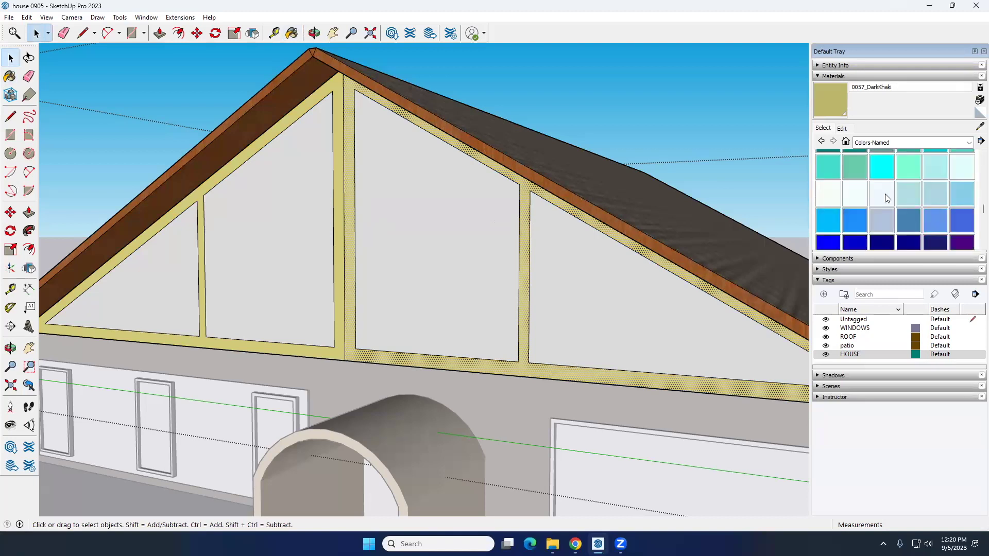
{"action": "scroll", "coordinate": [886, 200], "scroll_direction": "down", "scroll_amount": 6}
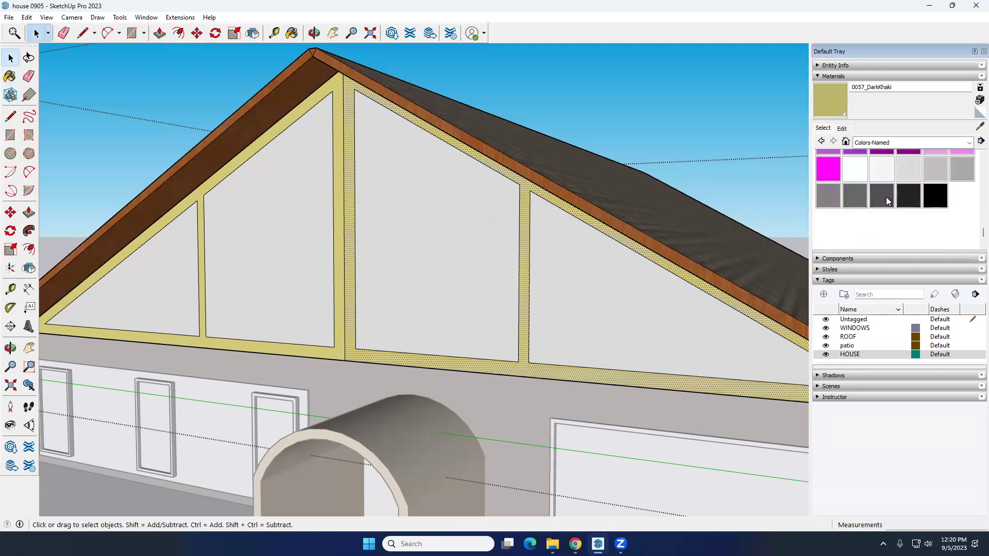
{"action": "scroll", "coordinate": [886, 199], "scroll_direction": "up", "scroll_amount": 4}
{"action": "scroll", "coordinate": [886, 198], "scroll_direction": "up", "scroll_amount": 8}
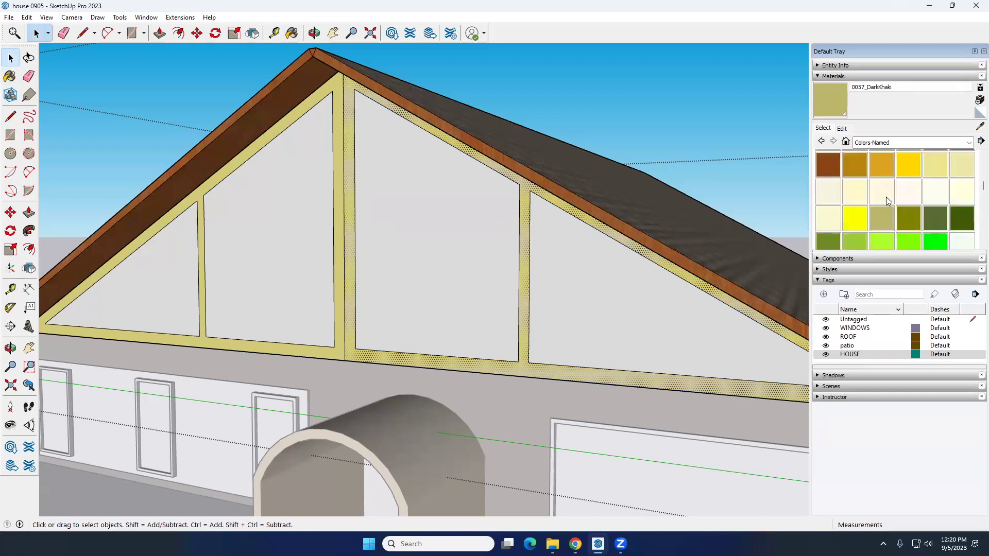
{"action": "scroll", "coordinate": [886, 200], "scroll_direction": "down", "scroll_amount": 3}
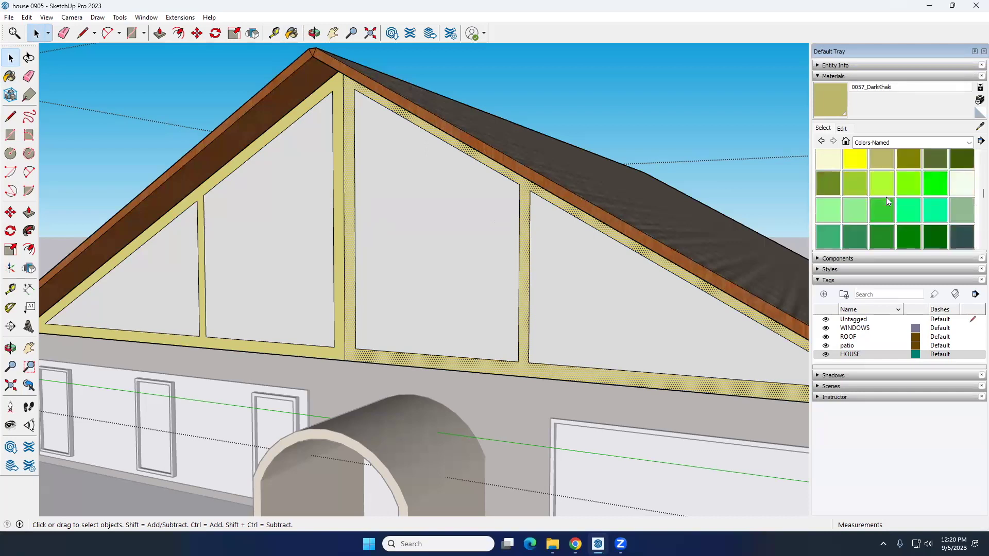
{"action": "scroll", "coordinate": [871, 191], "scroll_direction": "down", "scroll_amount": 4}
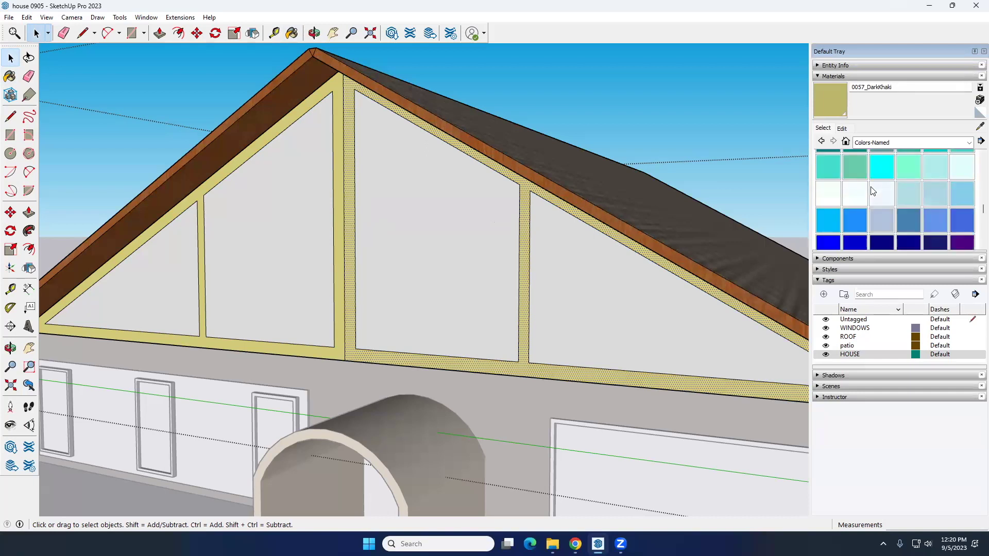
{"action": "scroll", "coordinate": [895, 188], "scroll_direction": "down", "scroll_amount": 3}
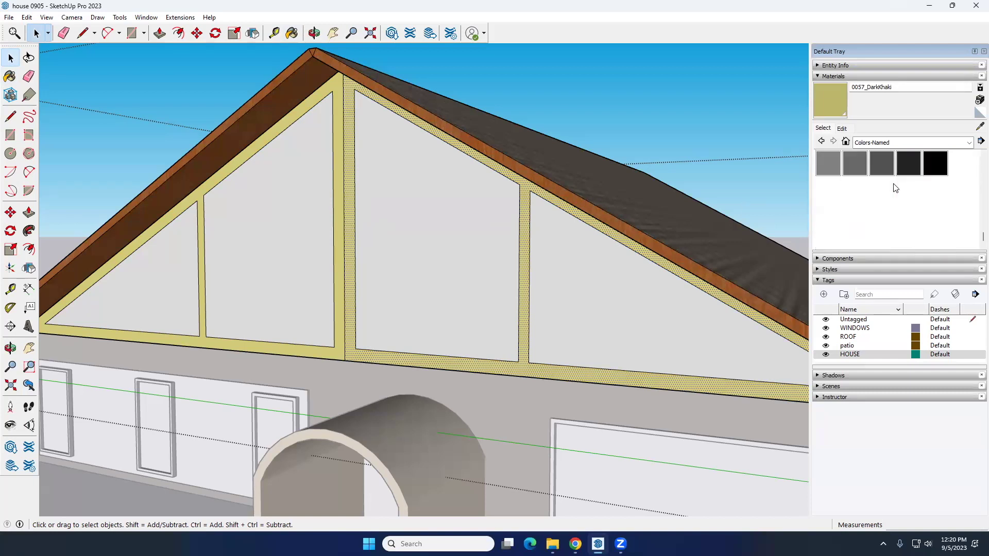
Paint the four front gable panels with Wood OSB from the Wood collection and leave the group
{"action": "left_click", "coordinate": [970, 143]}
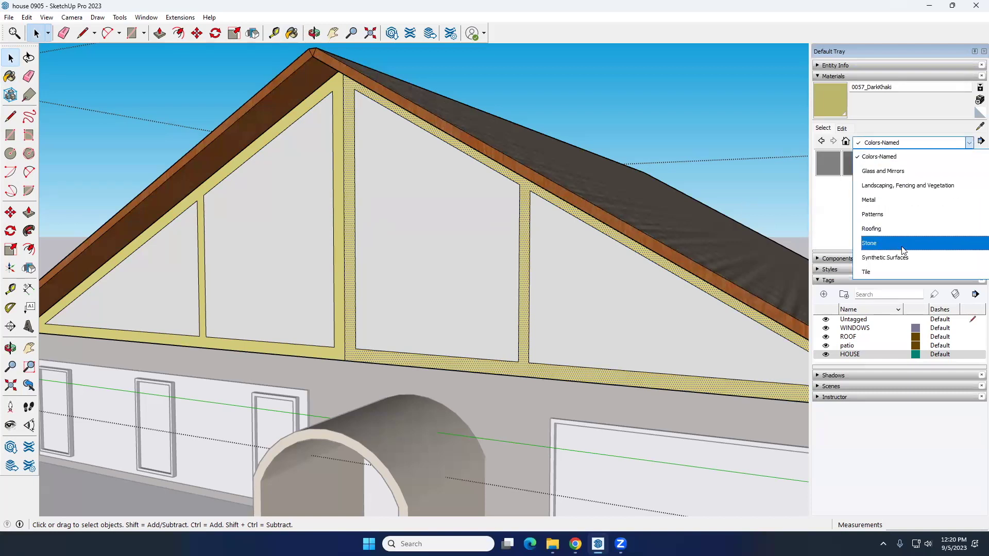
{"action": "scroll", "coordinate": [899, 252], "scroll_direction": "down", "scroll_amount": 2}
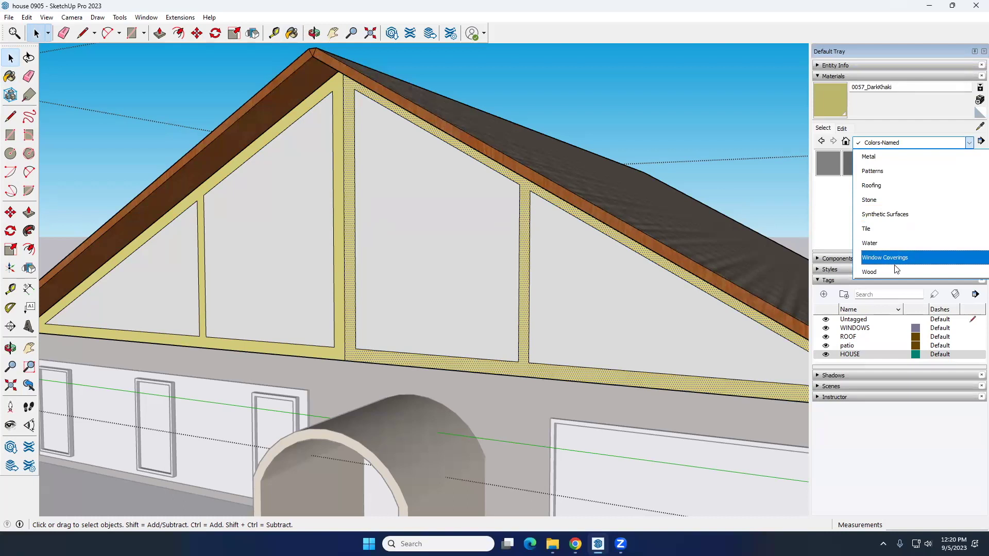
{"action": "left_click", "coordinate": [895, 267]}
{"action": "left_click", "coordinate": [882, 189]}
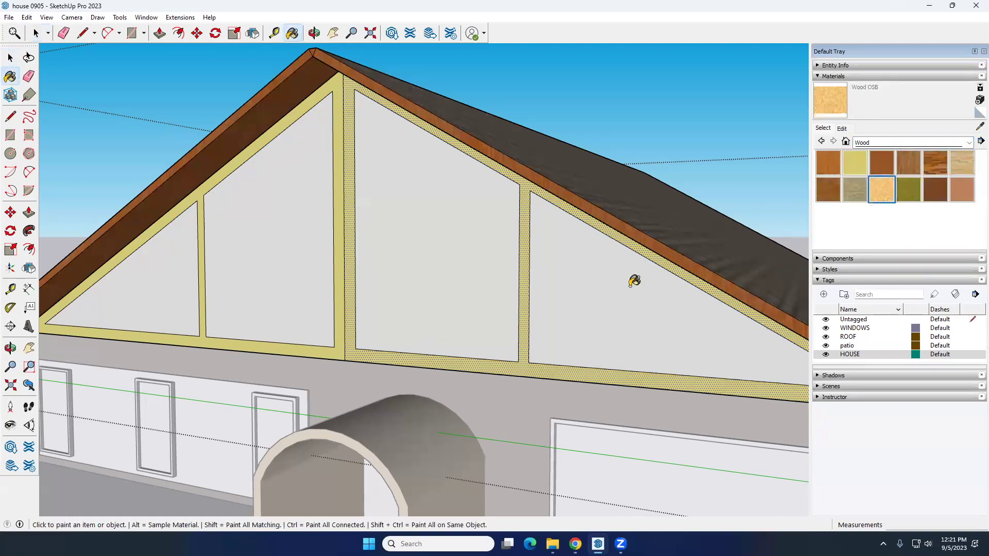
{"action": "left_click", "coordinate": [631, 285]}
{"action": "left_click", "coordinate": [406, 282]}
{"action": "left_click", "coordinate": [261, 277]}
{"action": "left_click", "coordinate": [170, 280]}
{"action": "key", "text": "space"}
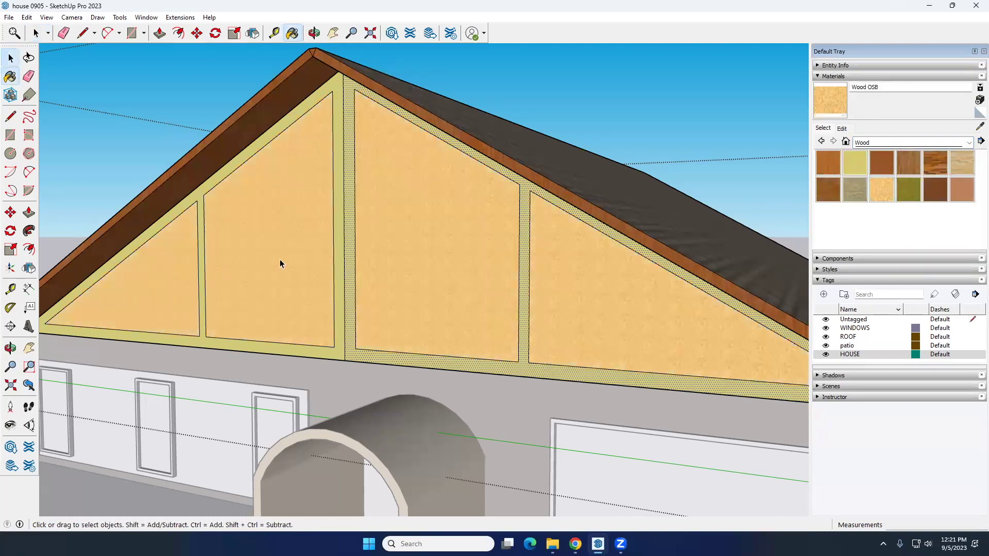
{"action": "scroll", "coordinate": [282, 258], "scroll_direction": "down", "scroll_amount": 5}
{"action": "scroll", "coordinate": [536, 194], "scroll_direction": "down", "scroll_amount": 5}
Examine the painted front facade, briefly opening the house group for editing and closing it again
{"action": "middle_click_drag", "start_coordinate": [691, 348], "coordinate": [481, 282]}
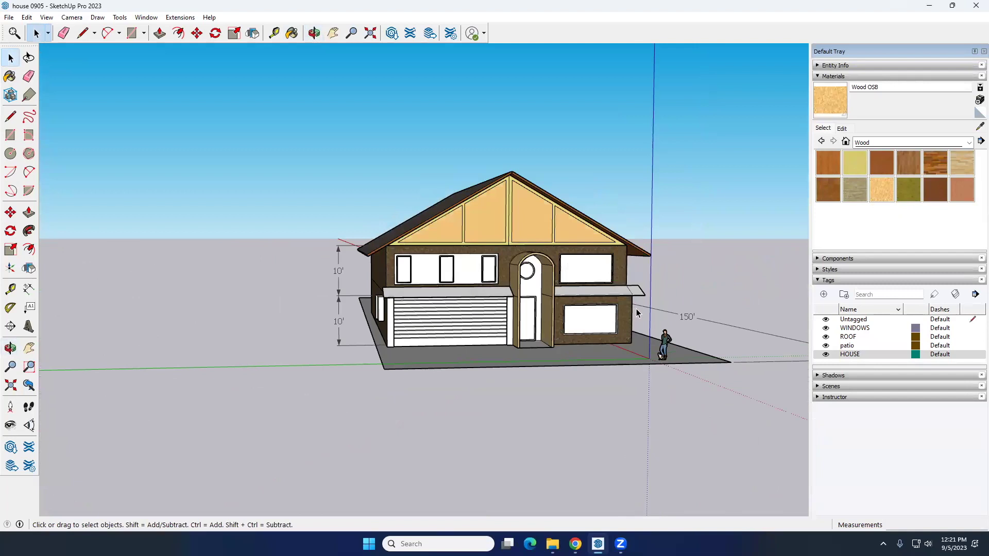
{"action": "scroll", "coordinate": [601, 313], "scroll_direction": "up", "scroll_amount": 5}
{"action": "left_click", "coordinate": [601, 313]}
{"action": "scroll", "coordinate": [600, 313], "scroll_direction": "down", "scroll_amount": 5}
{"action": "double_click", "coordinate": [601, 313]}
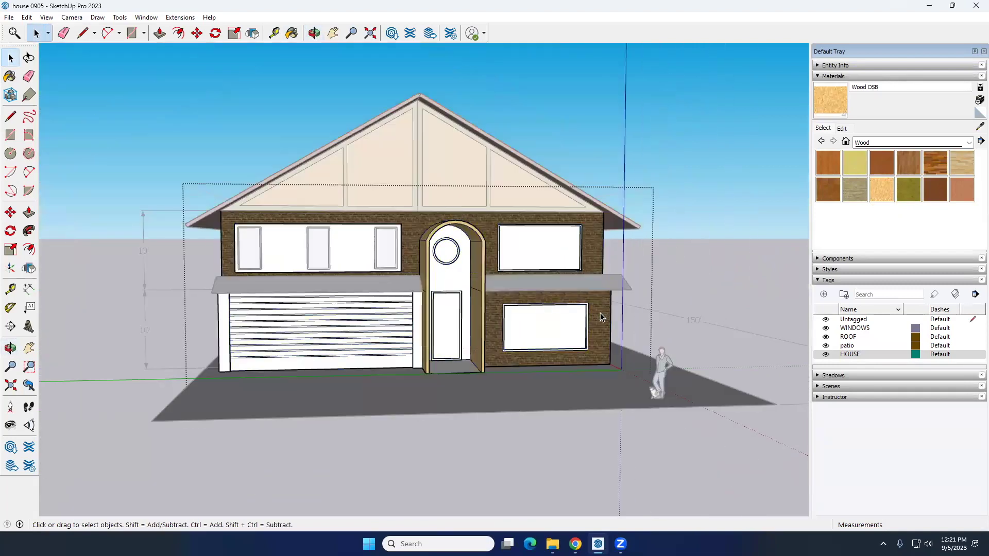
{"action": "left_click", "coordinate": [675, 293]}
{"action": "middle_click_drag", "start_coordinate": [675, 293], "coordinate": [481, 295]}
{"action": "scroll", "coordinate": [481, 295], "scroll_direction": "up", "scroll_amount": 3}
{"action": "scroll", "coordinate": [573, 301], "scroll_direction": "down", "scroll_amount": 3}
{"action": "scroll", "coordinate": [573, 295], "scroll_direction": "down", "scroll_amount": 3}
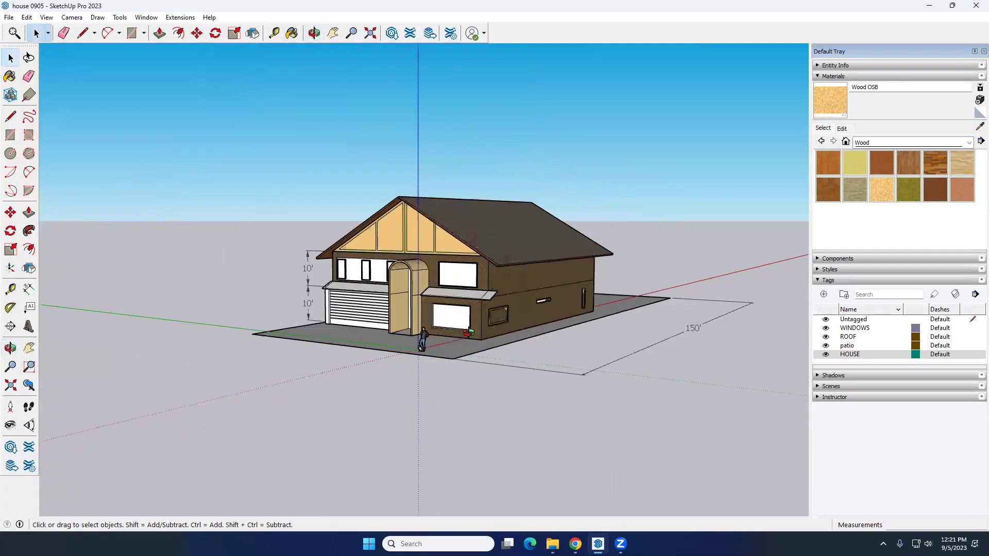
Examine the long side walls, the patio-side facade and its gable for surfaces still lacking material
{"action": "middle_click_drag", "start_coordinate": [573, 295], "coordinate": [457, 328]}
{"action": "scroll", "coordinate": [456, 328], "scroll_direction": "up", "scroll_amount": 6}
{"action": "scroll", "coordinate": [367, 311], "scroll_direction": "up", "scroll_amount": 2}
{"action": "scroll", "coordinate": [354, 303], "scroll_direction": "up", "scroll_amount": 2}
{"action": "scroll", "coordinate": [353, 299], "scroll_direction": "down", "scroll_amount": 3}
{"action": "scroll", "coordinate": [354, 299], "scroll_direction": "down", "scroll_amount": 2}
{"action": "middle_click_drag", "start_coordinate": [353, 298], "coordinate": [327, 307]}
{"action": "scroll", "coordinate": [327, 308], "scroll_direction": "down", "scroll_amount": 2}
{"action": "middle_click_drag", "start_coordinate": [442, 303], "coordinate": [469, 329]}
{"action": "scroll", "coordinate": [465, 299], "scroll_direction": "down", "scroll_amount": 5}
{"action": "scroll", "coordinate": [487, 322], "scroll_direction": "up", "scroll_amount": 1}
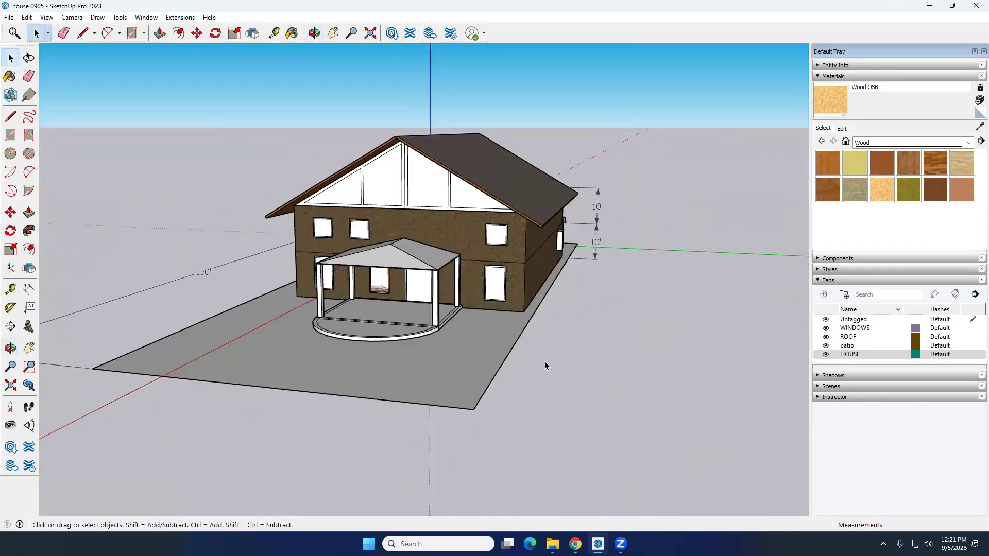
{"action": "middle_click_drag", "start_coordinate": [530, 342], "coordinate": [616, 265]}
{"action": "scroll", "coordinate": [493, 255], "scroll_direction": "up", "scroll_amount": 5}
Sample Brick Rough Dark from the lower front wall, open the house group for editing and leave it again
{"action": "left_click", "coordinate": [493, 255]}
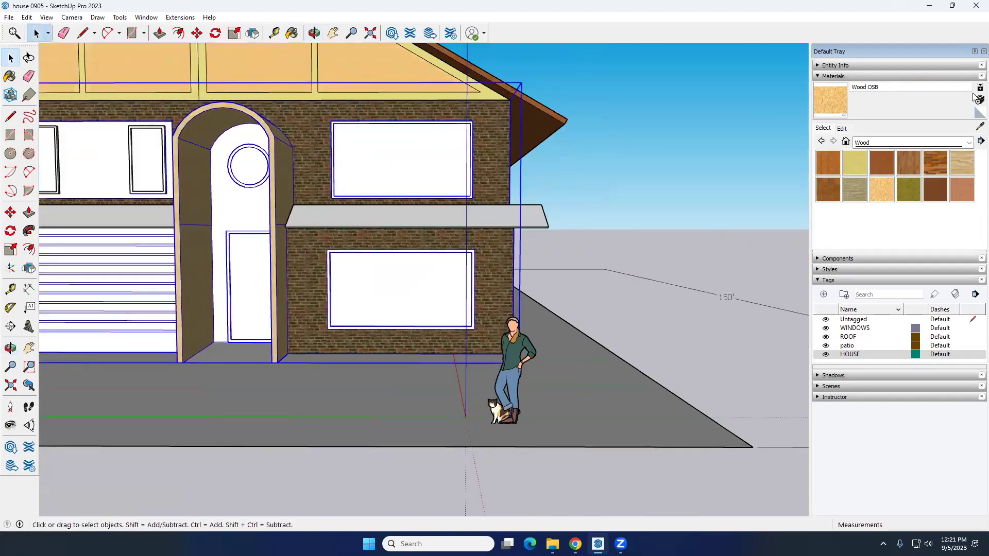
{"action": "left_click", "coordinate": [979, 127]}
{"action": "left_click", "coordinate": [502, 250]}
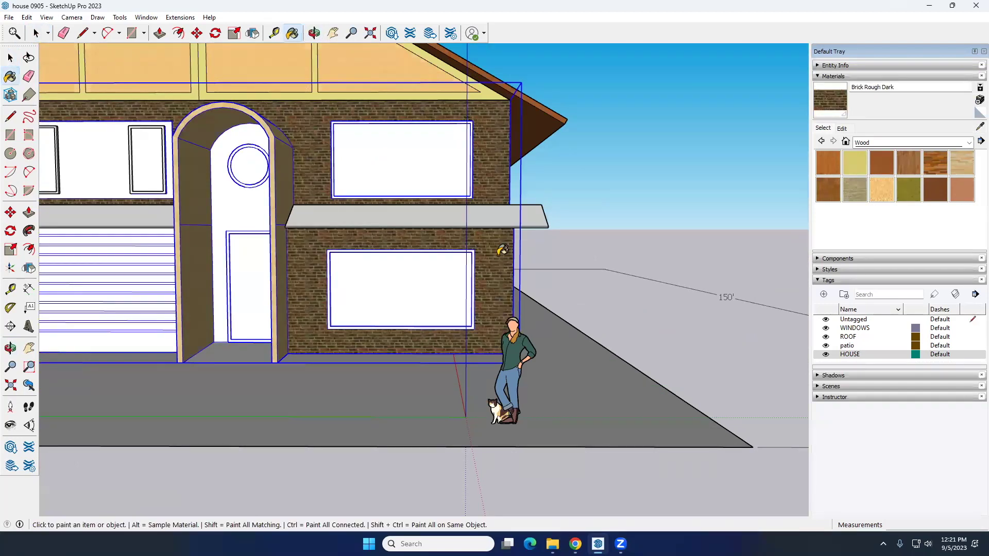
{"action": "key", "text": "space"}
{"action": "left_click", "coordinate": [843, 101]}
{"action": "key", "text": "space"}
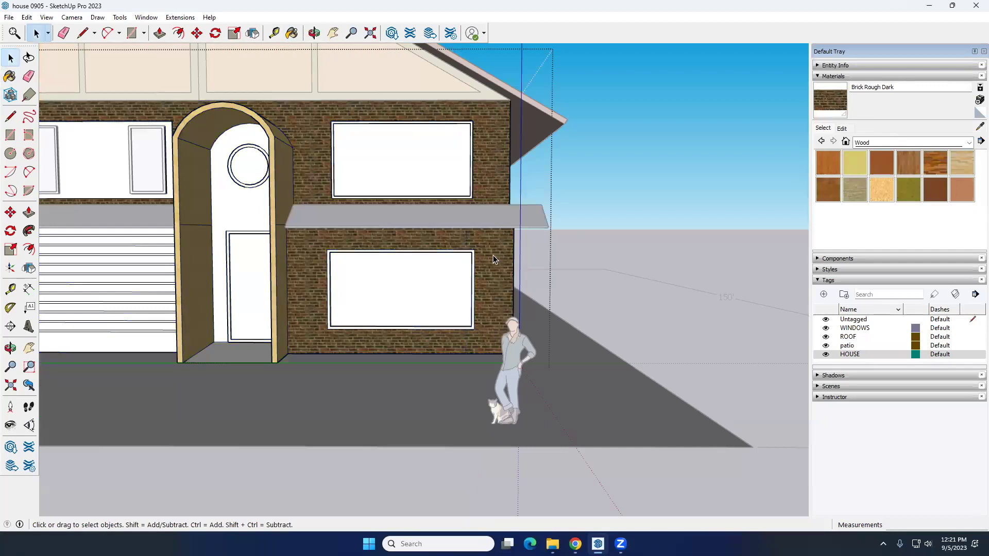
{"action": "scroll", "coordinate": [493, 255], "scroll_direction": "down", "scroll_amount": 2}
{"action": "left_click", "coordinate": [591, 263]}
{"action": "scroll", "coordinate": [591, 263], "scroll_direction": "down", "scroll_amount": 5}
{"action": "middle_click_drag", "start_coordinate": [591, 263], "coordinate": [521, 271]}
{"action": "scroll", "coordinate": [521, 271], "scroll_direction": "up", "scroll_amount": 4}
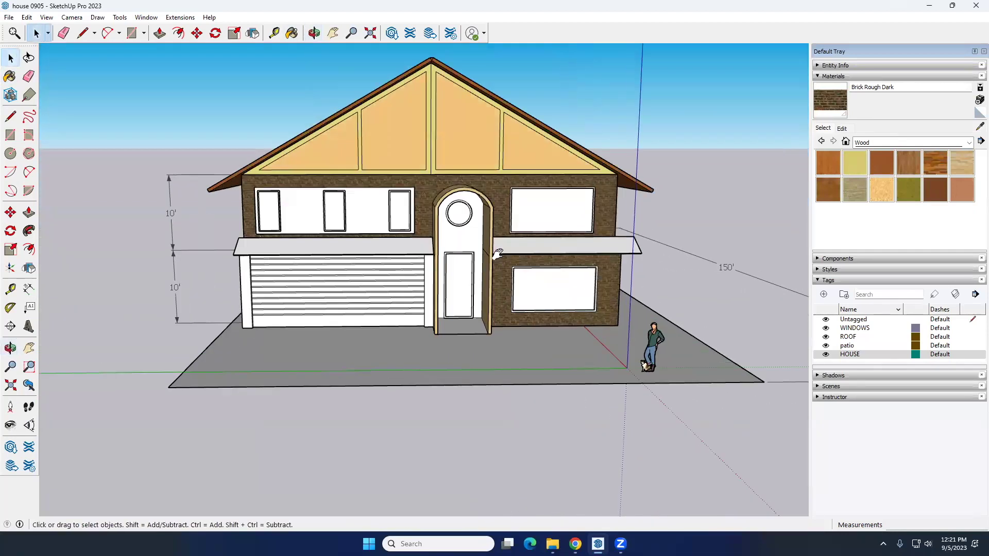
Choose the Cinder Block material from the Brick, Cladding and Siding collection
{"action": "scroll", "coordinate": [433, 151], "scroll_direction": "up", "scroll_amount": 2}
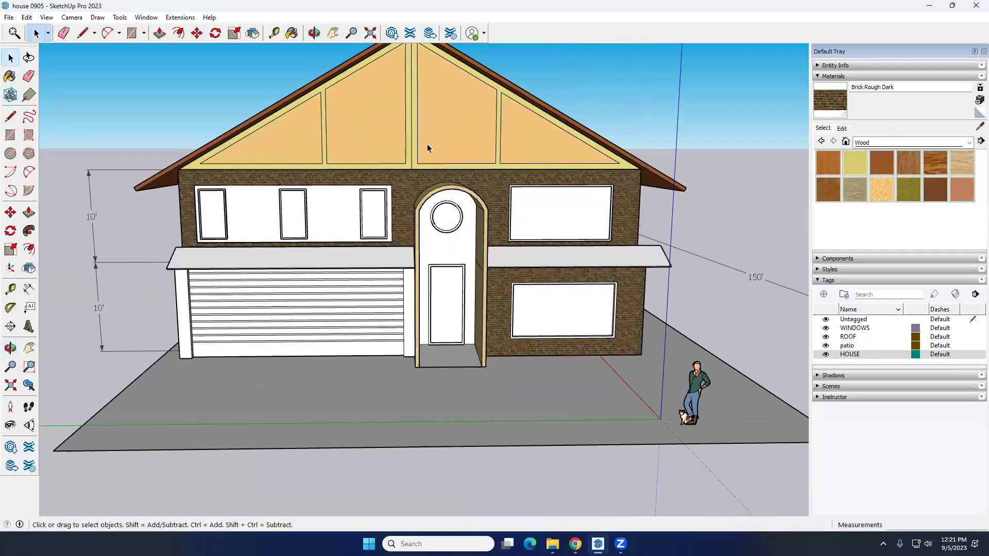
{"action": "left_click", "coordinate": [925, 143]}
{"action": "left_click", "coordinate": [925, 144]}
{"action": "left_click", "coordinate": [921, 144]}
{"action": "scroll", "coordinate": [912, 184], "scroll_direction": "up", "scroll_amount": 2}
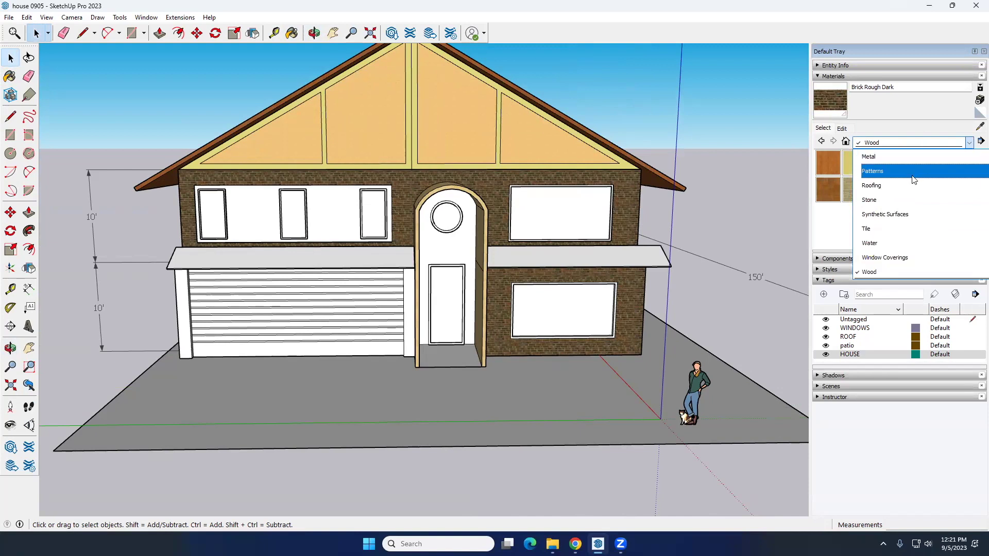
{"action": "scroll", "coordinate": [913, 184], "scroll_direction": "up", "scroll_amount": 3}
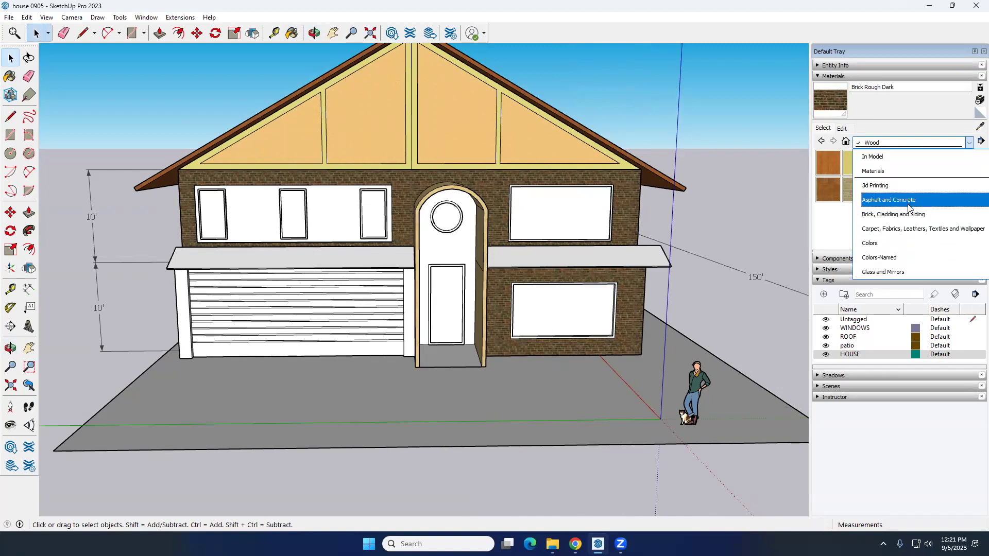
{"action": "left_click", "coordinate": [908, 203]}
{"action": "left_click", "coordinate": [887, 190]}
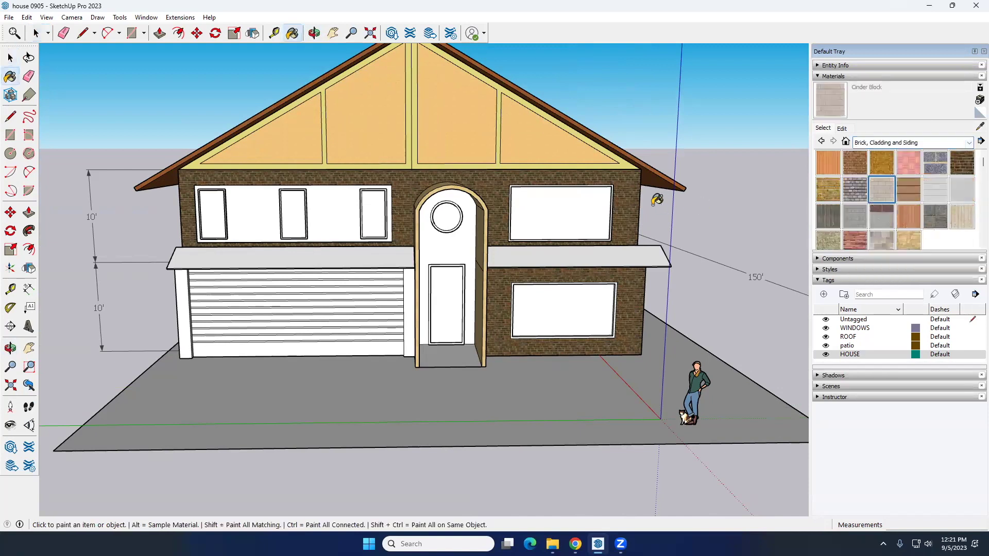
Try to paint the whole house group with Cinder Block without opening it
{"action": "left_click", "coordinate": [634, 199]}
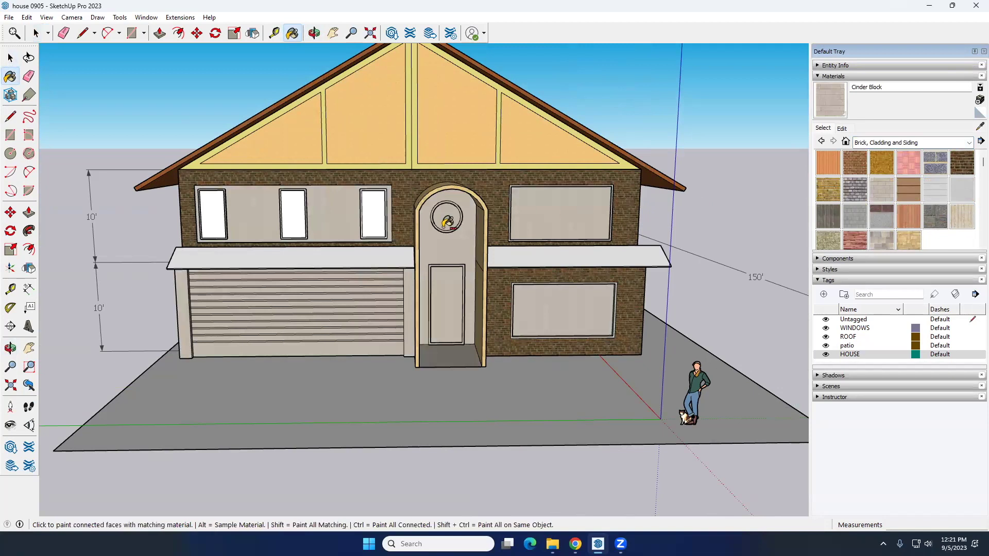
{"action": "key", "text": "ctrl+z"}
{"action": "key", "text": "ctrl+z"}
Open the house group for editing and paint the upper and lower front walls with Cinder Block
{"action": "key", "text": "space"}
{"action": "double_click", "coordinate": [496, 218]}
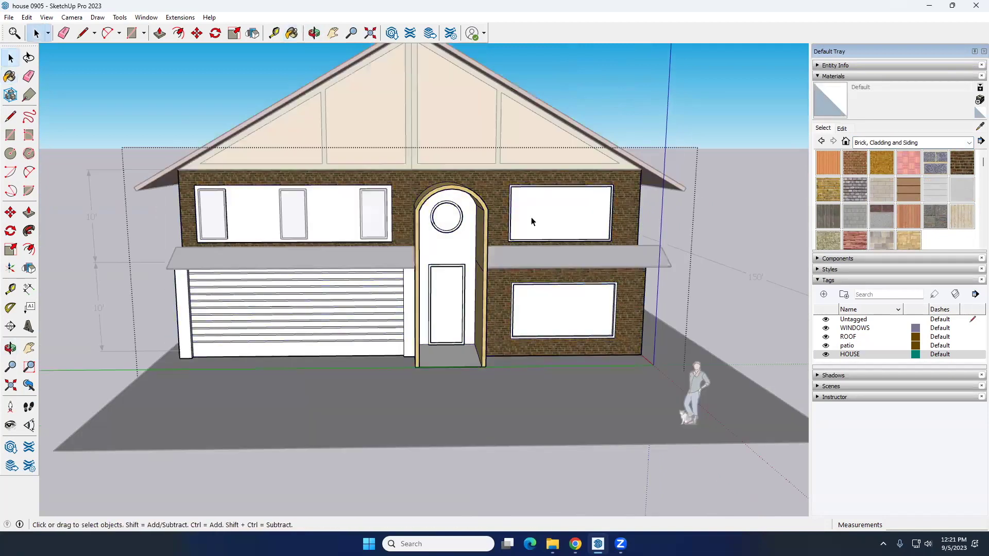
{"action": "left_click", "coordinate": [882, 189]}
{"action": "left_click", "coordinate": [625, 195]}
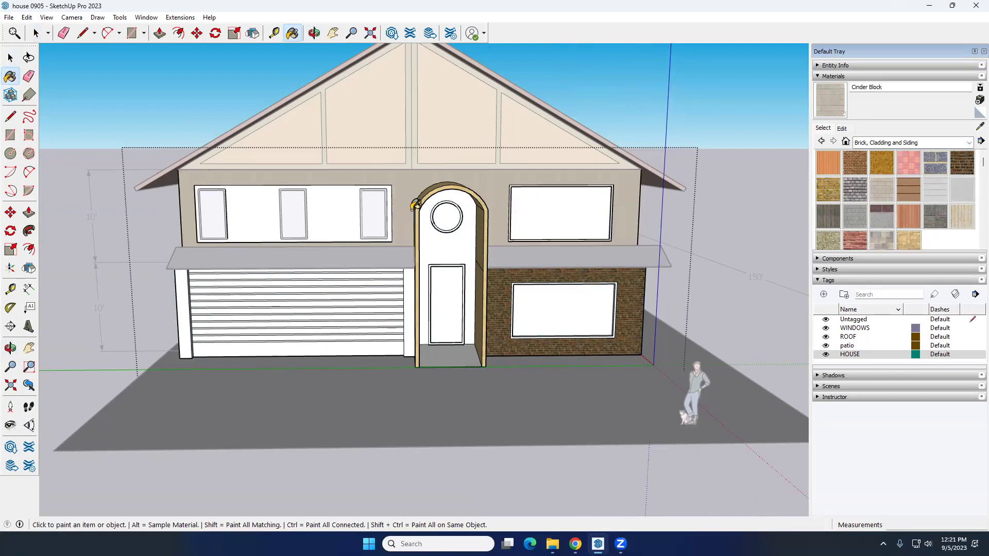
{"action": "left_click", "coordinate": [637, 289]}
Paint both storeys of the long side wall opposite the garage side and of the patio-side wall with Cinder Block
{"action": "middle_click_drag", "start_coordinate": [680, 294], "coordinate": [415, 278]}
{"action": "left_click", "coordinate": [415, 280]}
{"action": "left_click", "coordinate": [421, 232]}
{"action": "middle_click_drag", "start_coordinate": [696, 258], "coordinate": [583, 228]}
{"action": "left_click", "coordinate": [593, 222]}
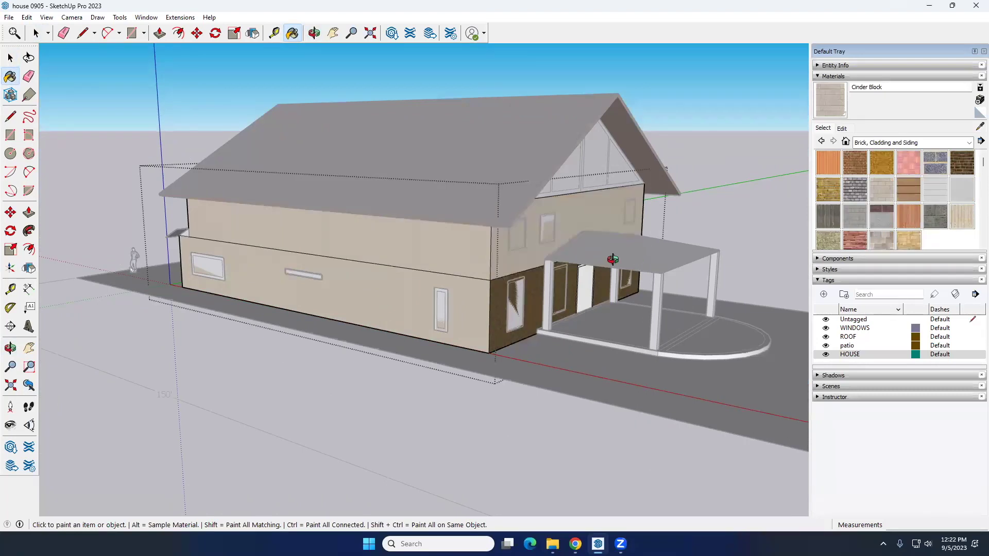
{"action": "key", "text": "F3"}
{"action": "left_click", "coordinate": [612, 282]}
Paint both storeys of the garage-side long wall with Cinder Block and leave the house group
{"action": "middle_click_drag", "start_coordinate": [613, 281], "coordinate": [399, 249]}
{"action": "left_click", "coordinate": [400, 250]}
{"action": "left_click", "coordinate": [404, 280]}
{"action": "mouse_move", "coordinate": [271, 299]}
{"action": "middle_mouse_down"}
{"action": "mouse_move", "coordinate": [388, 307]}
{"action": "mouse_move", "coordinate": [618, 206]}
{"action": "middle_mouse_up"}
{"action": "key", "text": "space"}
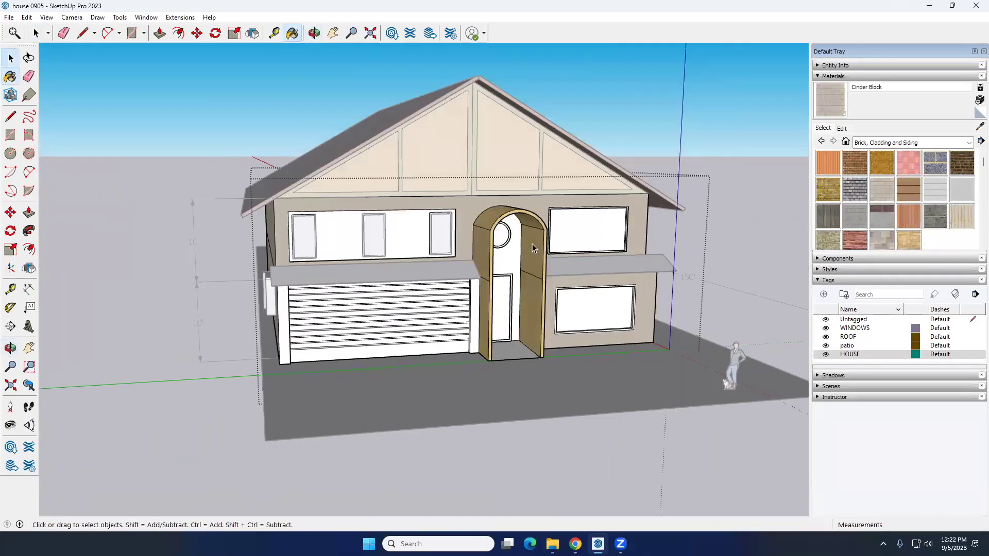
{"action": "key", "text": "F3"}
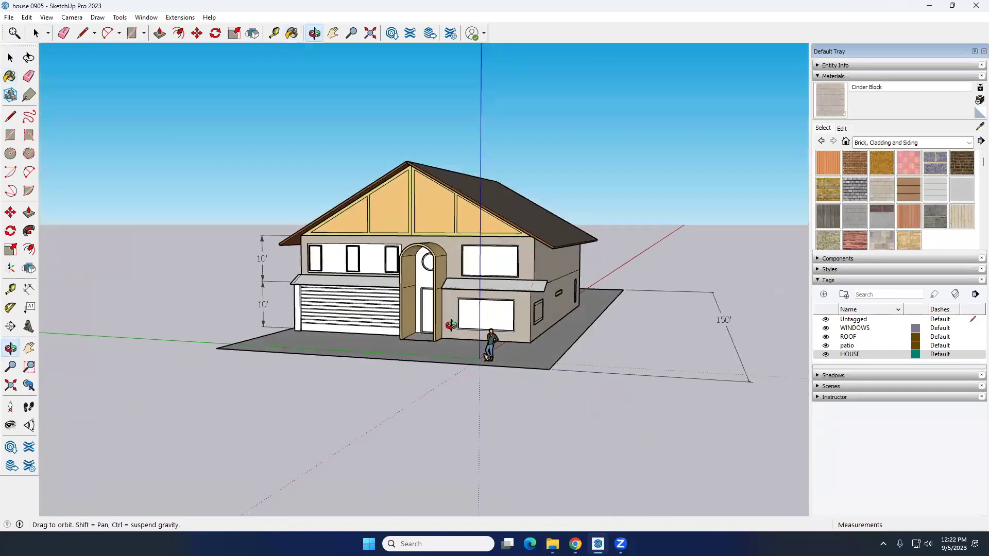
Sample Stone Brushed Khaki from the entry arch and darken the material's colour
{"action": "middle_click_drag", "start_coordinate": [459, 323], "coordinate": [569, 327]}
{"action": "scroll", "coordinate": [586, 326], "scroll_direction": "up", "scroll_amount": 3}
{"action": "scroll", "coordinate": [596, 332], "scroll_direction": "down", "scroll_amount": 1}
{"action": "scroll", "coordinate": [570, 326], "scroll_direction": "down", "scroll_amount": 3}
{"action": "scroll", "coordinate": [546, 288], "scroll_direction": "up", "scroll_amount": 2}
{"action": "scroll", "coordinate": [538, 274], "scroll_direction": "down", "scroll_amount": 1}
{"action": "left_click", "coordinate": [977, 127]}
{"action": "middle_click_drag", "start_coordinate": [517, 293], "coordinate": [385, 263]}
{"action": "left_click", "coordinate": [386, 263]}
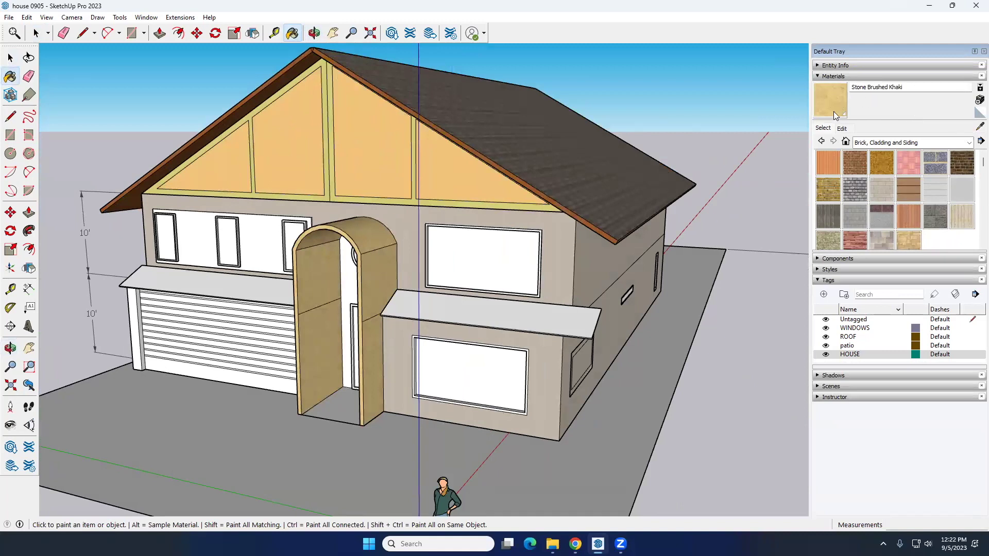
{"action": "left_click", "coordinate": [843, 130]}
{"action": "mouse_move", "coordinate": [868, 166]}
{"action": "left_mouse_down"}
{"action": "mouse_move", "coordinate": [870, 186]}
{"action": "mouse_move", "coordinate": [870, 177]}
{"action": "left_mouse_up"}
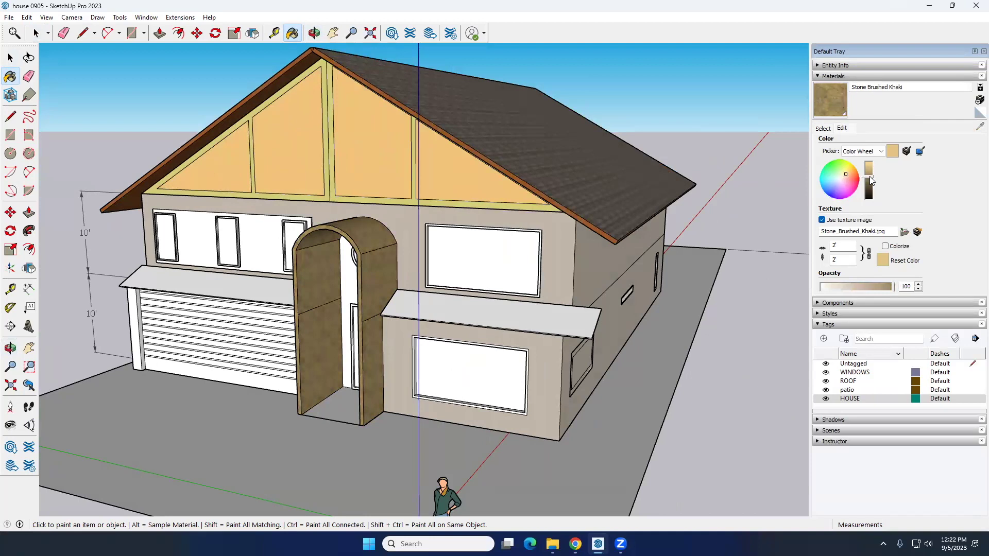
{"action": "left_click", "coordinate": [823, 129]}
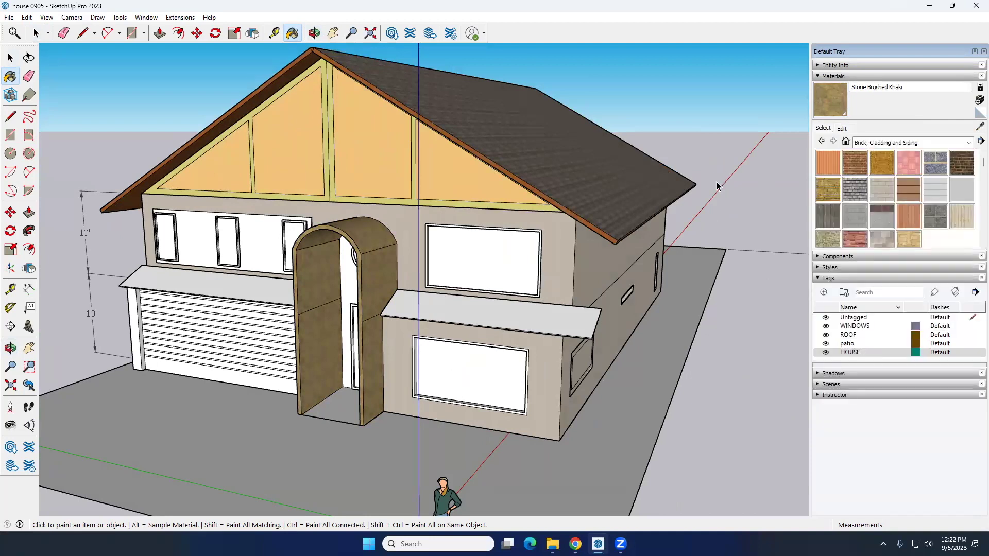
Inside the house group, resample the arch's Stone Brushed Khaki, shift its colour towards an orange-brown and leave the group
{"action": "key", "text": "space"}
{"action": "double_click", "coordinate": [367, 249]}
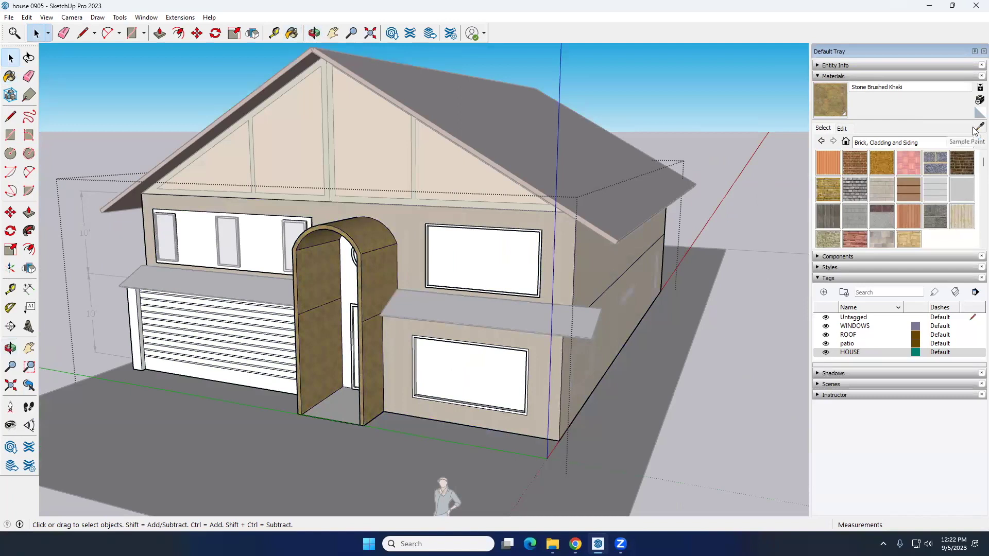
{"action": "left_click", "coordinate": [978, 128]}
{"action": "left_click", "coordinate": [380, 261]}
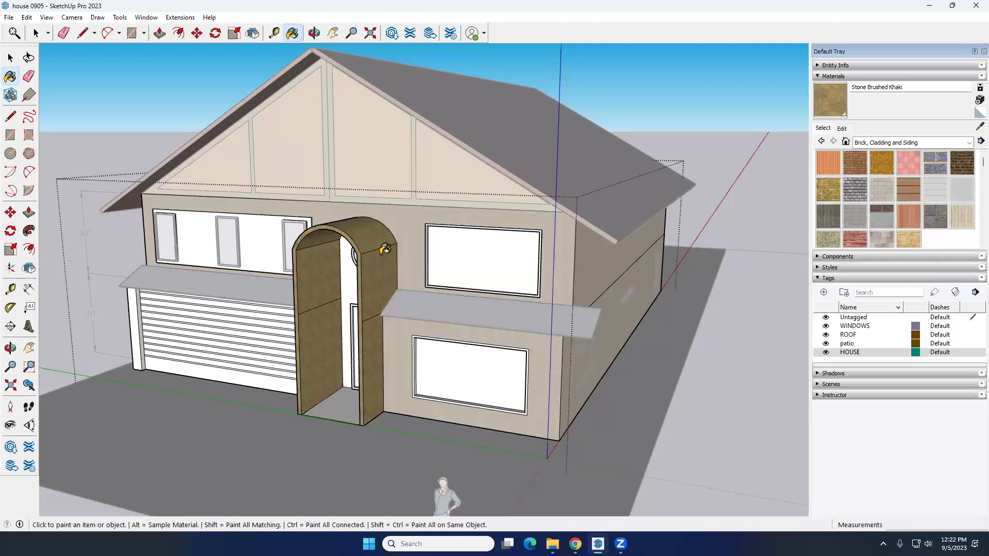
{"action": "left_click", "coordinate": [842, 129]}
{"action": "mouse_move", "coordinate": [867, 177]}
{"action": "left_mouse_down"}
{"action": "mouse_move", "coordinate": [868, 165]}
{"action": "mouse_move", "coordinate": [850, 194]}
{"action": "mouse_move", "coordinate": [851, 170]}
{"action": "mouse_move", "coordinate": [840, 166]}
{"action": "mouse_move", "coordinate": [870, 174]}
{"action": "mouse_move", "coordinate": [848, 173]}
{"action": "left_mouse_up"}
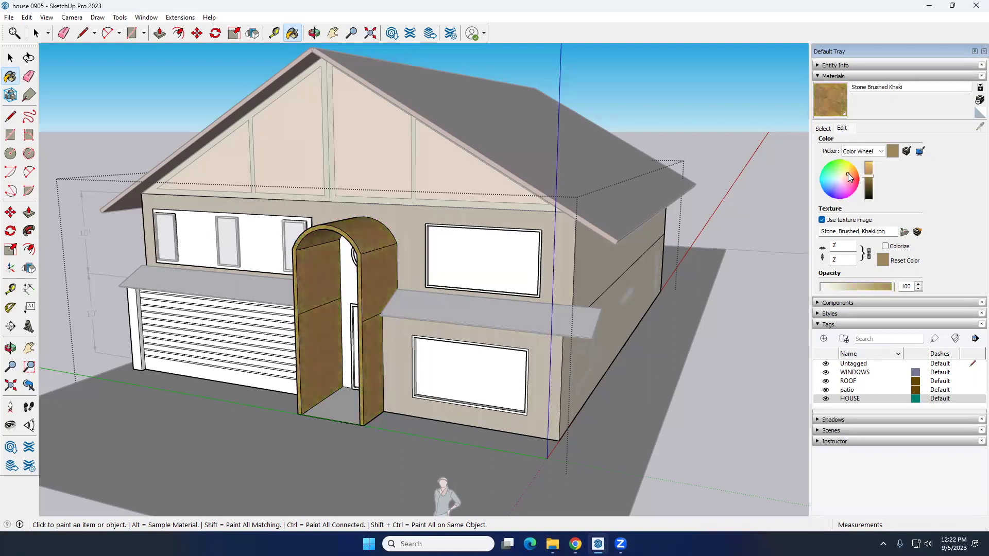
{"action": "key", "text": "space"}
{"action": "key", "text": "Escape"}
Open the roof group for editing with the long roof slope in view
{"action": "scroll", "coordinate": [562, 249], "scroll_direction": "down", "scroll_amount": 5}
{"action": "middle_click_drag", "start_coordinate": [562, 250], "coordinate": [645, 144]}
{"action": "scroll", "coordinate": [569, 210], "scroll_direction": "up", "scroll_amount": 5}
{"action": "scroll", "coordinate": [568, 209], "scroll_direction": "up", "scroll_amount": 1}
{"action": "scroll", "coordinate": [627, 223], "scroll_direction": "down", "scroll_amount": 5}
{"action": "scroll", "coordinate": [645, 140], "scroll_direction": "up", "scroll_amount": 3}
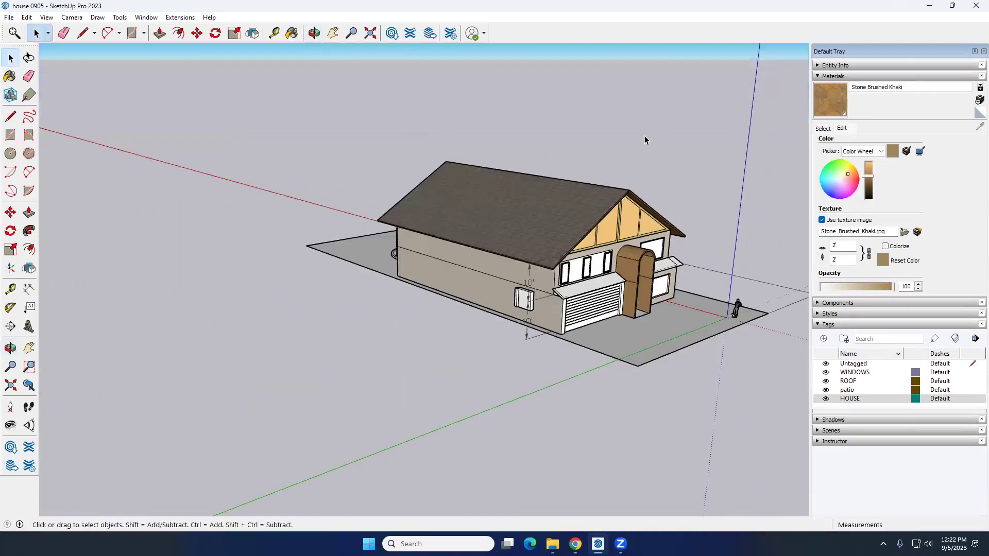
{"action": "double_click", "coordinate": [579, 207]}
{"action": "middle_click_drag", "start_coordinate": [626, 204], "coordinate": [630, 211]}
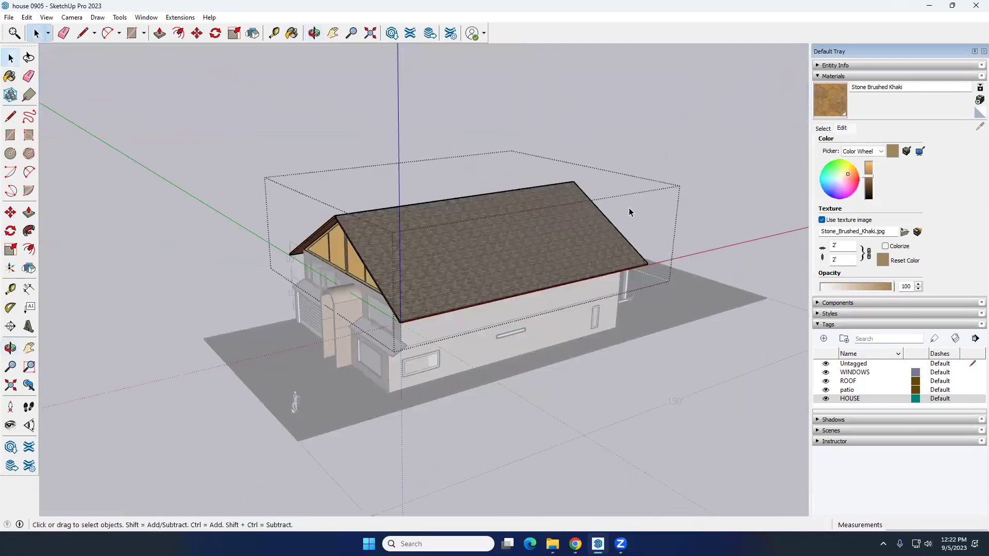
Sample Roofing Shingles Asphalt from the roof slope and lighten the material's colour
{"action": "left_click", "coordinate": [823, 128]}
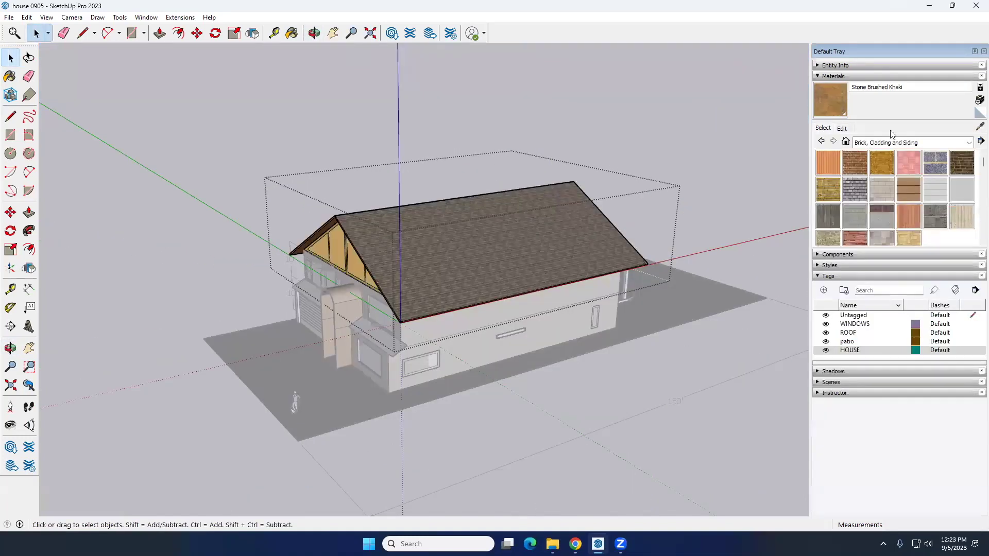
{"action": "left_click", "coordinate": [978, 127]}
{"action": "left_click", "coordinate": [510, 236]}
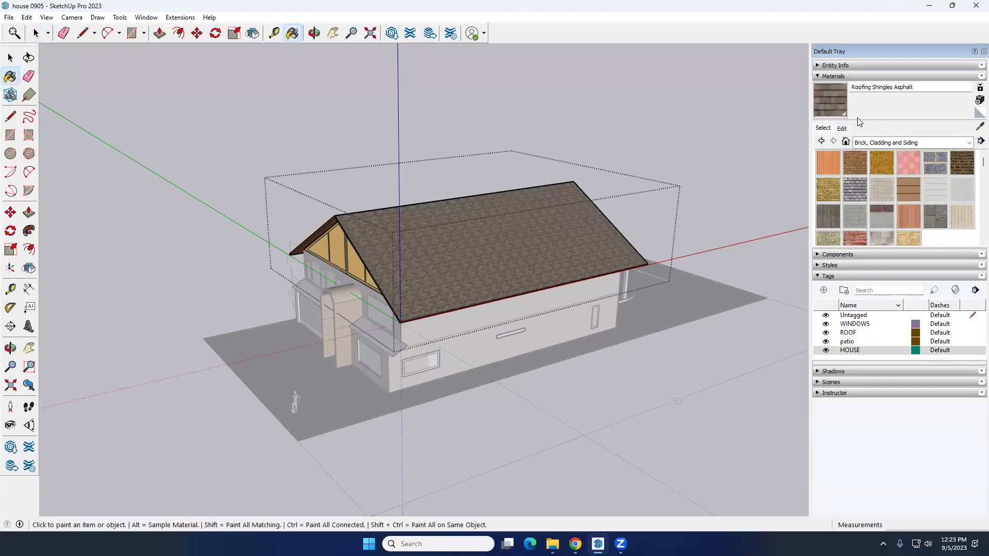
{"action": "left_click", "coordinate": [843, 129]}
{"action": "left_click_drag", "start_coordinate": [870, 188], "coordinate": [870, 179]}
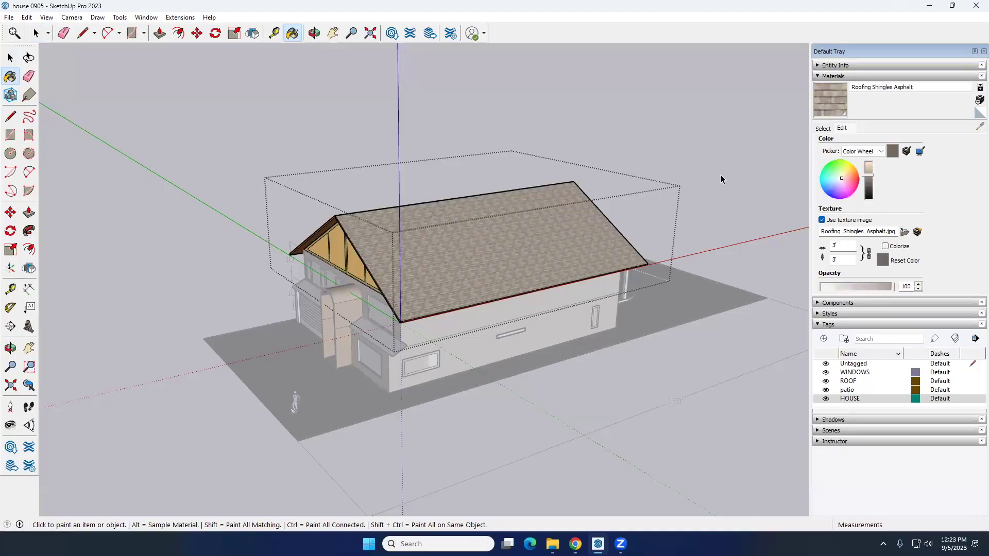